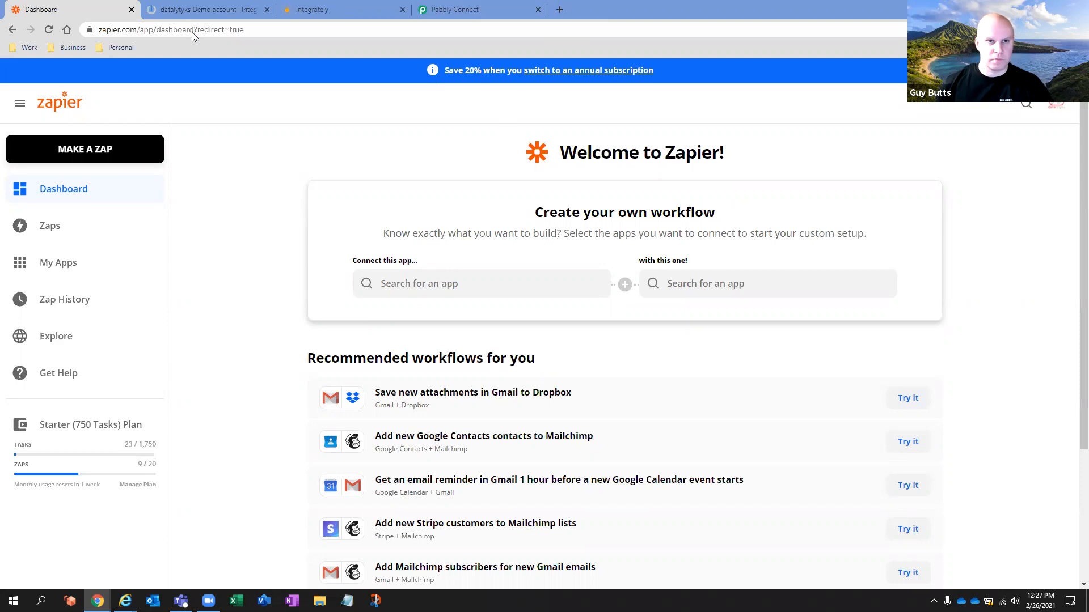
Step: Look through the open Zapier, Integromat, Integrately and Pabbly Connect pages to compare the integration platforms
{"action": "left_click", "coordinate": [193, 12]}
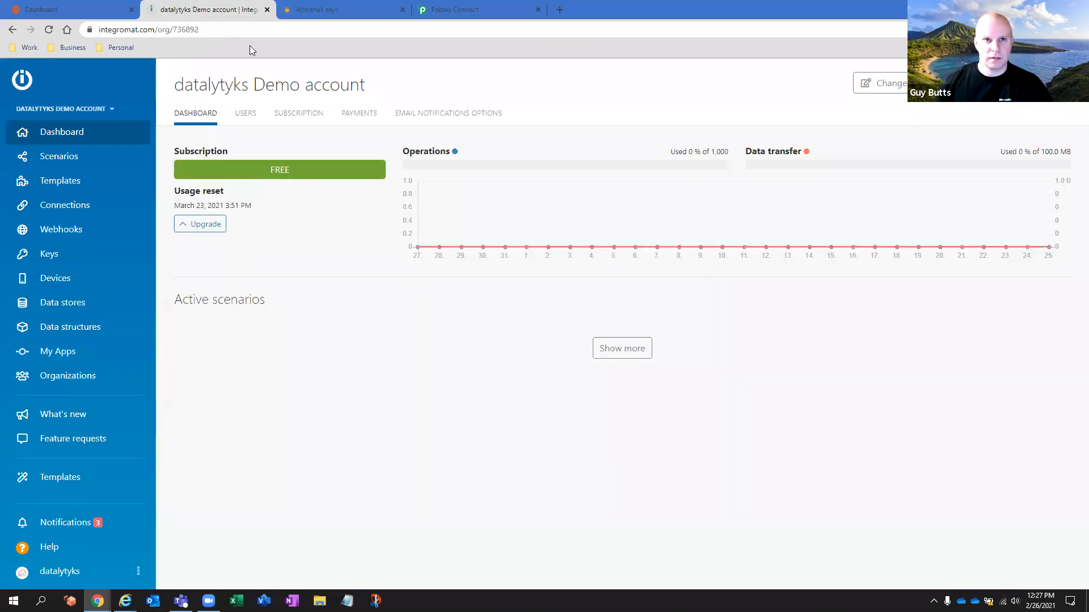
{"action": "left_click", "coordinate": [331, 10]}
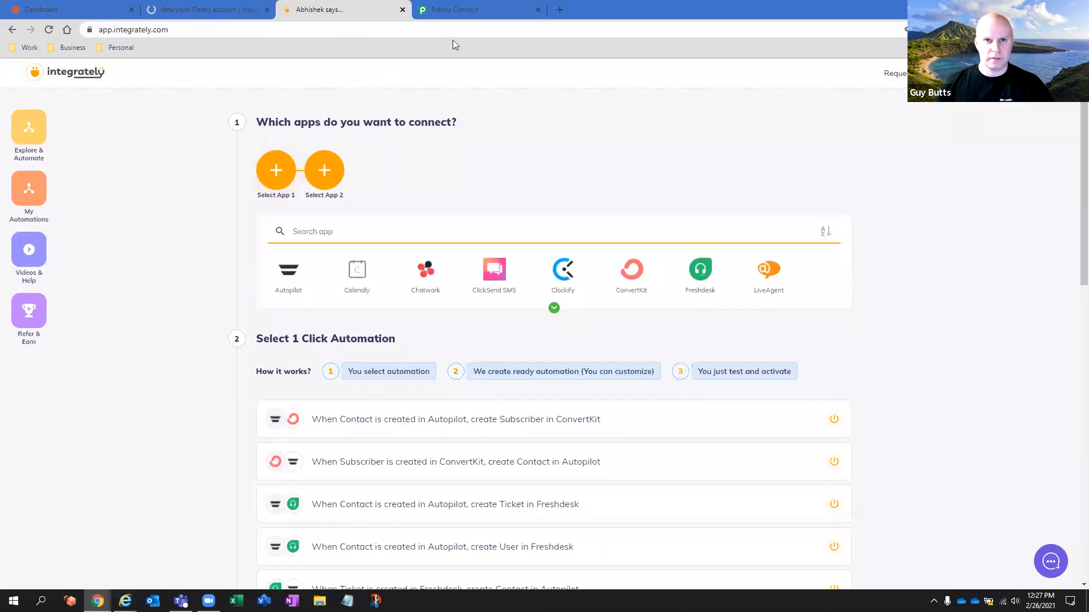
{"action": "left_click", "coordinate": [474, 16]}
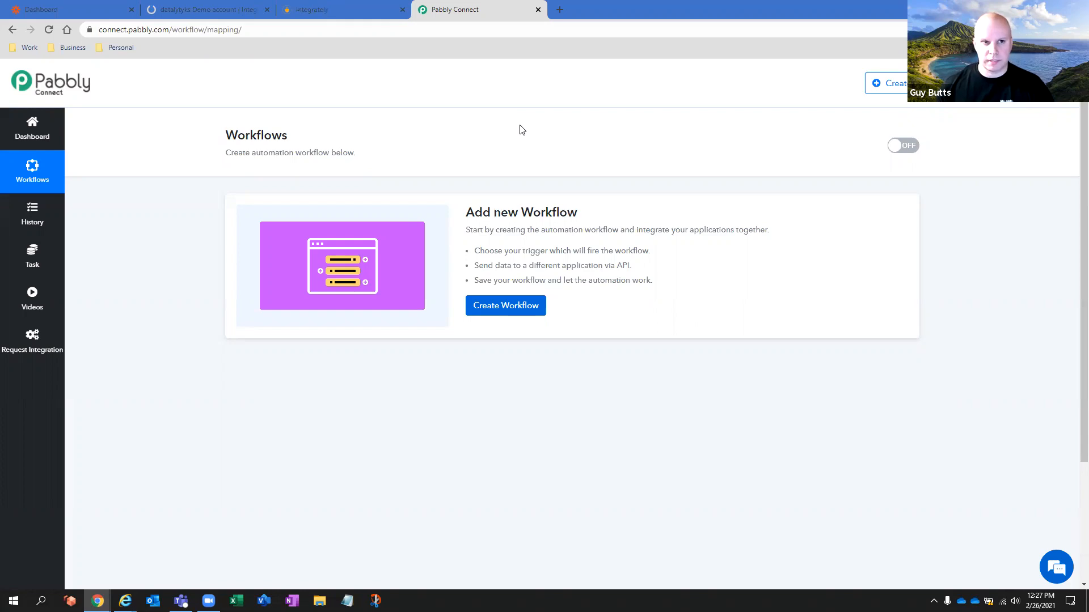
{"action": "left_click", "coordinate": [329, 9]}
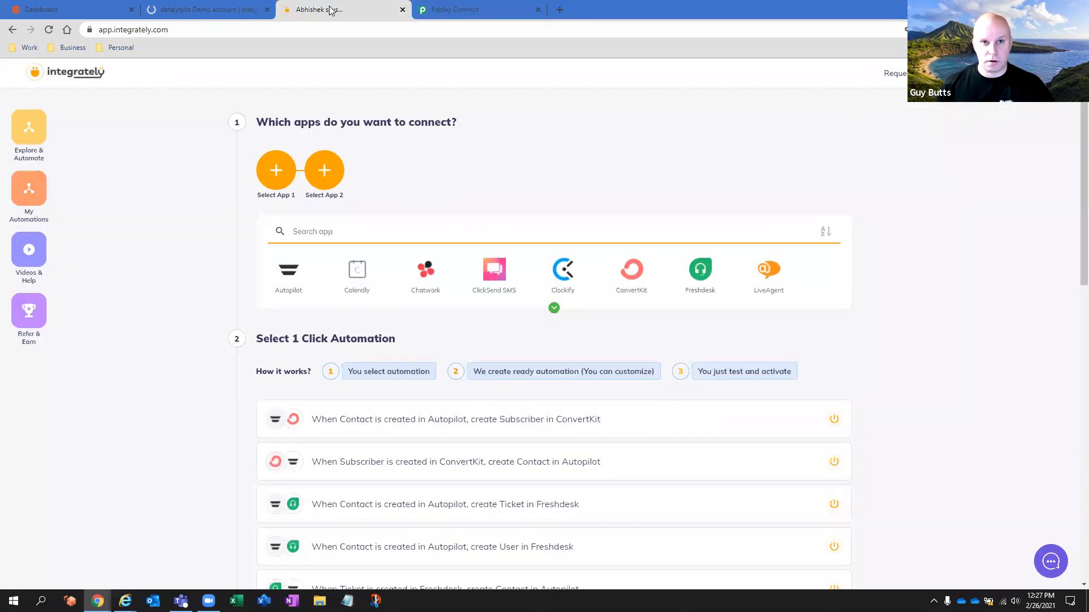
{"action": "left_click", "coordinate": [185, 17]}
{"action": "left_click", "coordinate": [98, 8]}
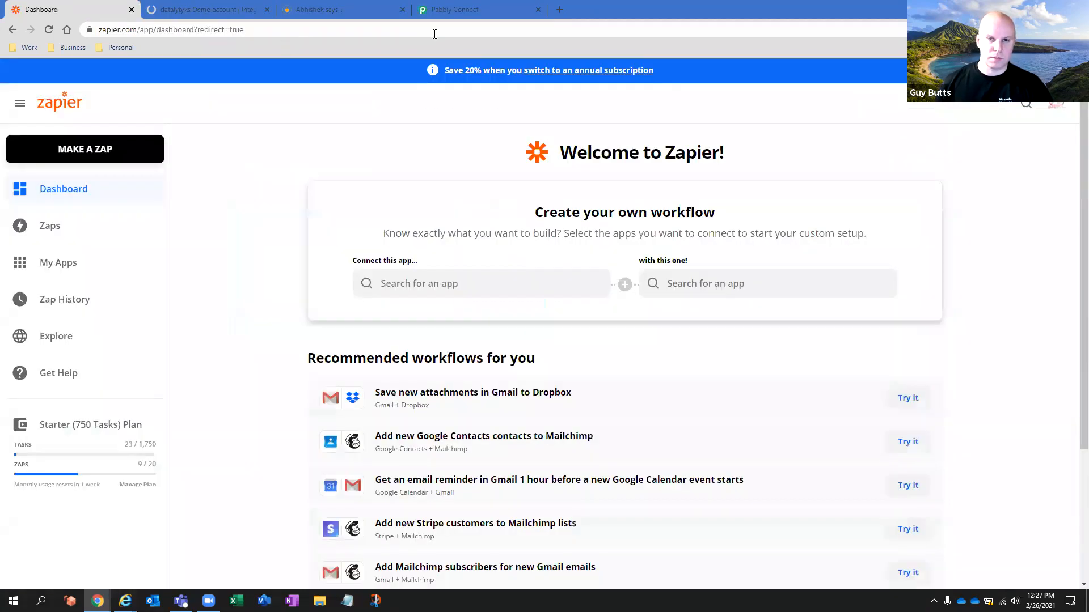
{"action": "left_click", "coordinate": [486, 8]}
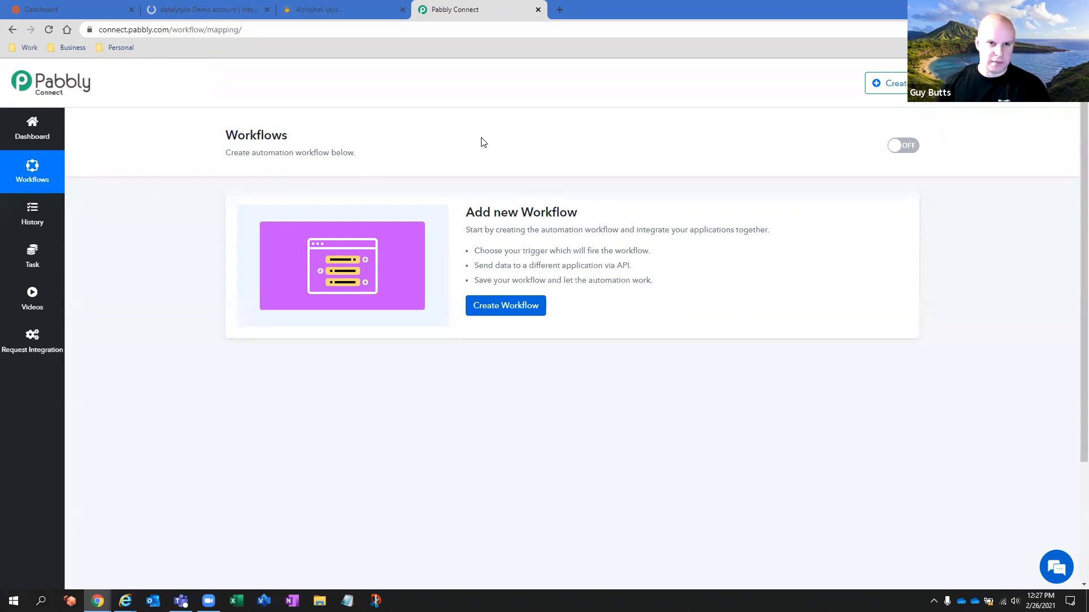
{"action": "left_click", "coordinate": [61, 13]}
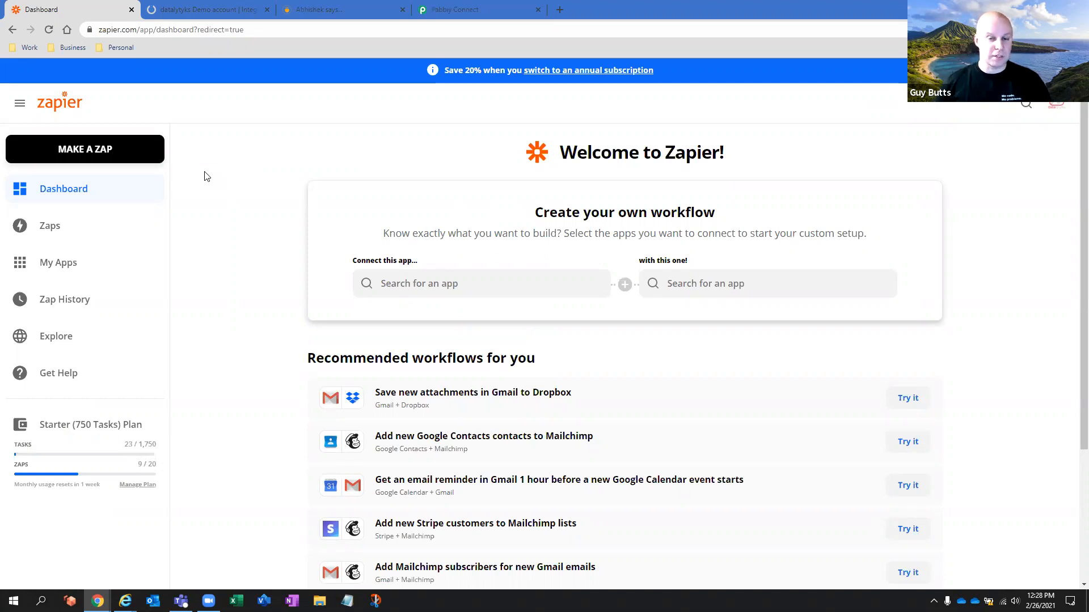
Step: Open plutio.com in a new browser tab, go to its login page and sign in with the saved account credentials
{"action": "left_click", "coordinate": [560, 9]}
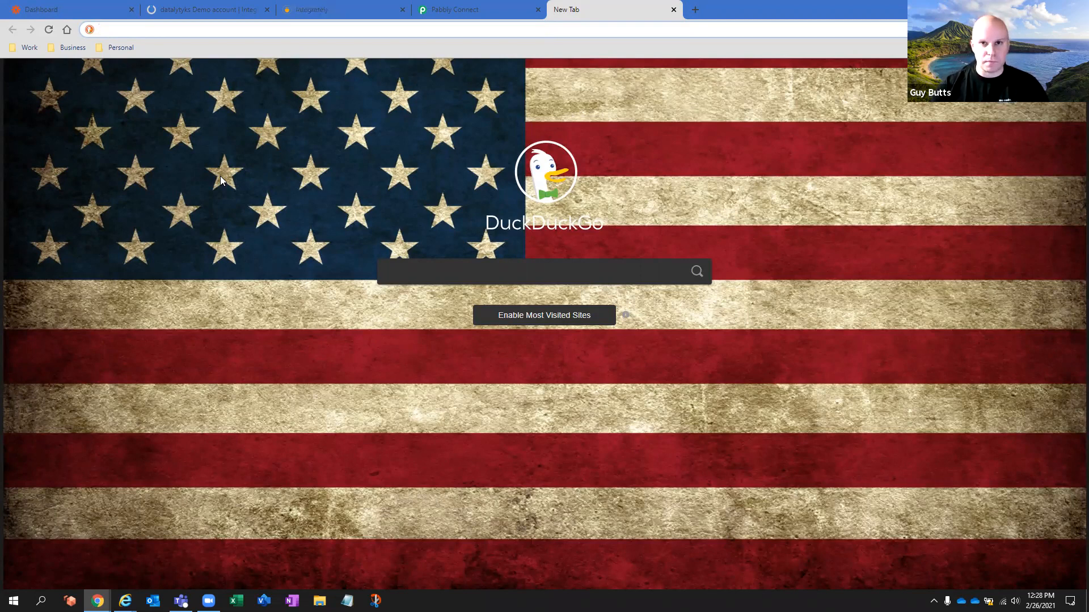
{"action": "type", "text": "plutio.com"}
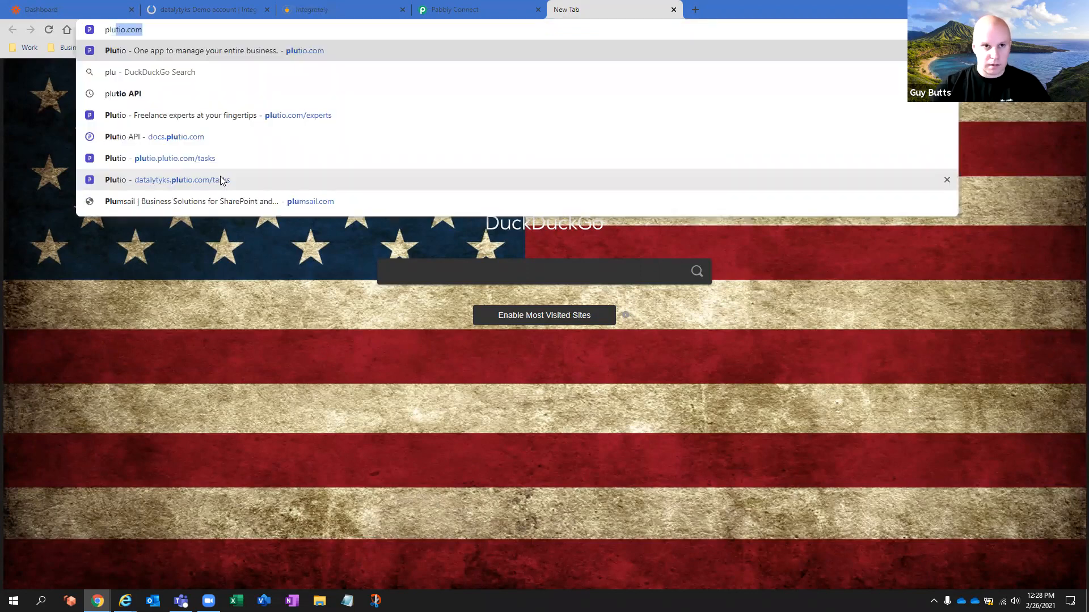
{"action": "key", "text": "Return"}
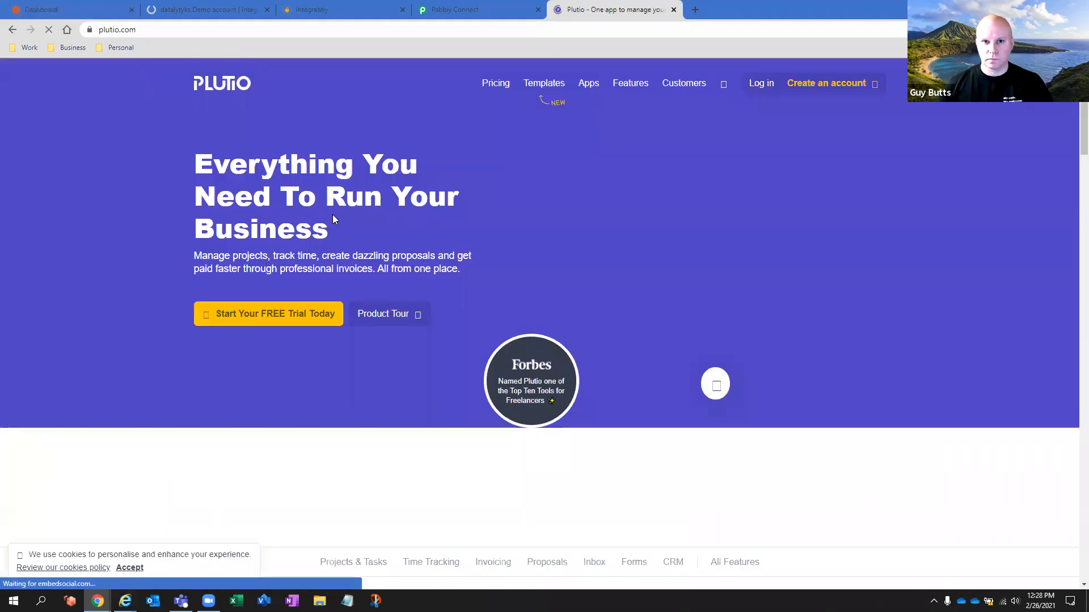
{"action": "left_click", "coordinate": [762, 83]}
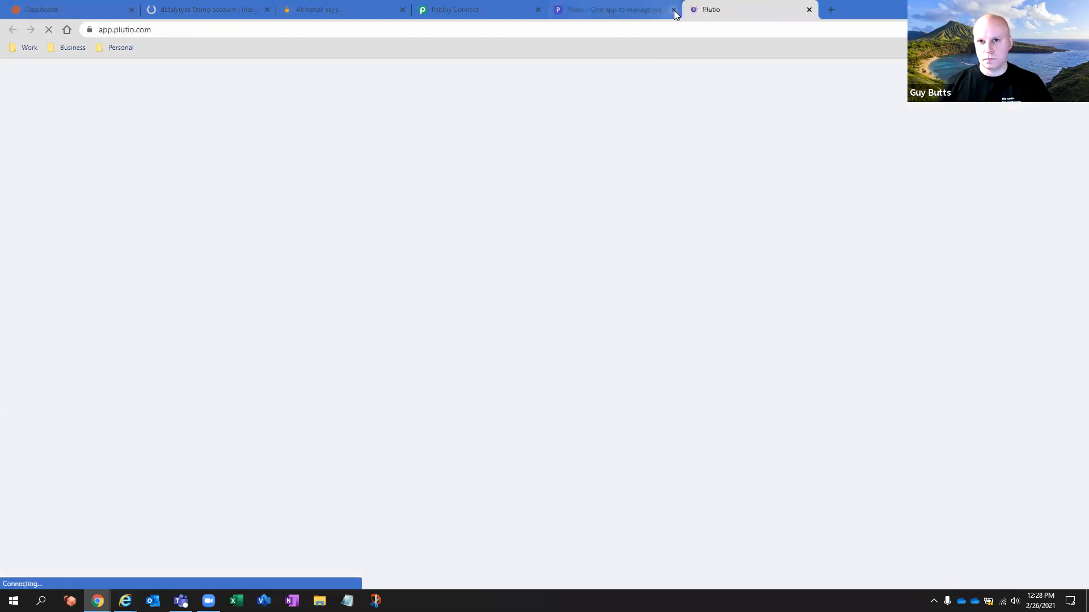
{"action": "left_click", "coordinate": [673, 10]}
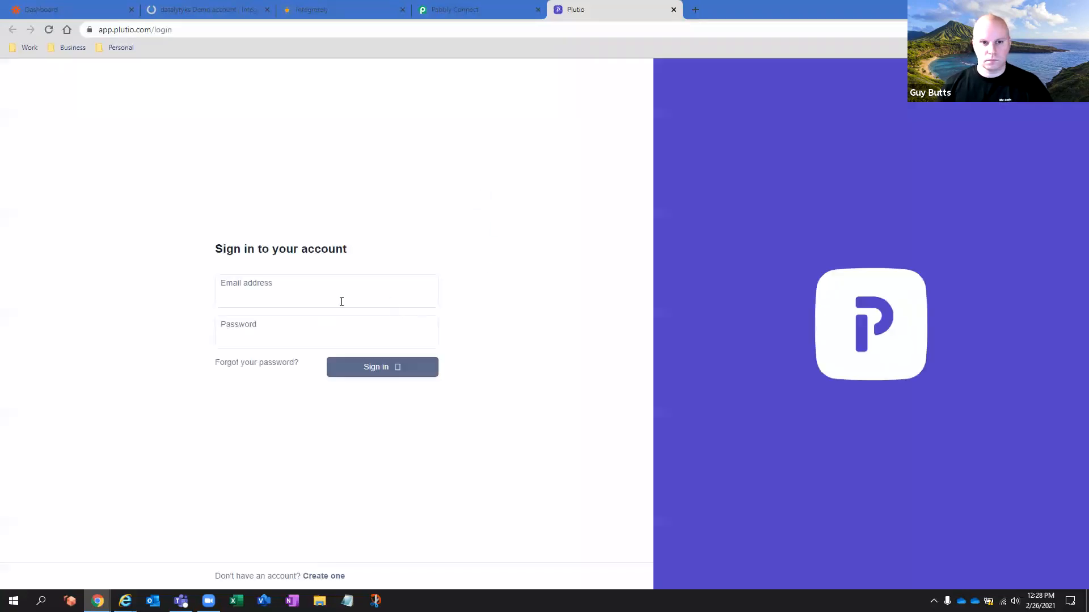
{"action": "left_click", "coordinate": [341, 302]}
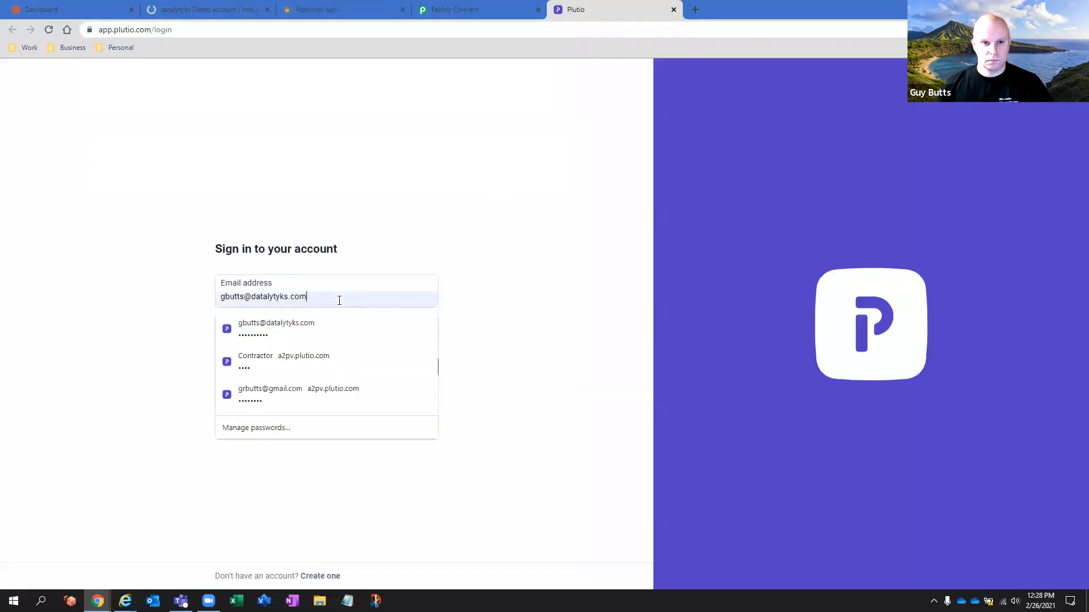
{"action": "left_click", "coordinate": [388, 367]}
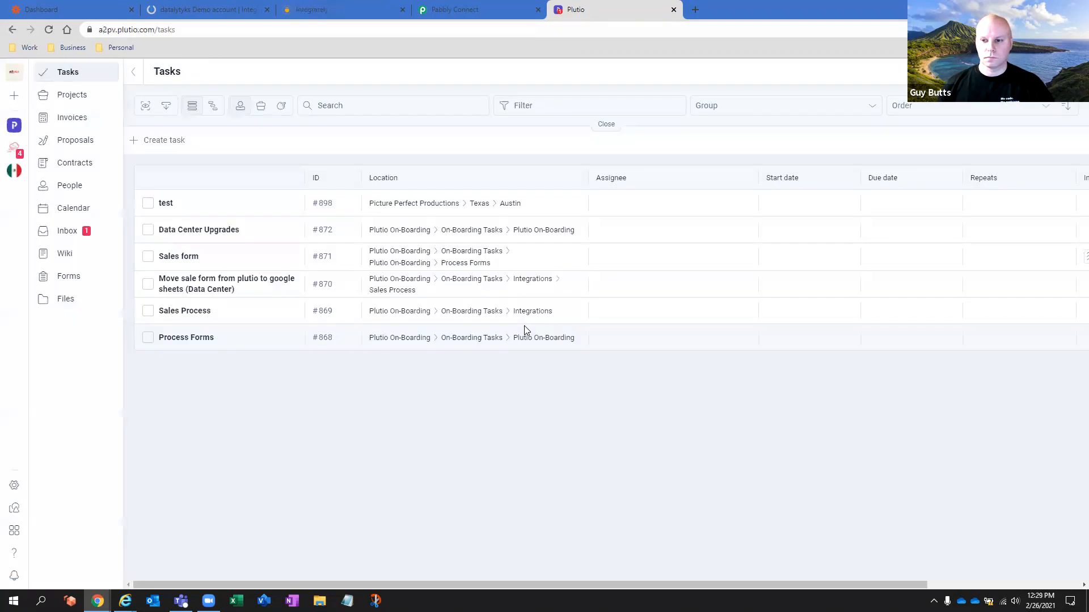
Step: Switch to the datalytyks workspace, close the previous workspace's tab and sign in with the saved credentials
{"action": "left_click", "coordinate": [16, 151]}
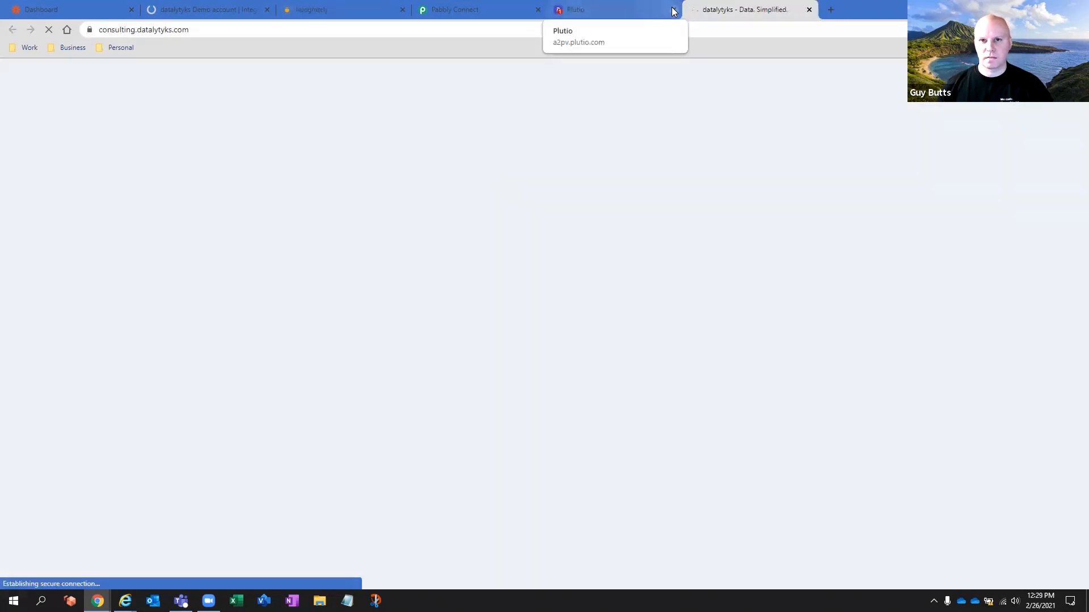
{"action": "left_click", "coordinate": [673, 9]}
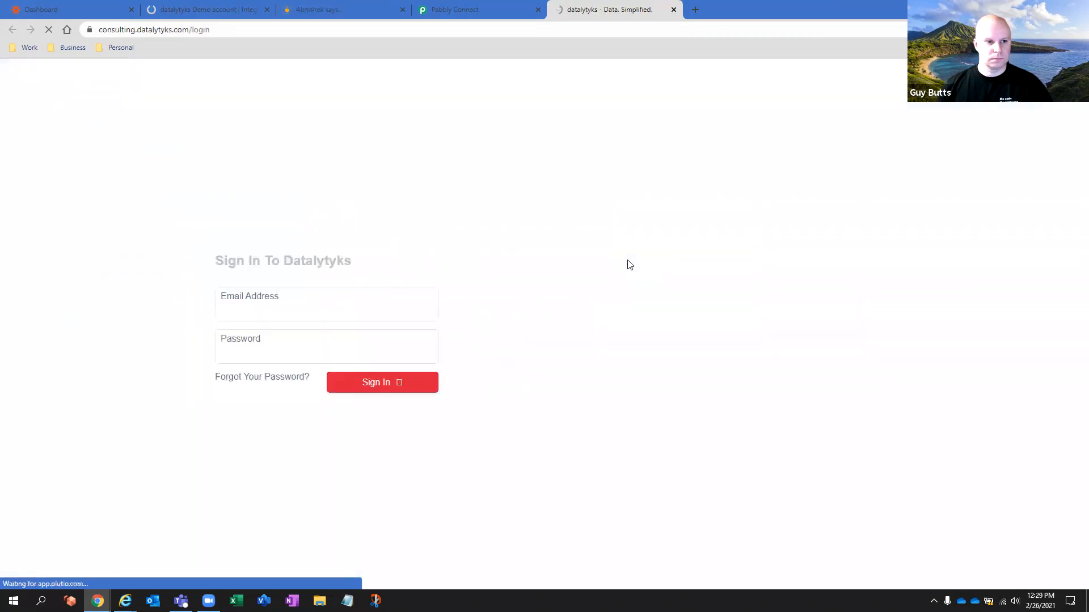
{"action": "left_click", "coordinate": [397, 393]}
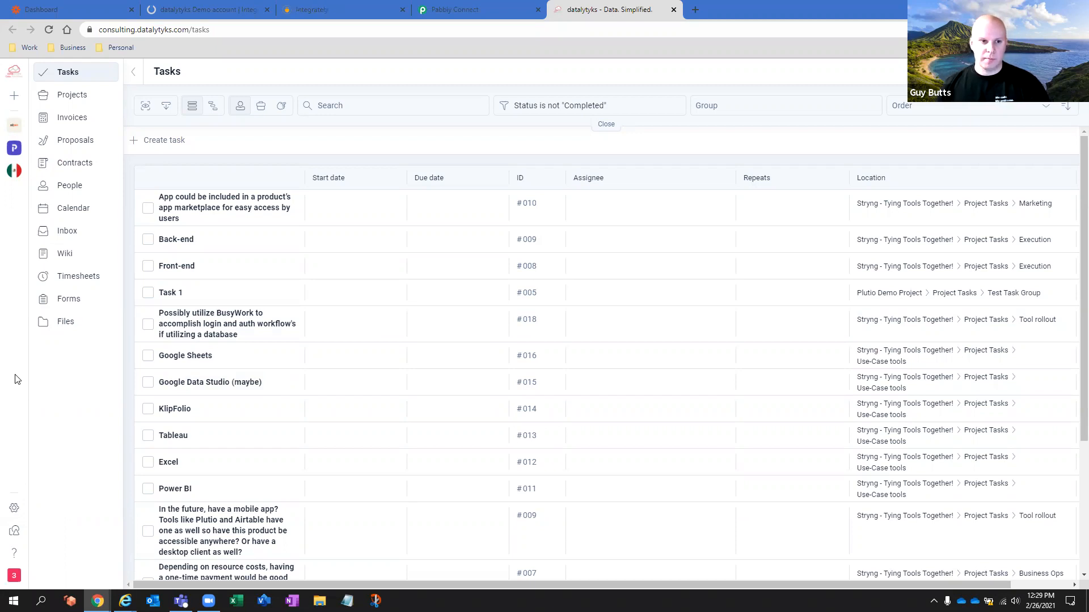
Step: Open the API manager in the datalytyks workspace's settings
{"action": "left_click", "coordinate": [14, 508]}
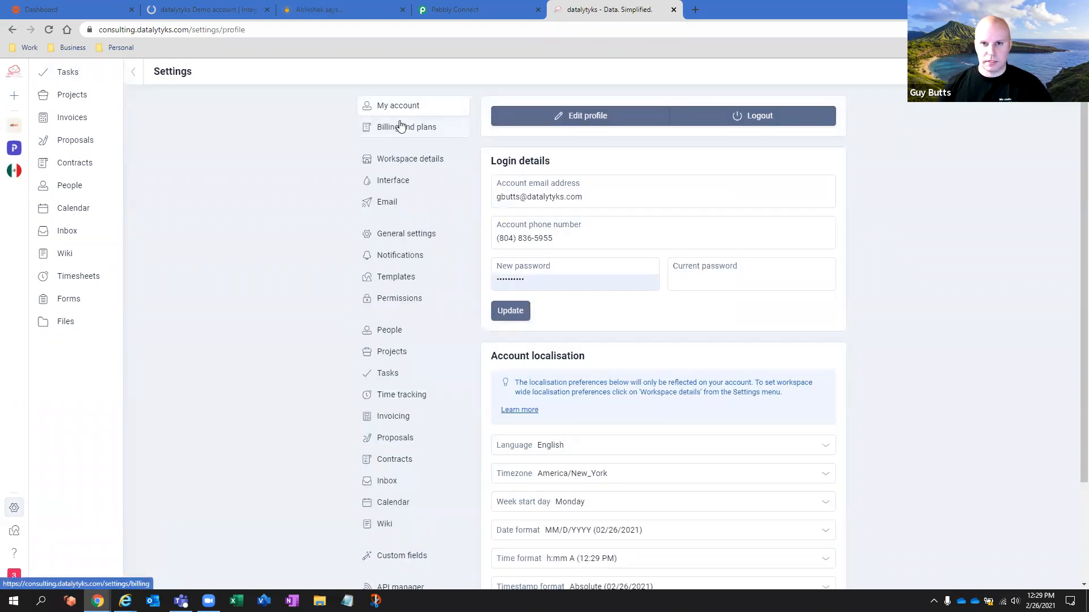
{"action": "scroll", "coordinate": [401, 122], "scroll_direction": "down", "scroll_amount": 2}
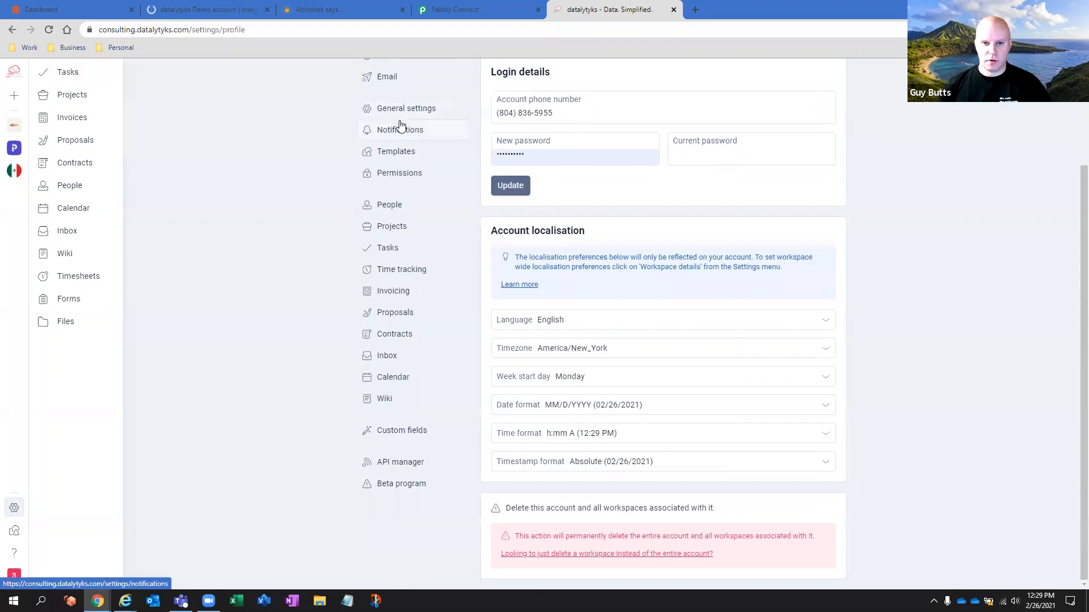
{"action": "scroll", "coordinate": [401, 117], "scroll_direction": "up", "scroll_amount": 1}
{"action": "scroll", "coordinate": [400, 88], "scroll_direction": "down", "scroll_amount": 1}
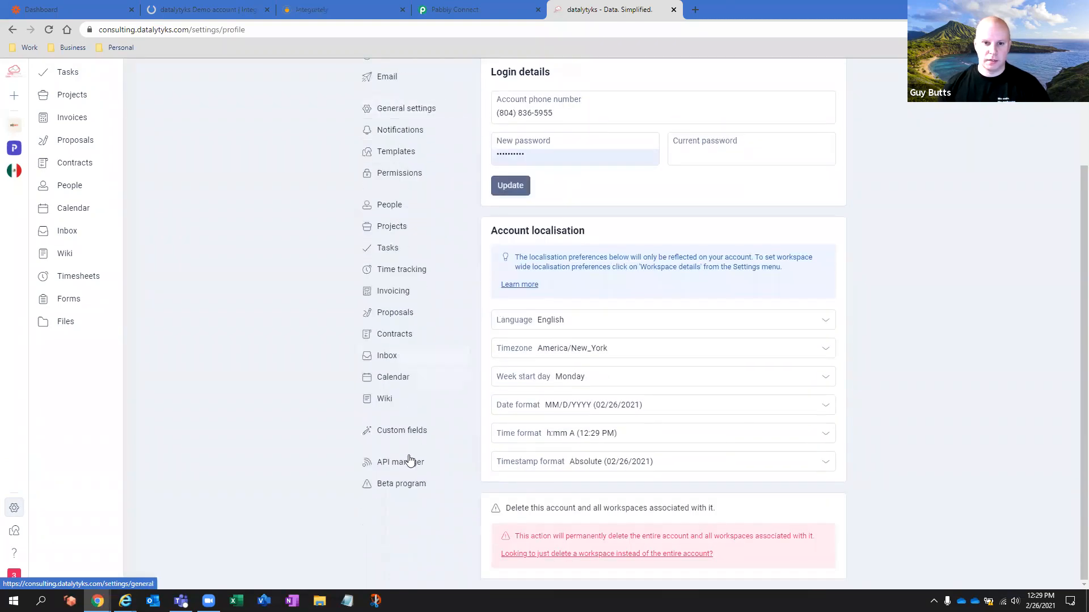
{"action": "left_click", "coordinate": [401, 463]}
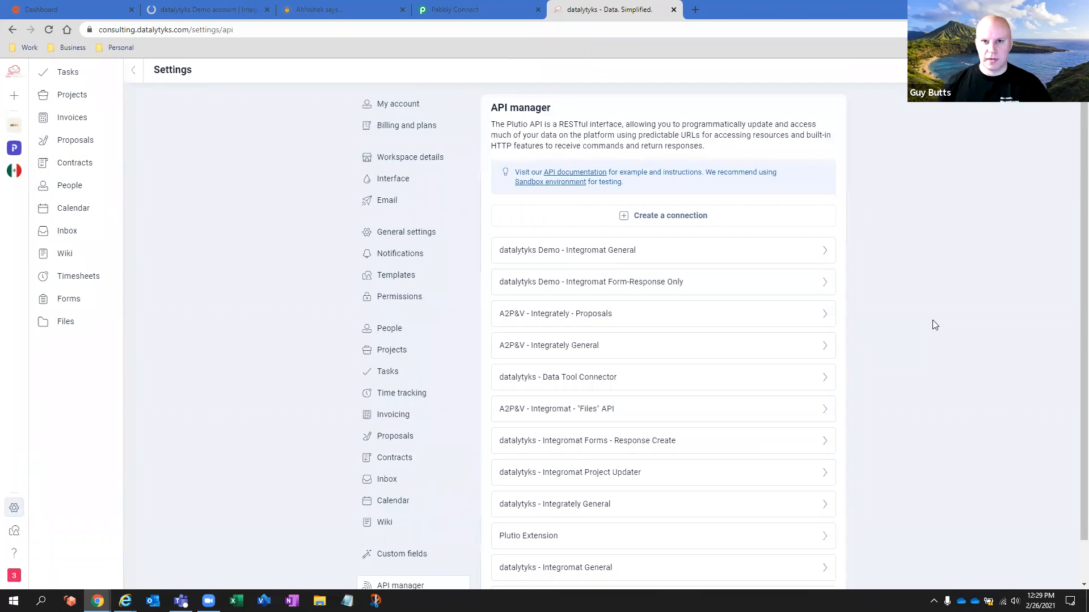
Step: Review the existing API connections, view the Plutio Extension connection's details and return to the list
{"action": "scroll", "coordinate": [933, 319], "scroll_direction": "down", "scroll_amount": 1}
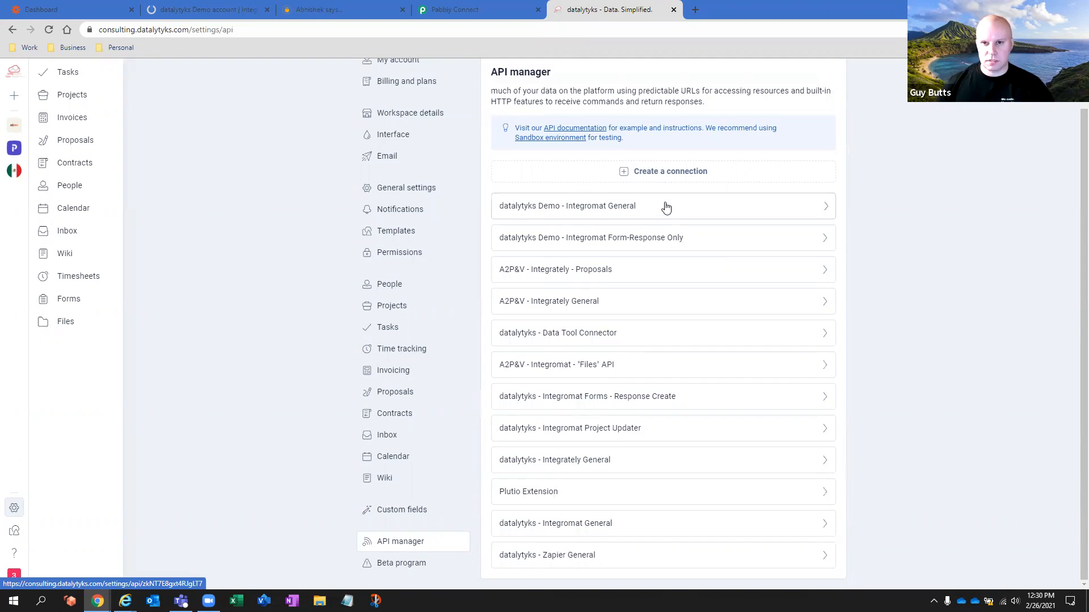
{"action": "scroll", "coordinate": [667, 208], "scroll_direction": "up", "scroll_amount": 1}
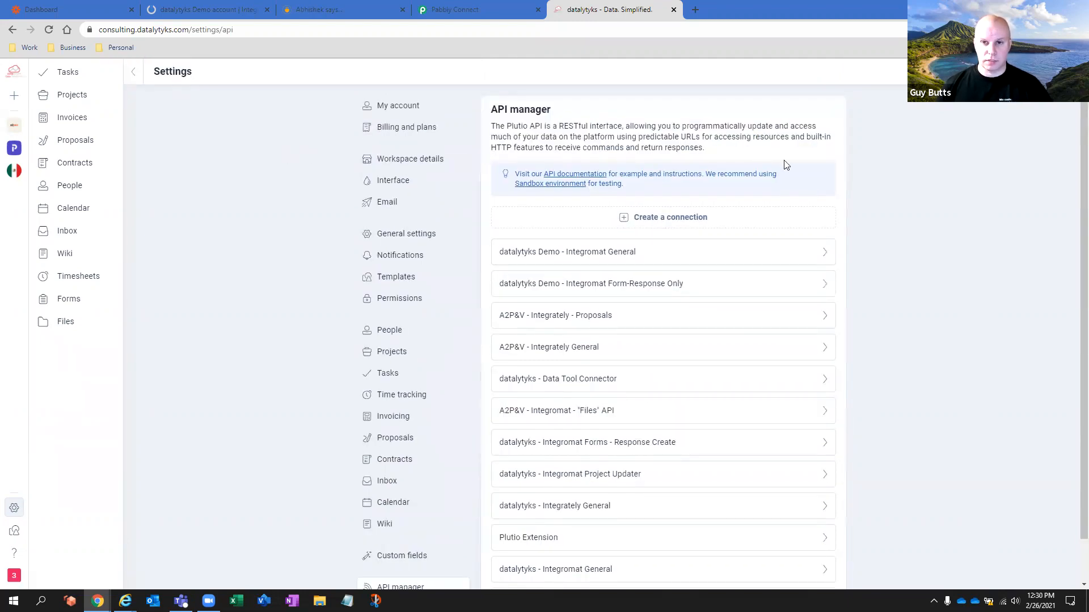
{"action": "scroll", "coordinate": [737, 153], "scroll_direction": "down", "scroll_amount": 1}
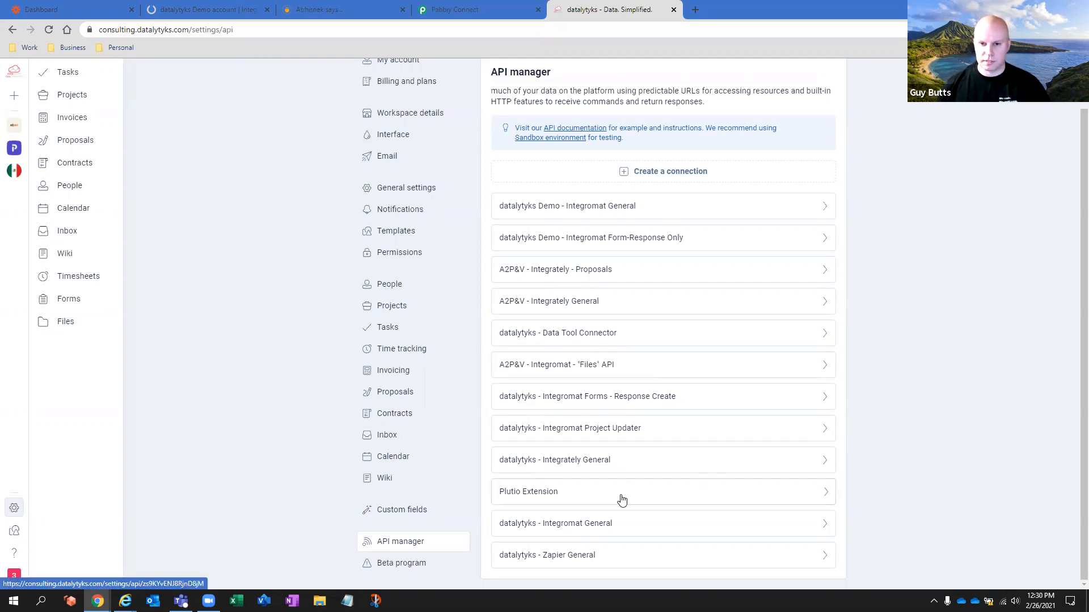
{"action": "left_click", "coordinate": [641, 490]}
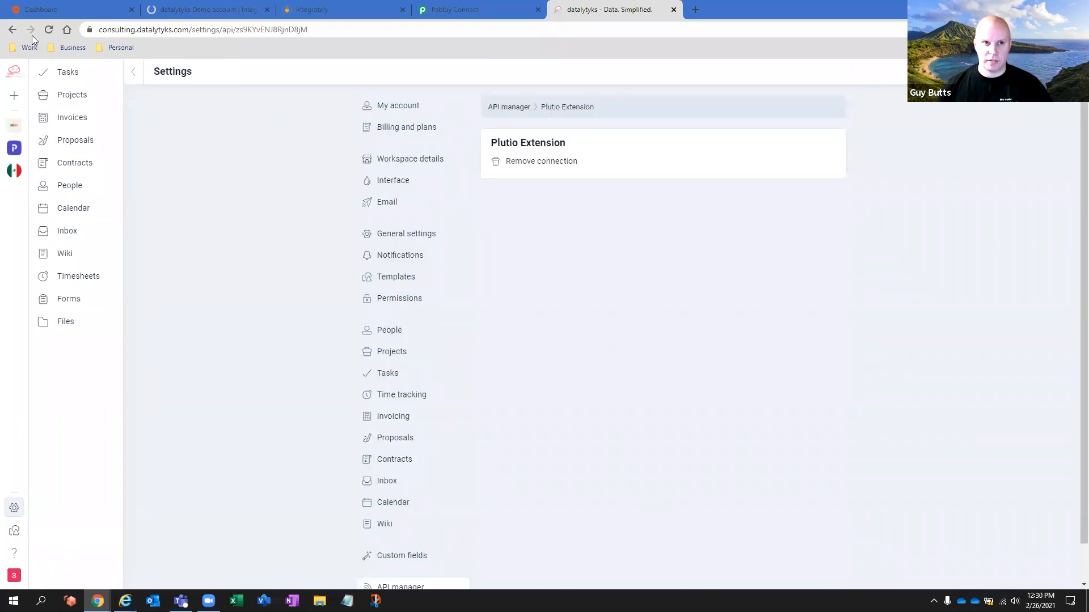
{"action": "left_click", "coordinate": [14, 32]}
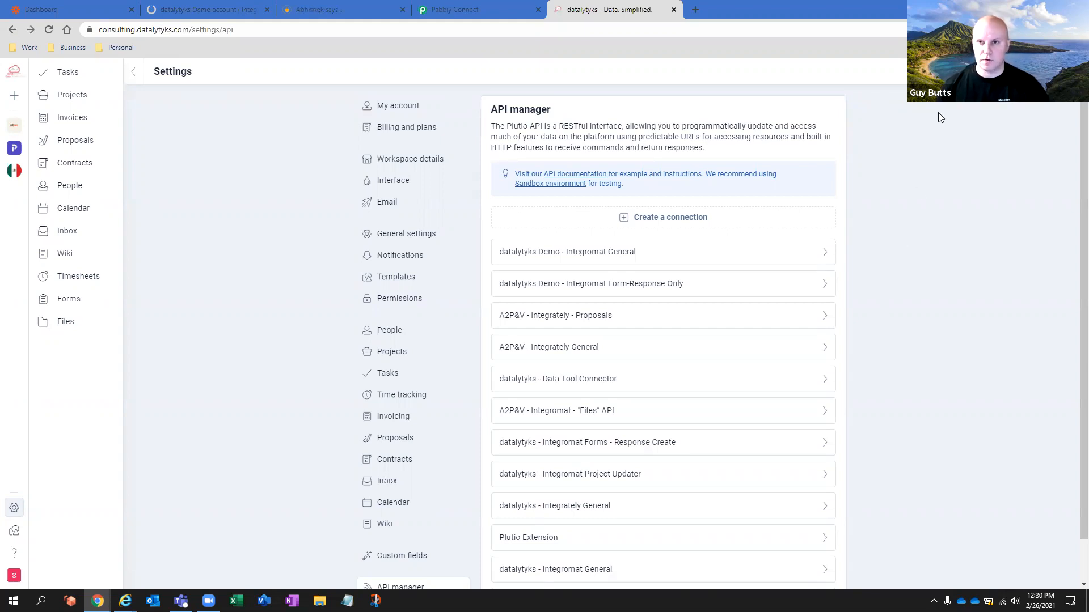
{"action": "scroll", "coordinate": [890, 282], "scroll_direction": "down", "scroll_amount": 1}
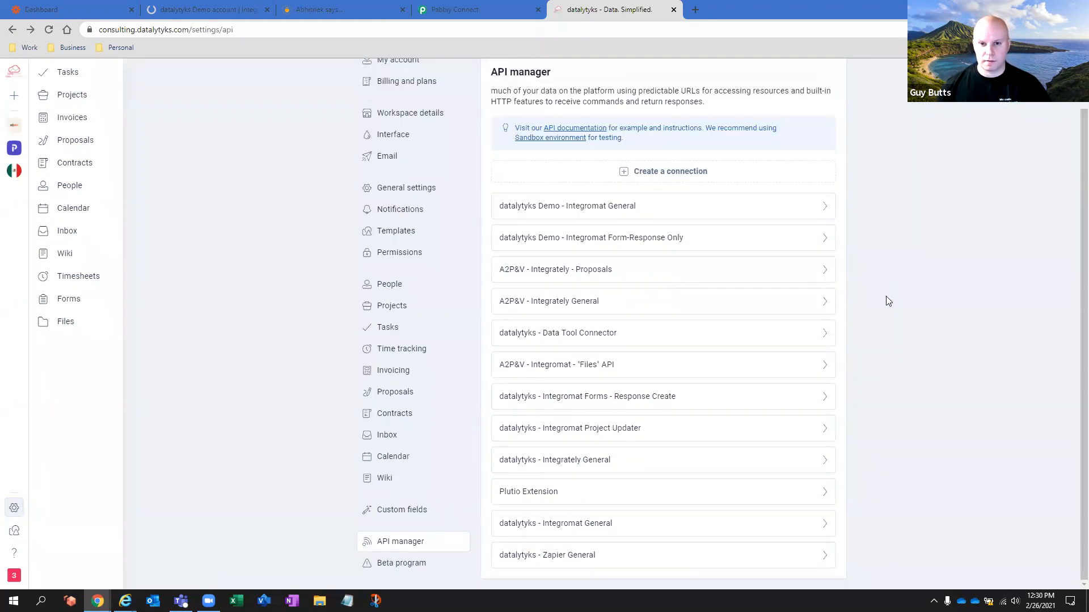
{"action": "scroll", "coordinate": [882, 316], "scroll_direction": "up", "scroll_amount": 1}
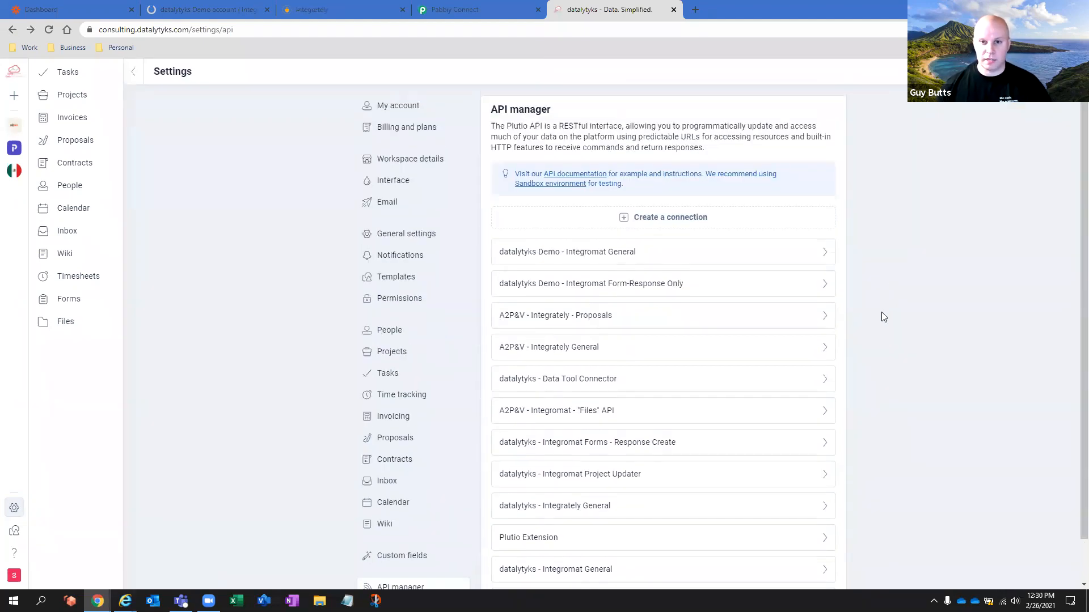
Step: Start creating a new API connection and put the cursor in its connection name
{"action": "left_click", "coordinate": [664, 219]}
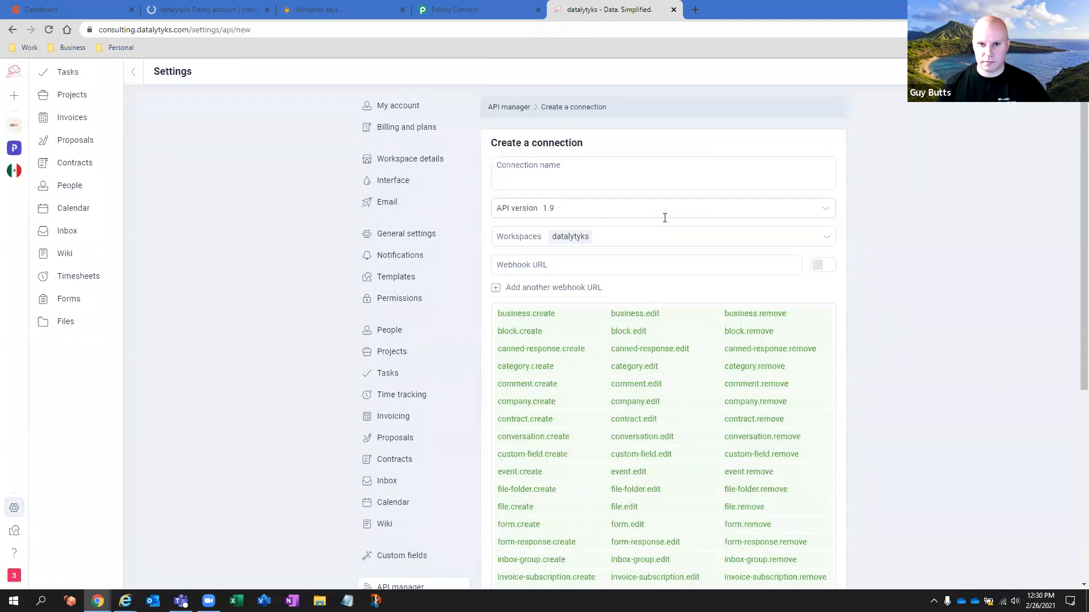
{"action": "left_click", "coordinate": [632, 184]}
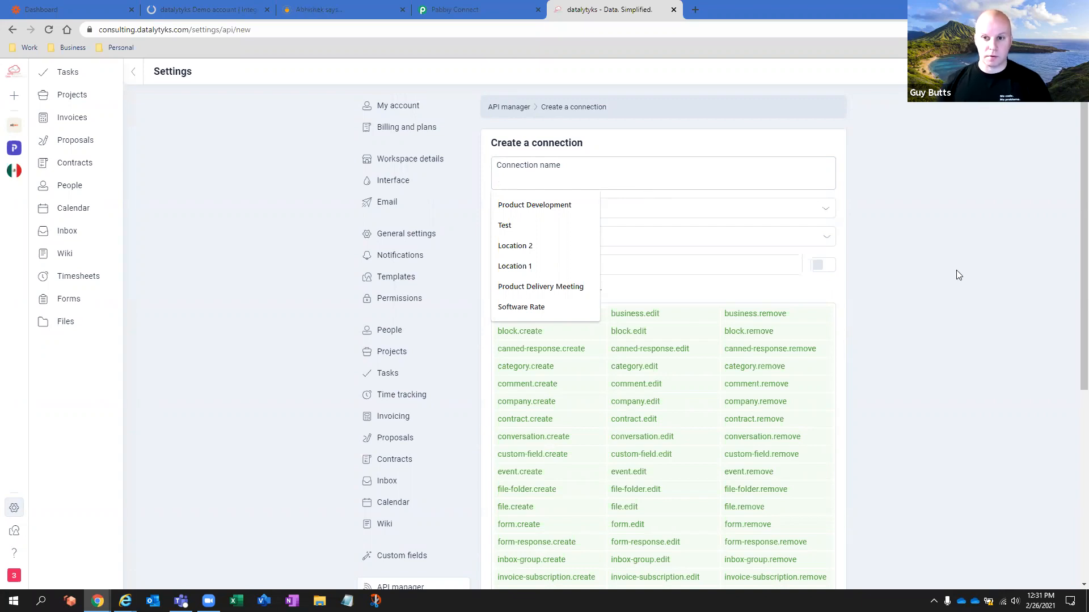
Step: Deselect the business.create, business.edit and business.remove webhook events, select all three again and look over the event list
{"action": "scroll", "coordinate": [957, 278], "scroll_direction": "down", "scroll_amount": 2}
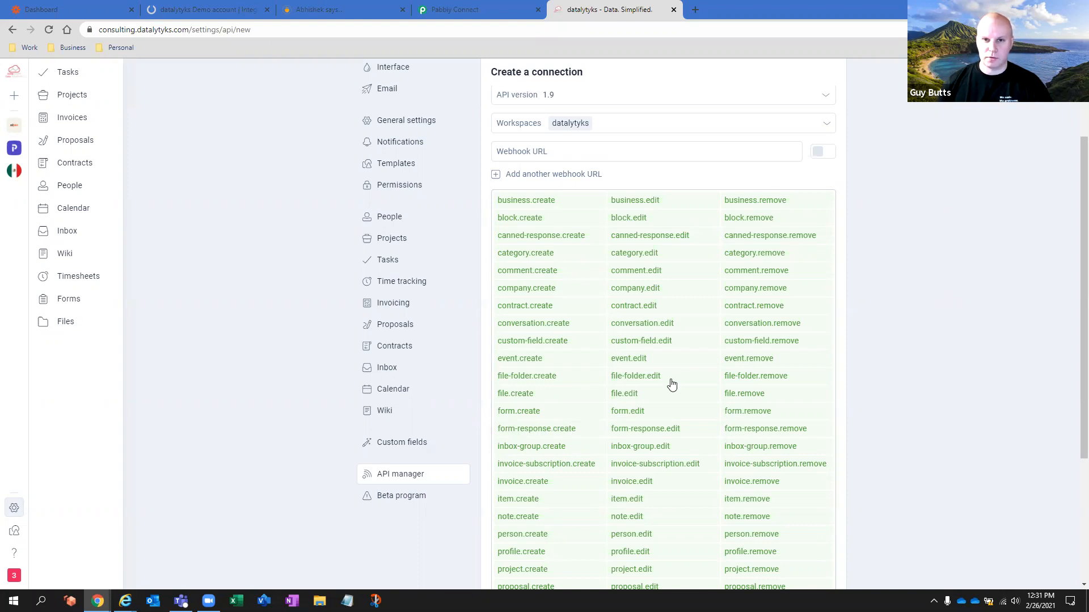
{"action": "left_click", "coordinate": [560, 198]}
{"action": "left_click", "coordinate": [638, 204]}
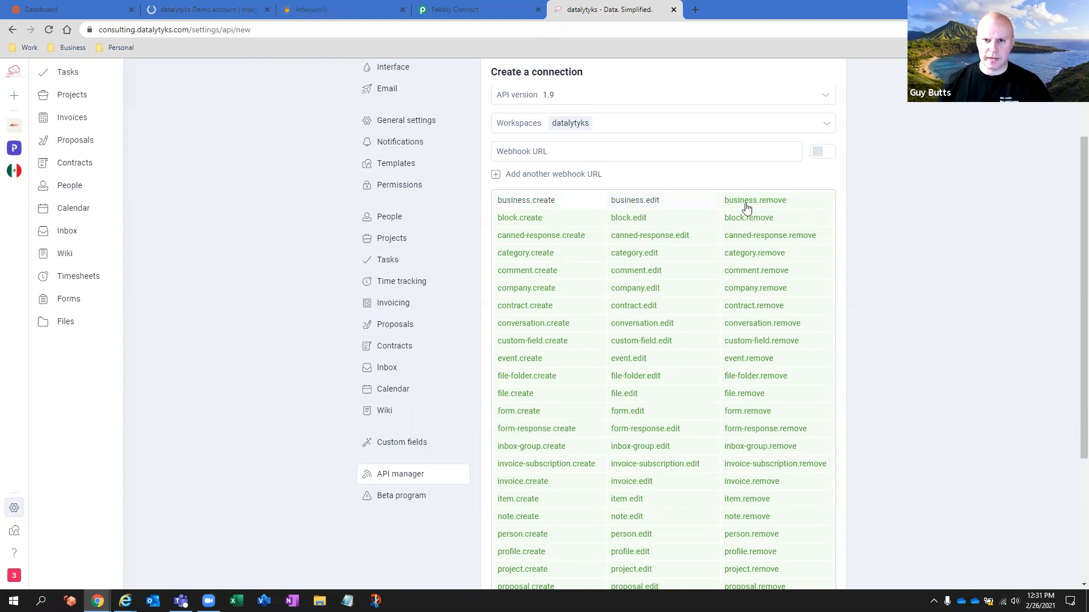
{"action": "left_click", "coordinate": [748, 206]}
{"action": "left_click", "coordinate": [559, 204]}
{"action": "left_click", "coordinate": [618, 204]}
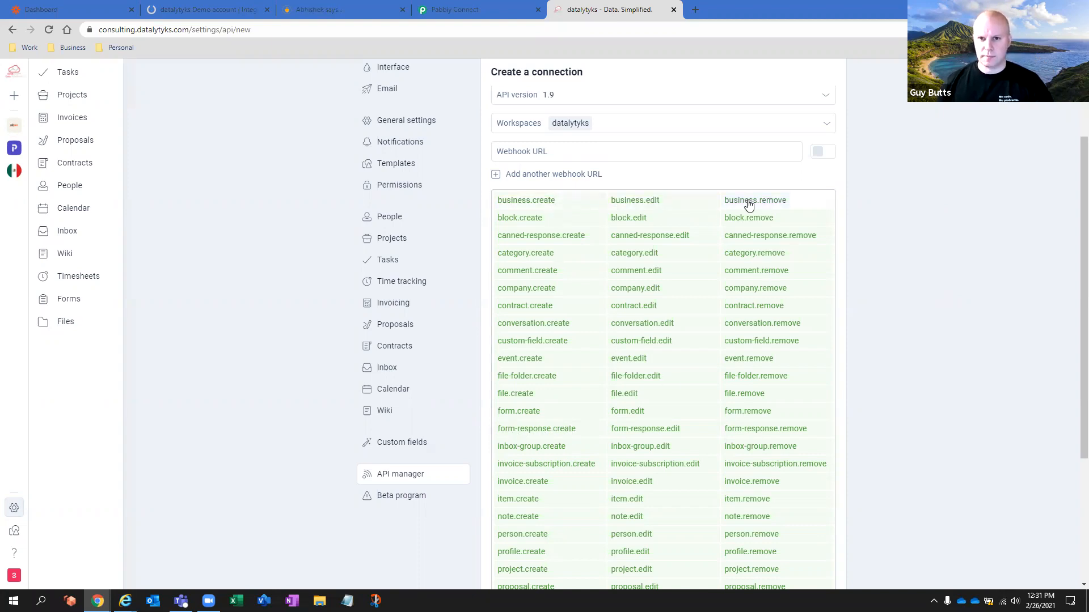
{"action": "left_click", "coordinate": [755, 203]}
{"action": "scroll", "coordinate": [754, 361], "scroll_direction": "down", "scroll_amount": 1}
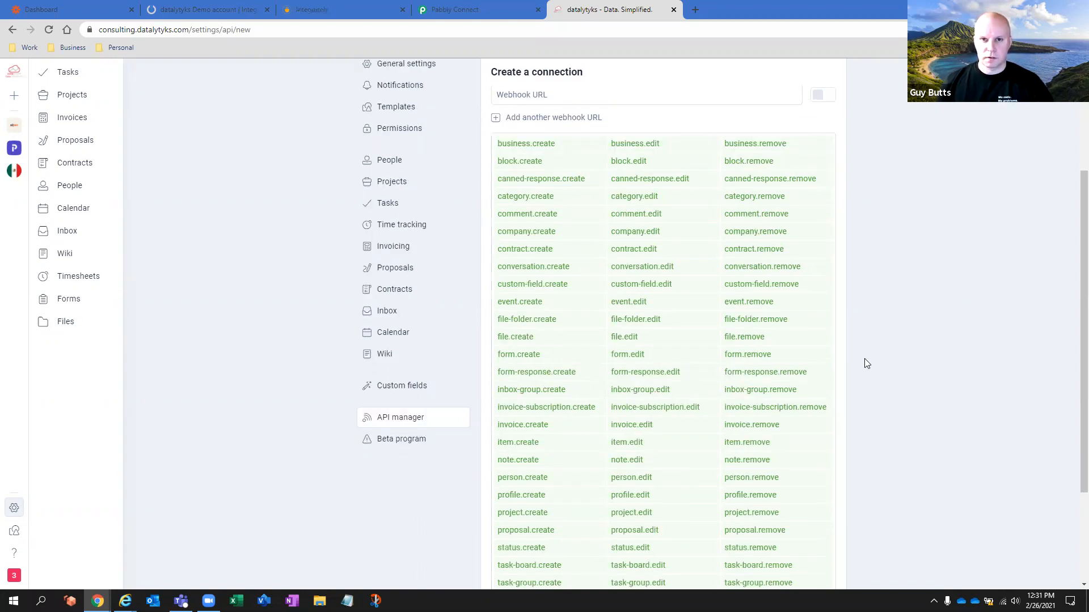
{"action": "scroll", "coordinate": [864, 359], "scroll_direction": "up", "scroll_amount": 3}
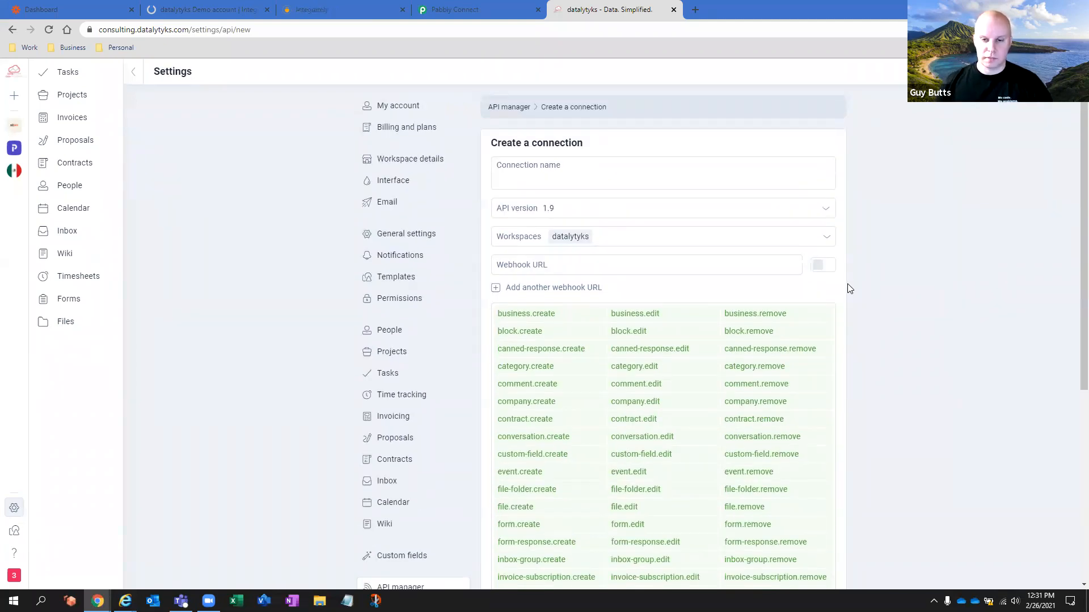
Step: Enter "datalytyks - Zapier - General" as the connection name
{"action": "scroll", "coordinate": [848, 284], "scroll_direction": "down", "scroll_amount": 3}
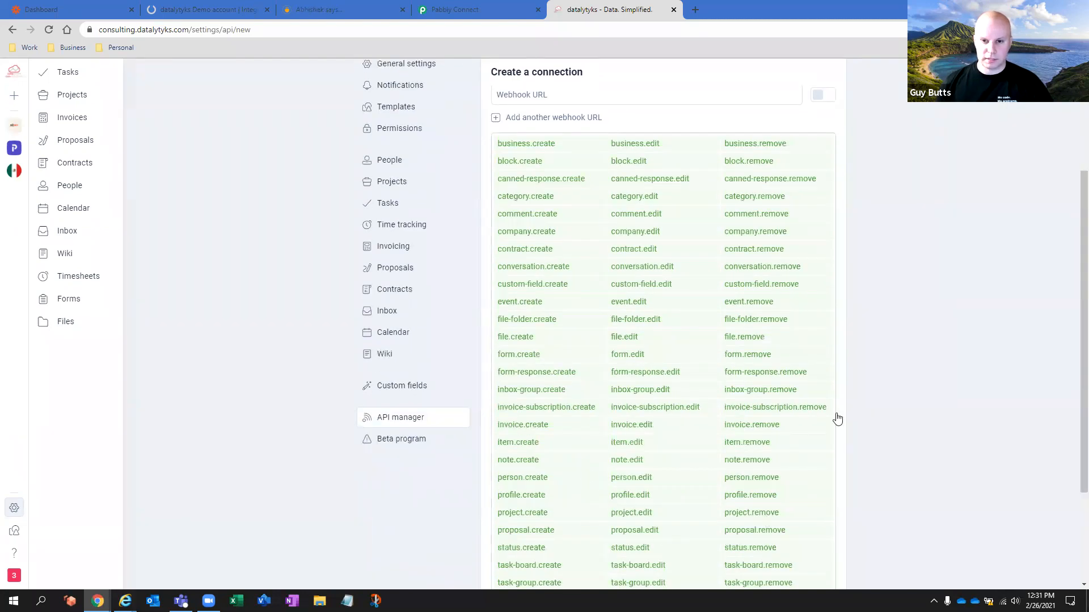
{"action": "scroll", "coordinate": [560, 290], "scroll_direction": "down", "scroll_amount": 2}
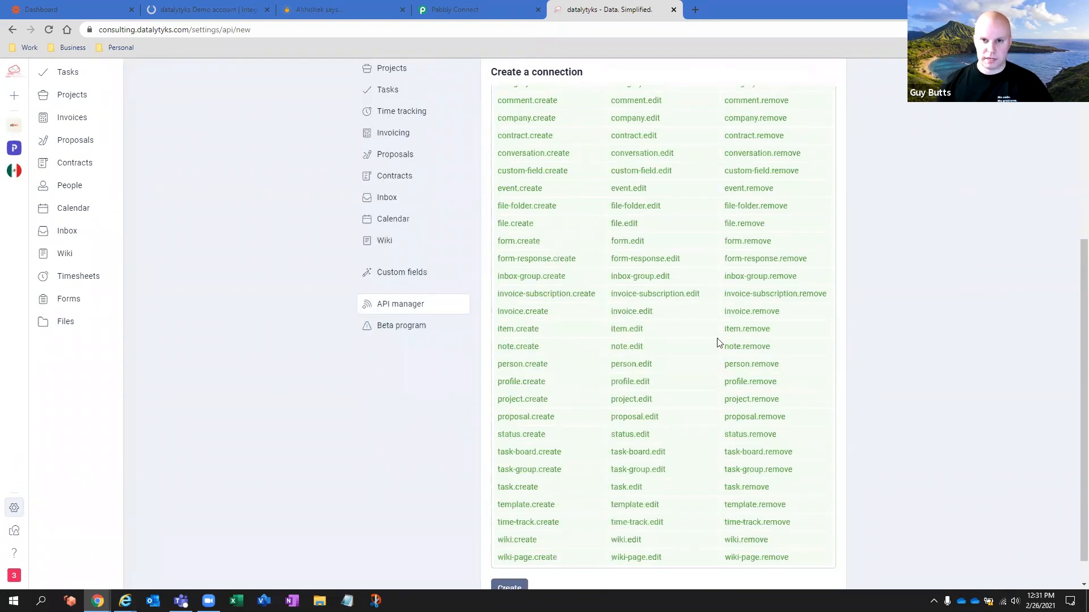
{"action": "scroll", "coordinate": [716, 342], "scroll_direction": "up", "scroll_amount": 5}
{"action": "left_click", "coordinate": [644, 181]}
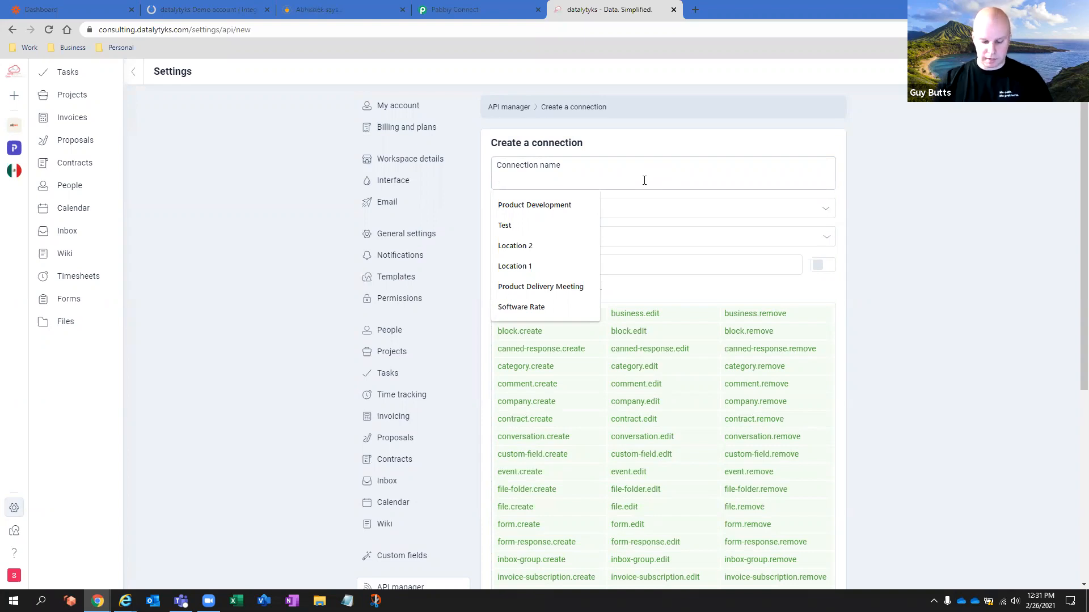
{"action": "type", "text": "datalytyks"}
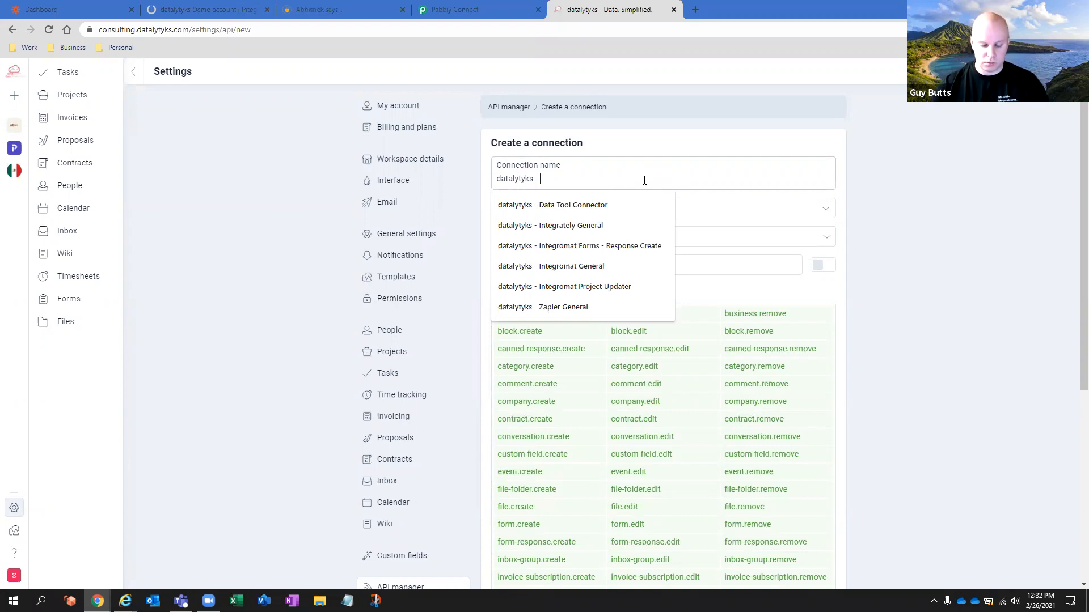
{"action": "type", "text": "- Integ"}
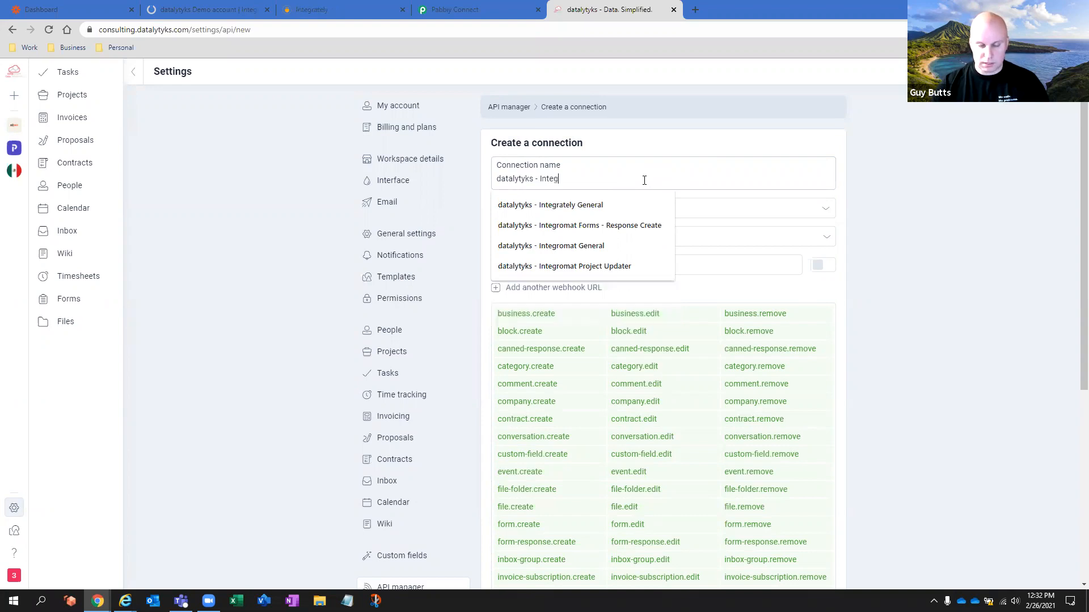
{"action": "type", "text": "romat"}
{"action": "key", "text": "BackSpace"}
{"action": "key", "text": "BackSpace"}
{"action": "key", "text": "BackSpace"}
{"action": "key", "text": "BackSpace"}
{"action": "key", "text": "BackSpace"}
{"action": "key", "text": "BackSpace"}
{"action": "key", "text": "BackSpace"}
{"action": "key", "text": "BackSpace"}
{"action": "key", "text": "BackSpace"}
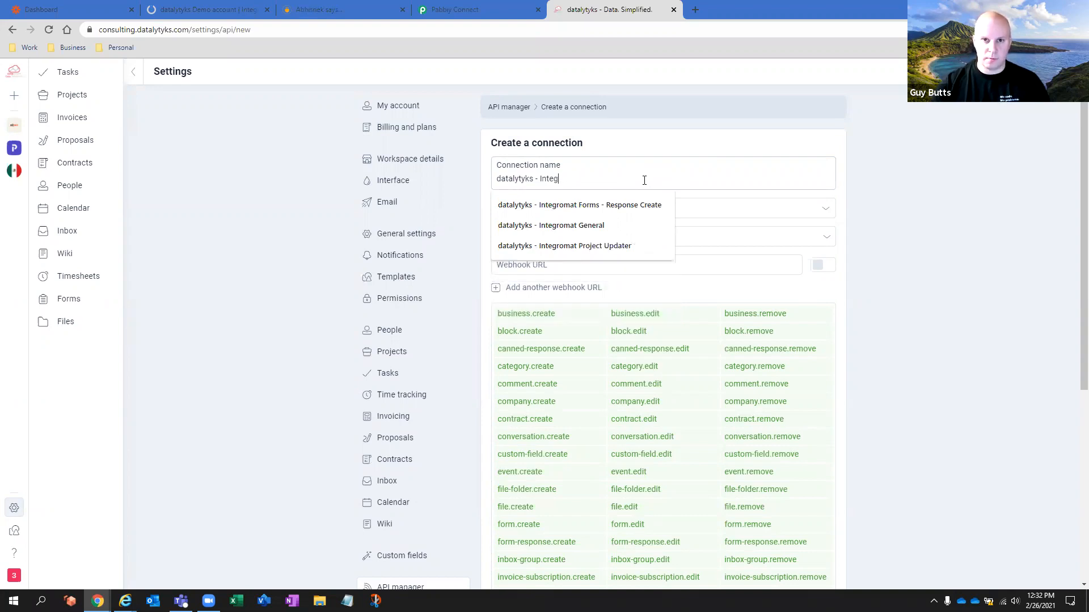
{"action": "type", "text": "Zapier"}
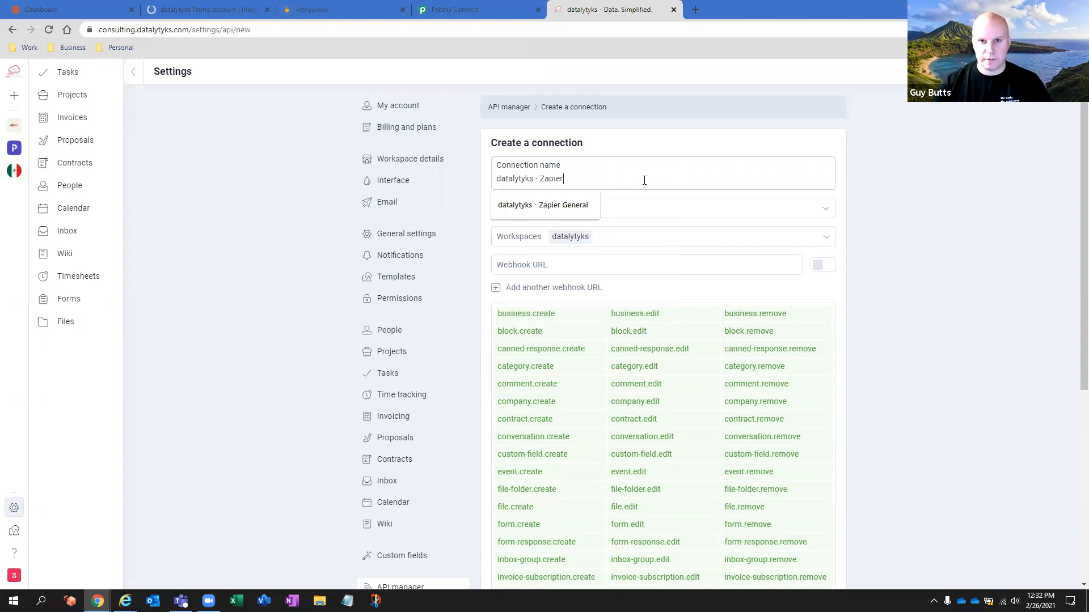
{"action": "type", "text": " -"}
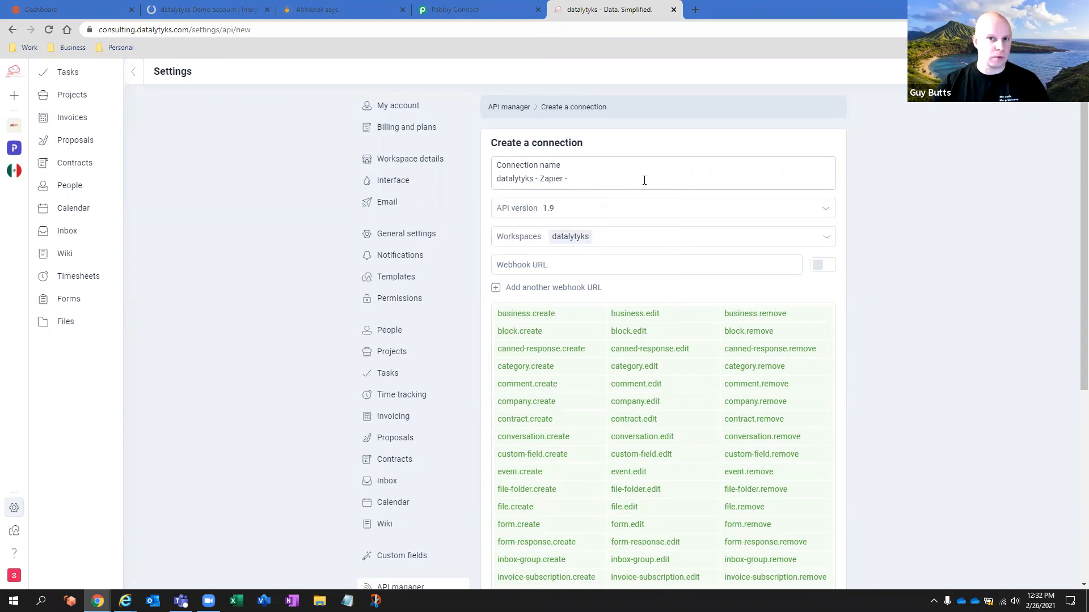
{"action": "type", "text": " General"}
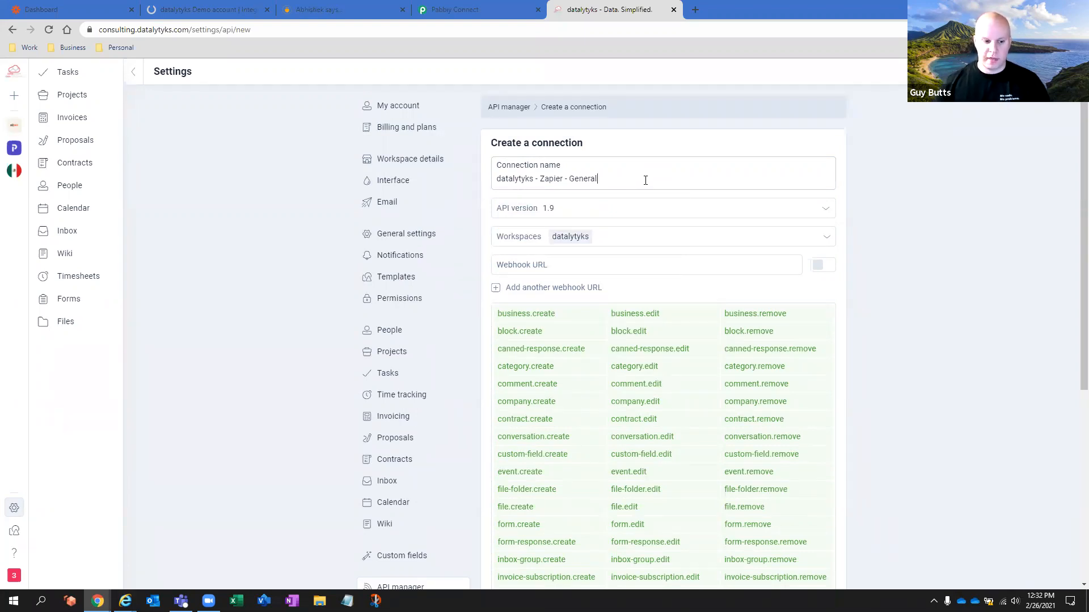
Step: Look over the create, edit and remove webhook events selected for the new connection
{"action": "scroll", "coordinate": [631, 242], "scroll_direction": "down", "scroll_amount": 3}
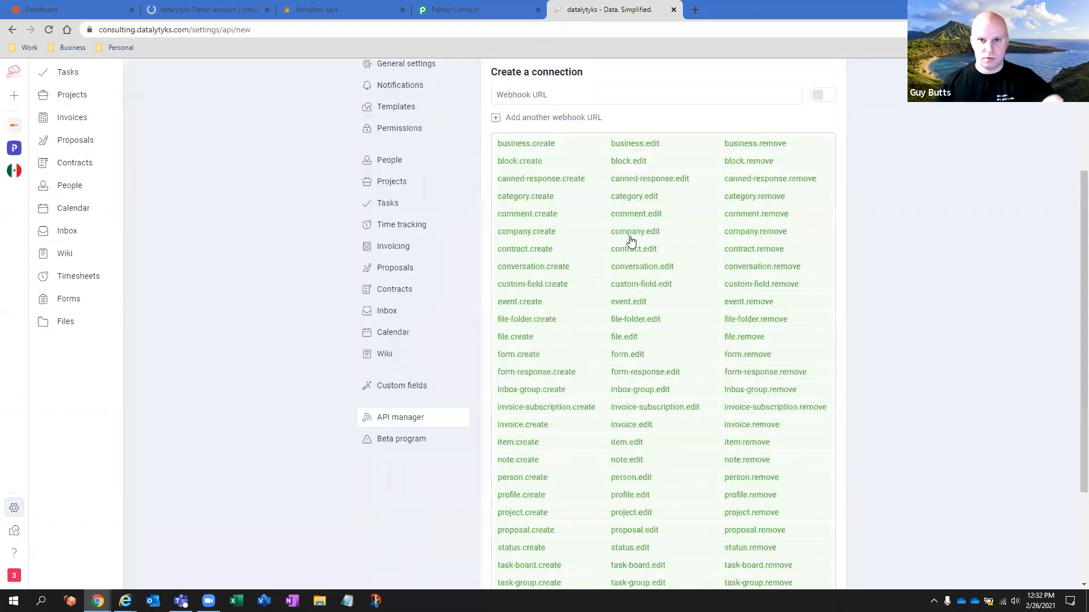
{"action": "scroll", "coordinate": [632, 242], "scroll_direction": "down", "scroll_amount": 1}
{"action": "scroll", "coordinate": [630, 241], "scroll_direction": "down", "scroll_amount": 2}
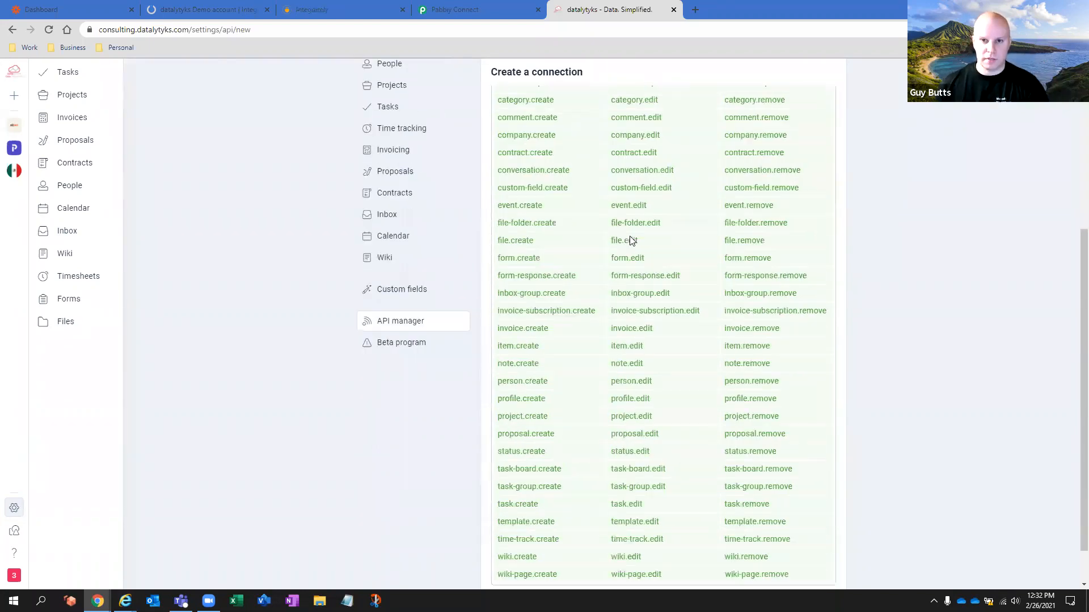
{"action": "scroll", "coordinate": [647, 290], "scroll_direction": "up", "scroll_amount": 1}
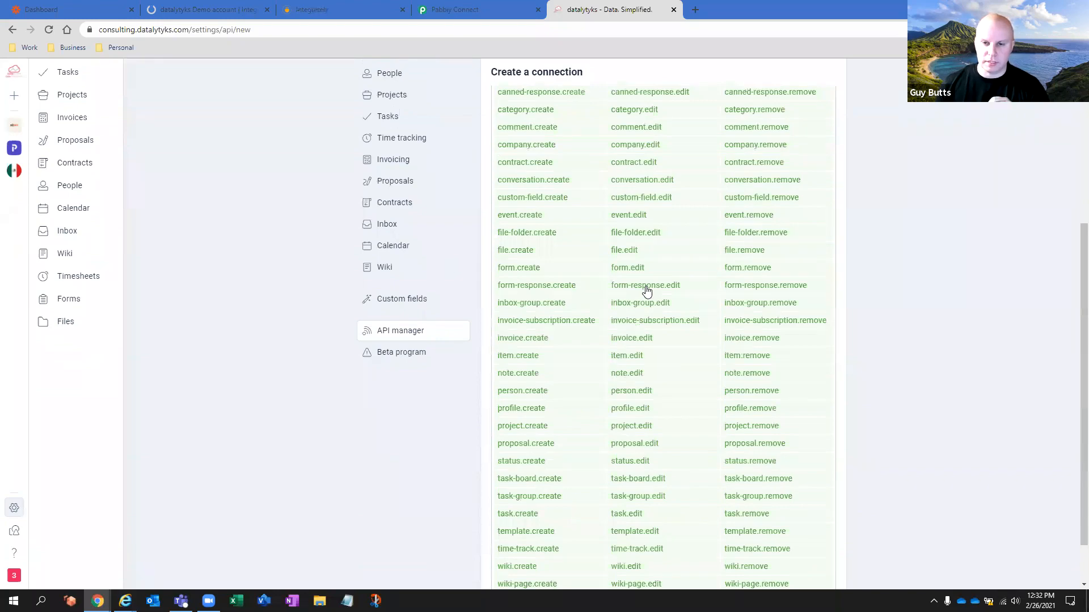
{"action": "scroll", "coordinate": [646, 290], "scroll_direction": "up", "scroll_amount": 1}
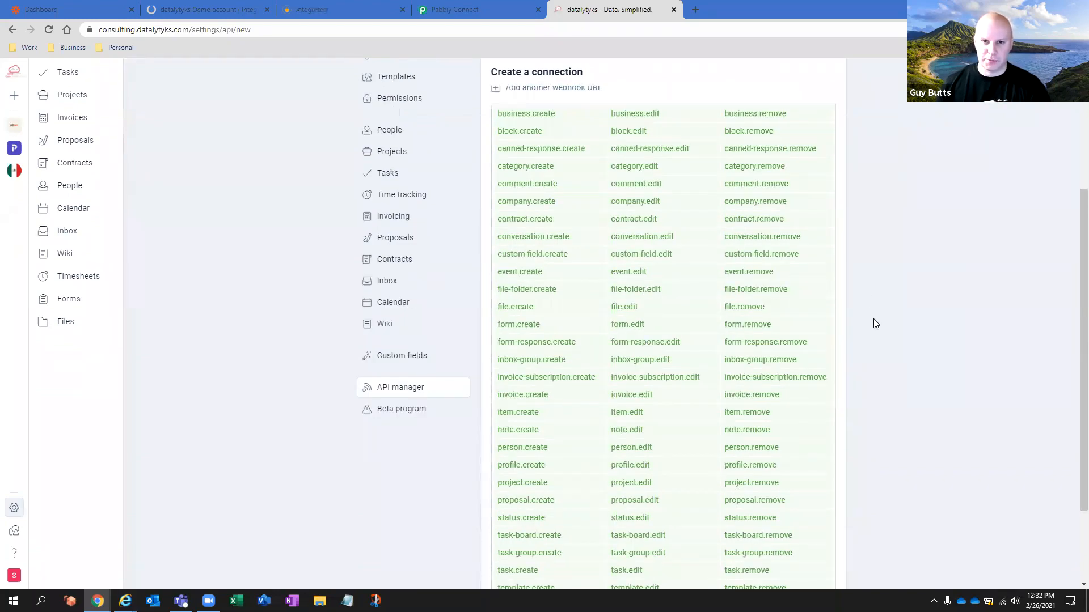
{"action": "scroll", "coordinate": [872, 322], "scroll_direction": "up", "scroll_amount": 2}
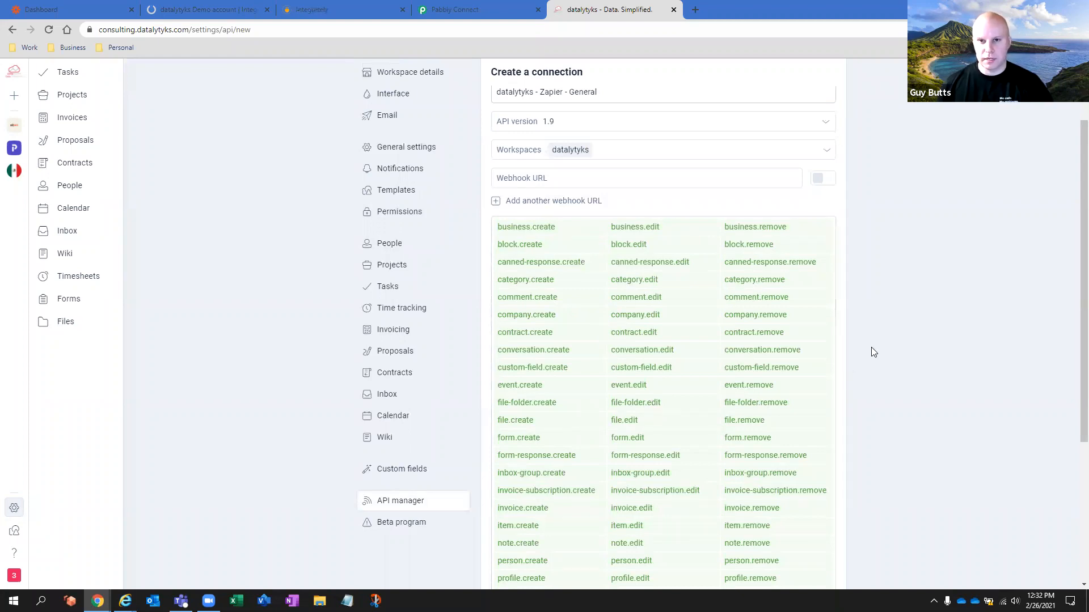
{"action": "scroll", "coordinate": [871, 347], "scroll_direction": "up", "scroll_amount": 2}
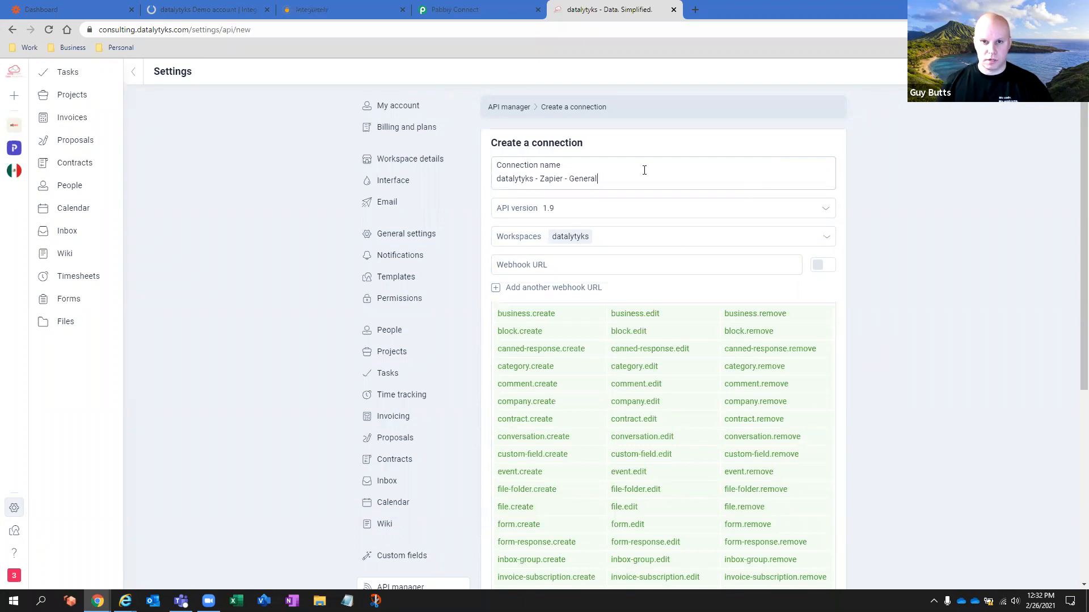
Step: View the available API versions and workspaces for the connection without changing either selection
{"action": "left_click", "coordinate": [660, 208]}
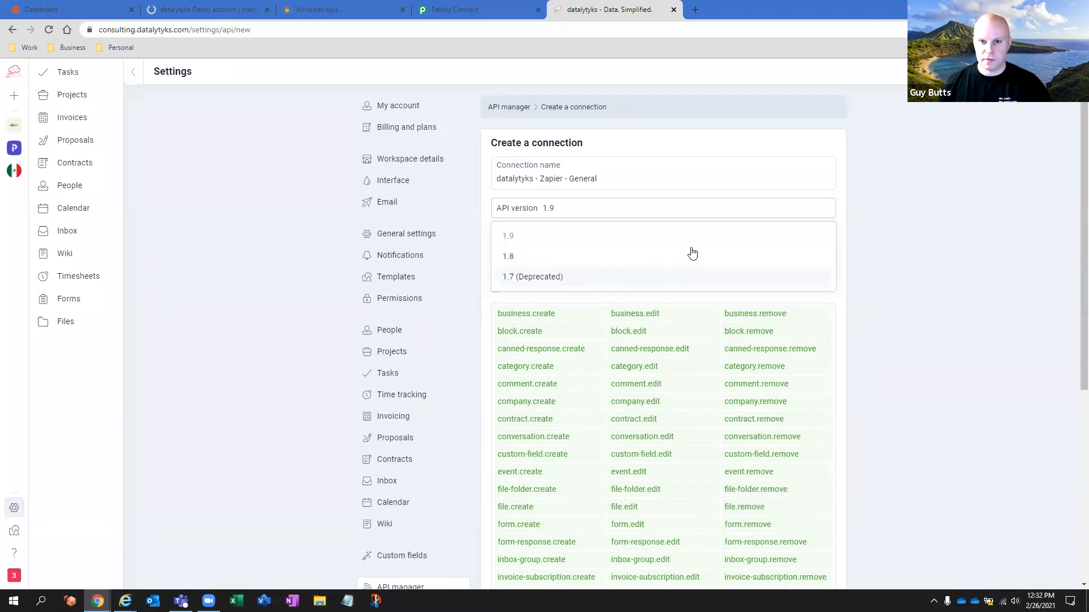
{"action": "key", "text": "Tab"}
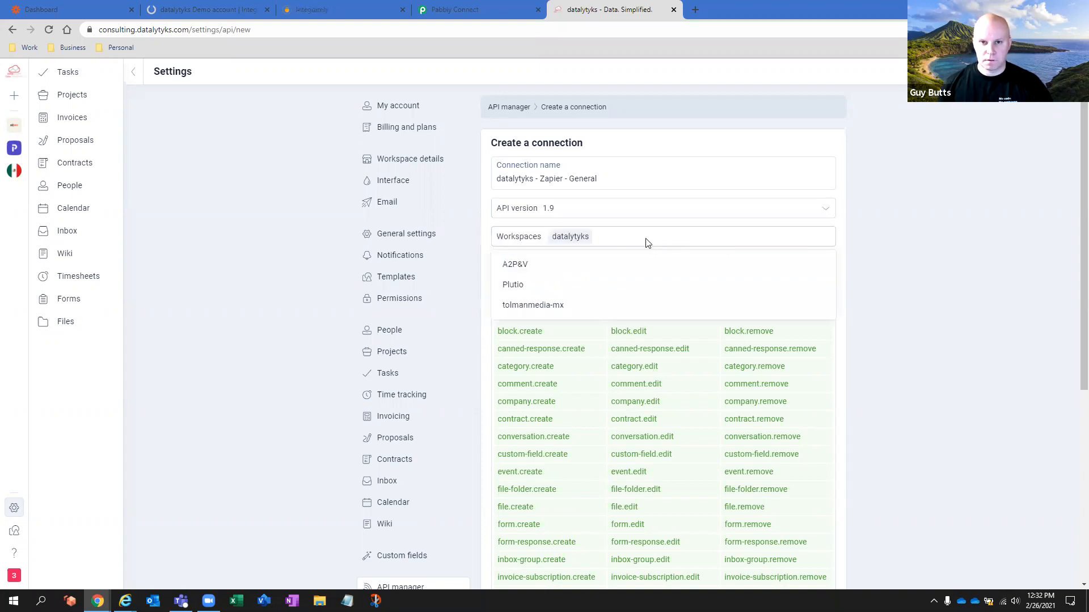
{"action": "left_click", "coordinate": [574, 236]}
{"action": "left_click", "coordinate": [611, 236]}
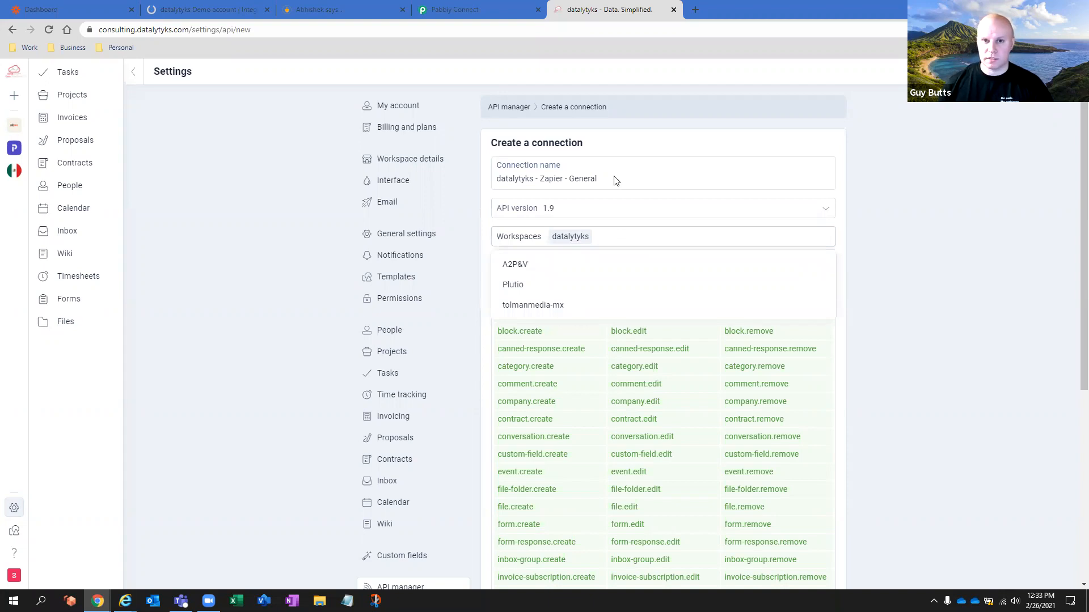
{"action": "left_click", "coordinate": [848, 239]}
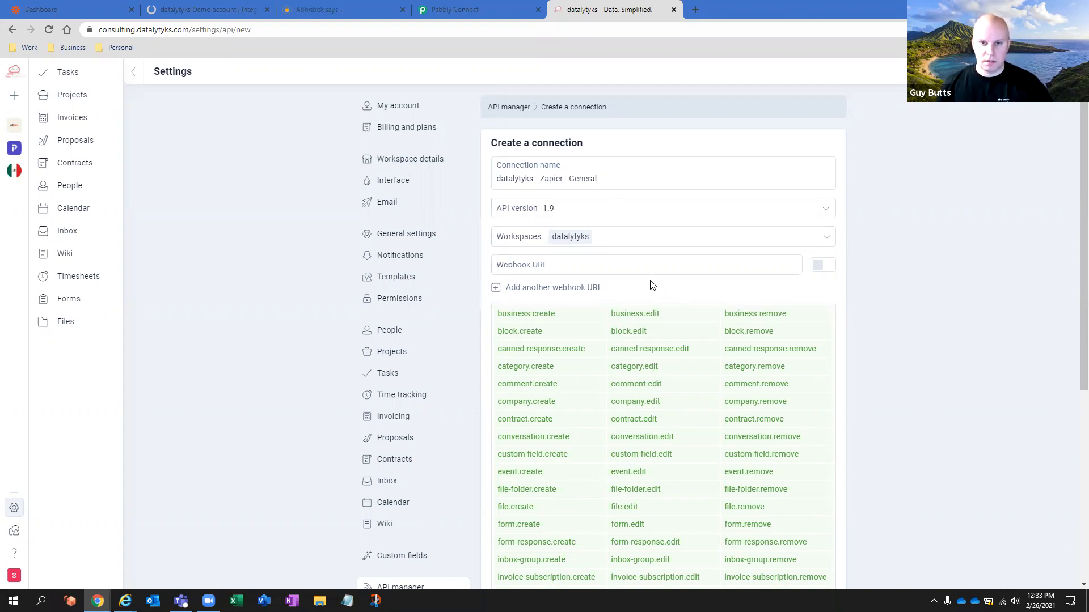
Step: View the suggested webhook URLs, then check the Integromat dashboard and return to the Plutio connection form
{"action": "left_click", "coordinate": [640, 266]}
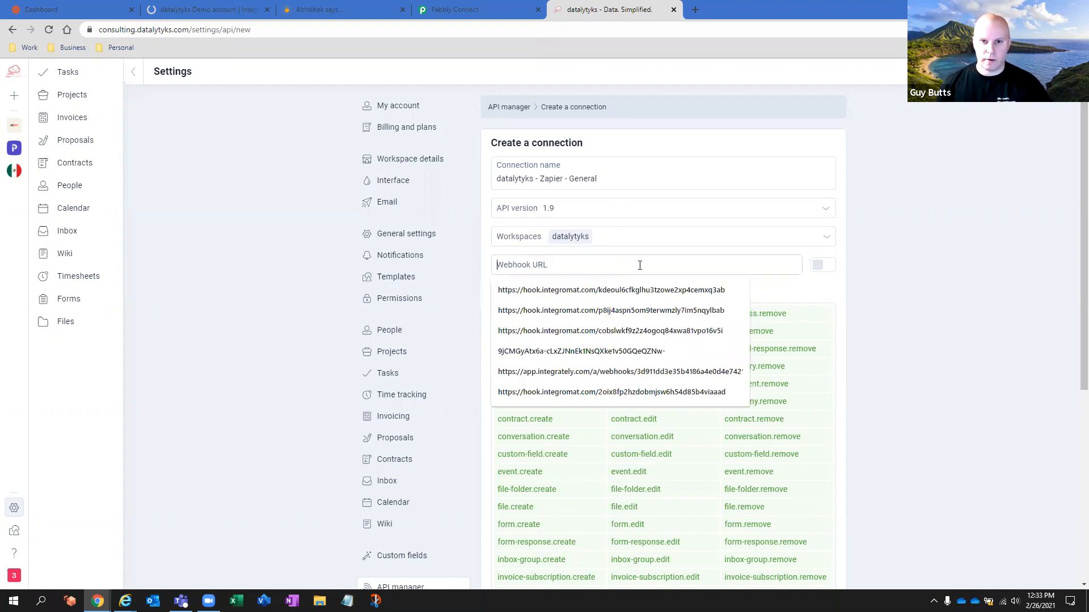
{"action": "left_click", "coordinate": [778, 291]}
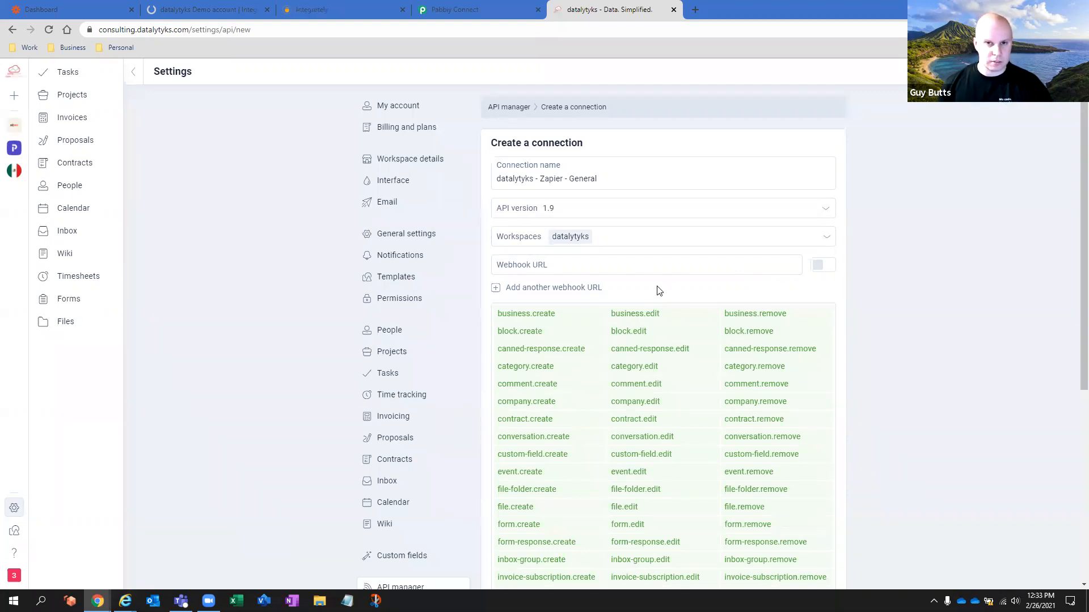
{"action": "left_click", "coordinate": [201, 8]}
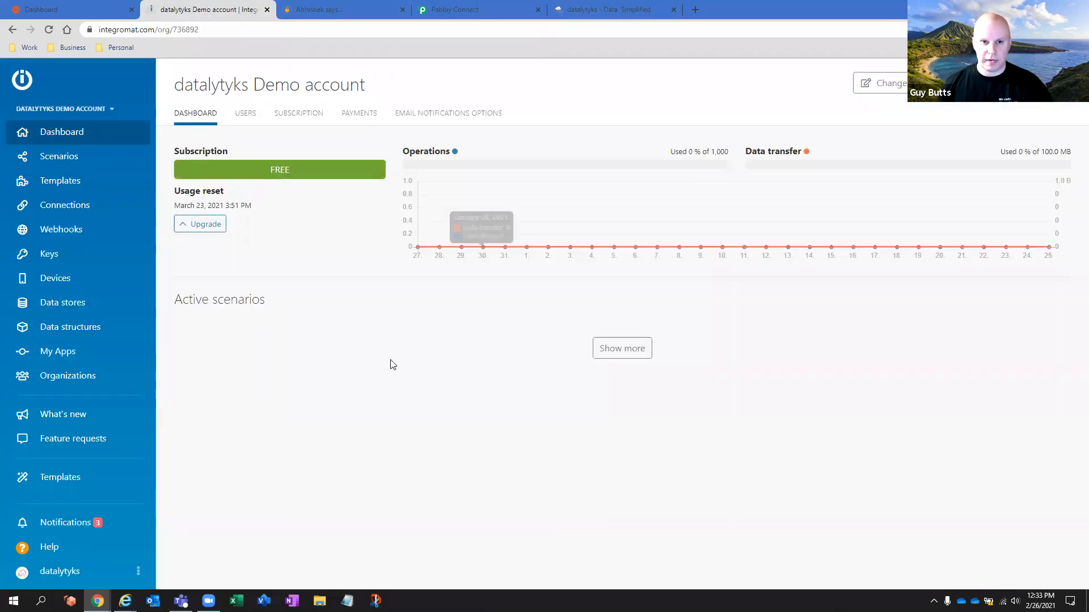
{"action": "left_click", "coordinate": [605, 9]}
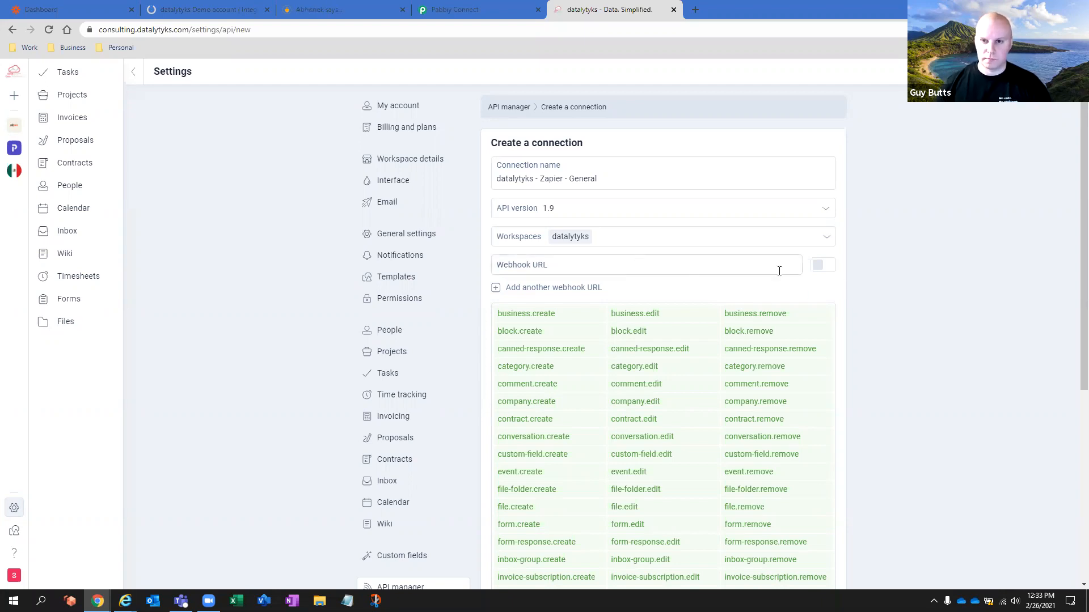
Step: Try the webhook URL switch on and off, and add a second webhook URL row and remove it
{"action": "left_click", "coordinate": [817, 265]}
{"action": "left_click", "coordinate": [803, 265]}
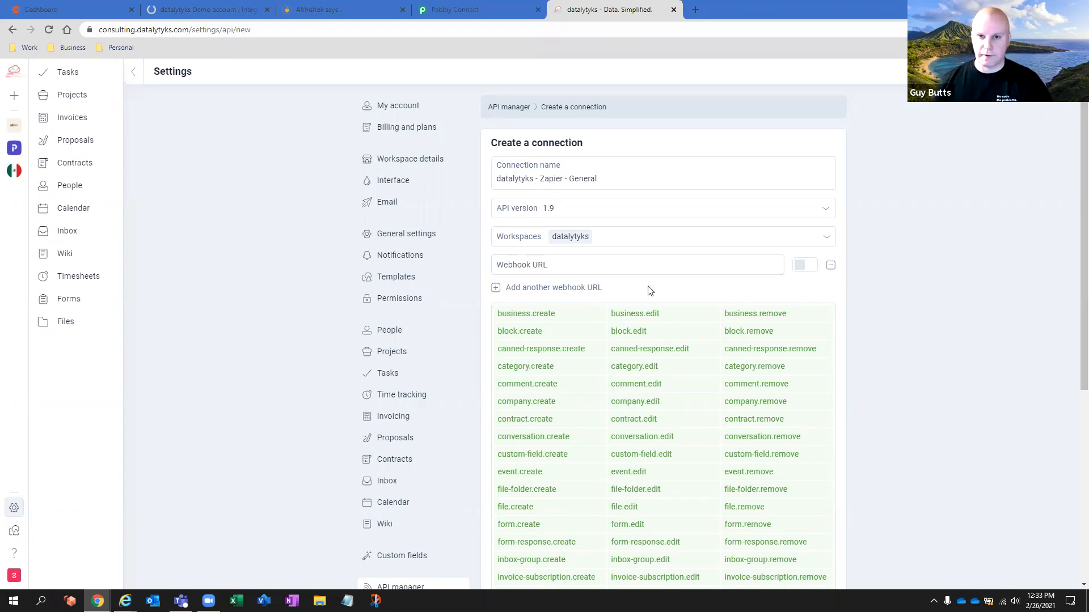
{"action": "left_click", "coordinate": [565, 289]}
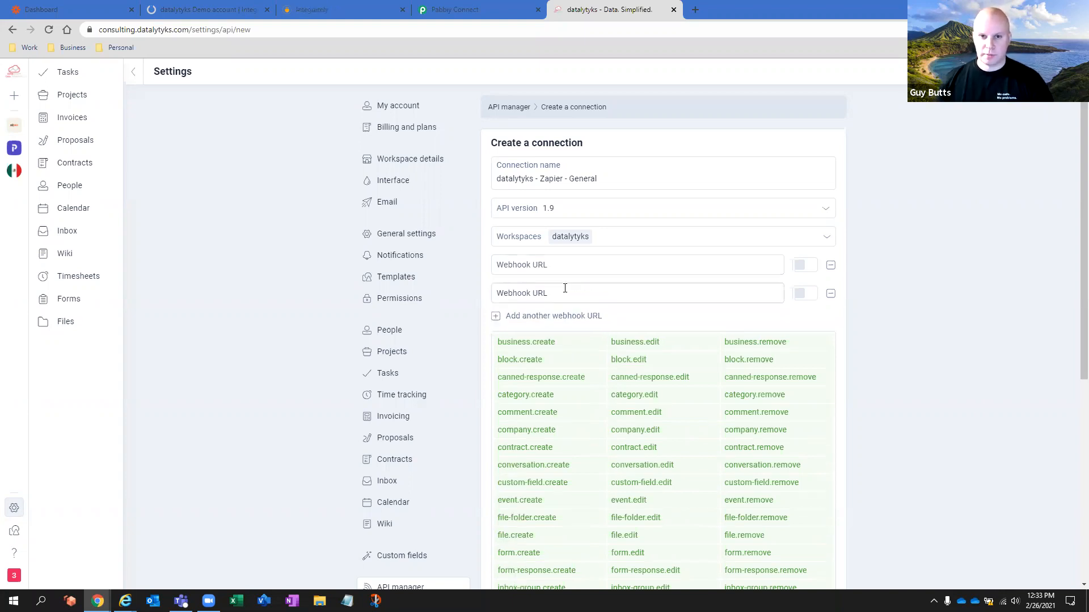
{"action": "left_click", "coordinate": [830, 294]}
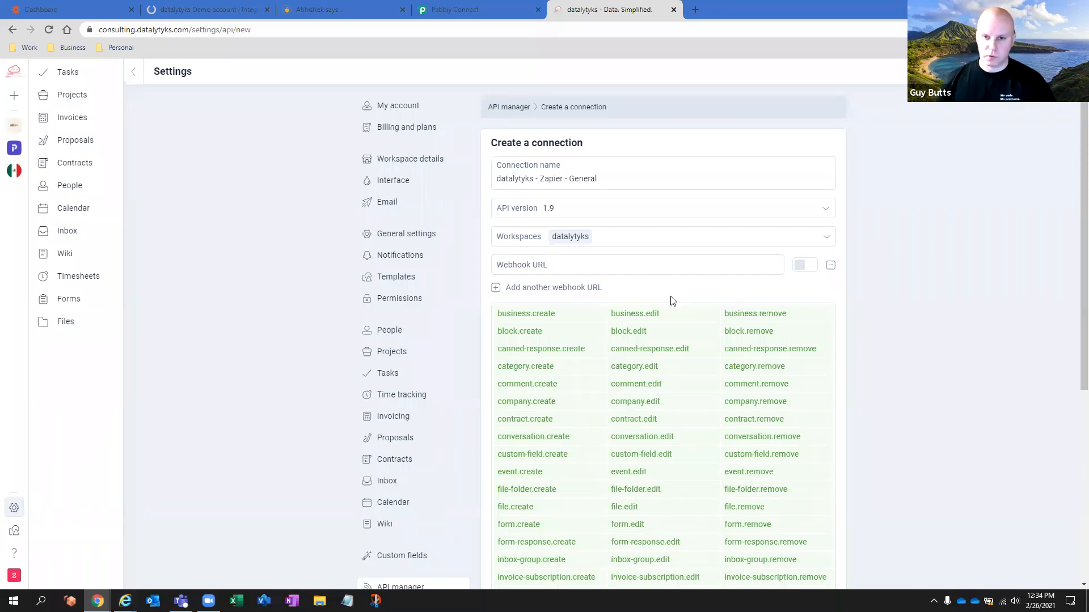
Step: Shorten the connection name to "Zapier - General" by removing the datalytyks prefix
{"action": "scroll", "coordinate": [656, 289], "scroll_direction": "down", "scroll_amount": 5}
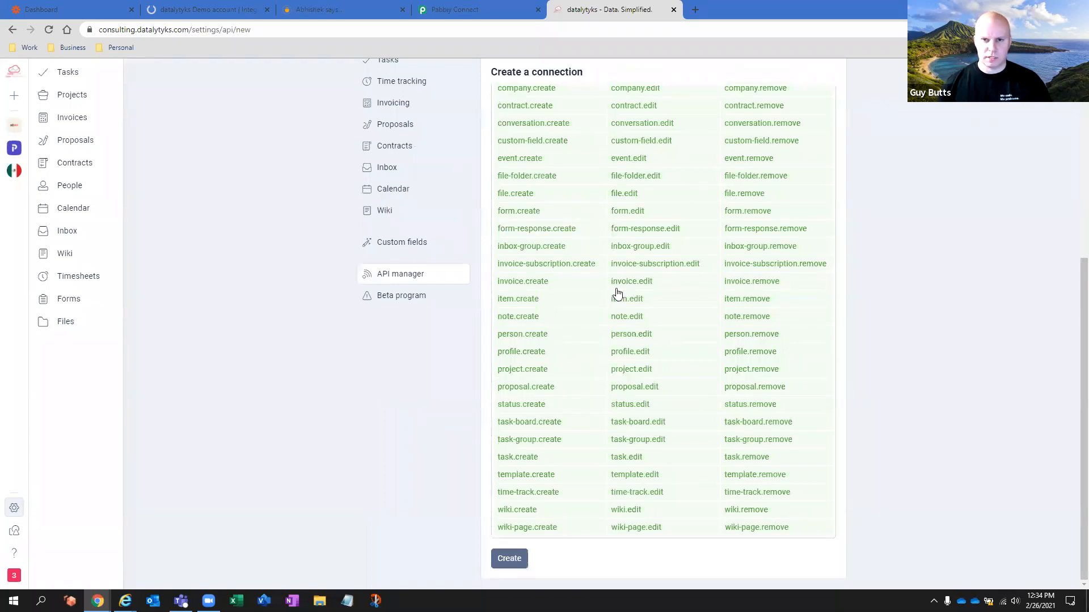
{"action": "scroll", "coordinate": [629, 292], "scroll_direction": "up", "scroll_amount": 4}
{"action": "scroll", "coordinate": [631, 250], "scroll_direction": "up", "scroll_amount": 2}
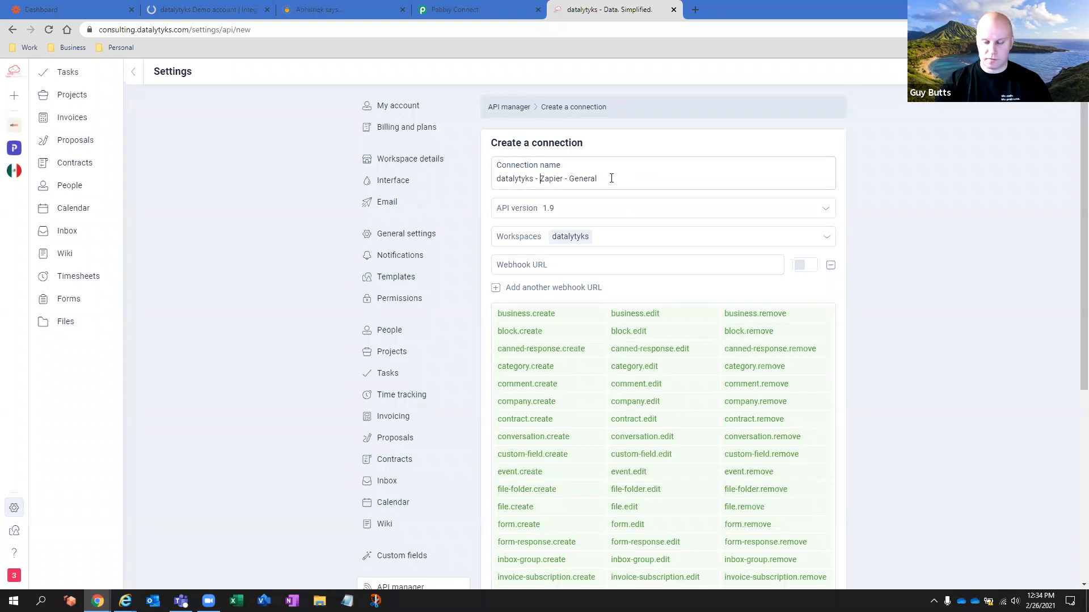
{"action": "key", "text": "BackSpace"}
{"action": "key", "text": "BackSpace"}
{"action": "key", "text": "BackSpace"}
{"action": "key", "text": "BackSpace"}
{"action": "key", "text": "BackSpace"}
{"action": "key", "text": "BackSpace"}
{"action": "key", "text": "BackSpace"}
{"action": "key", "text": "BackSpace"}
{"action": "key", "text": "BackSpace"}
{"action": "key", "text": "BackSpace"}
{"action": "key", "text": "BackSpace"}
{"action": "key", "text": "BackSpace"}
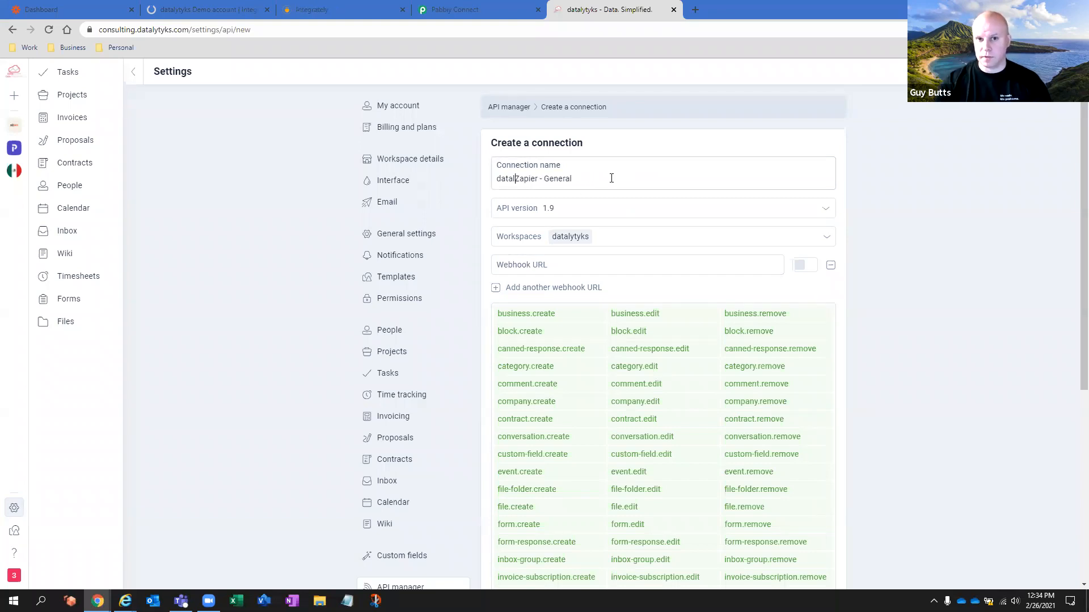
{"action": "key", "text": "BackSpace"}
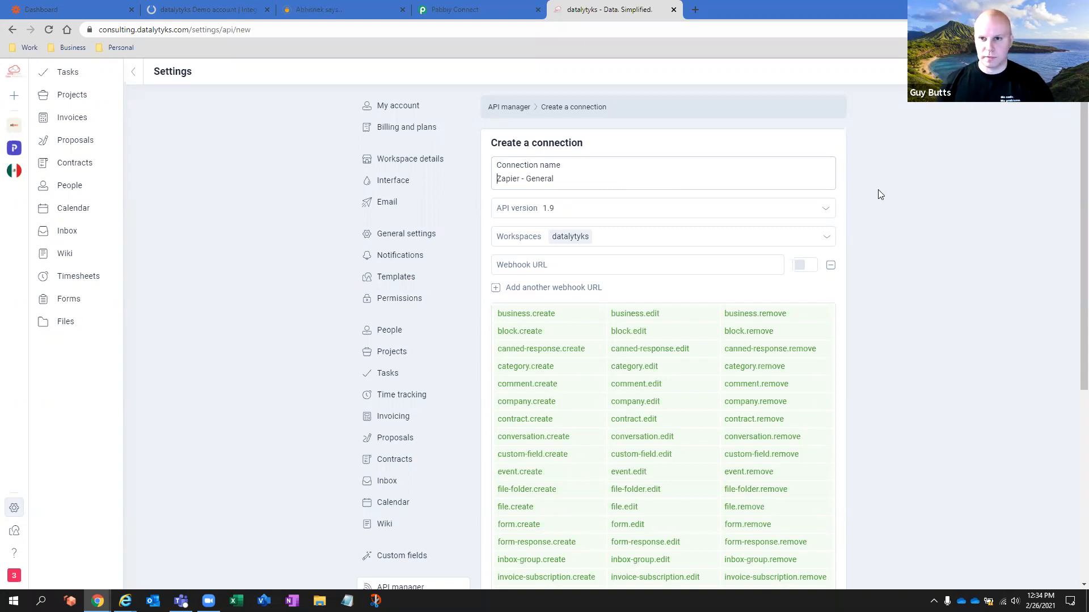
Step: Create the Zapier - General connection and bring up its client credentials
{"action": "scroll", "coordinate": [878, 189], "scroll_direction": "down", "scroll_amount": 5}
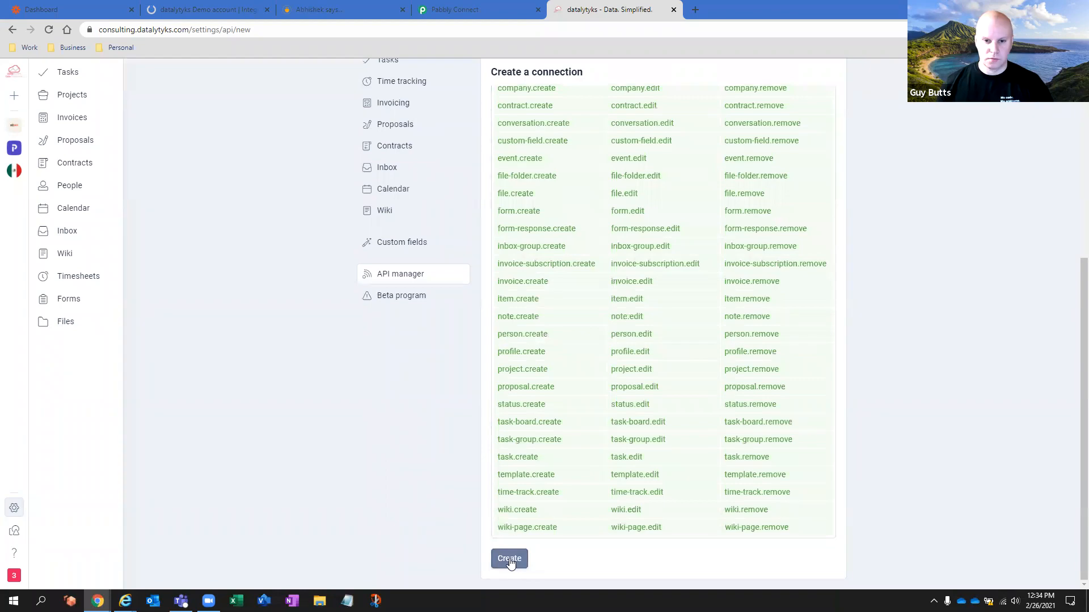
{"action": "scroll", "coordinate": [897, 378], "scroll_direction": "up", "scroll_amount": 6}
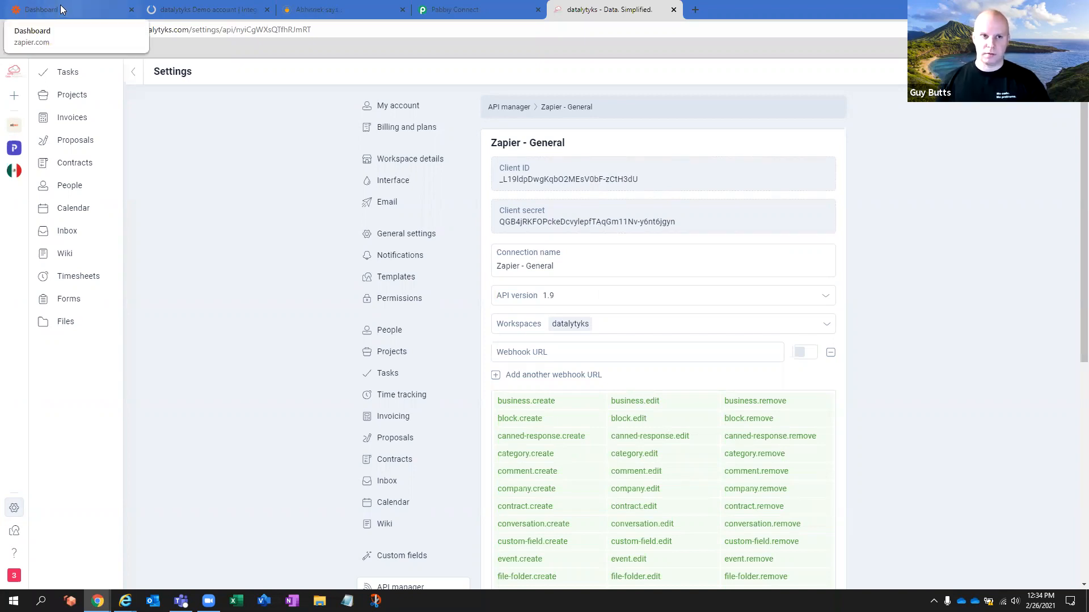
Step: Glance at the Integromat dashboard and the new Plutio connection's credentials, and switch to the Zapier dashboard
{"action": "left_click", "coordinate": [198, 5]}
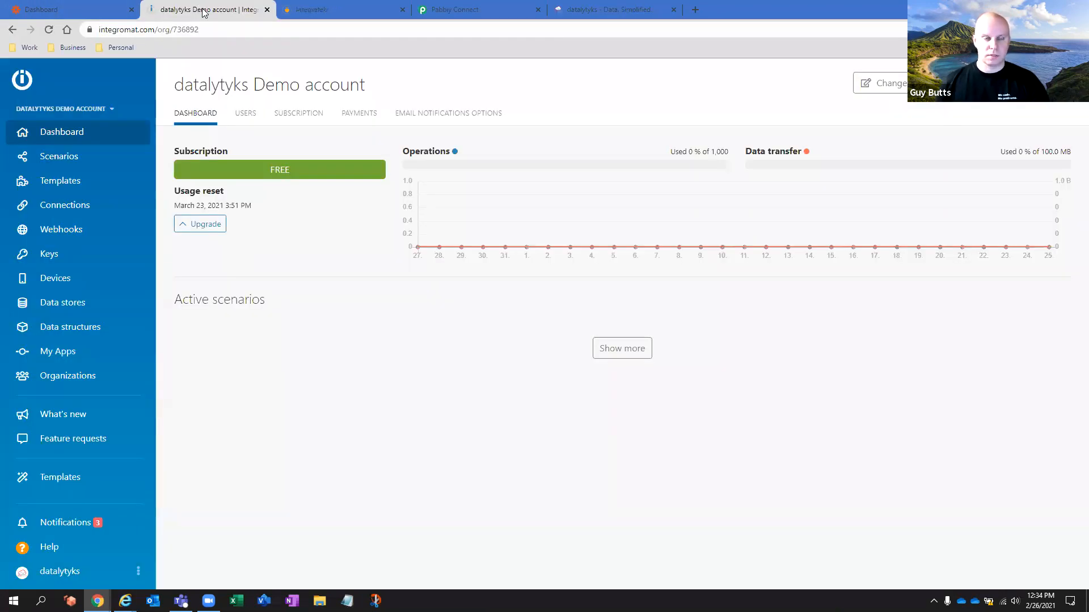
{"action": "left_click", "coordinate": [601, 8]}
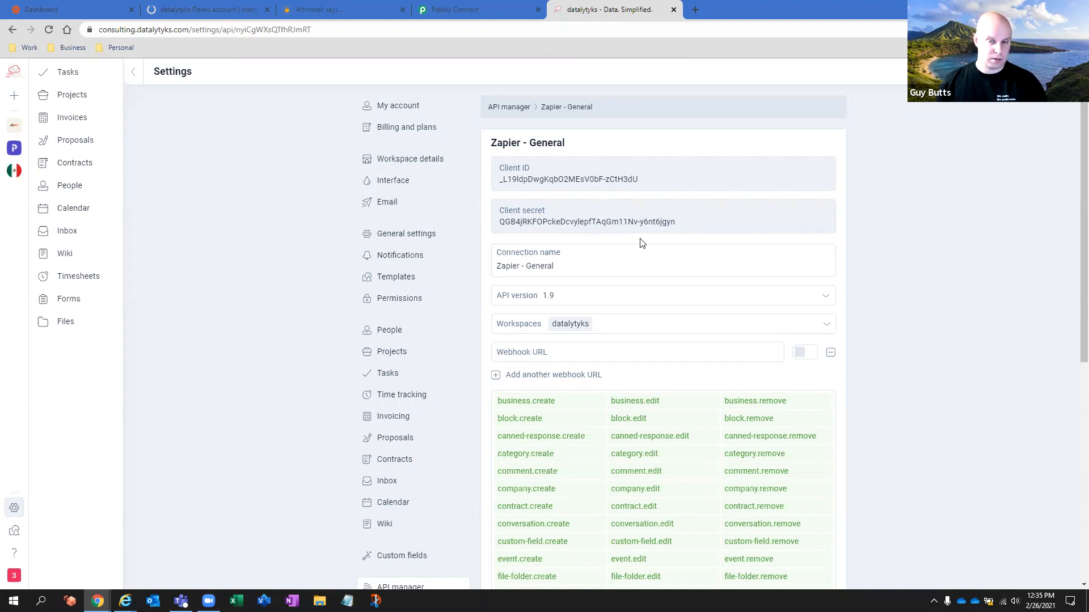
{"action": "left_click", "coordinate": [165, 33]}
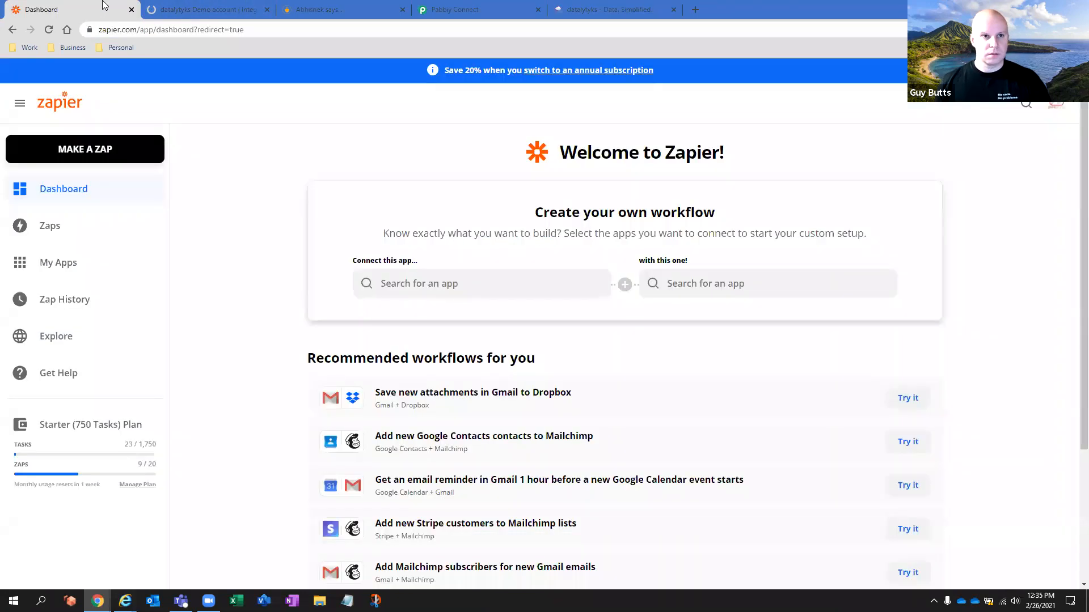
Step: Look through Zapier's list of connected apps for the existing Plutio connection
{"action": "key", "text": "ctrl+Tab"}
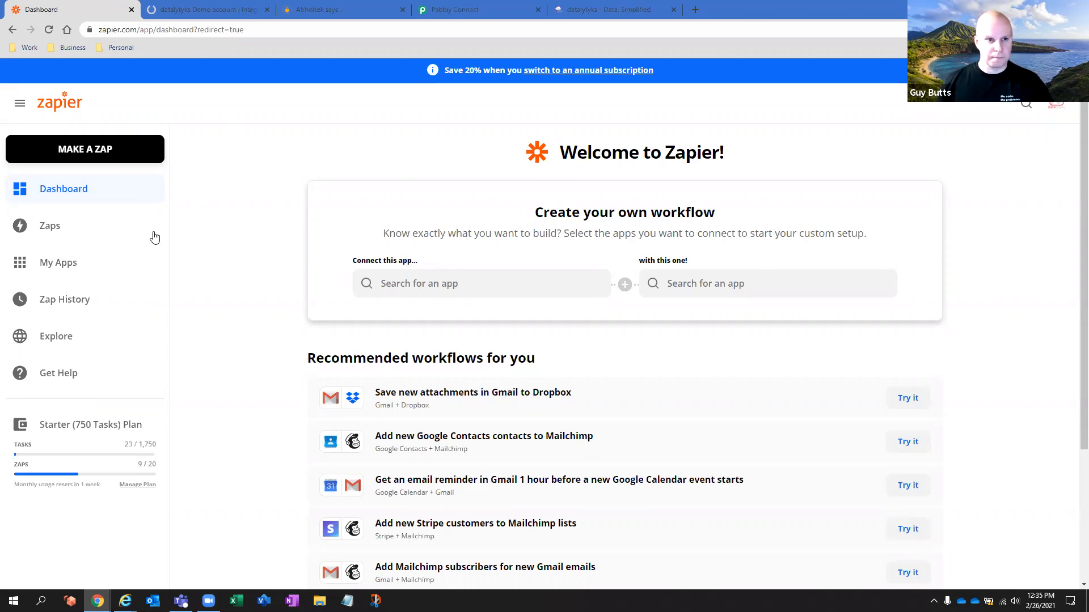
{"action": "scroll", "coordinate": [255, 243], "scroll_direction": "down", "scroll_amount": 1}
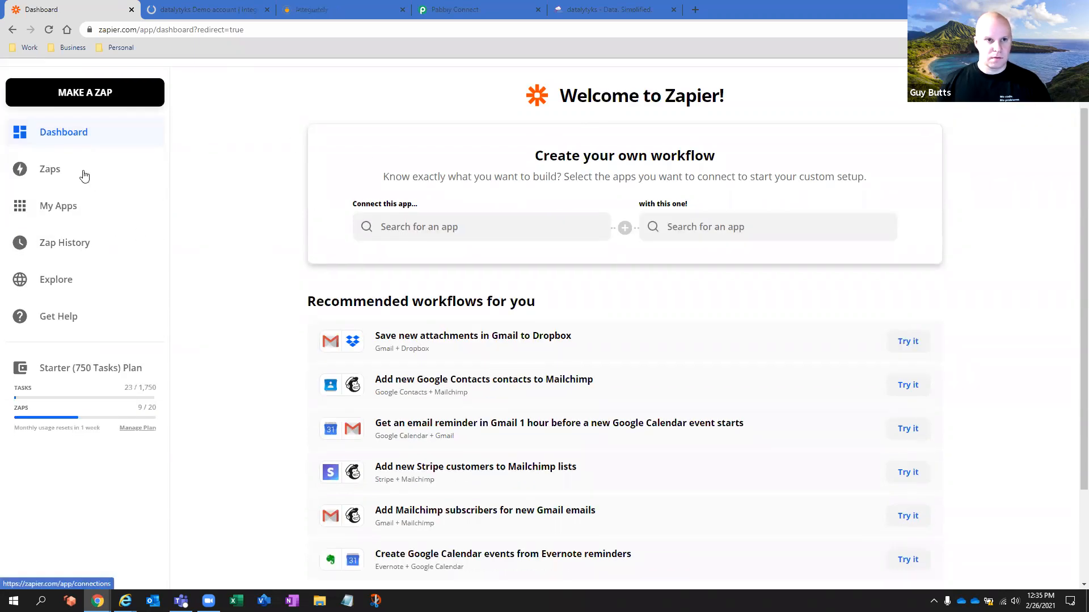
{"action": "left_click", "coordinate": [80, 207]}
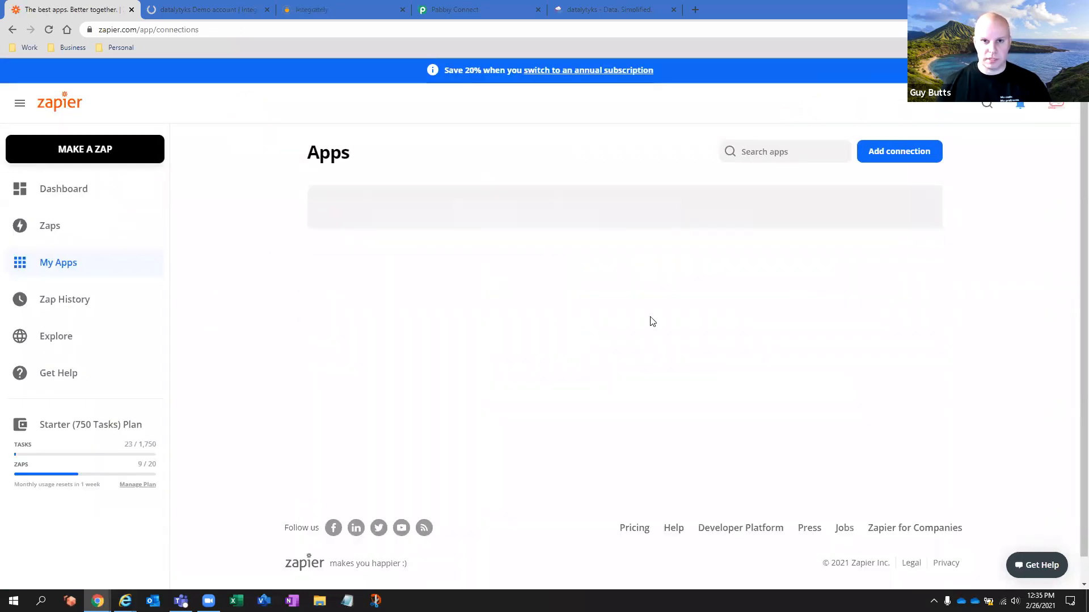
{"action": "scroll", "coordinate": [629, 220], "scroll_direction": "down", "scroll_amount": 3}
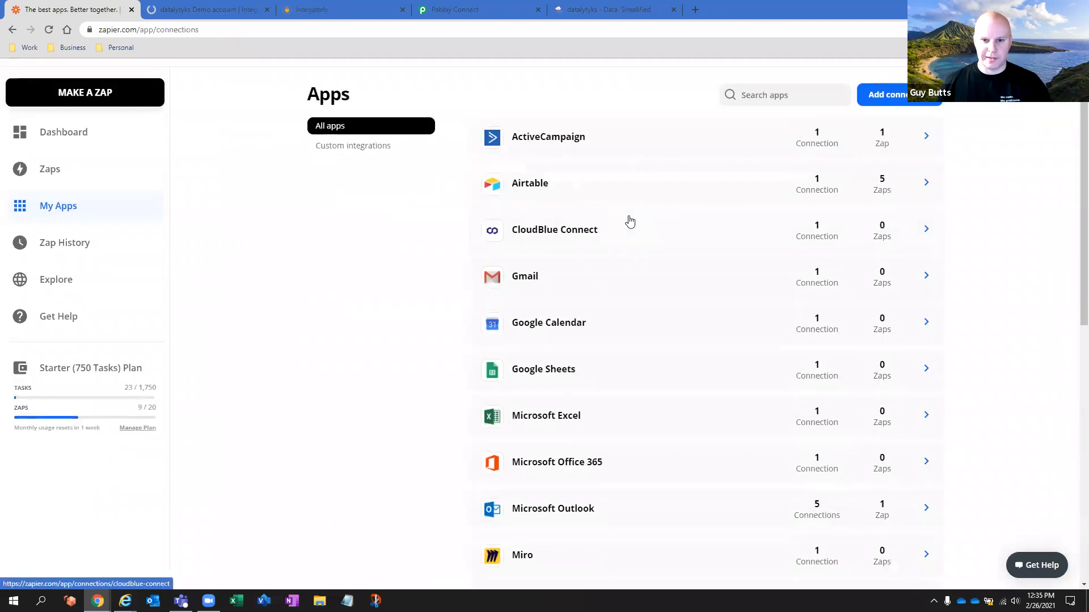
{"action": "scroll", "coordinate": [629, 221], "scroll_direction": "down", "scroll_amount": 5}
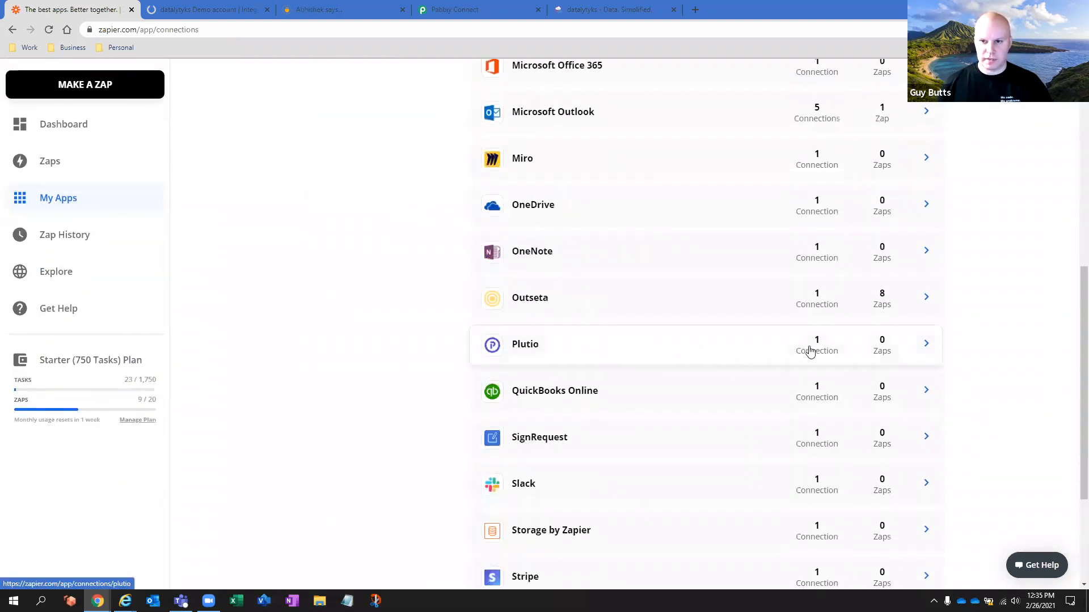
{"action": "scroll", "coordinate": [270, 338], "scroll_direction": "up", "scroll_amount": 8}
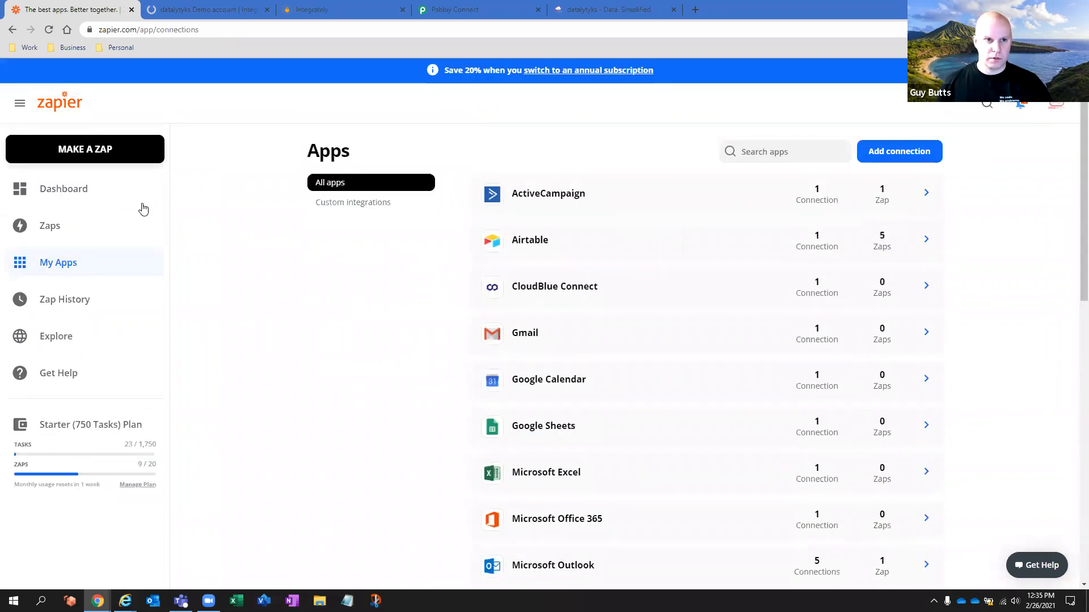
Step: Set up a new workflow on the Zapier dashboard with Plutio as both the first and the second app
{"action": "left_click", "coordinate": [122, 191]}
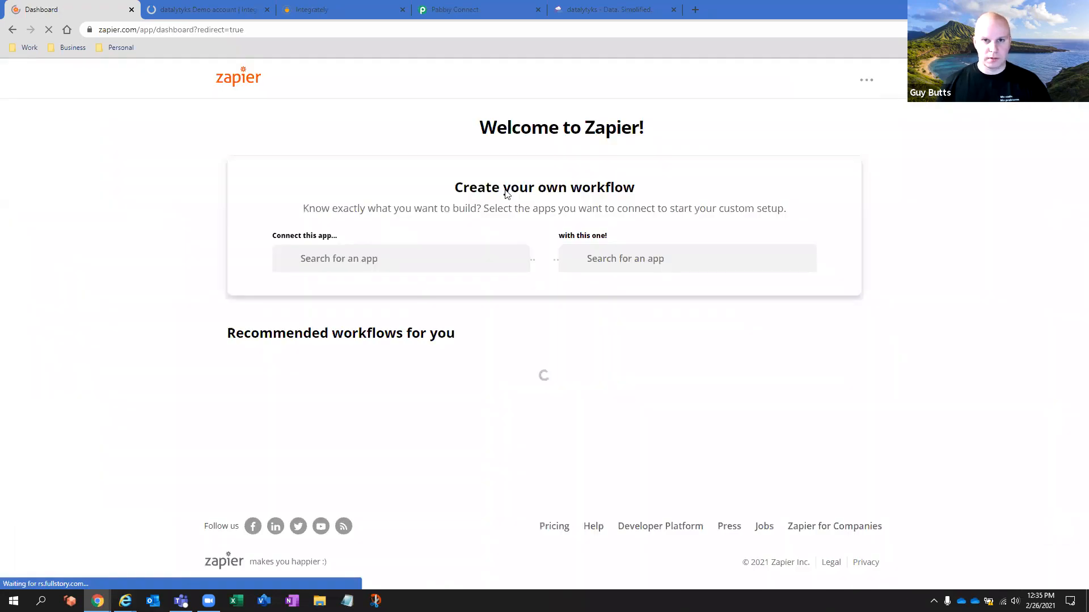
{"action": "left_click", "coordinate": [402, 259]}
{"action": "type", "text": "P"}
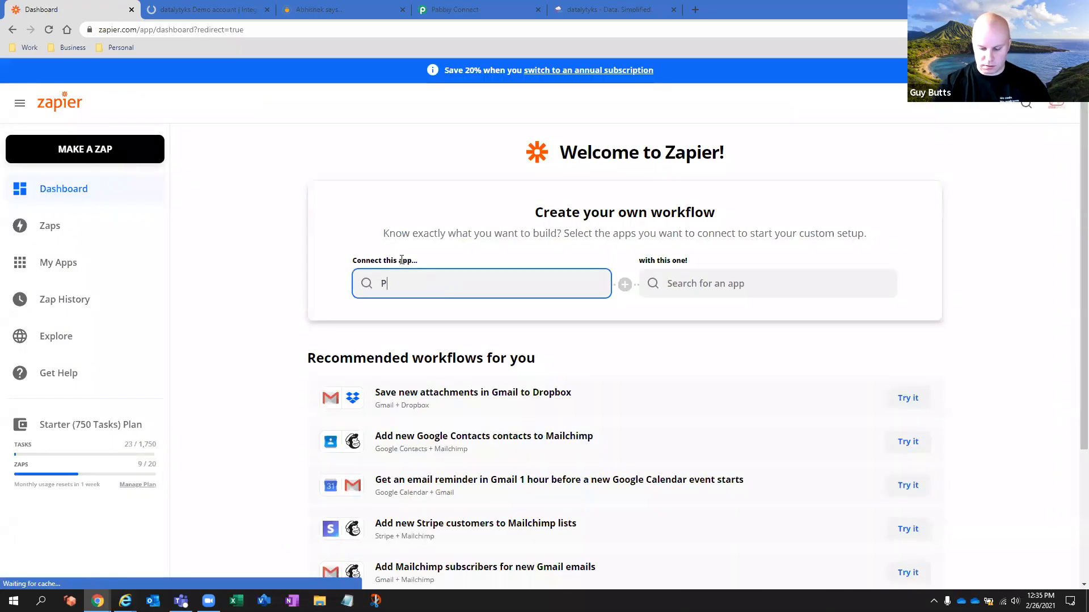
{"action": "type", "text": "lutio"}
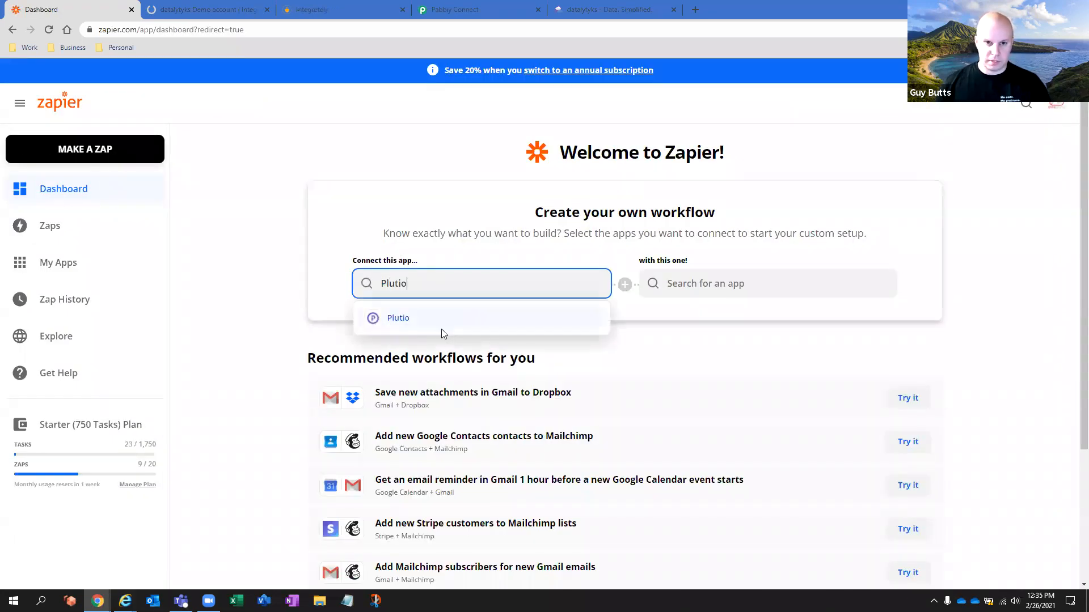
{"action": "left_click", "coordinate": [471, 318]}
{"action": "left_click", "coordinate": [731, 283]}
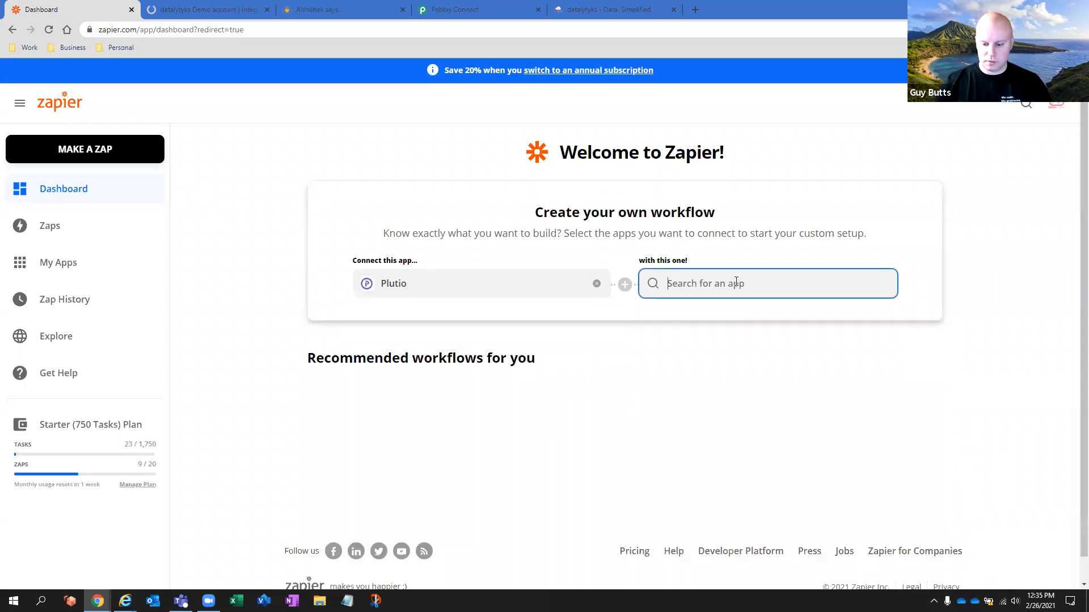
{"action": "type", "text": "Plutio"}
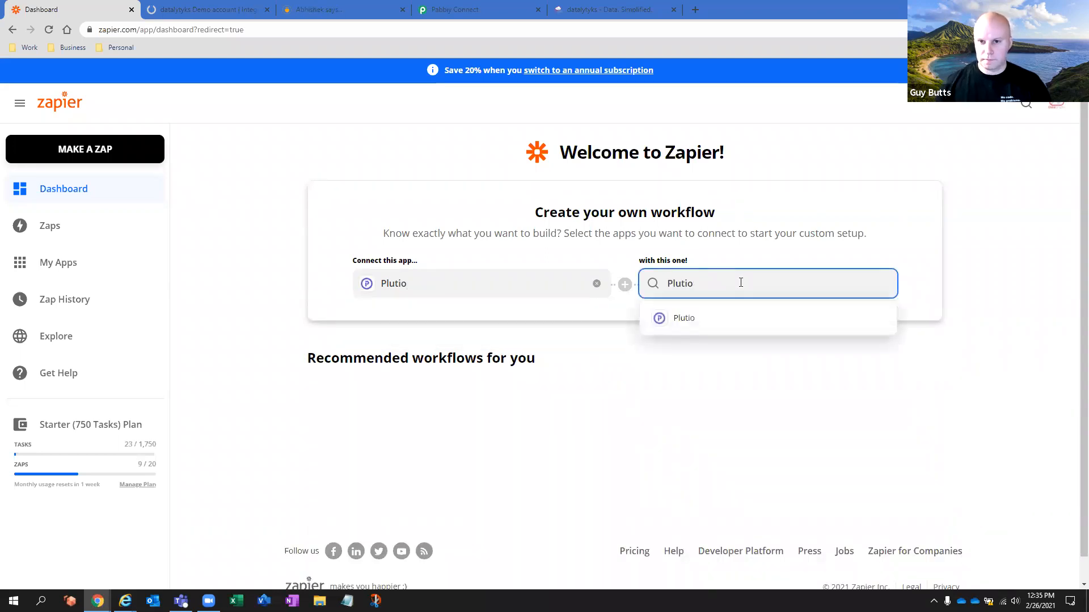
{"action": "left_click", "coordinate": [740, 316]}
Step: Examine the triggers available for Plutio in the new workflow and return to the list of connected apps
{"action": "left_click", "coordinate": [515, 355]}
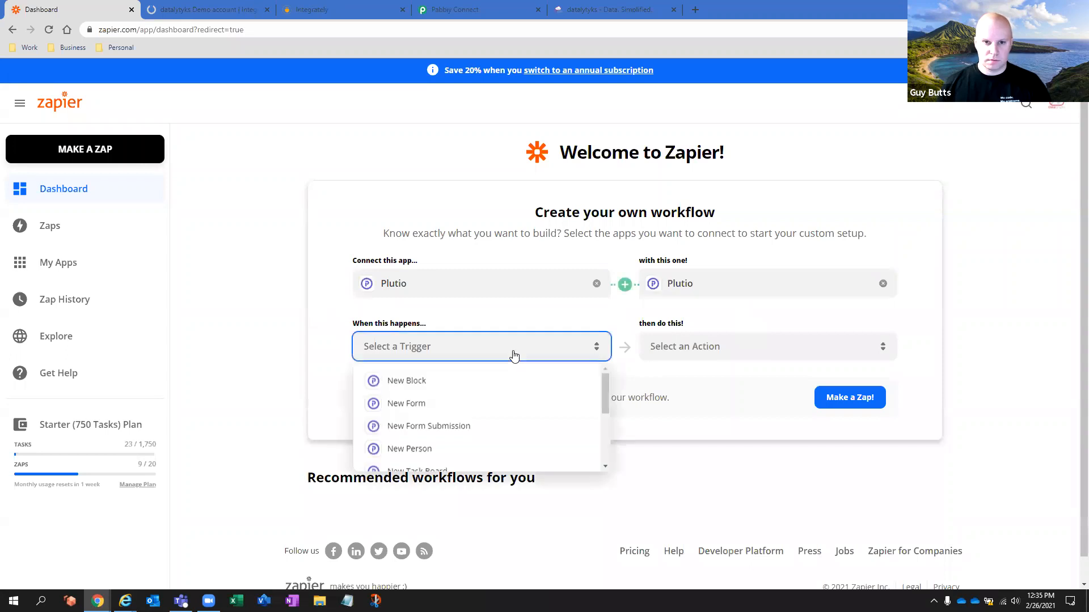
{"action": "scroll", "coordinate": [468, 419], "scroll_direction": "down", "scroll_amount": 1}
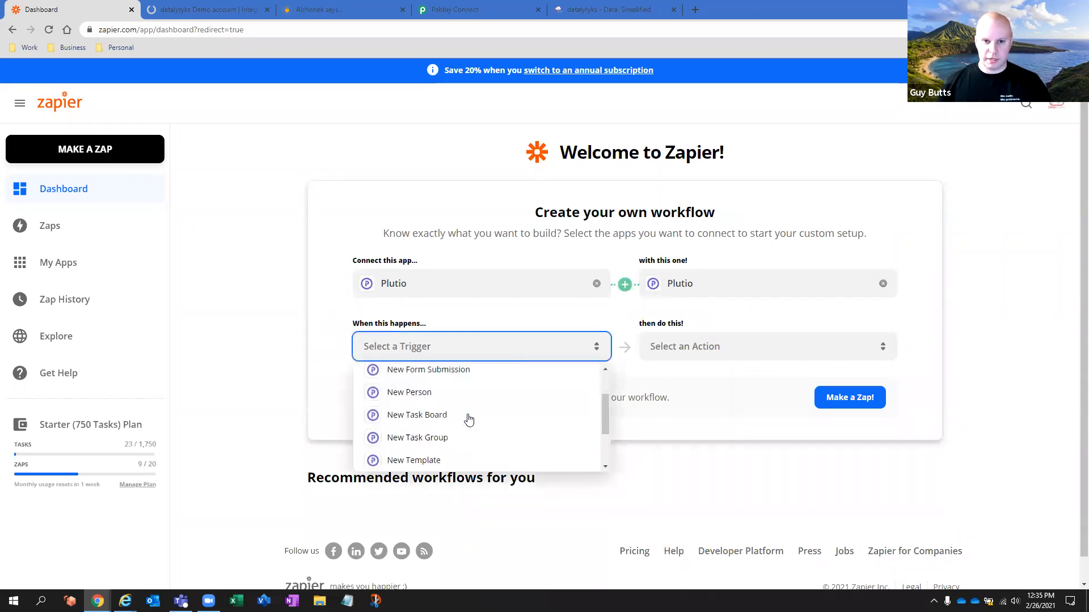
{"action": "scroll", "coordinate": [468, 419], "scroll_direction": "down", "scroll_amount": 1}
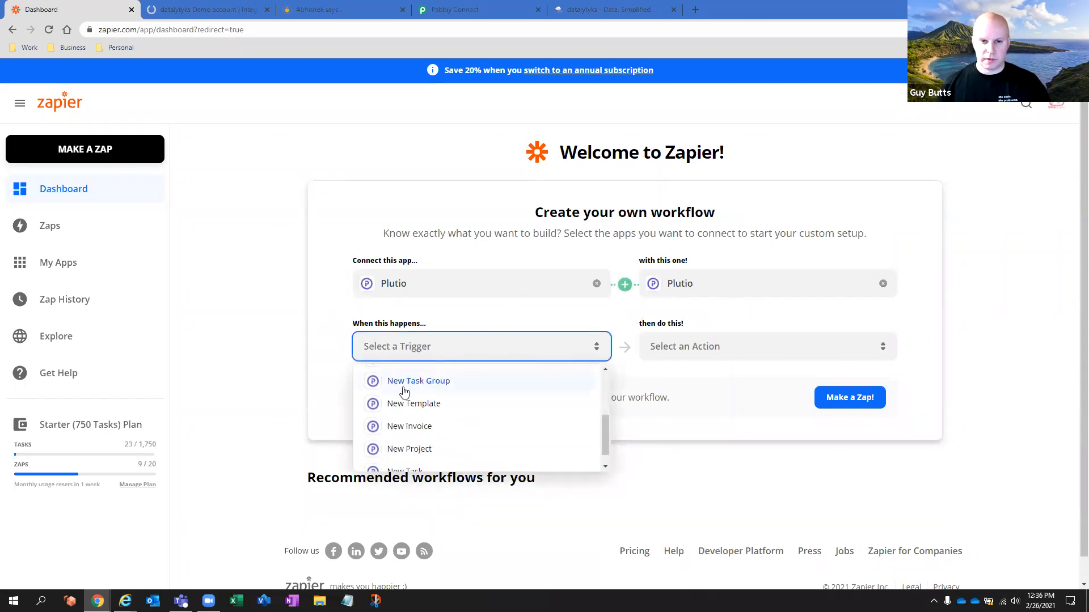
{"action": "left_click", "coordinate": [311, 347]}
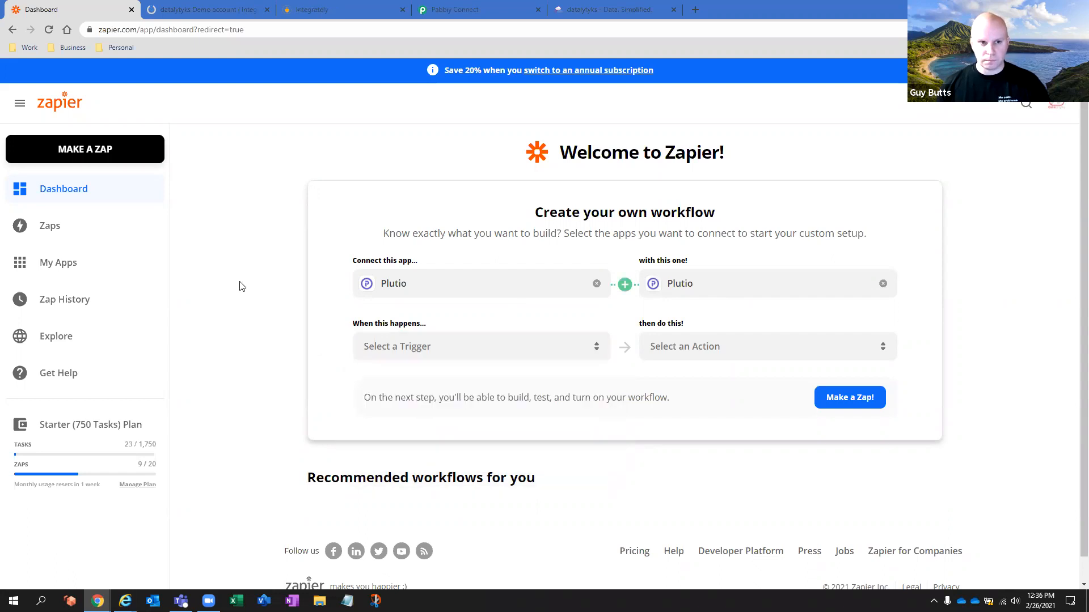
{"action": "left_click", "coordinate": [84, 266]}
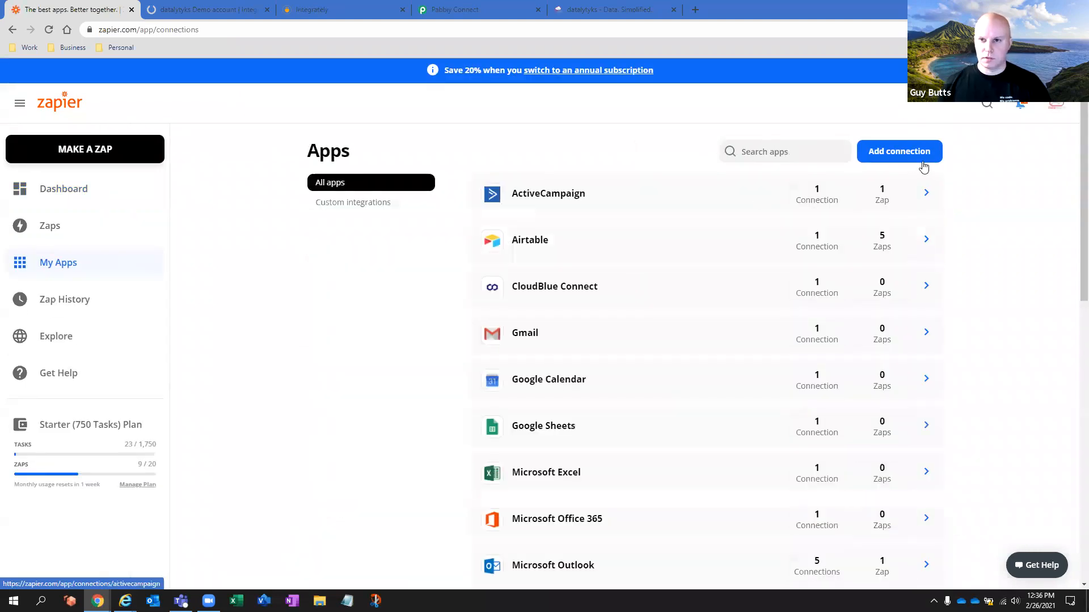
{"action": "left_click", "coordinate": [908, 157]}
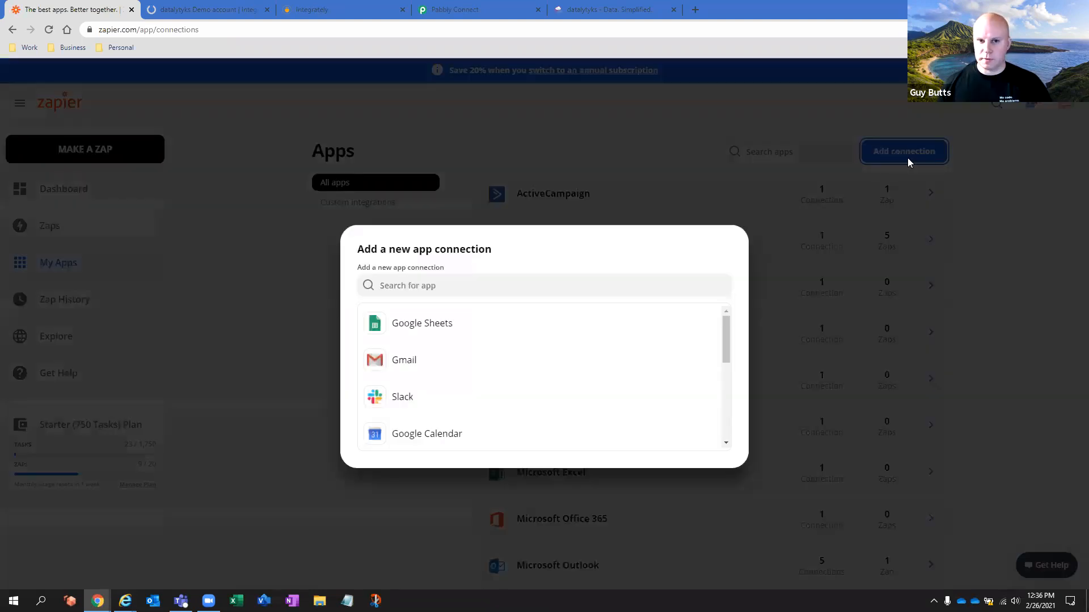
{"action": "left_click", "coordinate": [514, 290]}
{"action": "left_click", "coordinate": [936, 290]}
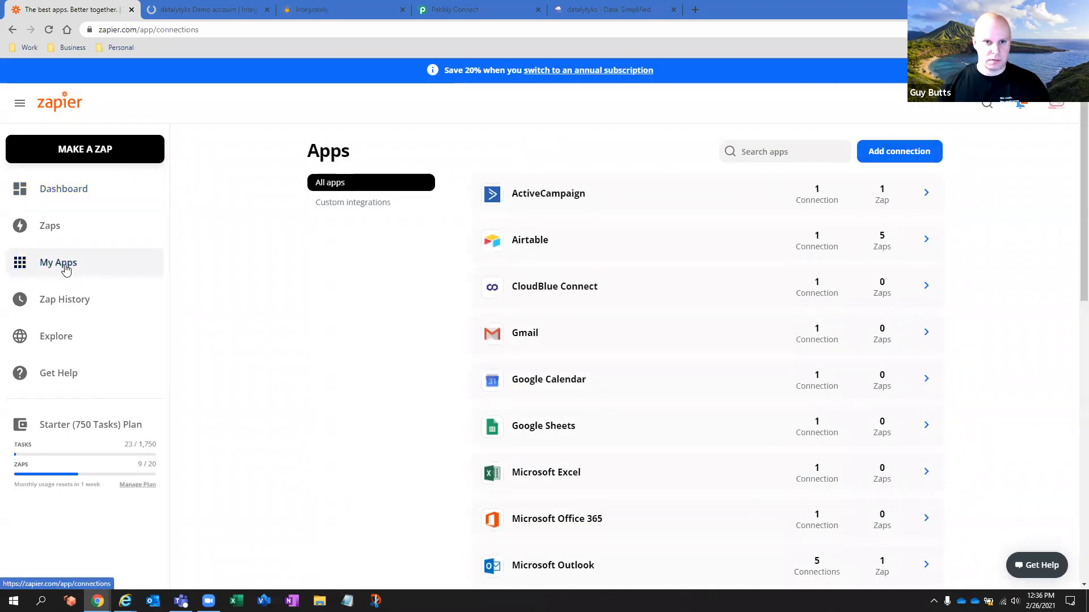
Step: Add a new app connection for Plutio and bring up its account authorization form
{"action": "left_click", "coordinate": [903, 152]}
{"action": "left_click", "coordinate": [509, 281]}
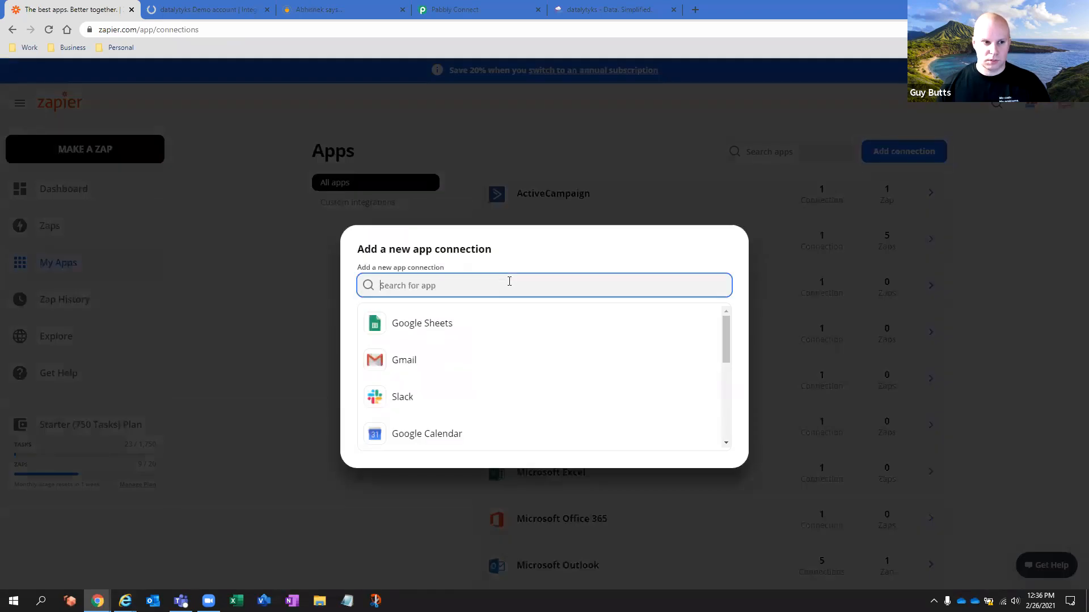
{"action": "type", "text": "Plutio"}
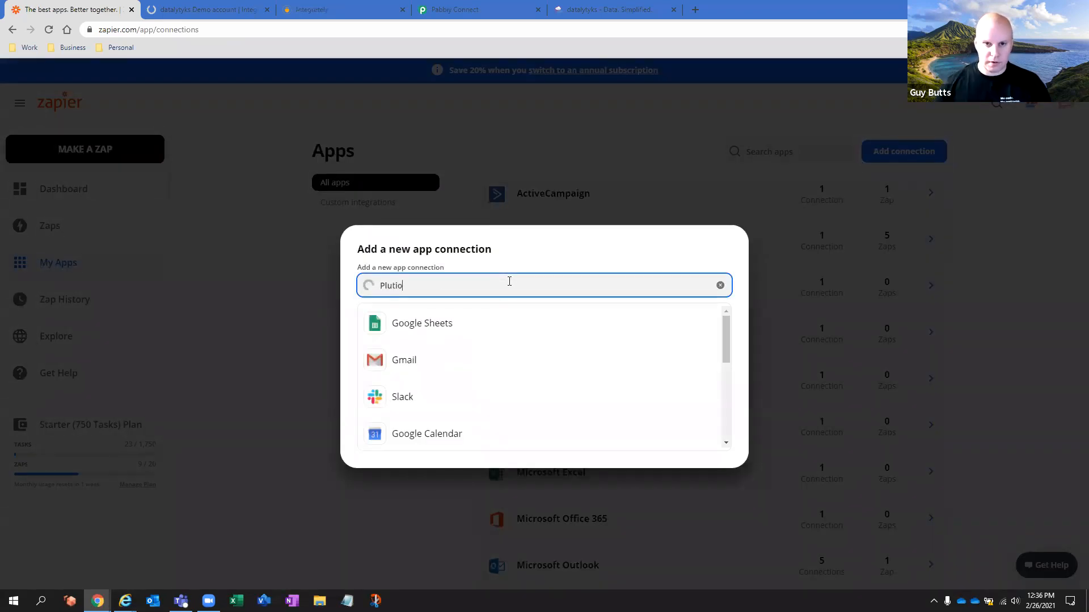
{"action": "left_click", "coordinate": [468, 382]}
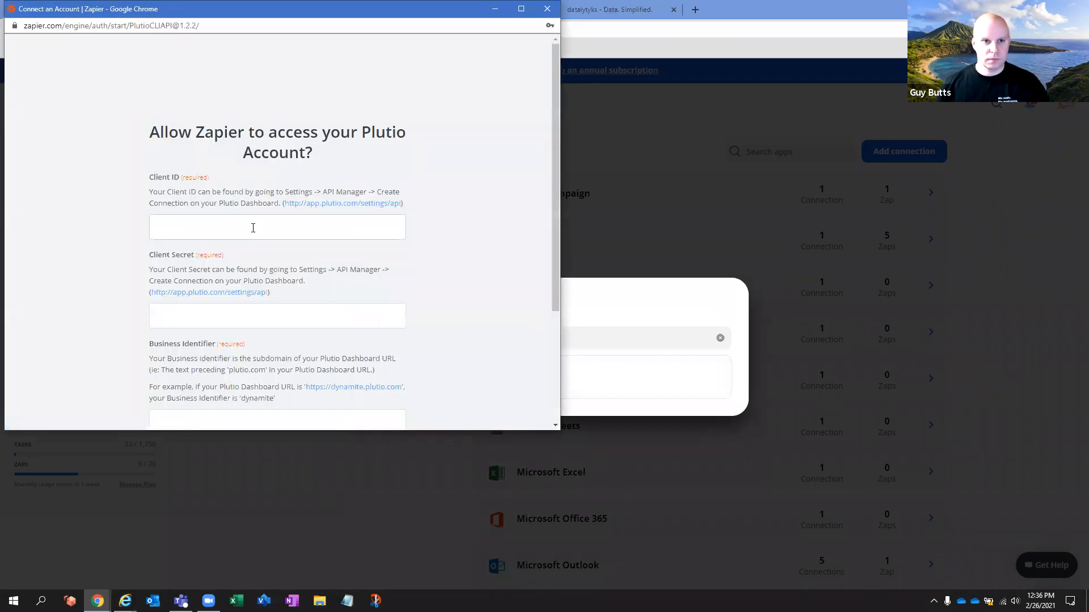
Step: Review the client ID, client secret, business identifier and connection label fields of the Plutio authorization form
{"action": "scroll", "coordinate": [266, 230], "scroll_direction": "down", "scroll_amount": 3}
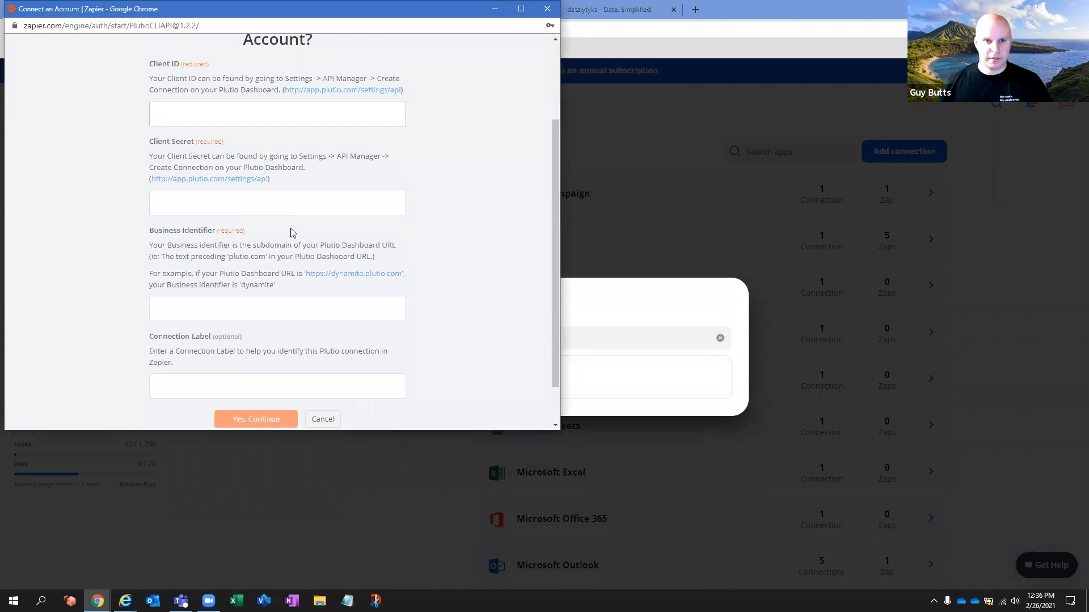
{"action": "scroll", "coordinate": [291, 232], "scroll_direction": "up", "scroll_amount": 1}
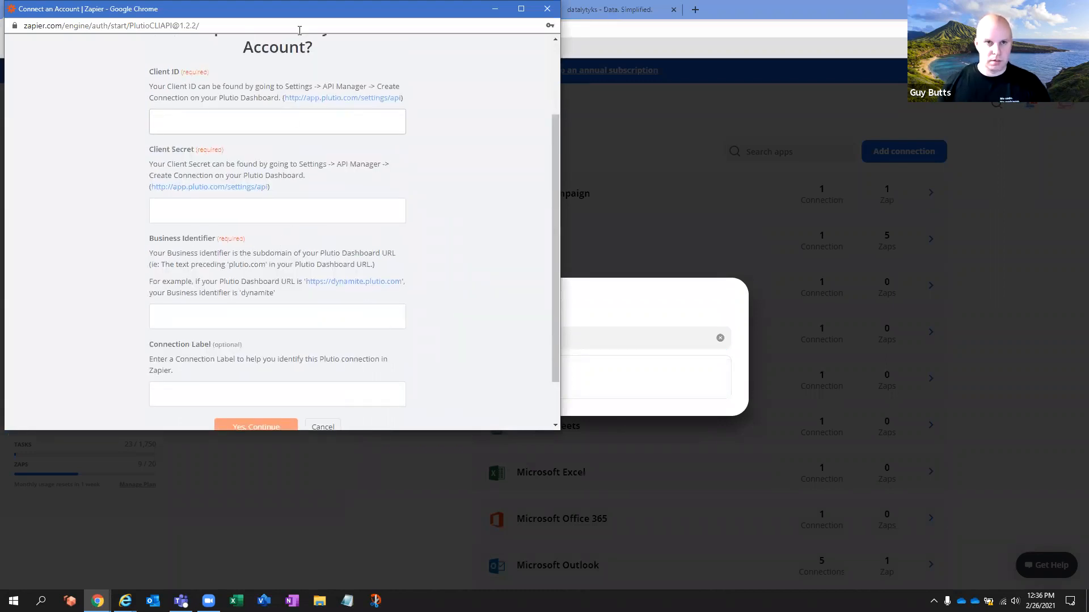
{"action": "left_click_drag", "start_coordinate": [286, 14], "coordinate": [611, 134]}
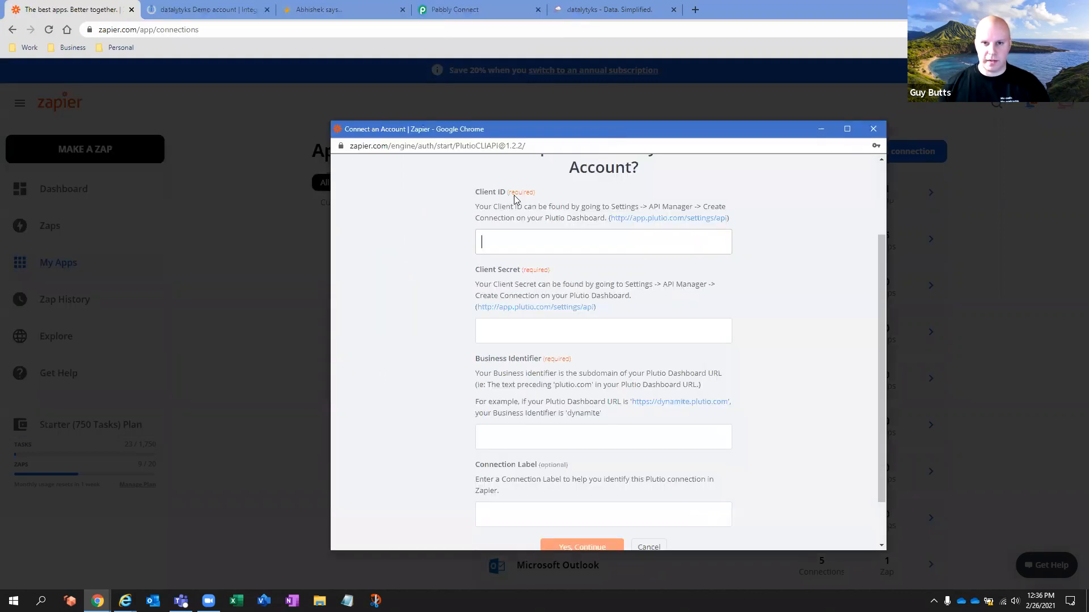
{"action": "left_click", "coordinate": [565, 245]}
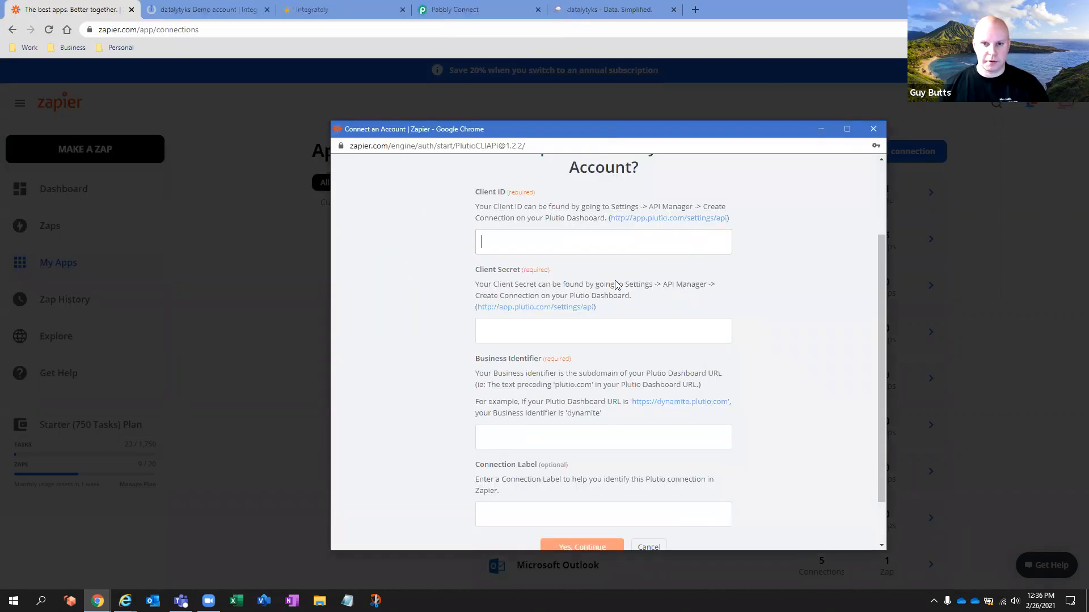
{"action": "scroll", "coordinate": [578, 372], "scroll_direction": "down", "scroll_amount": 1}
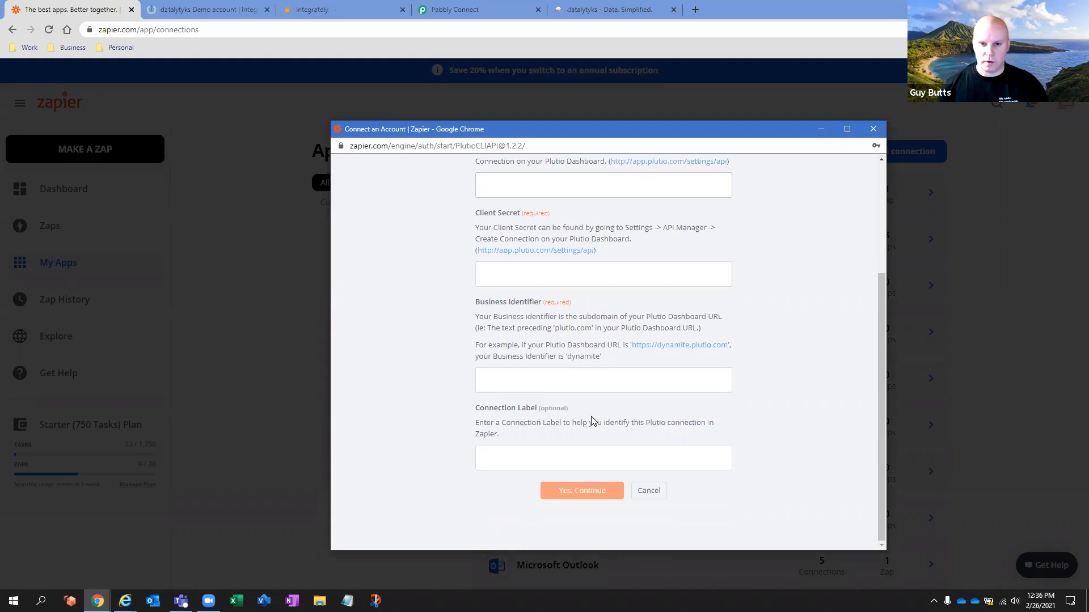
{"action": "scroll", "coordinate": [588, 412], "scroll_direction": "up", "scroll_amount": 1}
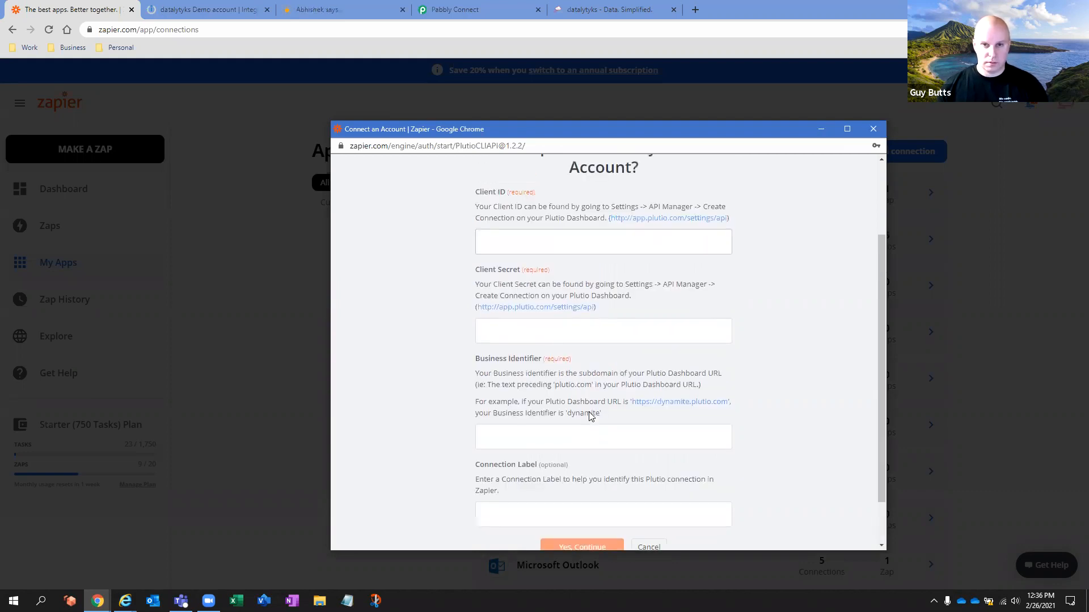
Step: Copy the client ID of the Zapier - General connection in Plutio into Zapier's Client ID field
{"action": "left_click", "coordinate": [601, 9]}
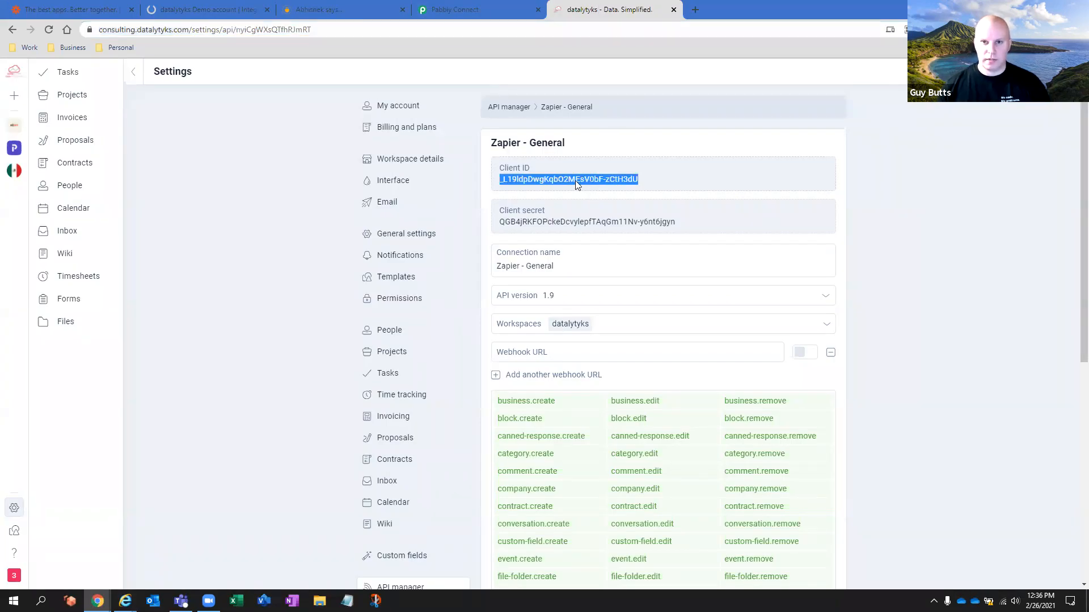
{"action": "left_click", "coordinate": [642, 182]}
{"action": "mouse_move", "coordinate": [632, 178]}
{"action": "left_mouse_down"}
{"action": "mouse_move", "coordinate": [539, 176]}
{"action": "mouse_move", "coordinate": [636, 182]}
{"action": "left_mouse_up"}
{"action": "key", "text": "ctrl+c"}
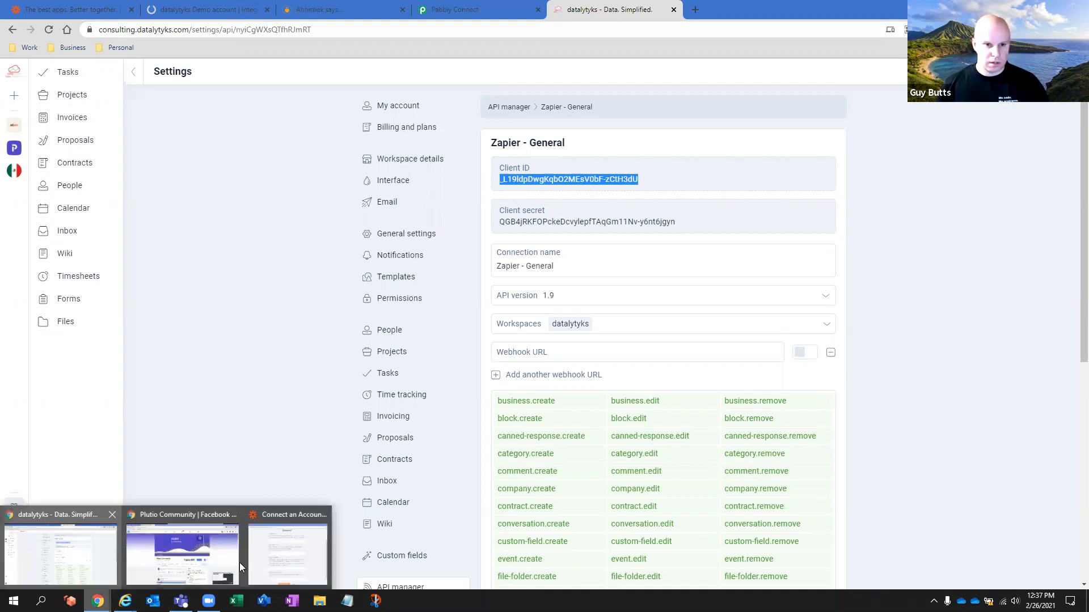
{"action": "left_click", "coordinate": [265, 564]}
{"action": "scroll", "coordinate": [606, 295], "scroll_direction": "up", "scroll_amount": 1}
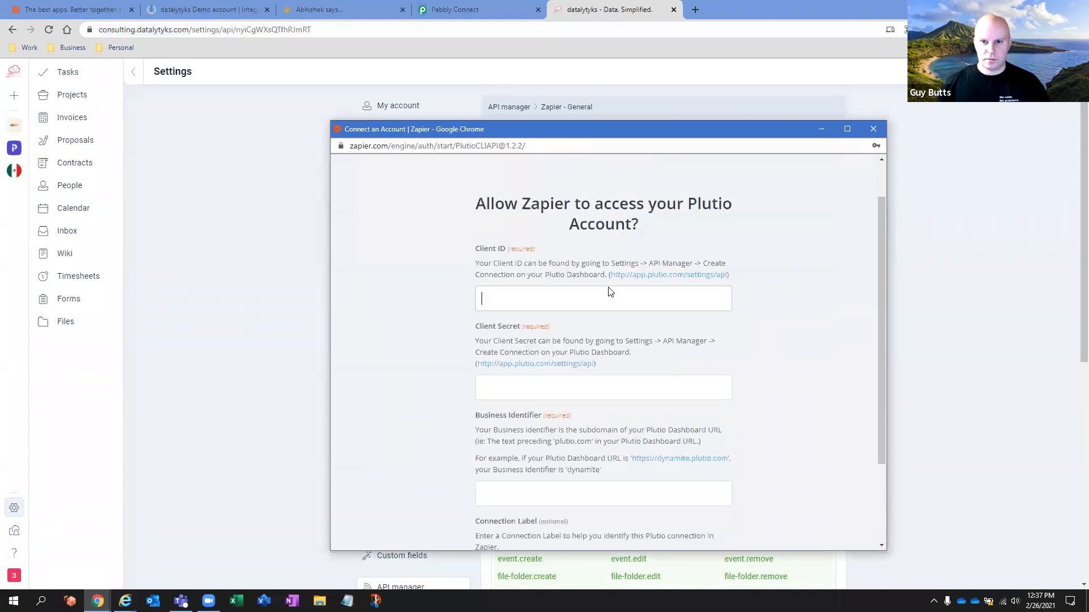
{"action": "key", "text": "ctrl+v"}
{"action": "scroll", "coordinate": [618, 309], "scroll_direction": "down", "scroll_amount": 1}
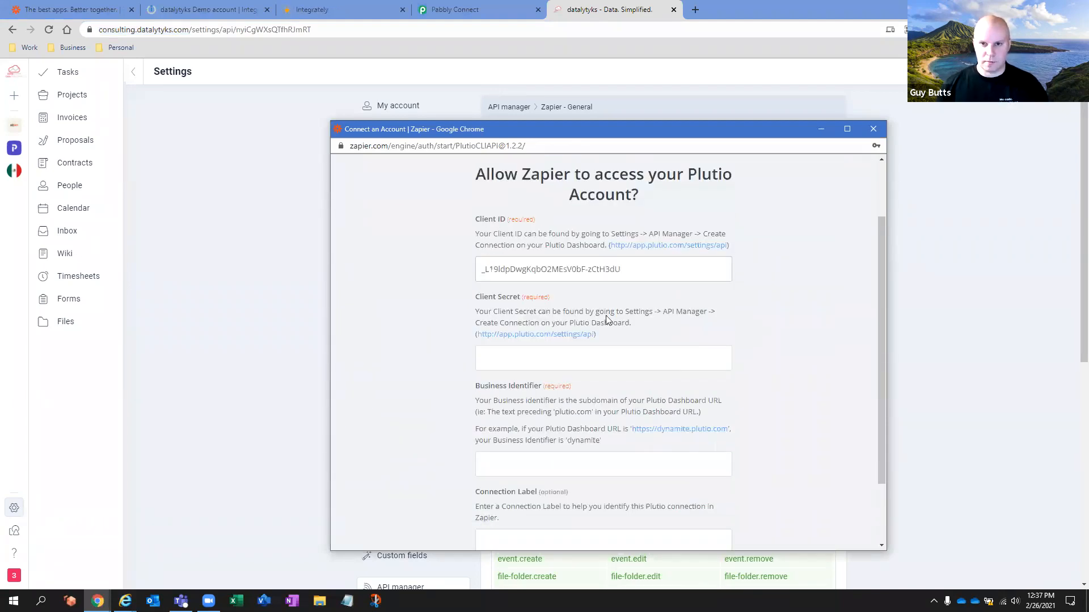
Step: Copy the client secret of the Zapier - General connection in Plutio into Zapier's Client Secret field
{"action": "left_click", "coordinate": [606, 330]}
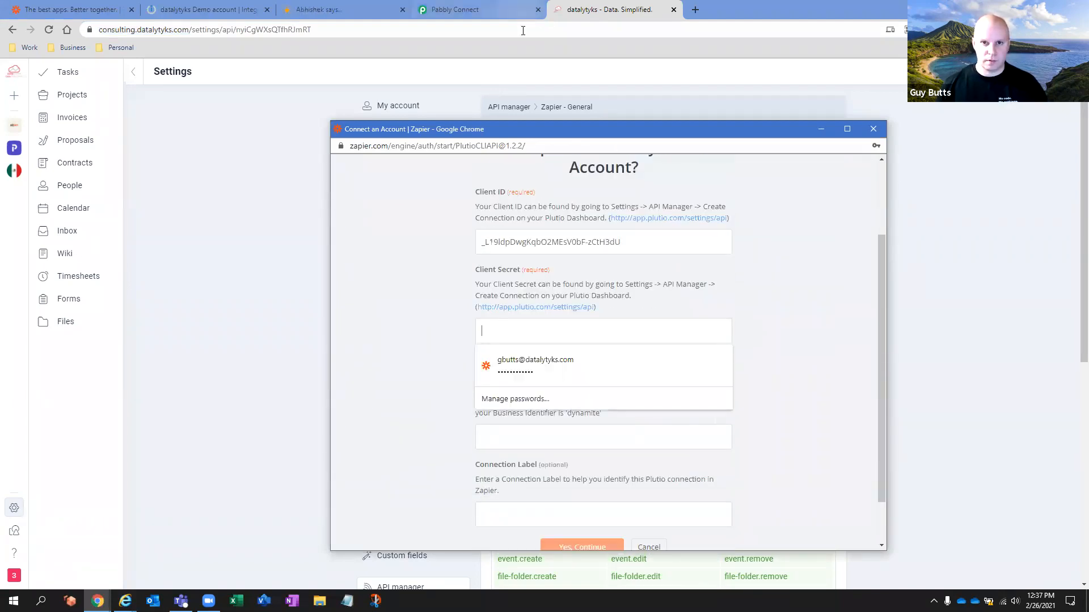
{"action": "left_click_drag", "start_coordinate": [619, 131], "coordinate": [498, 131]}
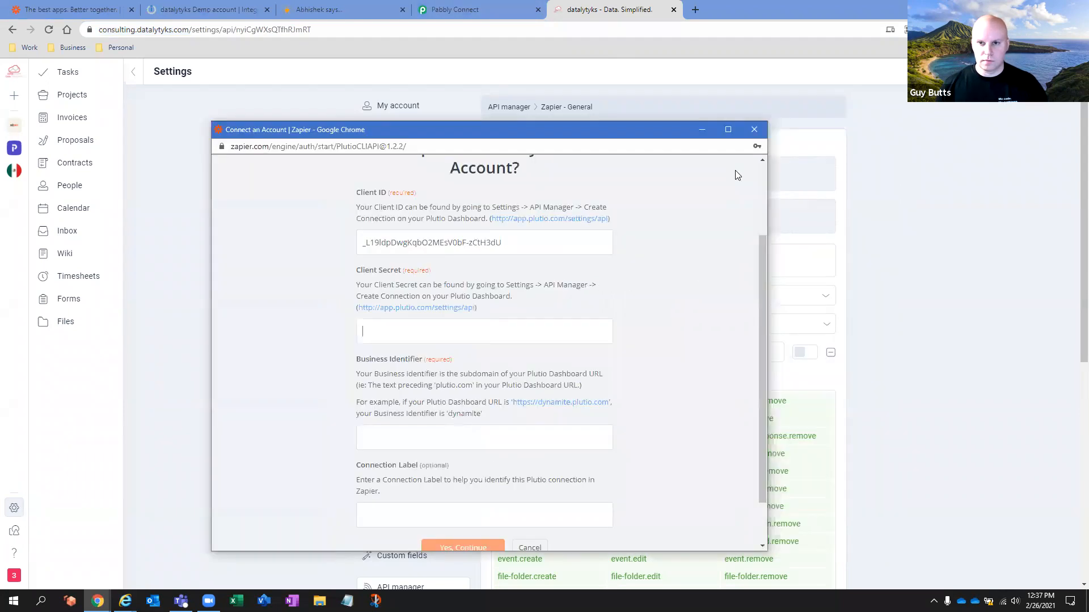
{"action": "left_click", "coordinate": [853, 280]}
{"action": "triple_click", "coordinate": [620, 222]}
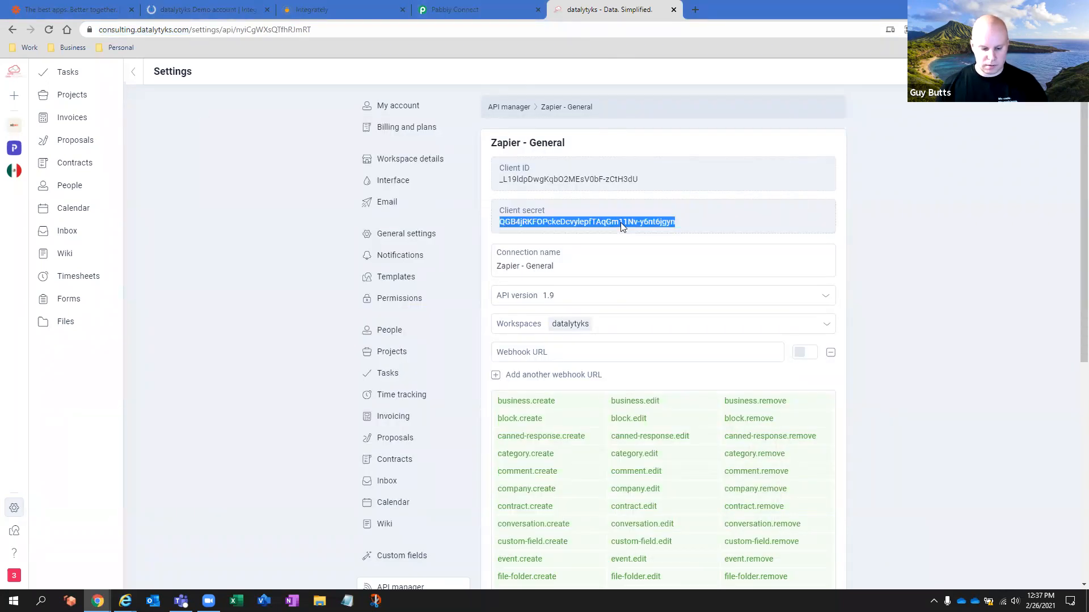
{"action": "left_click", "coordinate": [97, 601]}
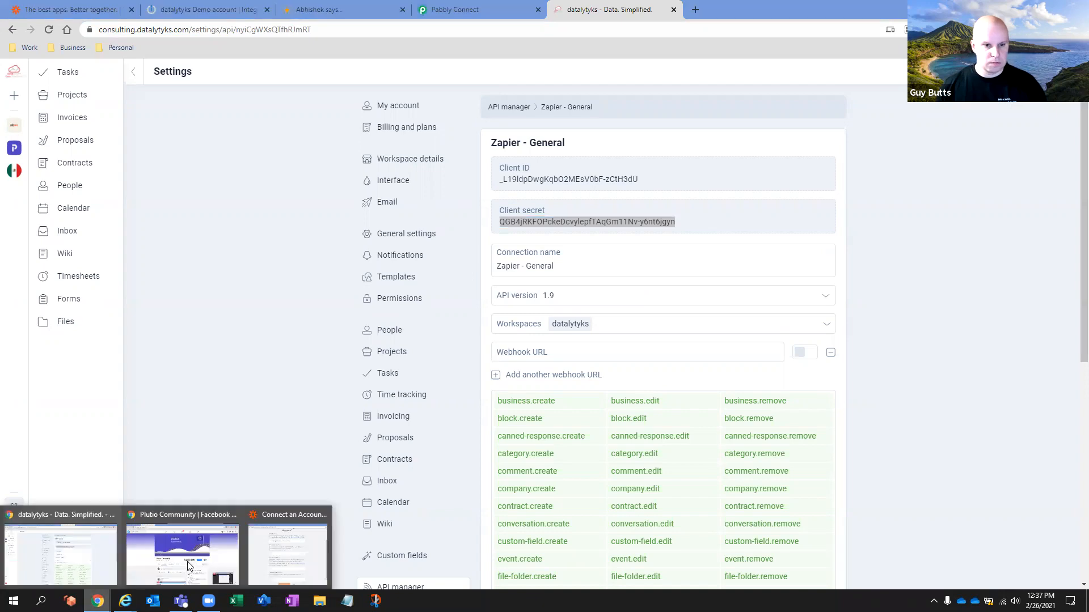
{"action": "left_click", "coordinate": [271, 549]}
{"action": "left_click", "coordinate": [464, 329]}
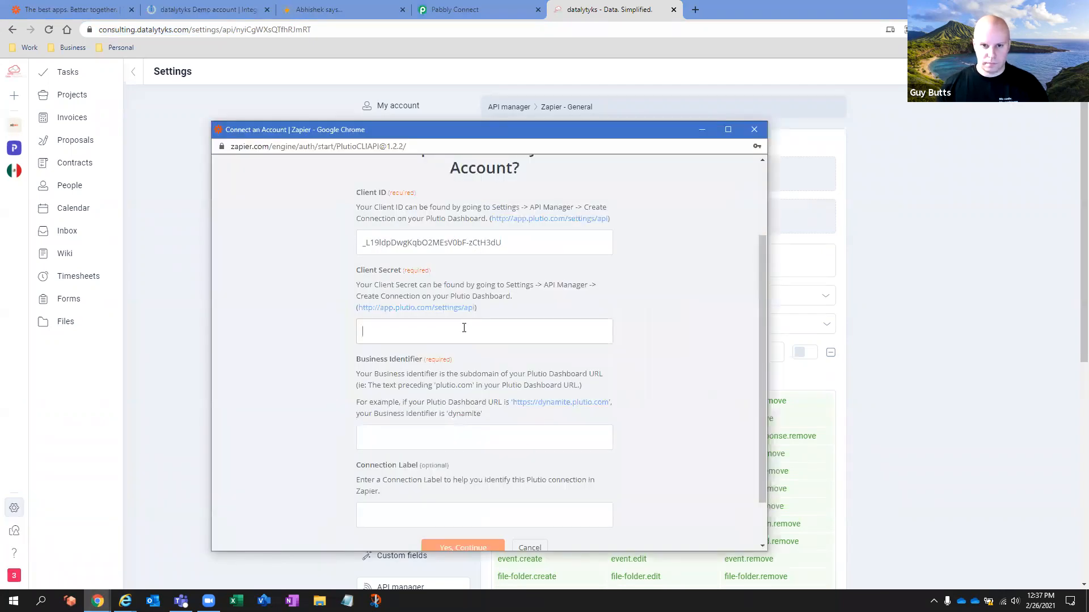
{"action": "key", "text": "ctrl+v"}
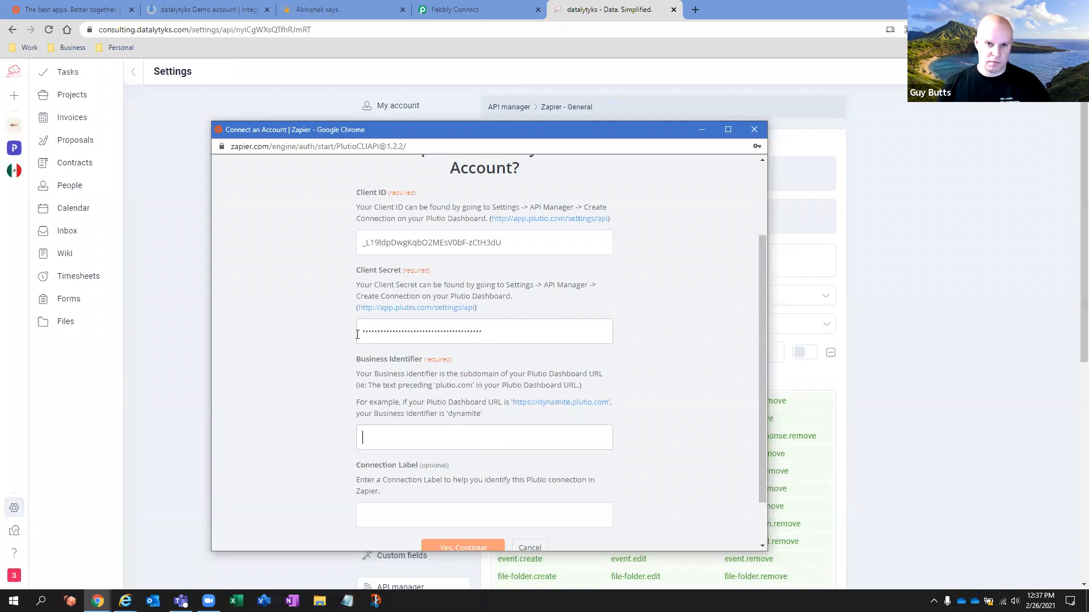
{"action": "key", "text": "Tab"}
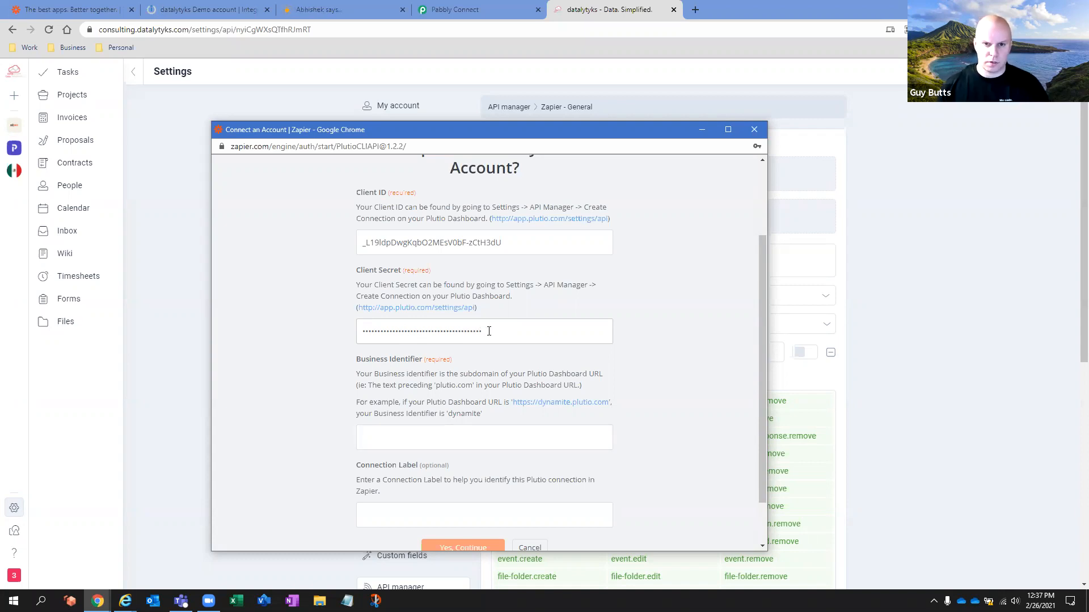
{"action": "double_click", "coordinate": [473, 333]}
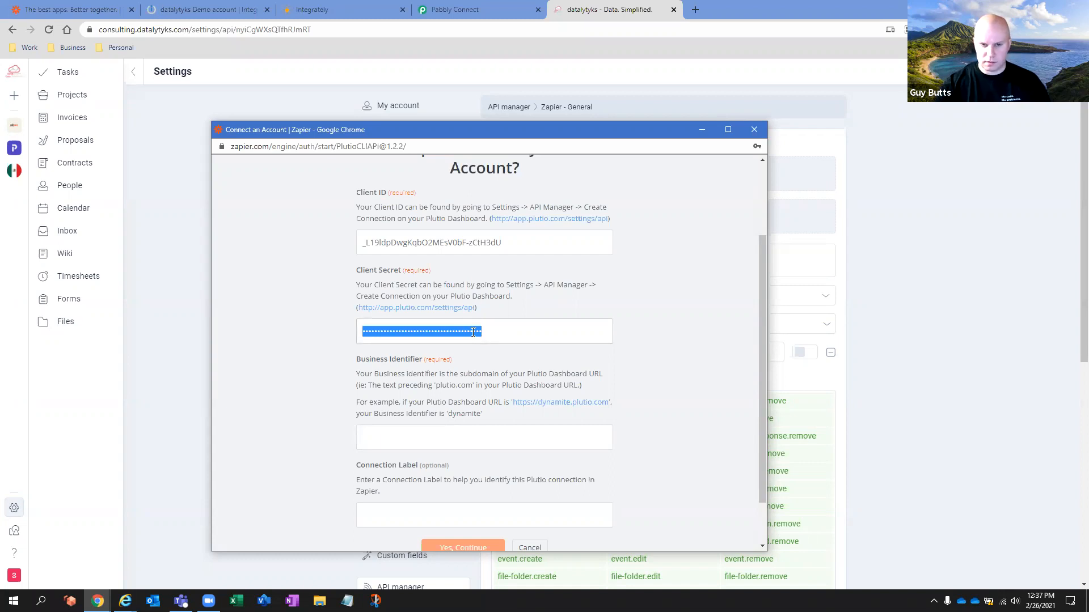
{"action": "key", "text": "BackSpace"}
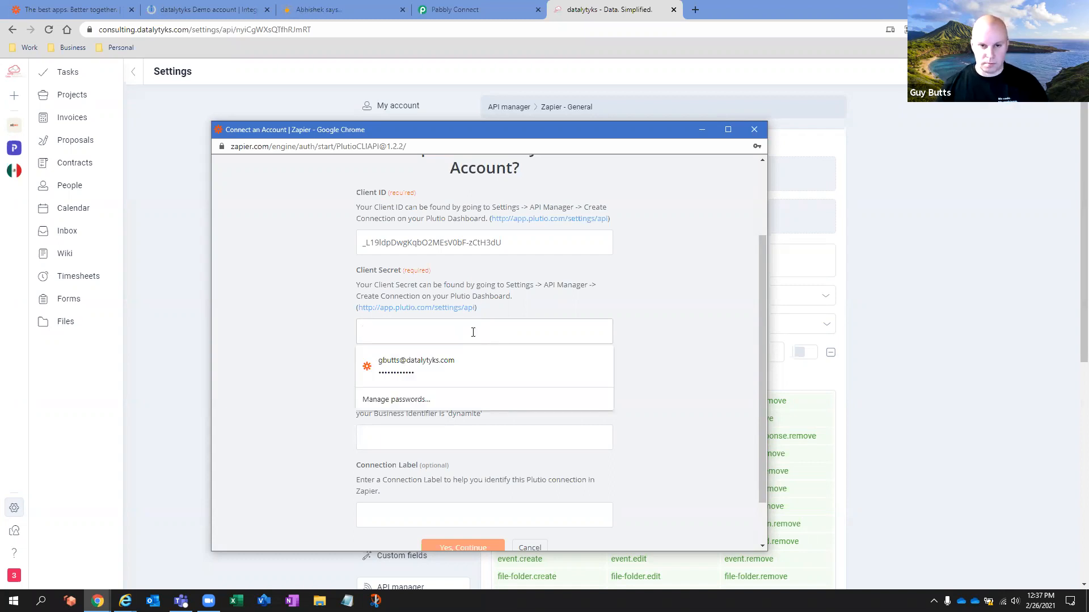
{"action": "key", "text": "ctrl+v"}
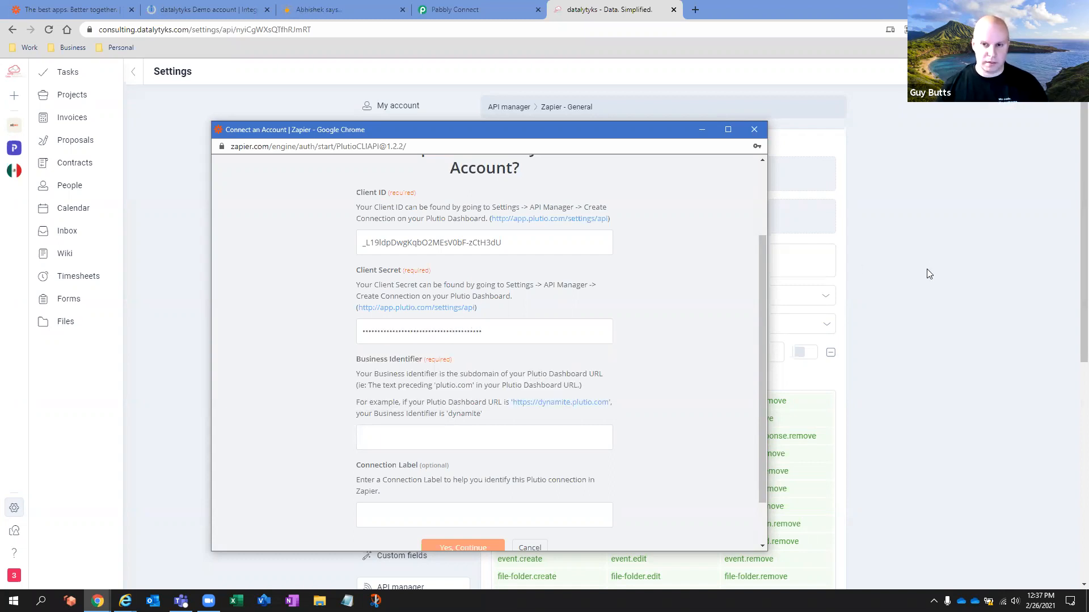
Step: Set the business identifier in the Plutio authorization form to consulting
{"action": "left_click", "coordinate": [488, 434]}
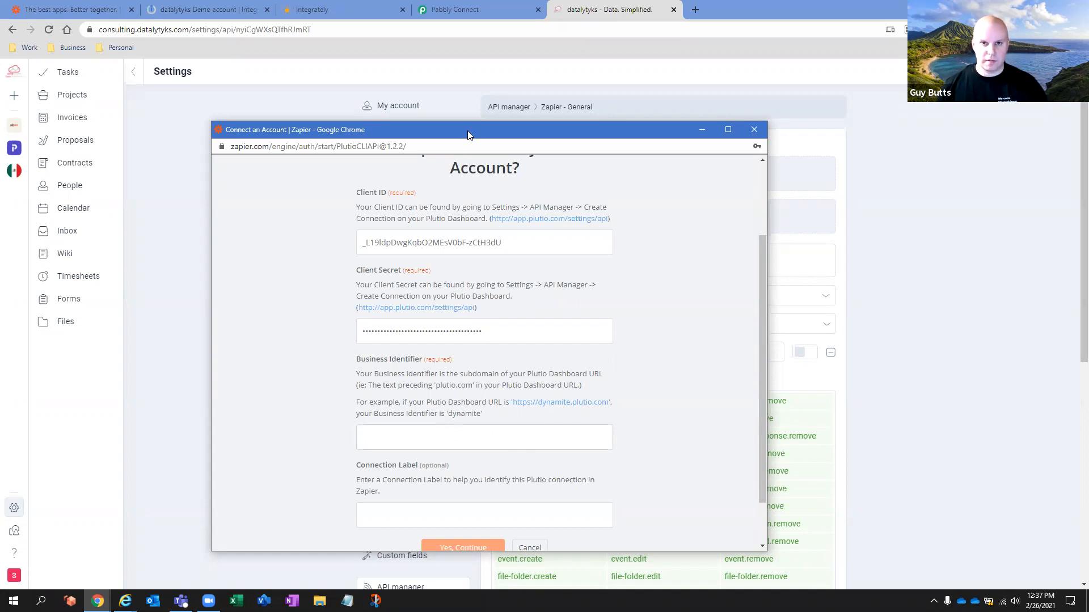
{"action": "left_click_drag", "start_coordinate": [469, 132], "coordinate": [569, 139]}
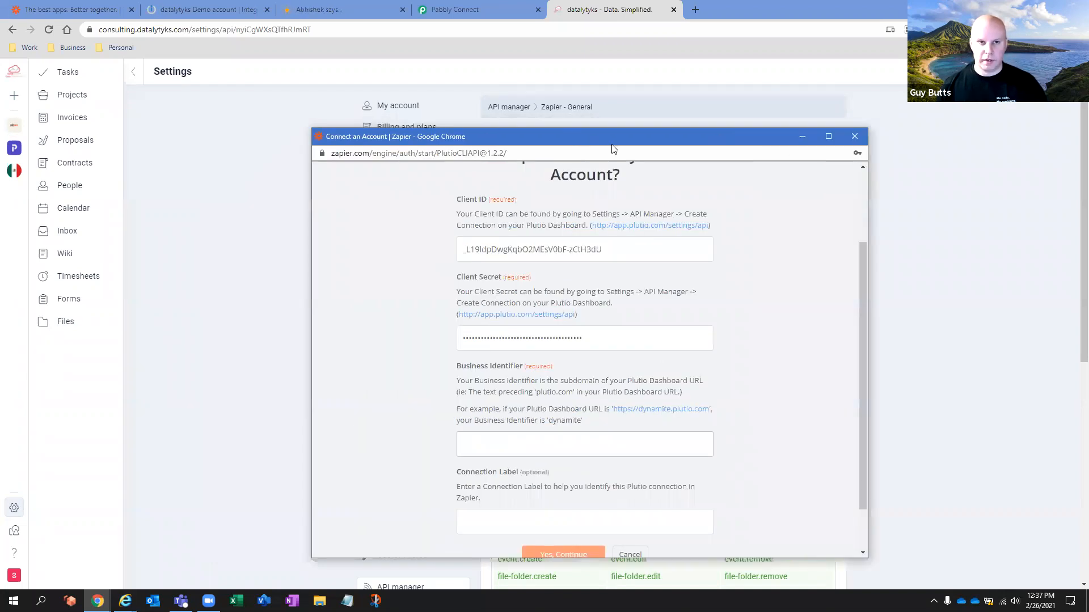
{"action": "type", "text": "consulting"}
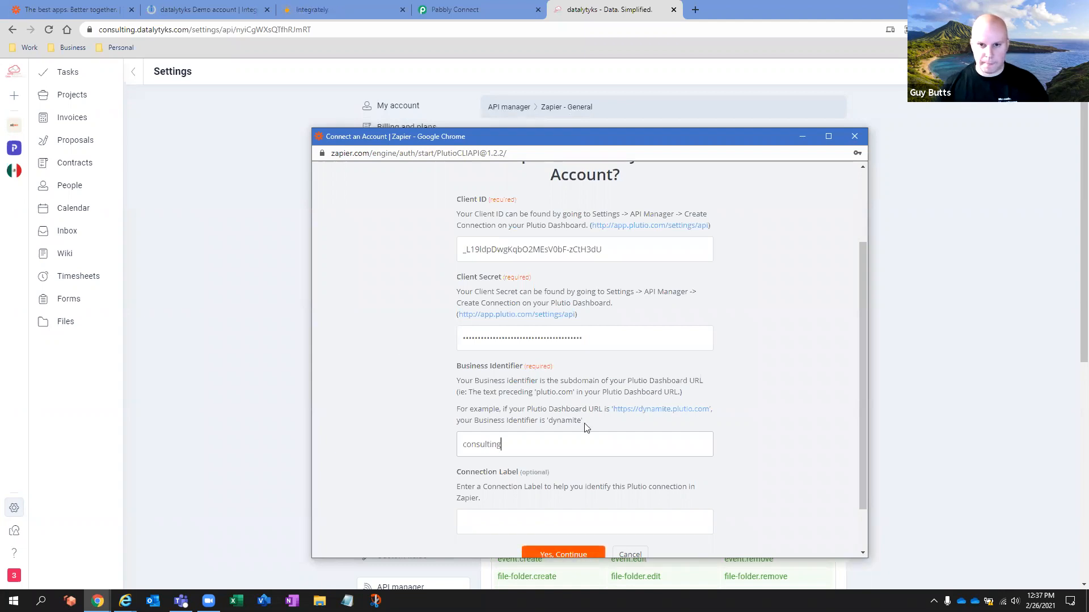
{"action": "scroll", "coordinate": [586, 427], "scroll_direction": "down", "scroll_amount": 1}
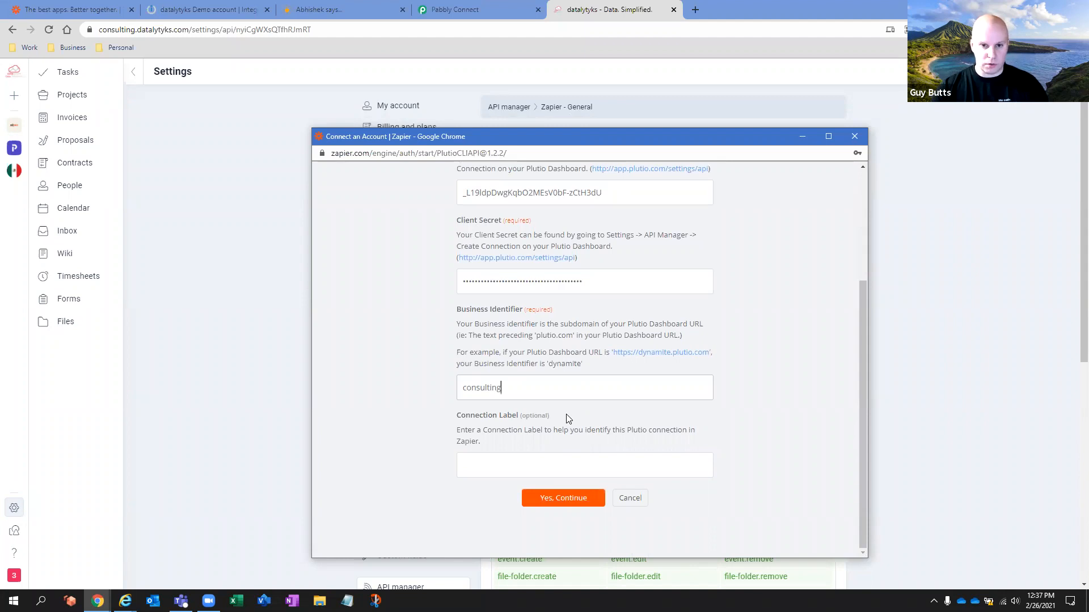
Step: Replace the business identifier with datalytyks, leaving out the plutio.com part
{"action": "key", "text": "BackSpace"}
{"action": "key", "text": "BackSpace"}
{"action": "key", "text": "BackSpace"}
{"action": "key", "text": "BackSpace"}
{"action": "key", "text": "BackSpace"}
{"action": "key", "text": "BackSpace"}
{"action": "key", "text": "BackSpace"}
{"action": "key", "text": "BackSpace"}
{"action": "key", "text": "BackSpace"}
{"action": "key", "text": "BackSpace"}
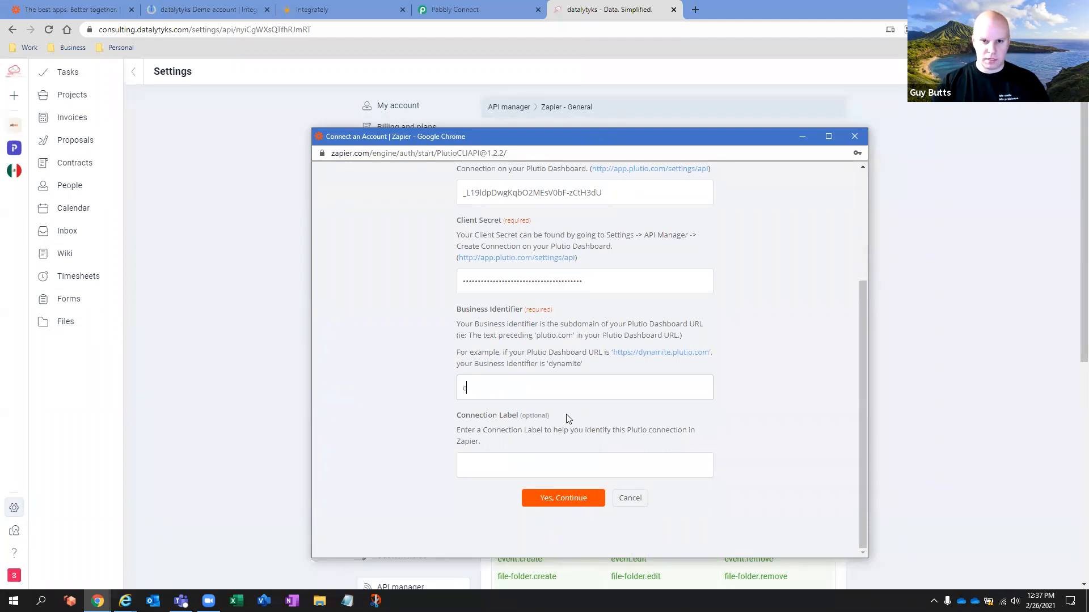
{"action": "type", "text": "datalyty"}
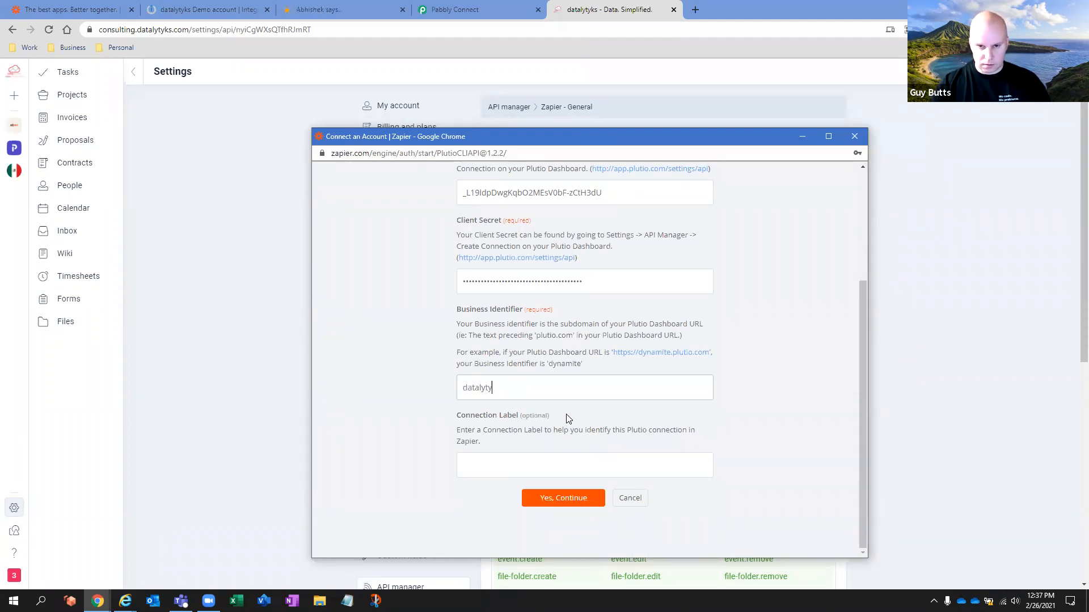
{"action": "type", "text": "ks.plutio.com"}
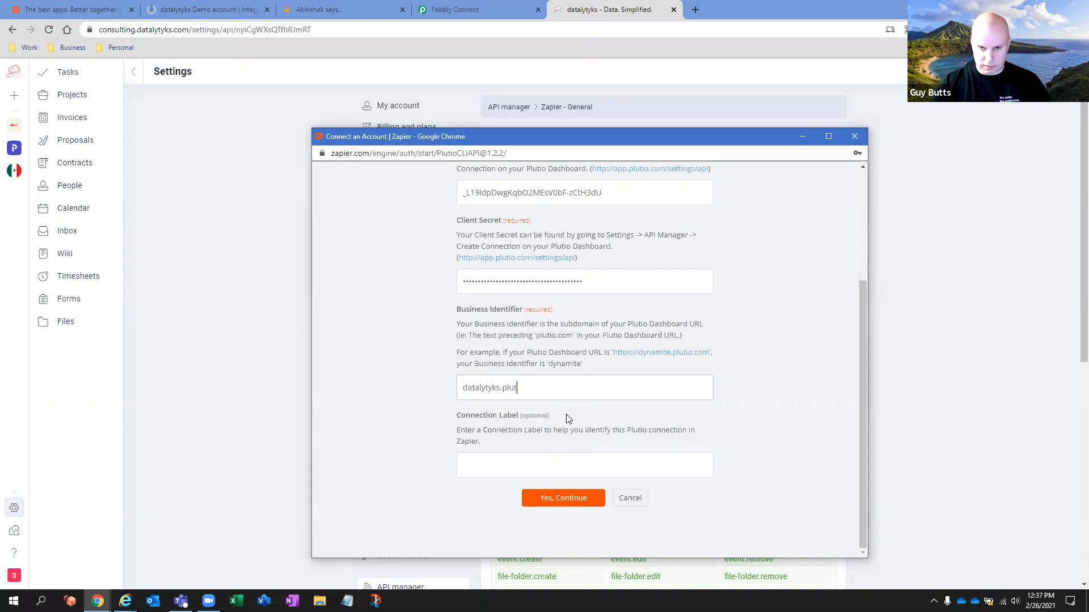
{"action": "key", "text": "BackSpace"}
{"action": "key", "text": "BackSpace"}
{"action": "key", "text": "BackSpace"}
{"action": "key", "text": "BackSpace"}
{"action": "key", "text": "BackSpace"}
{"action": "key", "text": "BackSpace"}
{"action": "key", "text": "BackSpace"}
{"action": "key", "text": "BackSpace"}
{"action": "key", "text": "BackSpace"}
{"action": "key", "text": "BackSpace"}
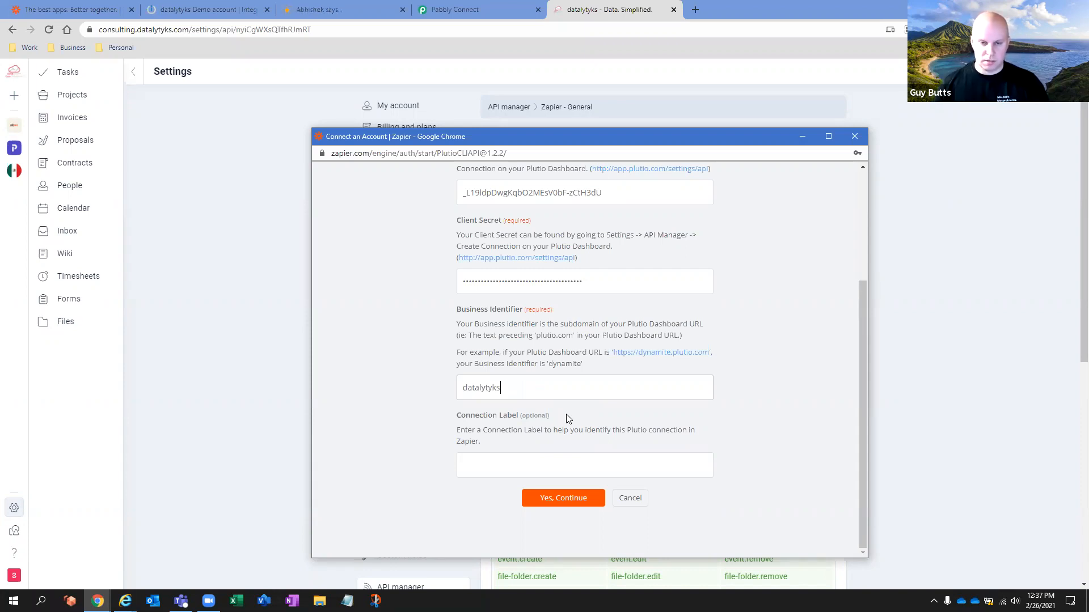
Step: Change the business identifier back to consulting and proceed to the connection label
{"action": "left_click_drag", "start_coordinate": [516, 390], "coordinate": [454, 392]}
{"action": "type", "text": "consulting"}
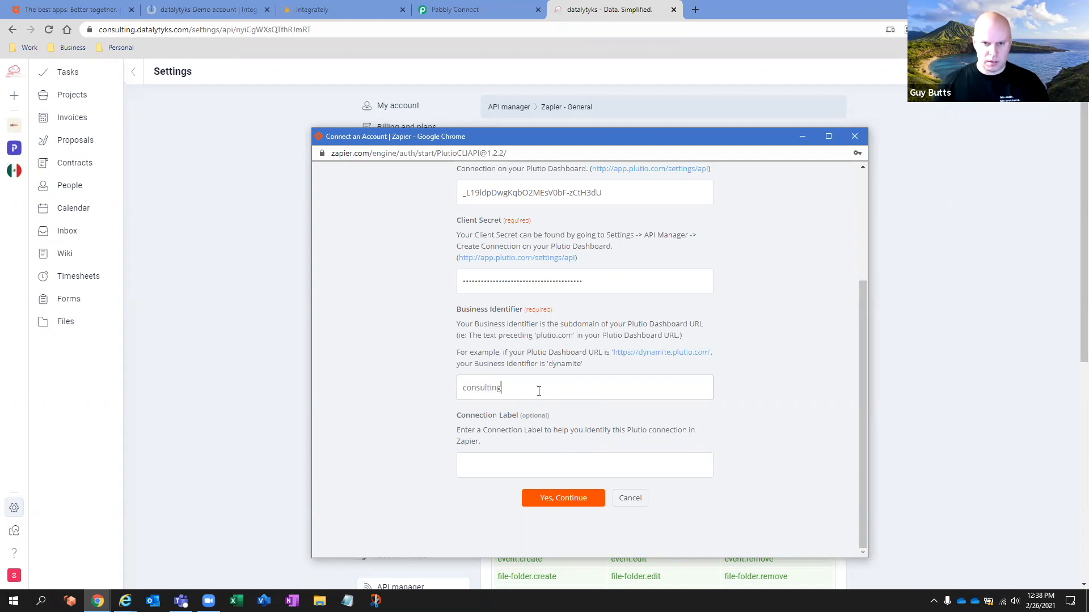
{"action": "key", "text": "Tab"}
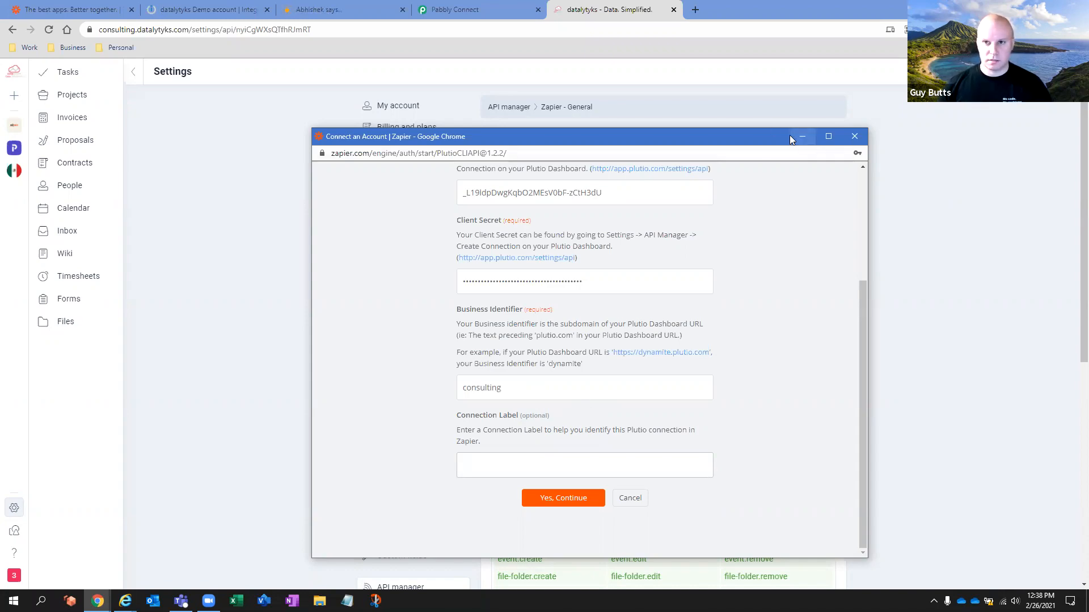
Step: Review the create, edit and remove events listed for the Zapier - General connection in Plutio
{"action": "left_click_drag", "start_coordinate": [754, 139], "coordinate": [455, 122]}
{"action": "left_click", "coordinate": [894, 213]}
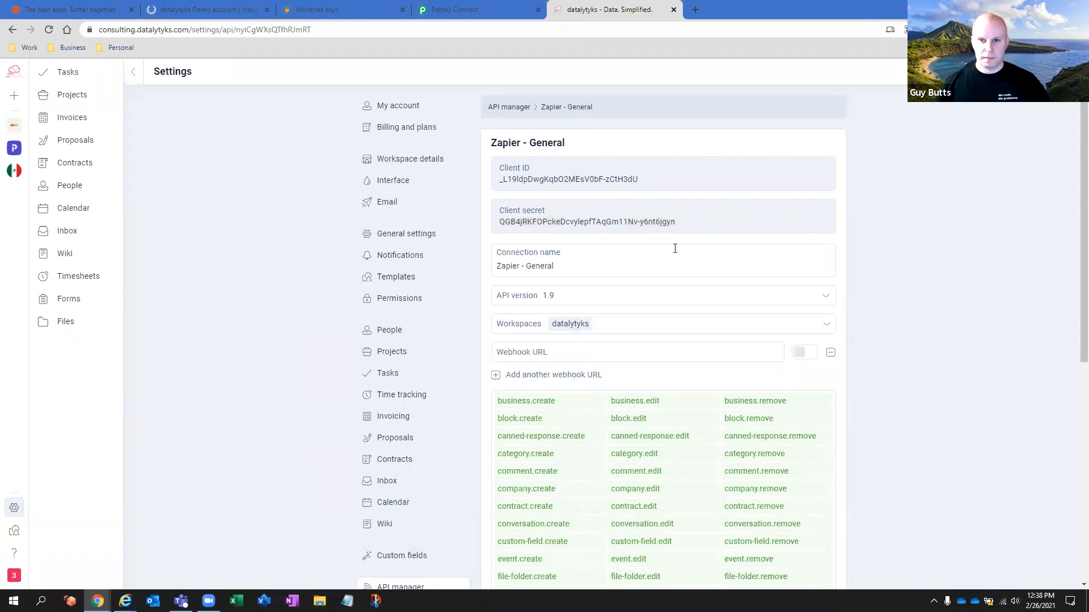
{"action": "scroll", "coordinate": [673, 246], "scroll_direction": "down", "scroll_amount": 2}
{"action": "scroll", "coordinate": [670, 247], "scroll_direction": "down", "scroll_amount": 3}
{"action": "scroll", "coordinate": [669, 247], "scroll_direction": "down", "scroll_amount": 1}
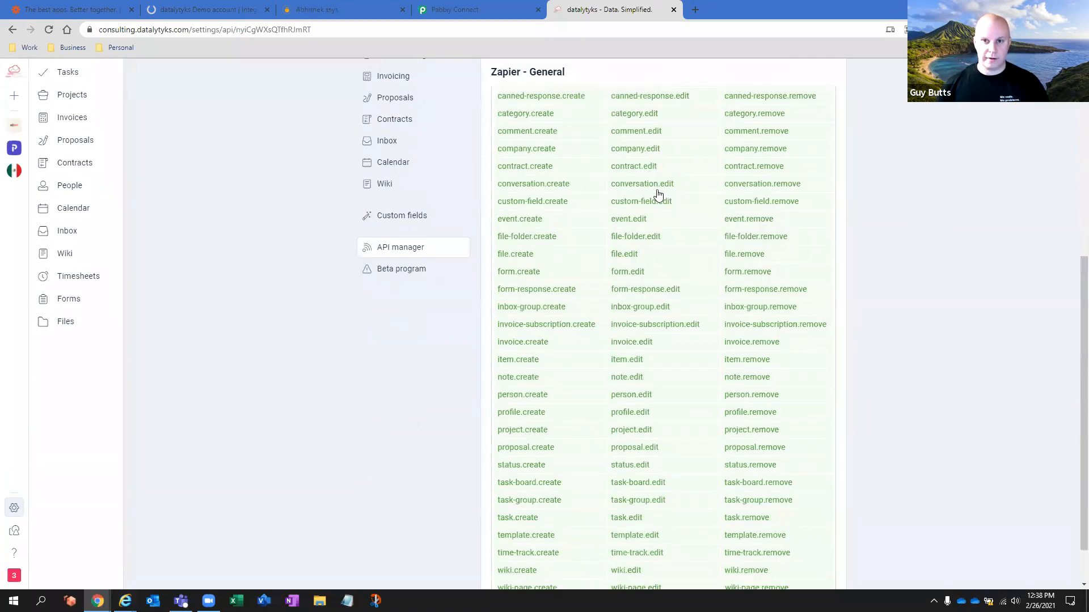
{"action": "scroll", "coordinate": [658, 194], "scroll_direction": "down", "scroll_amount": 1}
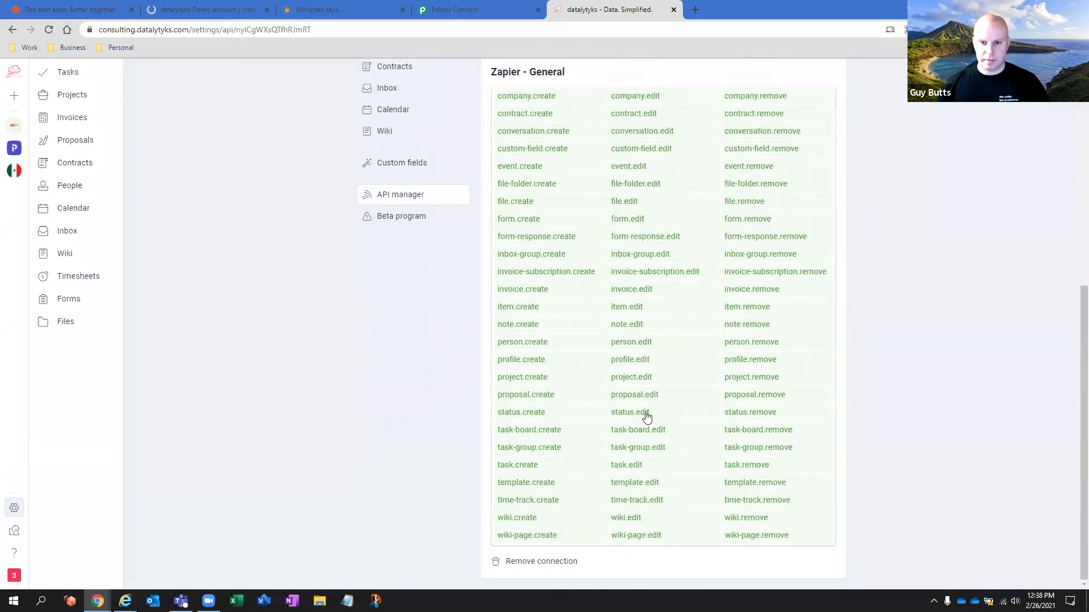
{"action": "scroll", "coordinate": [666, 400], "scroll_direction": "up", "scroll_amount": 6}
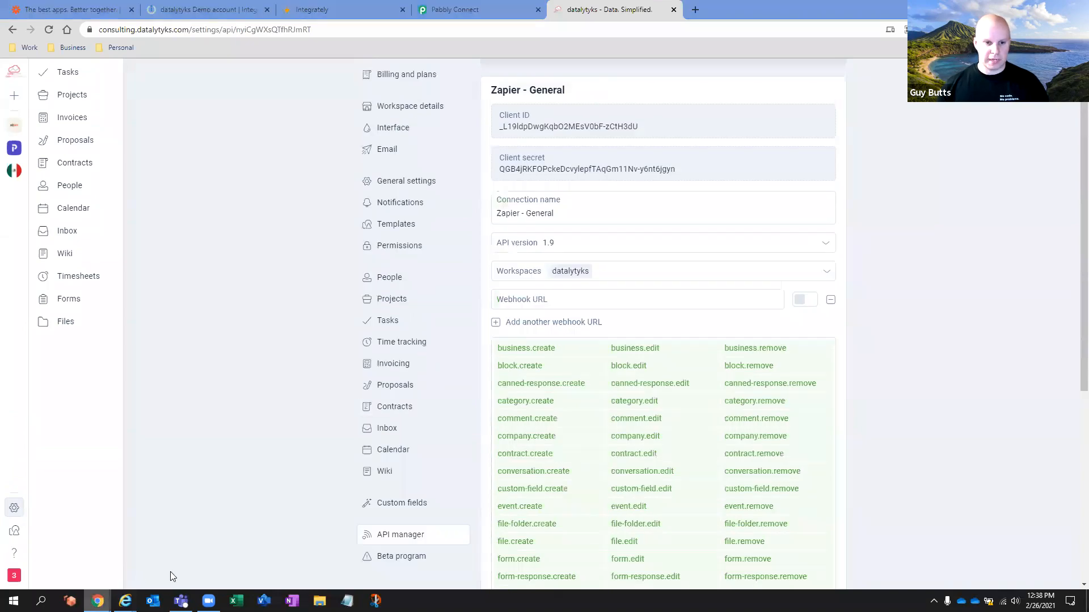
Step: Return to Zapier's Plutio authorization form and set the connection label to Plutio General
{"action": "mouse_move", "coordinate": [98, 601]}
{"action": "left_click", "coordinate": [296, 557]}
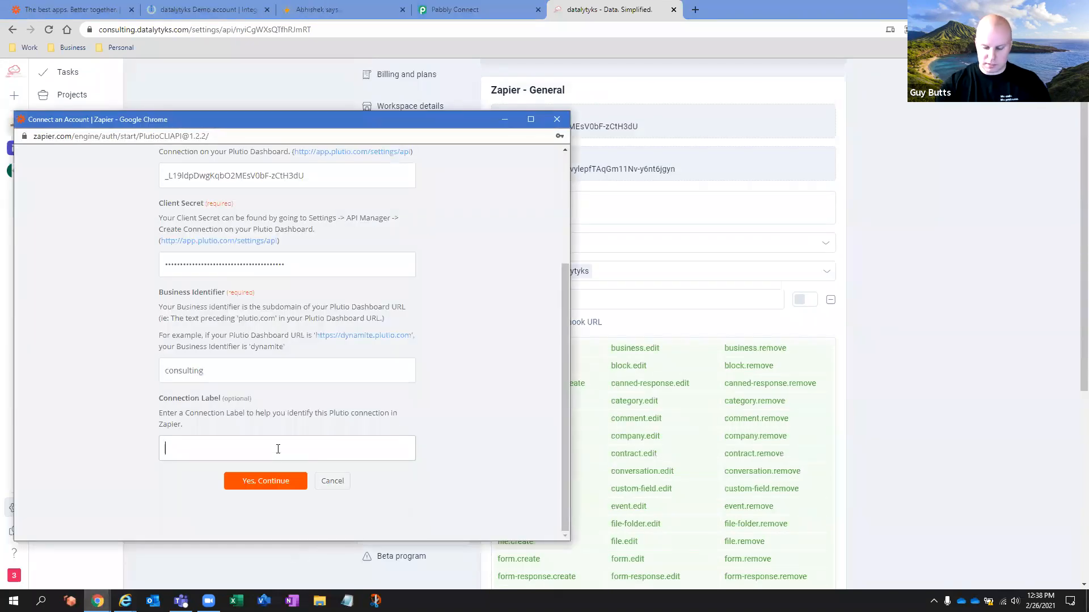
{"action": "type", "text": "Zapier"}
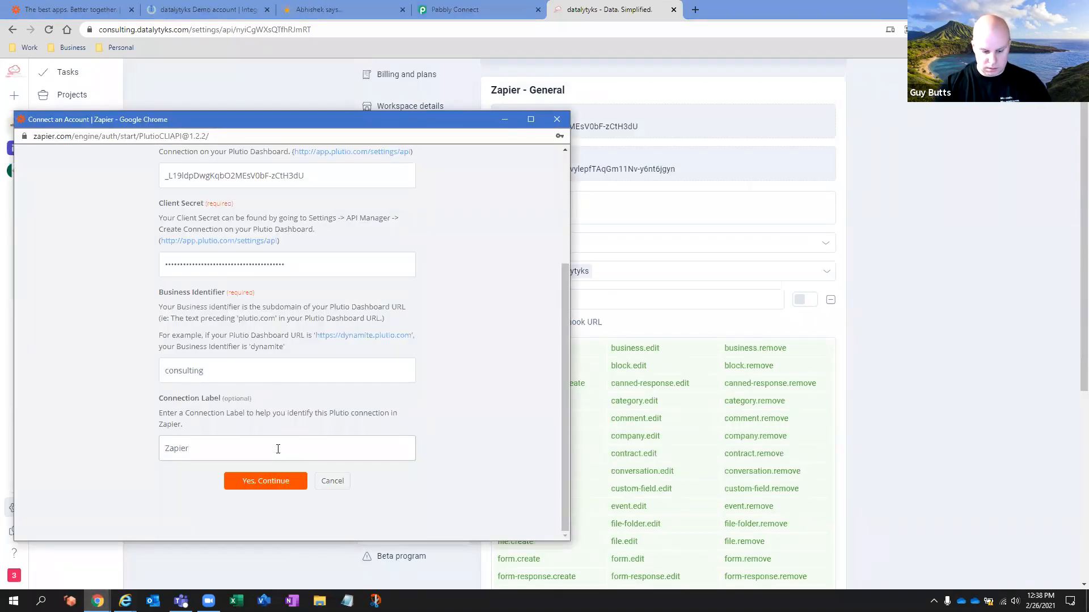
{"action": "type", "text": " General"}
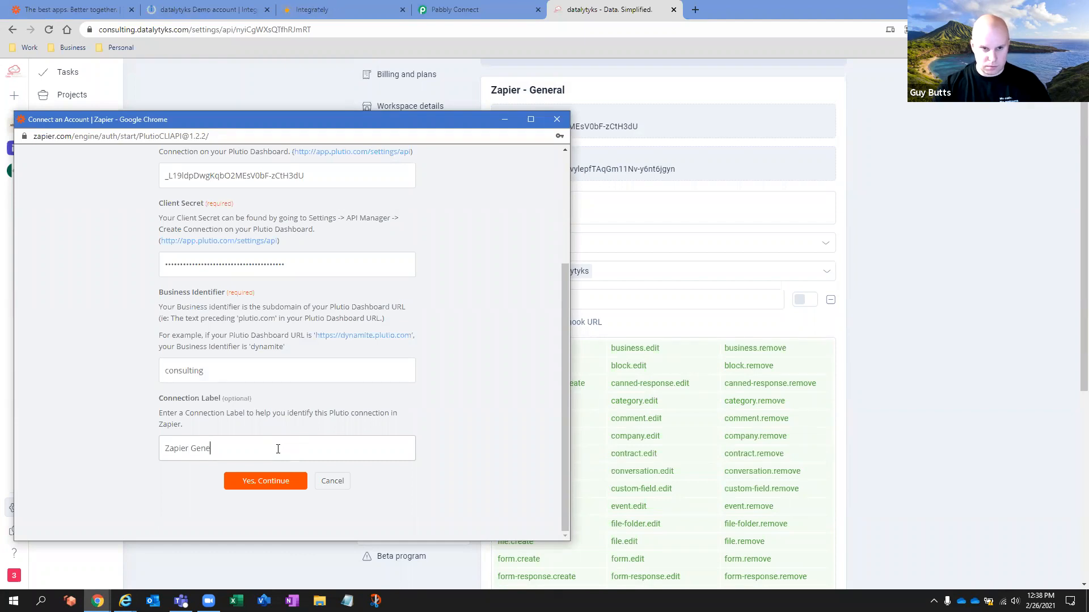
{"action": "key", "text": "BackSpace"}
{"action": "key", "text": "BackSpace"}
{"action": "key", "text": "BackSpace"}
{"action": "key", "text": "BackSpace"}
{"action": "key", "text": "BackSpace"}
{"action": "key", "text": "BackSpace"}
{"action": "key", "text": "BackSpace"}
{"action": "key", "text": "BackSpace"}
{"action": "key", "text": "BackSpace"}
{"action": "key", "text": "BackSpace"}
{"action": "key", "text": "BackSpace"}
{"action": "key", "text": "BackSpace"}
{"action": "key", "text": "BackSpace"}
{"action": "key", "text": "BackSpace"}
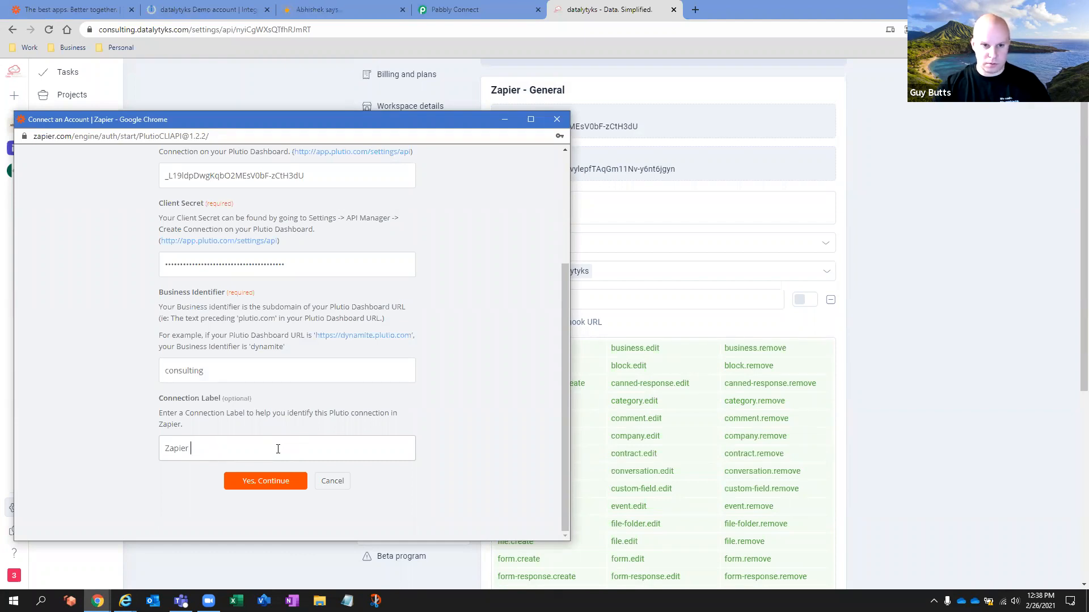
{"action": "type", "text": "Plutio General"}
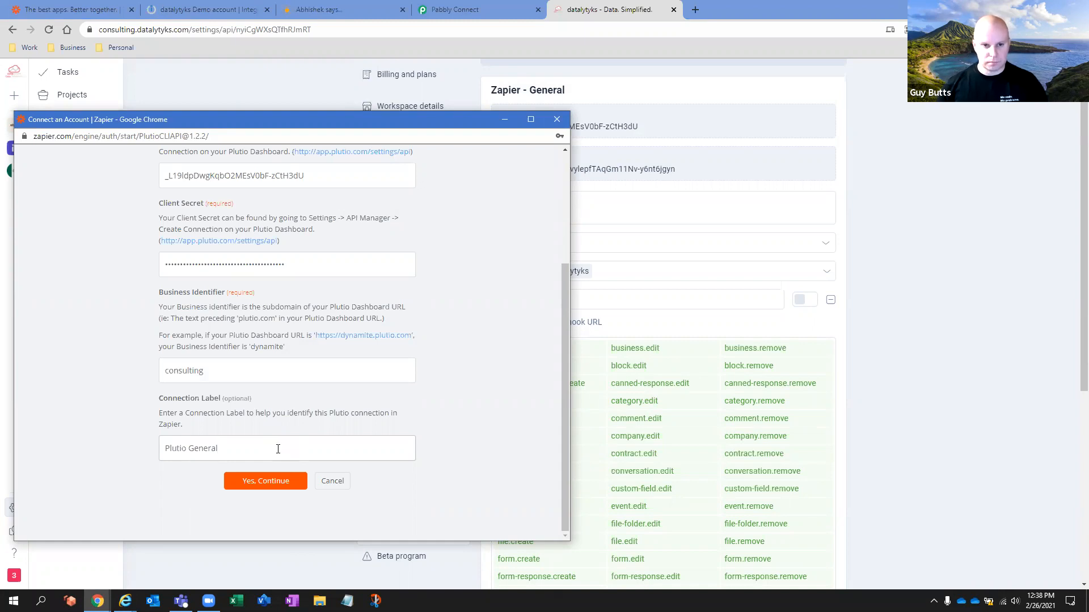
Step: Try to authorize Zapier with the entered Plutio credentials, dismissing the password update offer and the error dialog
{"action": "left_click", "coordinate": [264, 481]}
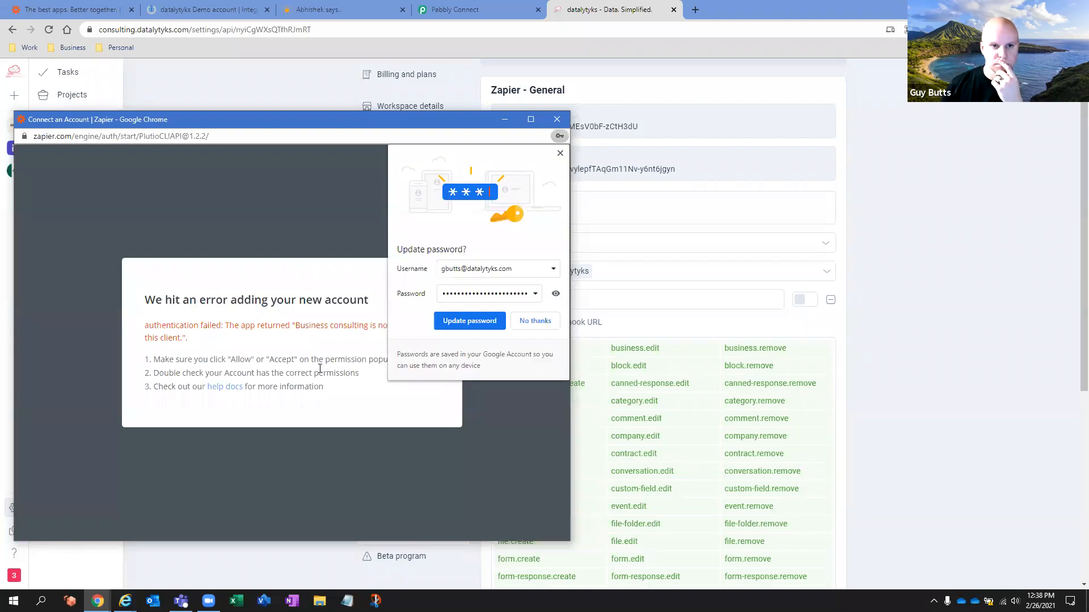
{"action": "left_click", "coordinate": [559, 153]}
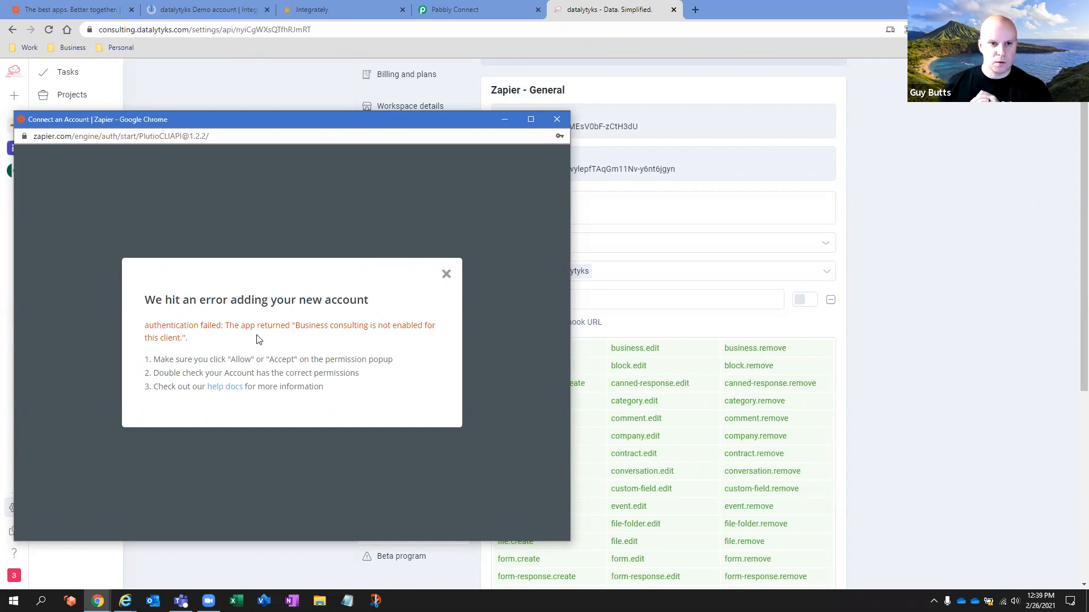
{"action": "left_click", "coordinate": [446, 274]}
Step: Set the business identifier in the Plutio authorization form to datalytyks
{"action": "scroll", "coordinate": [267, 454], "scroll_direction": "down", "scroll_amount": 2}
{"action": "scroll", "coordinate": [266, 454], "scroll_direction": "down", "scroll_amount": 2}
{"action": "double_click", "coordinate": [265, 420]}
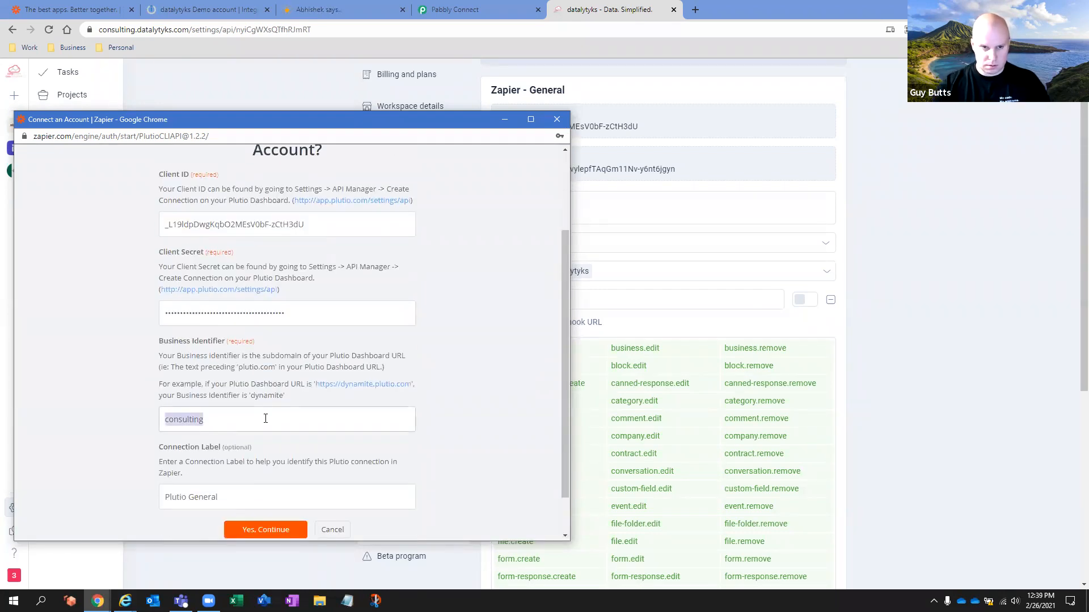
{"action": "left_click", "coordinate": [265, 419]}
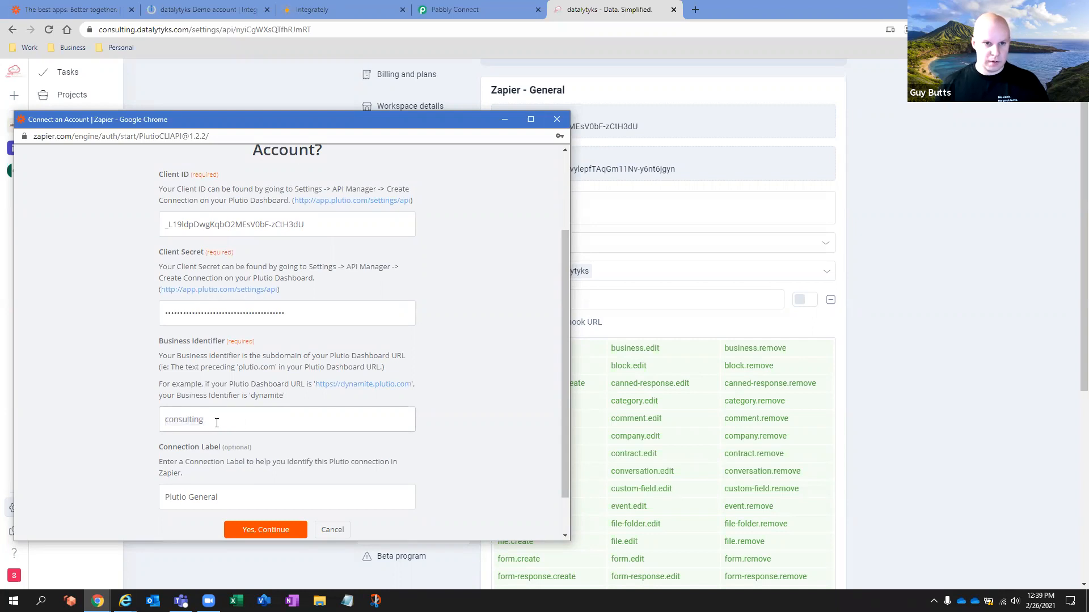
{"action": "double_click", "coordinate": [217, 423]}
{"action": "type", "text": "datt"}
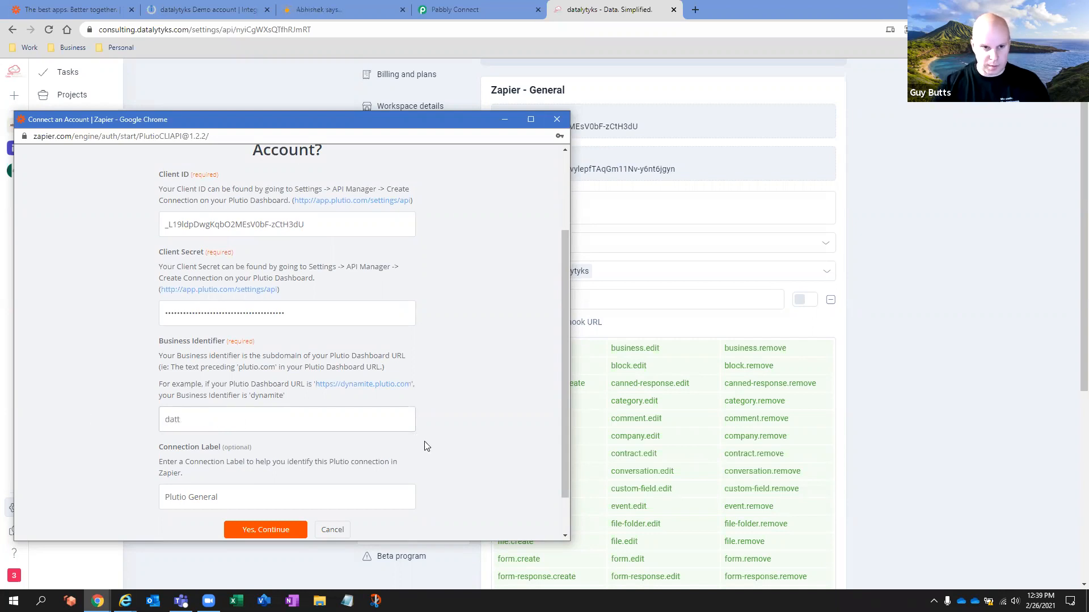
{"action": "key", "text": "BackSpace"}
{"action": "type", "text": "alytyks"}
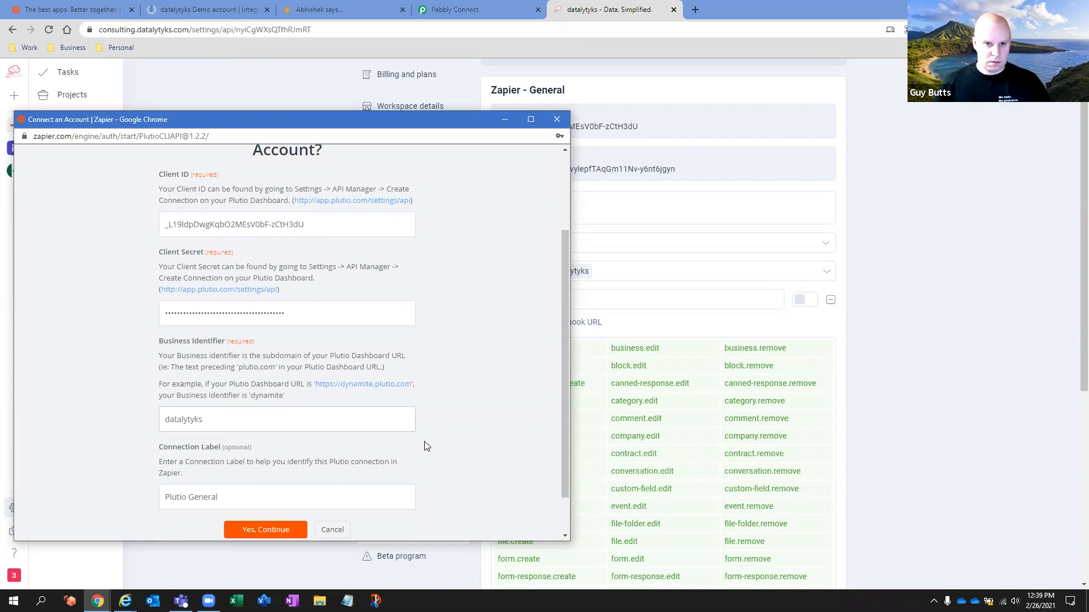
Step: Submit the Plutio authorization form with the corrected business identifier and return to Zapier's Plutio connections page
{"action": "scroll", "coordinate": [427, 446], "scroll_direction": "down", "scroll_amount": 1}
{"action": "left_click", "coordinate": [264, 480]}
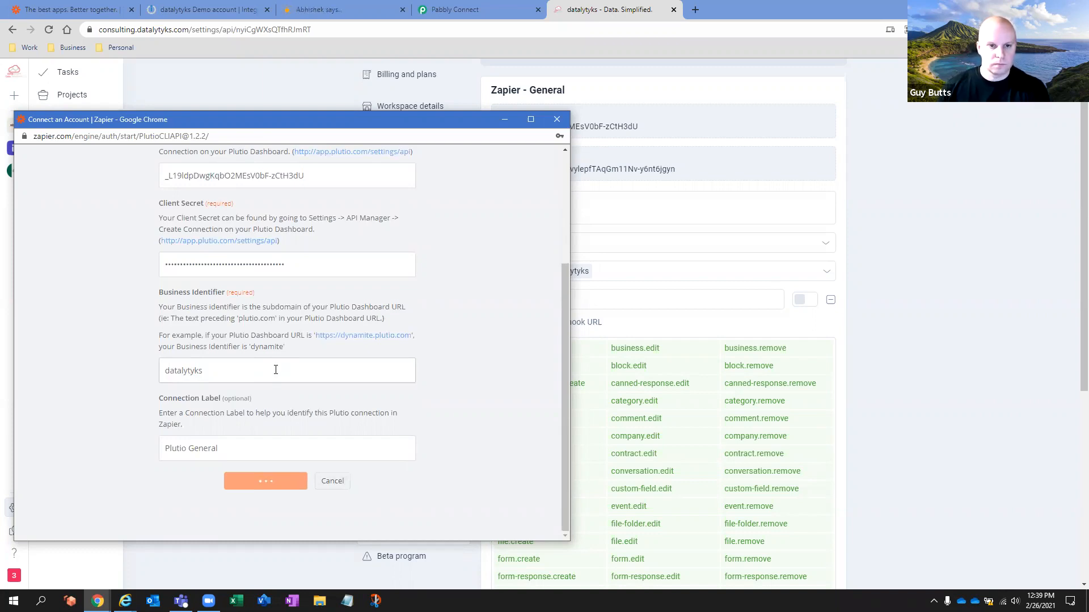
{"action": "left_click", "coordinate": [78, 7]}
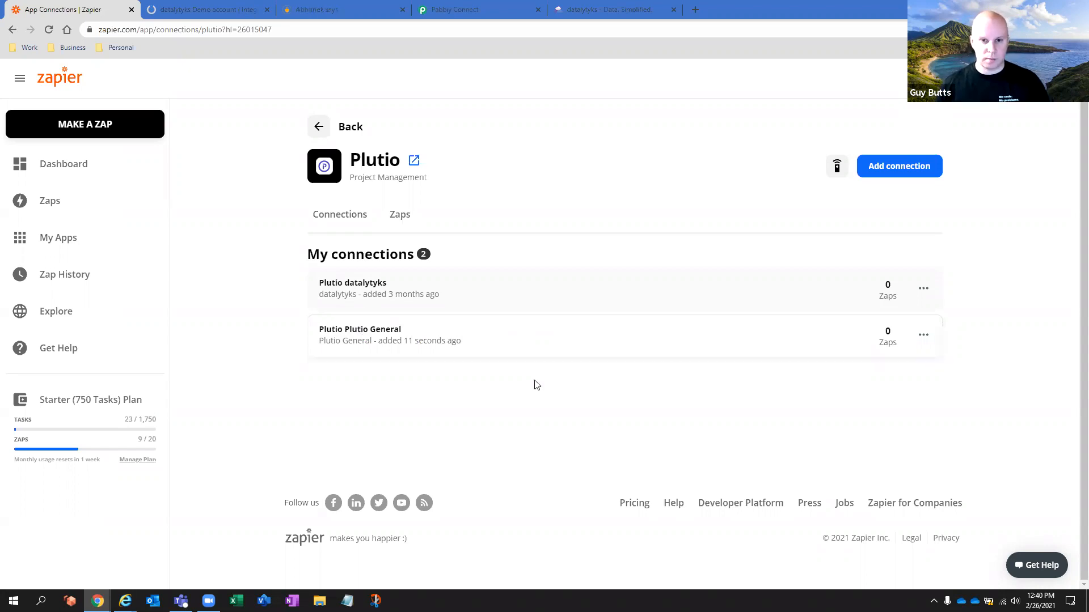
Step: Rename the newly added Plutio connection in Zapier to Plutio General
{"action": "left_click", "coordinate": [923, 338]}
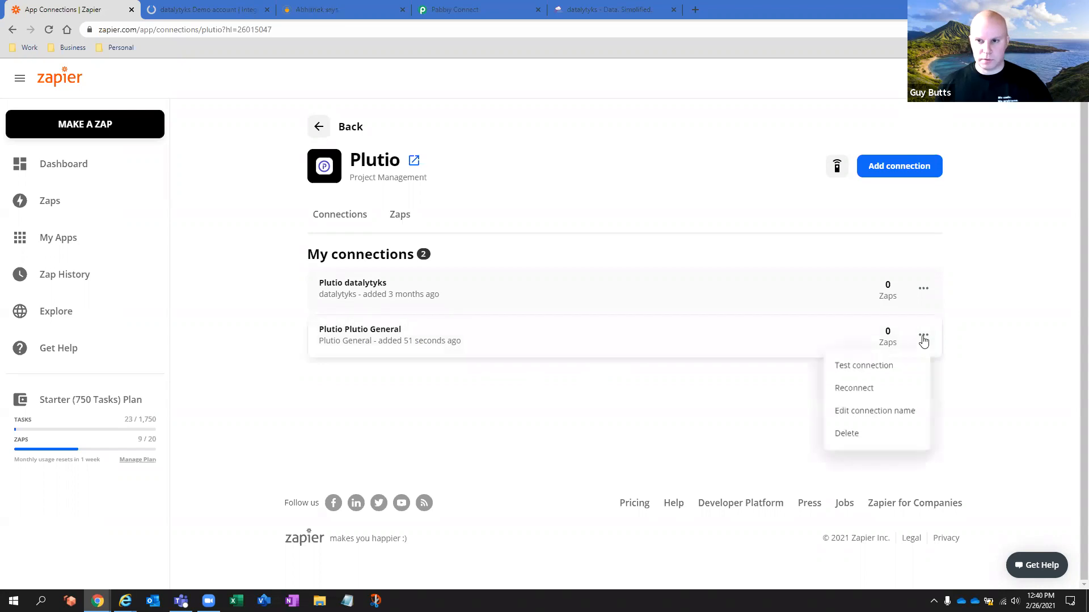
{"action": "left_click", "coordinate": [881, 416]}
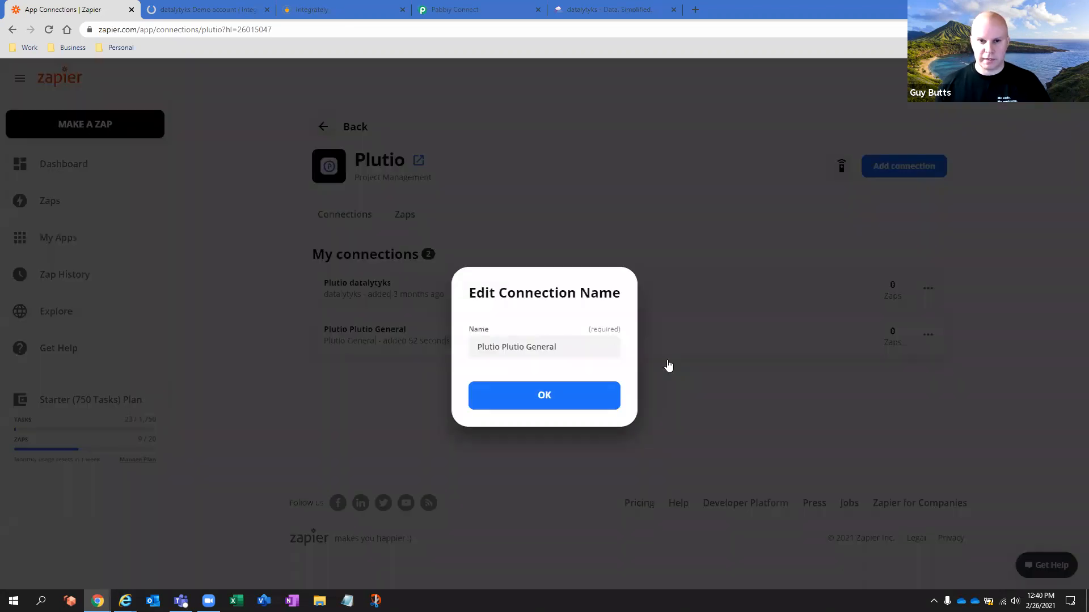
{"action": "left_click", "coordinate": [522, 351]}
{"action": "left_click_drag", "start_coordinate": [525, 351], "coordinate": [447, 353]}
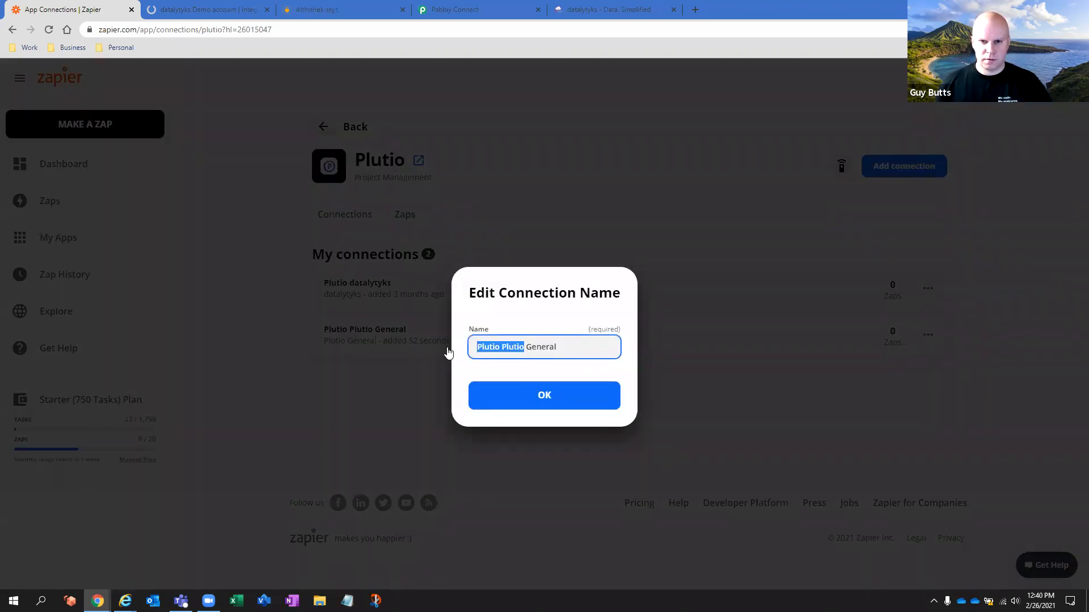
{"action": "key", "text": "BackSpace"}
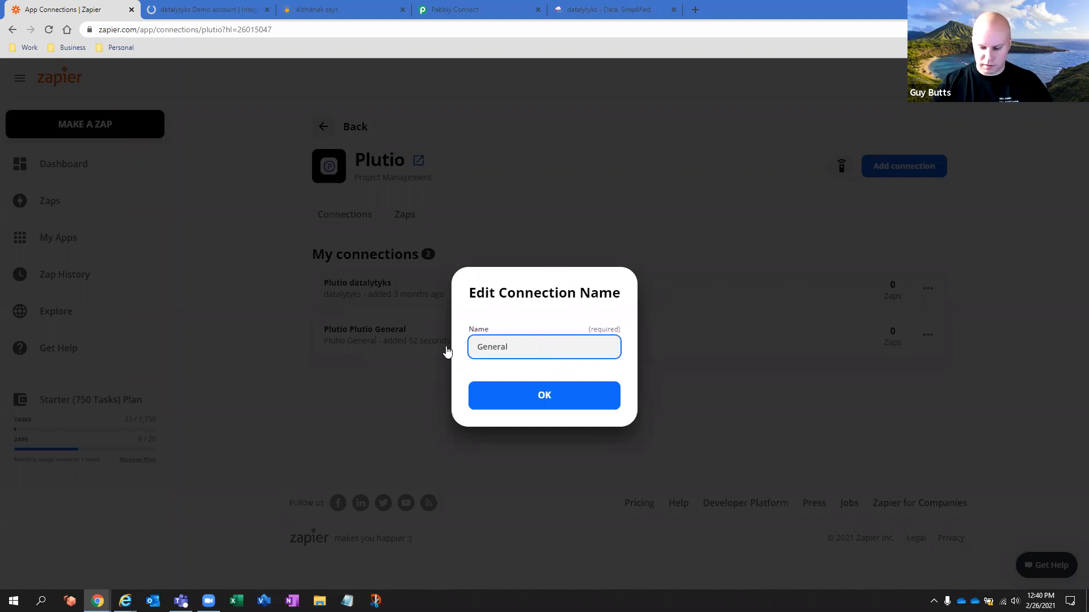
{"action": "type", "text": "Plutio"}
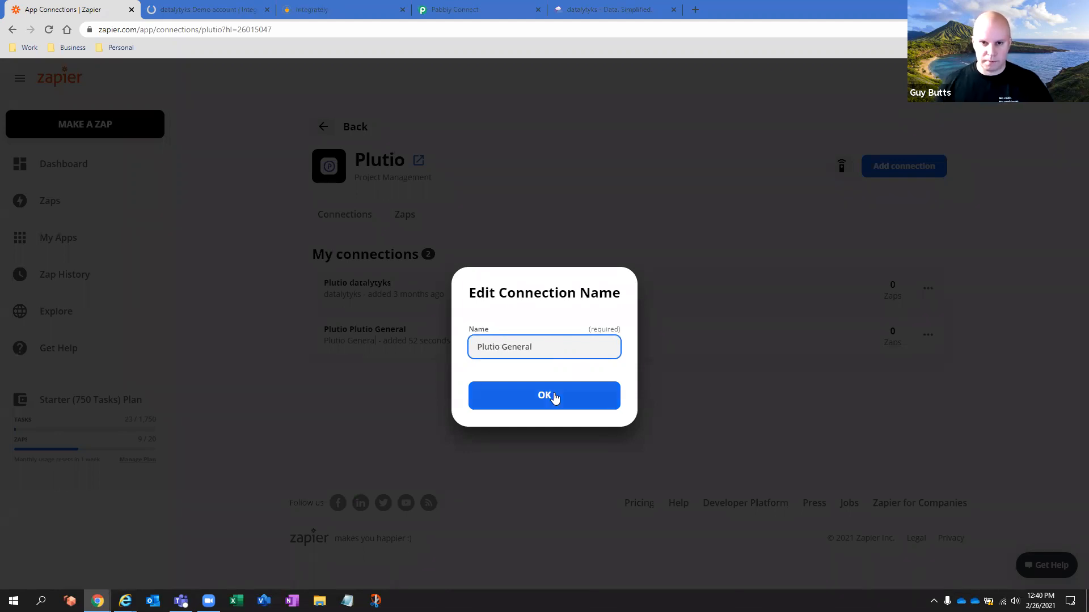
{"action": "left_click", "coordinate": [556, 398]}
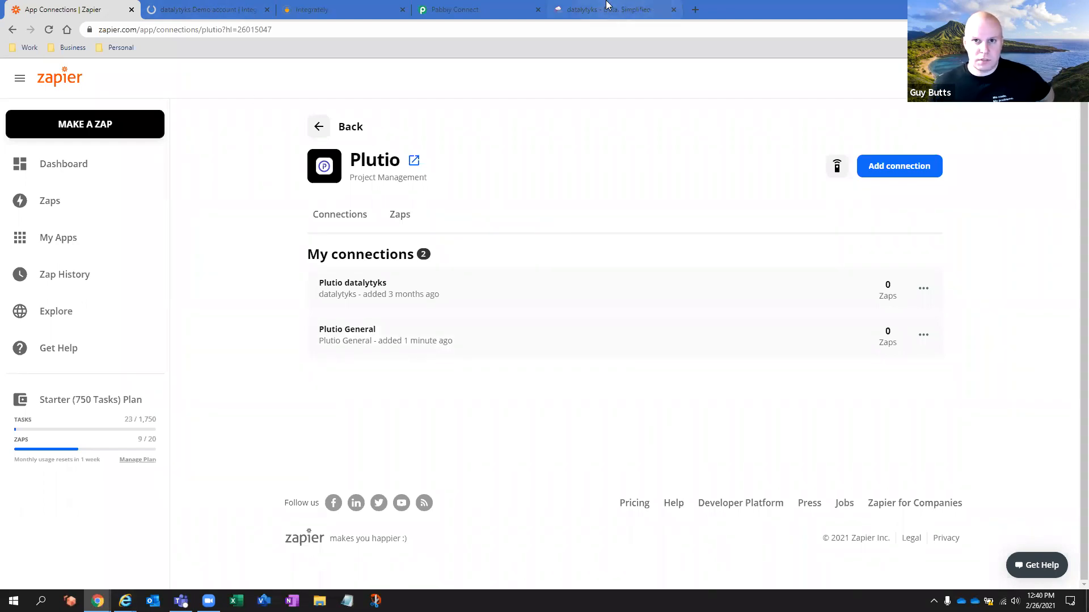
Step: Compare Zapier's Plutio connections with the Zapier - General connection in Plutio, examining its credentials, webhook field and full event list
{"action": "left_click", "coordinate": [607, 7]}
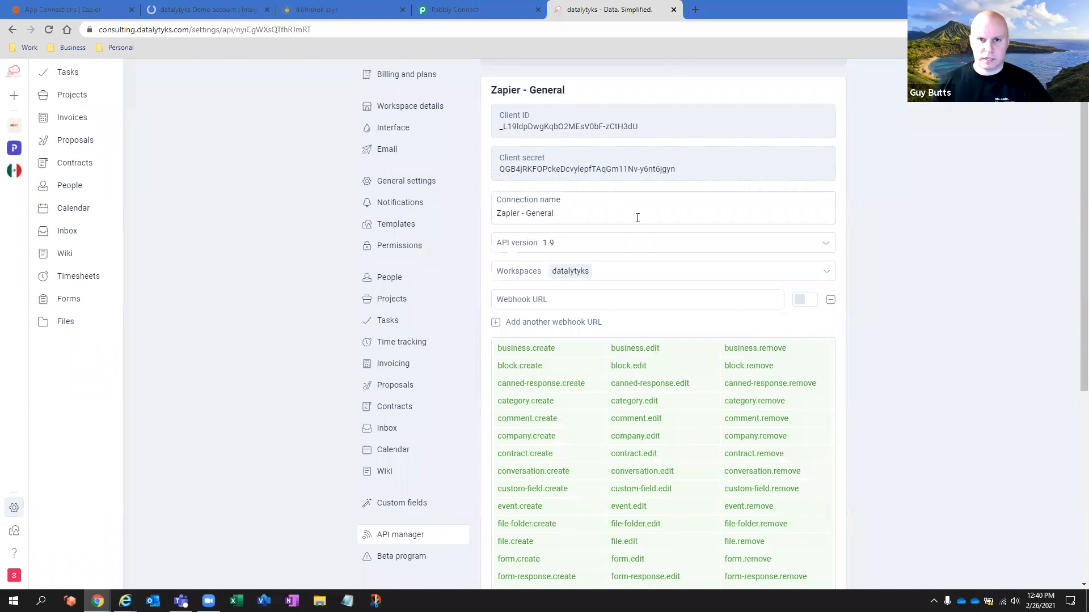
{"action": "scroll", "coordinate": [657, 194], "scroll_direction": "up", "scroll_amount": 1}
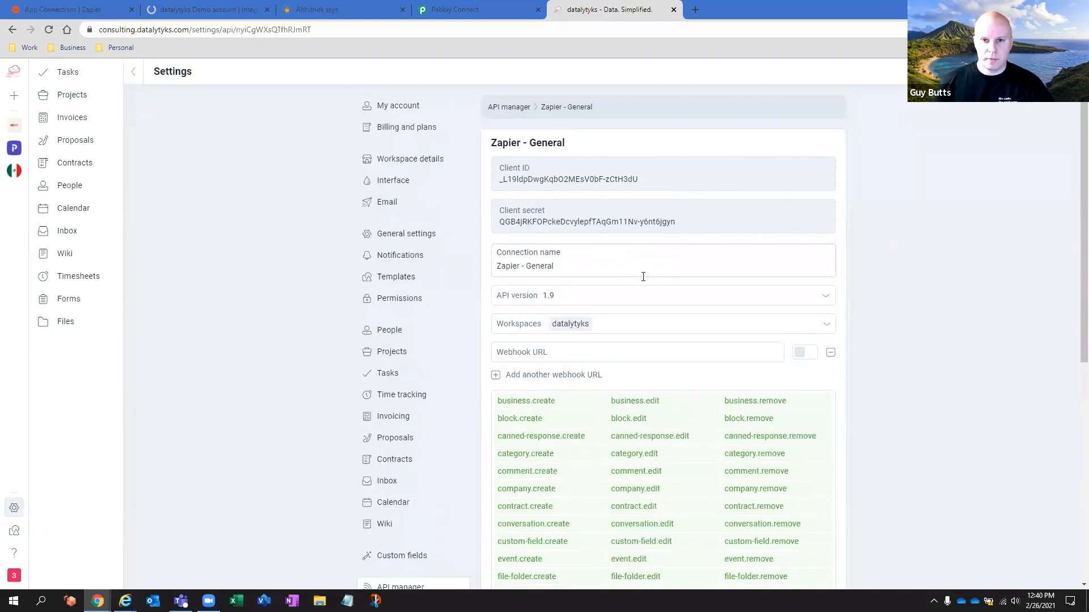
{"action": "scroll", "coordinate": [652, 287], "scroll_direction": "down", "scroll_amount": 2}
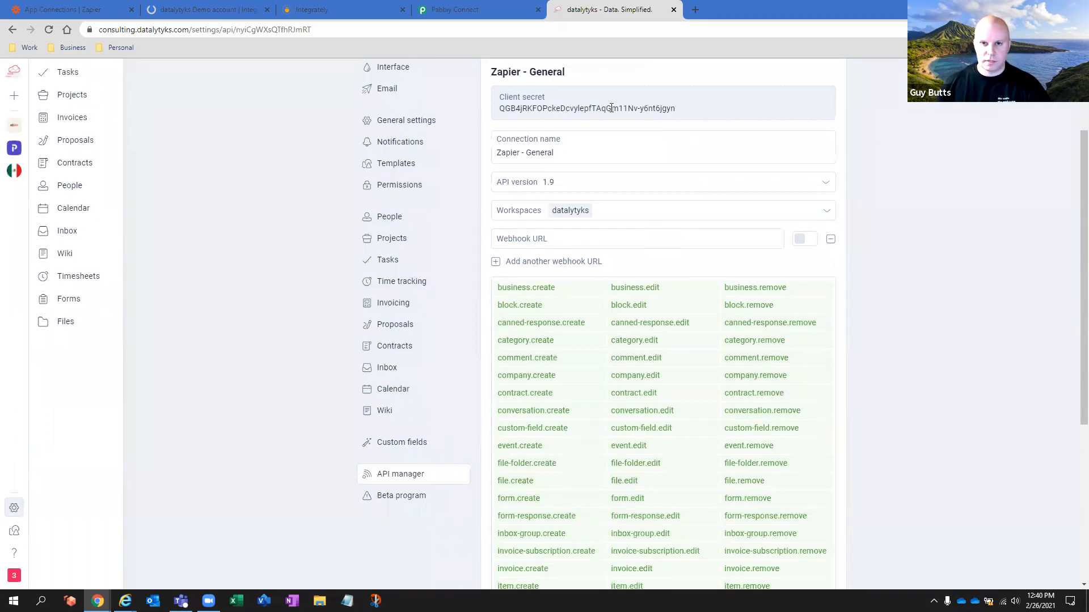
{"action": "scroll", "coordinate": [605, 214], "scroll_direction": "up", "scroll_amount": 2}
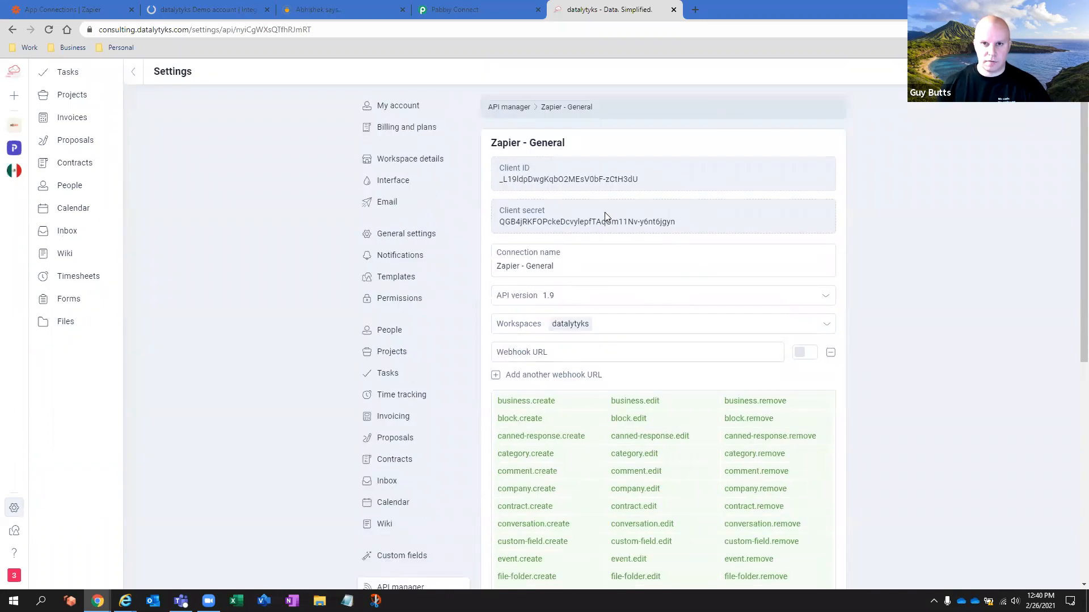
{"action": "left_click", "coordinate": [75, 6]}
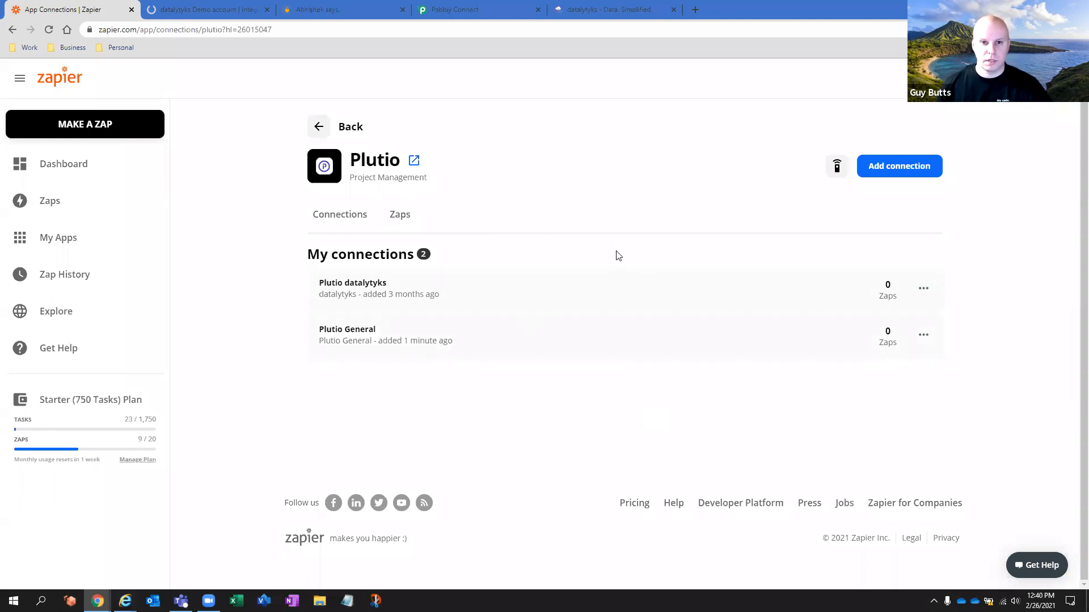
{"action": "left_click", "coordinate": [618, 8]}
{"action": "scroll", "coordinate": [610, 408], "scroll_direction": "down", "scroll_amount": 2}
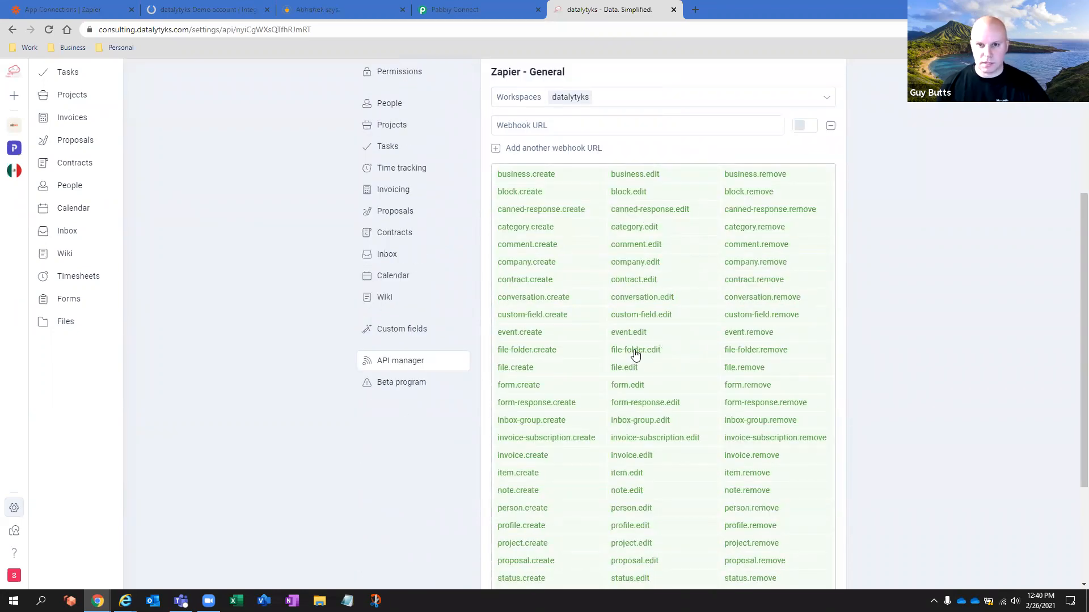
{"action": "scroll", "coordinate": [642, 320], "scroll_direction": "down", "scroll_amount": 3}
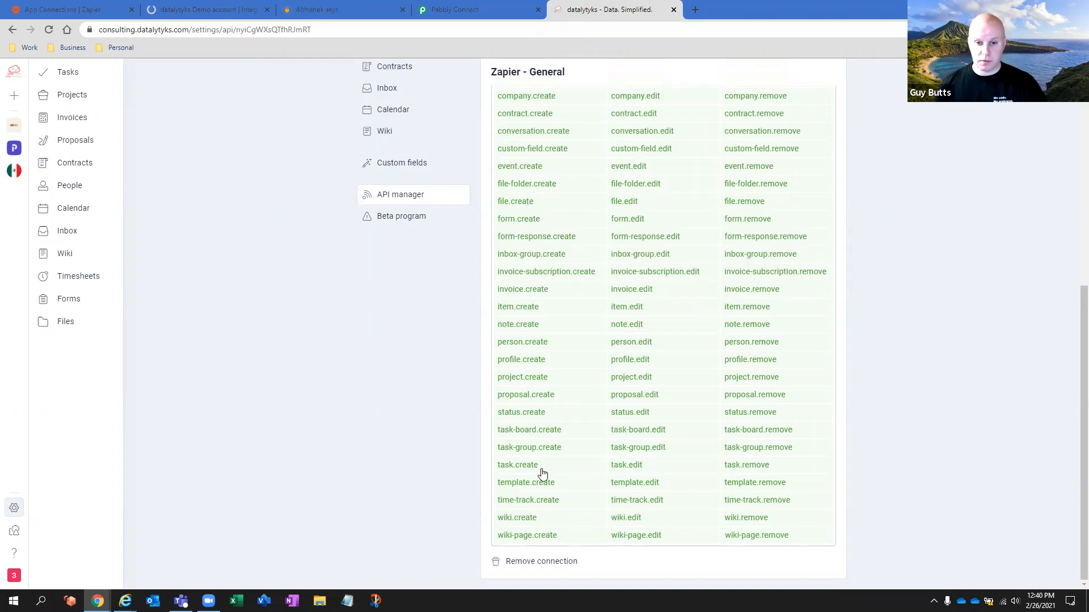
{"action": "scroll", "coordinate": [876, 404], "scroll_direction": "up", "scroll_amount": 5}
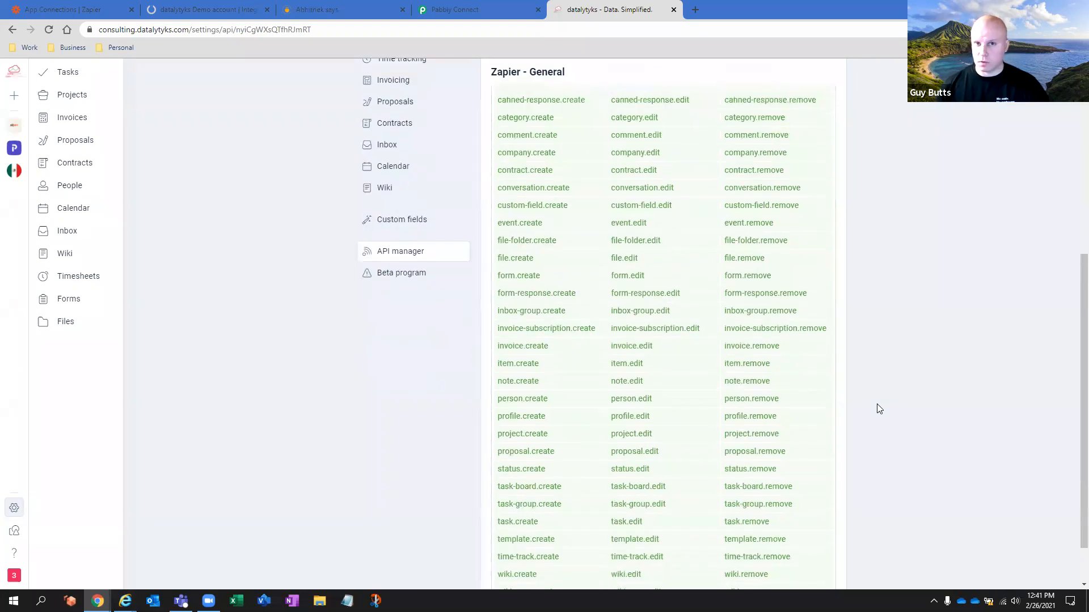
{"action": "scroll", "coordinate": [858, 353], "scroll_direction": "up", "scroll_amount": 2}
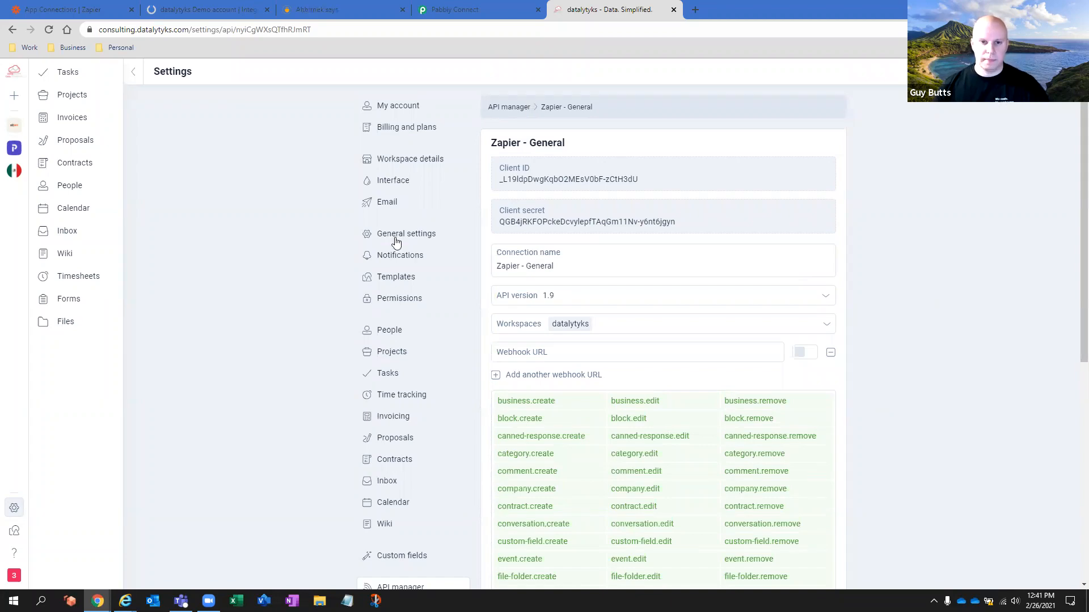
Step: Open datalytyks Demo - Integromat Form-Response Only from Plutio's API connection list and examine its webhook and enabled events
{"action": "scroll", "coordinate": [397, 244], "scroll_direction": "down", "scroll_amount": 2}
{"action": "left_click", "coordinate": [400, 536]}
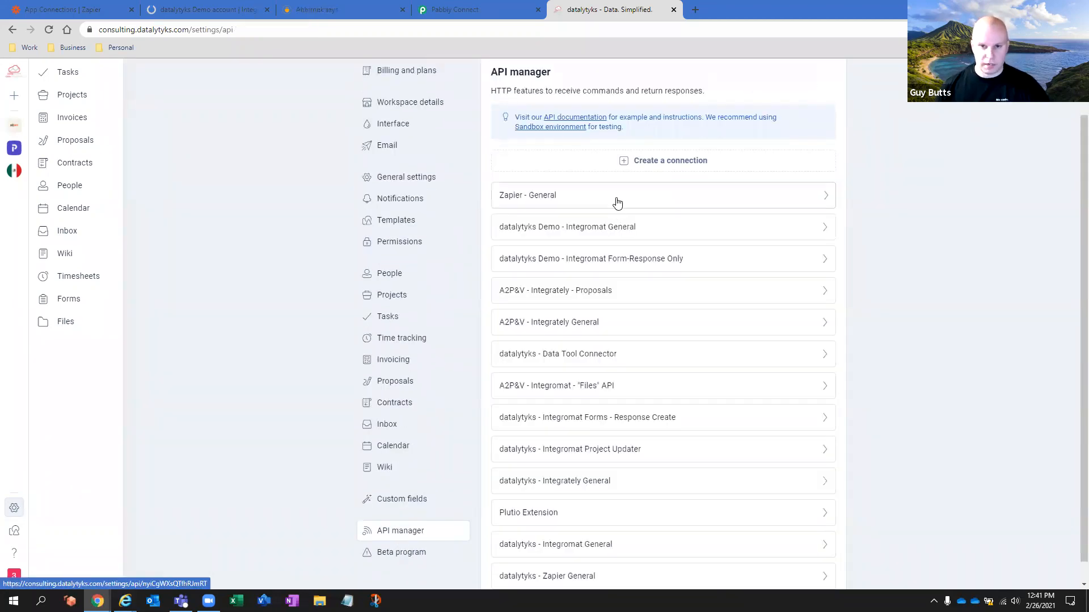
{"action": "scroll", "coordinate": [618, 205], "scroll_direction": "up", "scroll_amount": 2}
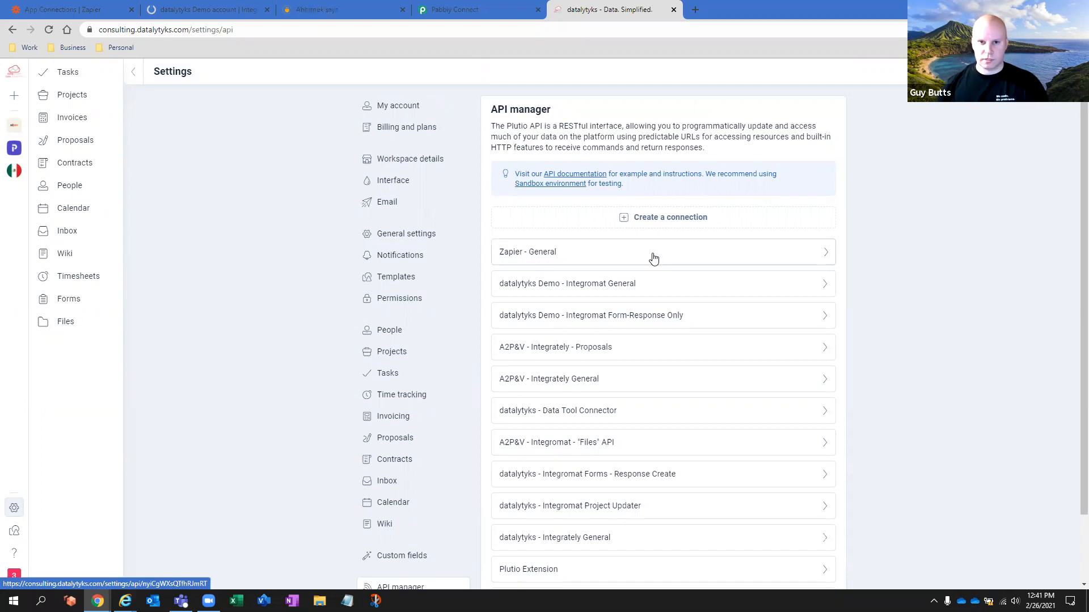
{"action": "left_click", "coordinate": [646, 324]}
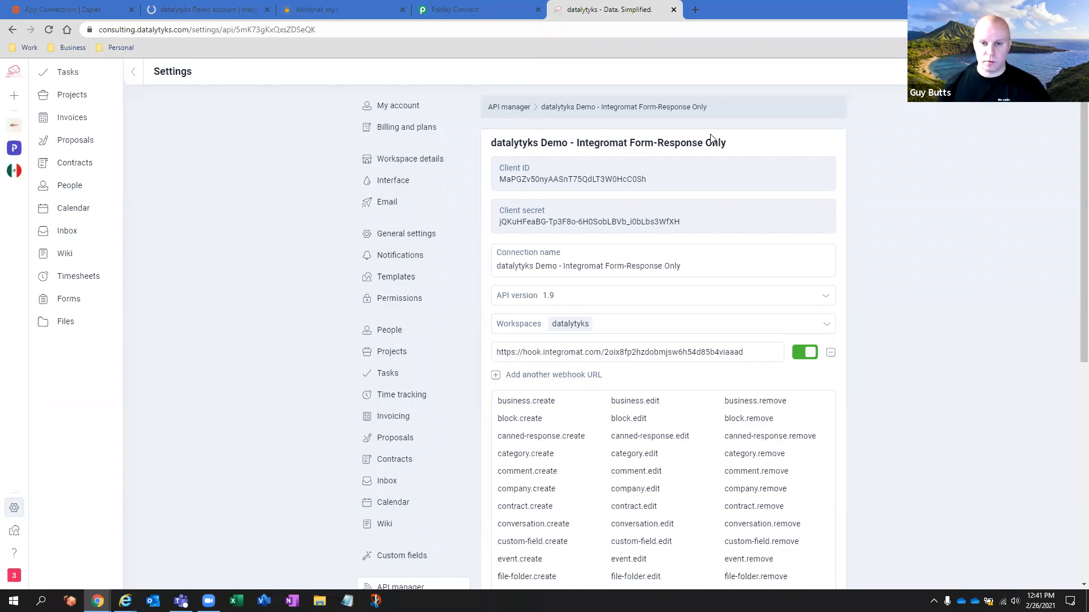
{"action": "scroll", "coordinate": [695, 180], "scroll_direction": "down", "scroll_amount": 4}
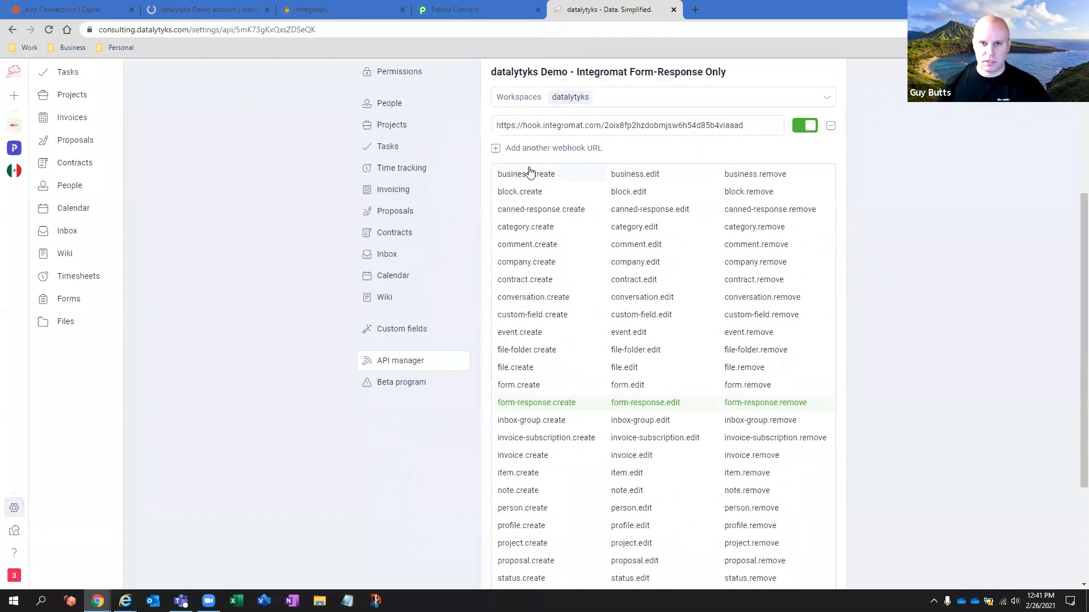
{"action": "scroll", "coordinate": [722, 176], "scroll_direction": "down", "scroll_amount": 1}
{"action": "scroll", "coordinate": [777, 197], "scroll_direction": "down", "scroll_amount": 1}
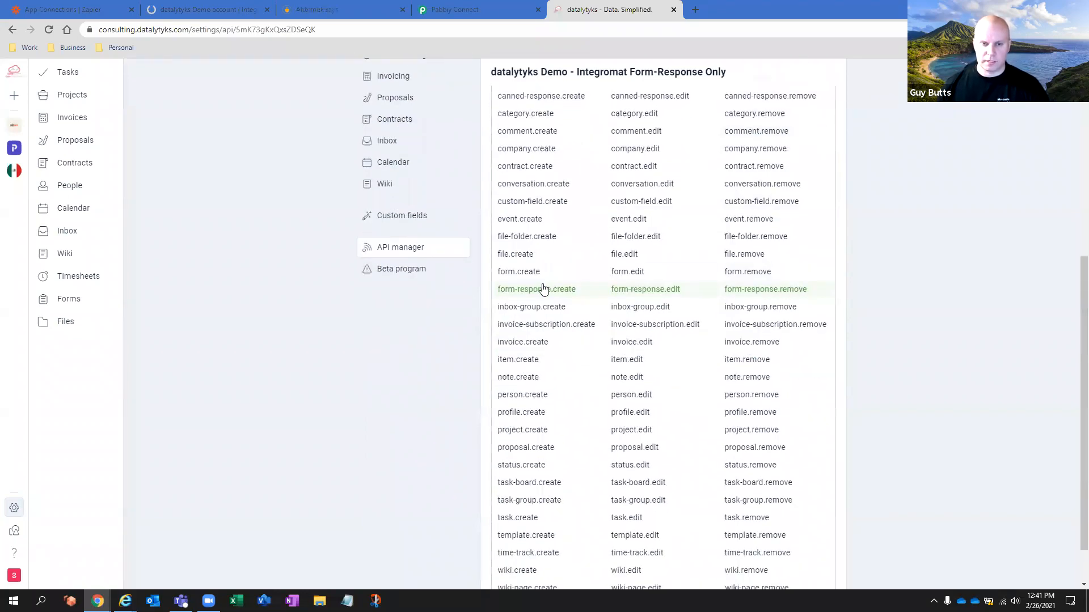
{"action": "scroll", "coordinate": [544, 292], "scroll_direction": "up", "scroll_amount": 5}
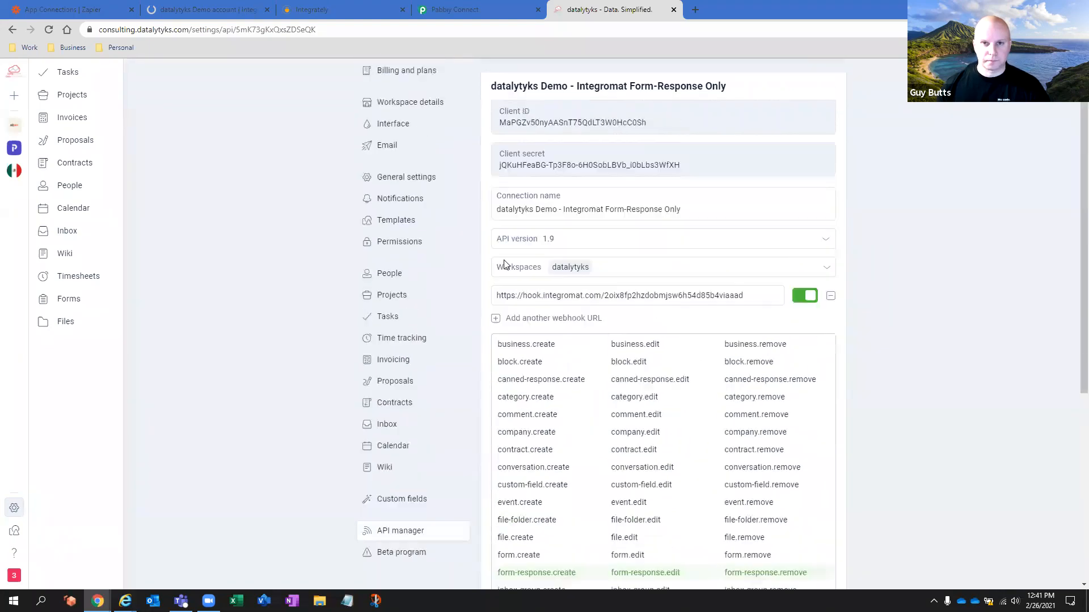
Step: Switch back to Zapier and open its dashboard
{"action": "left_click", "coordinate": [62, 9]}
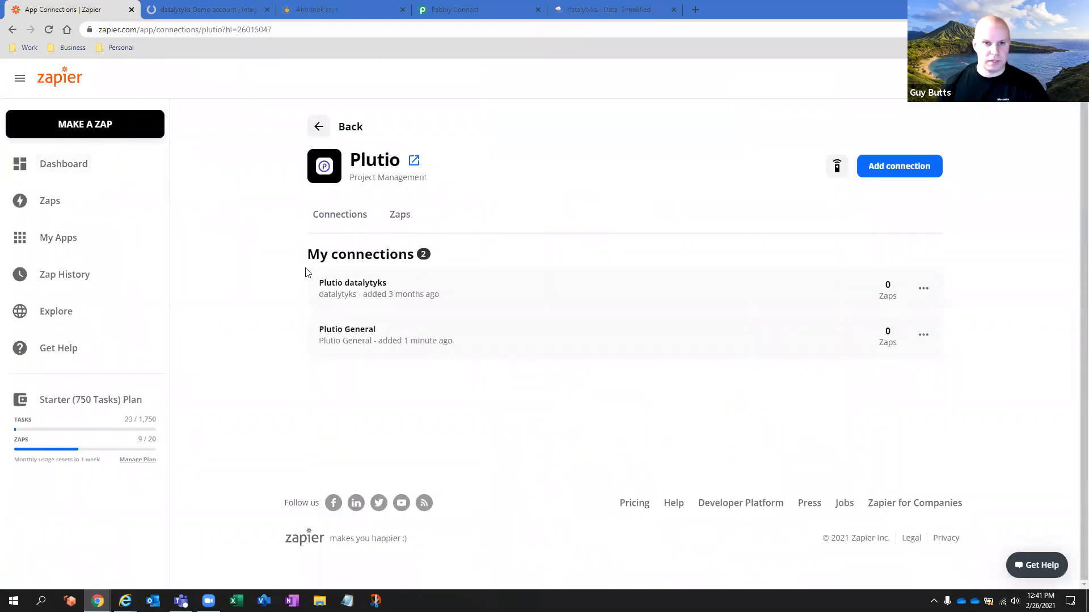
{"action": "left_click", "coordinate": [79, 172]}
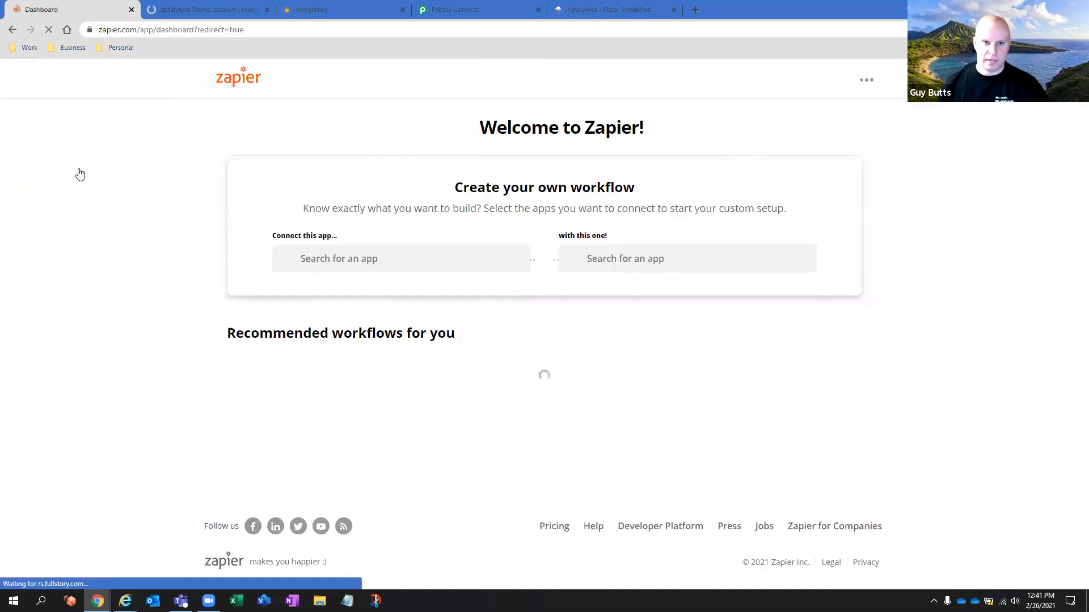
{"action": "left_click", "coordinate": [370, 258]}
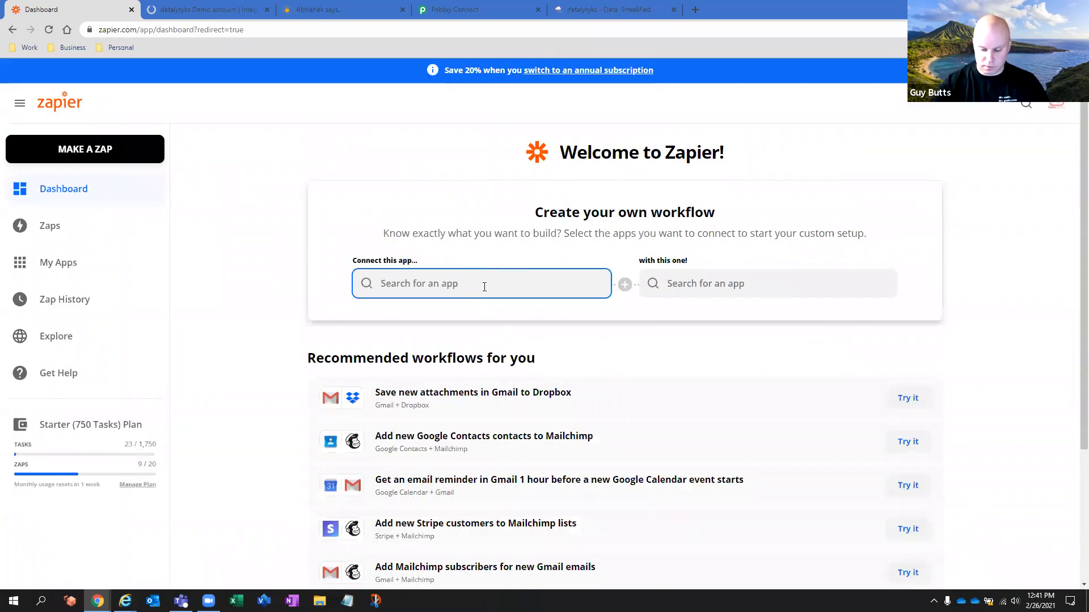
{"action": "type", "text": "Plutio"}
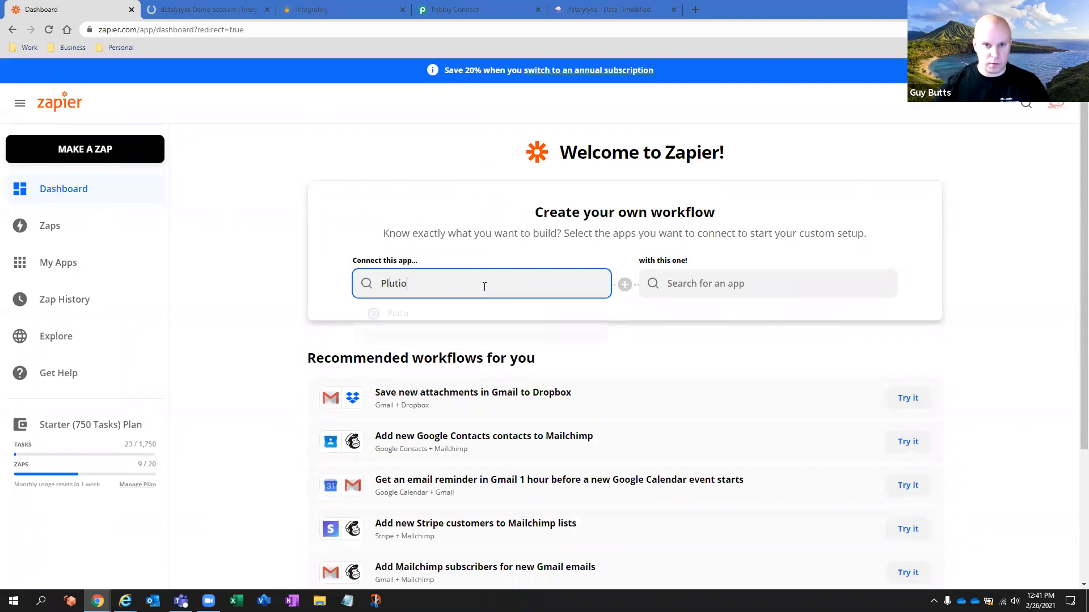
{"action": "left_click", "coordinate": [483, 313]}
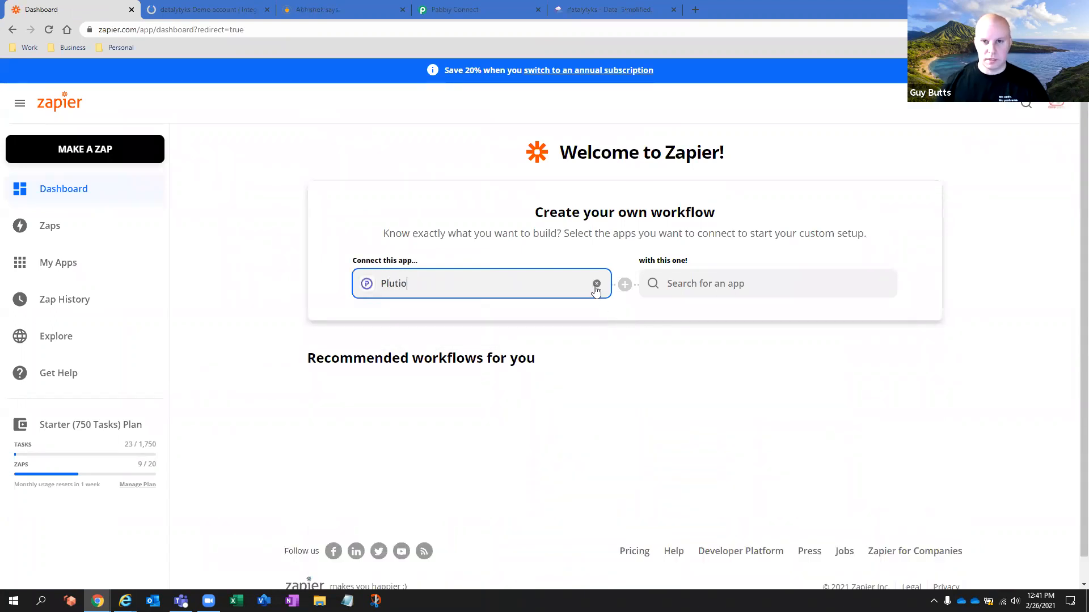
{"action": "left_click", "coordinate": [596, 285]}
Step: Set up a custom workflow that connects Gmail as the first app with Plutio as the second
{"action": "type", "text": "gmail"}
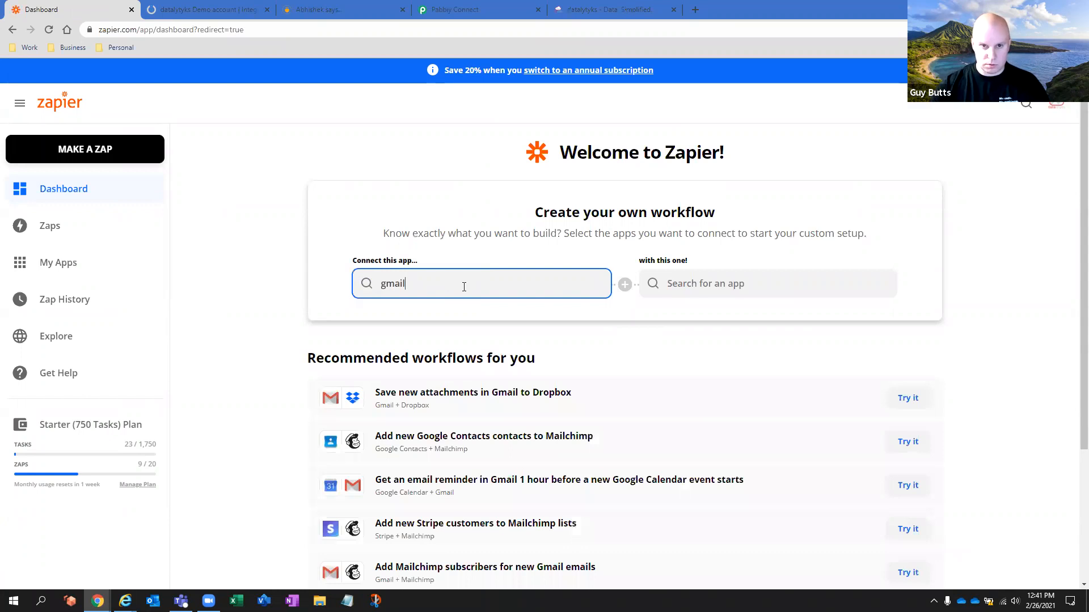
{"action": "left_click", "coordinate": [457, 316]}
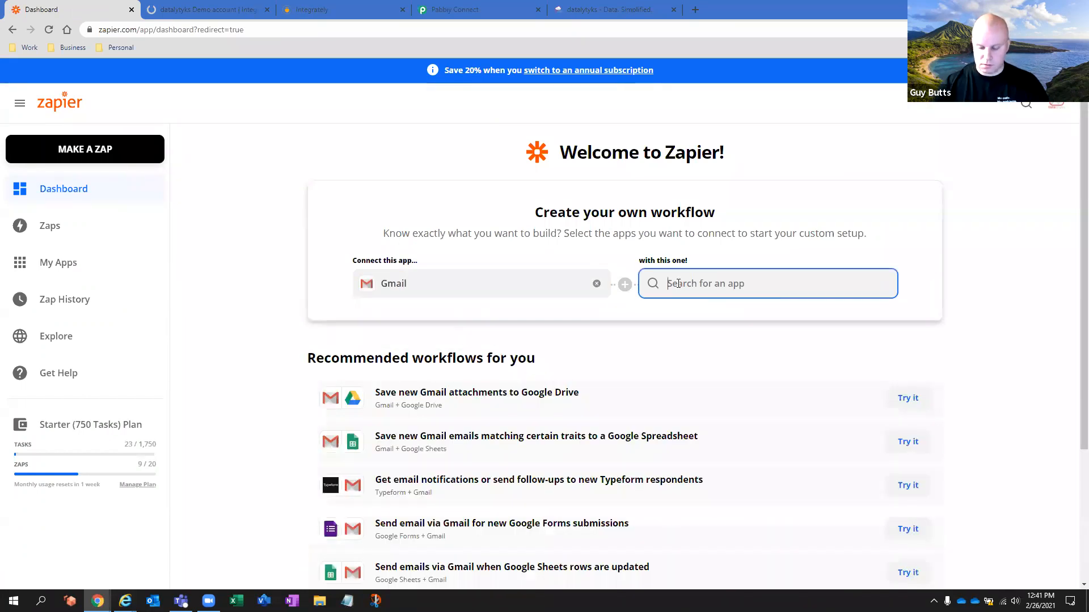
{"action": "type", "text": "plutio"}
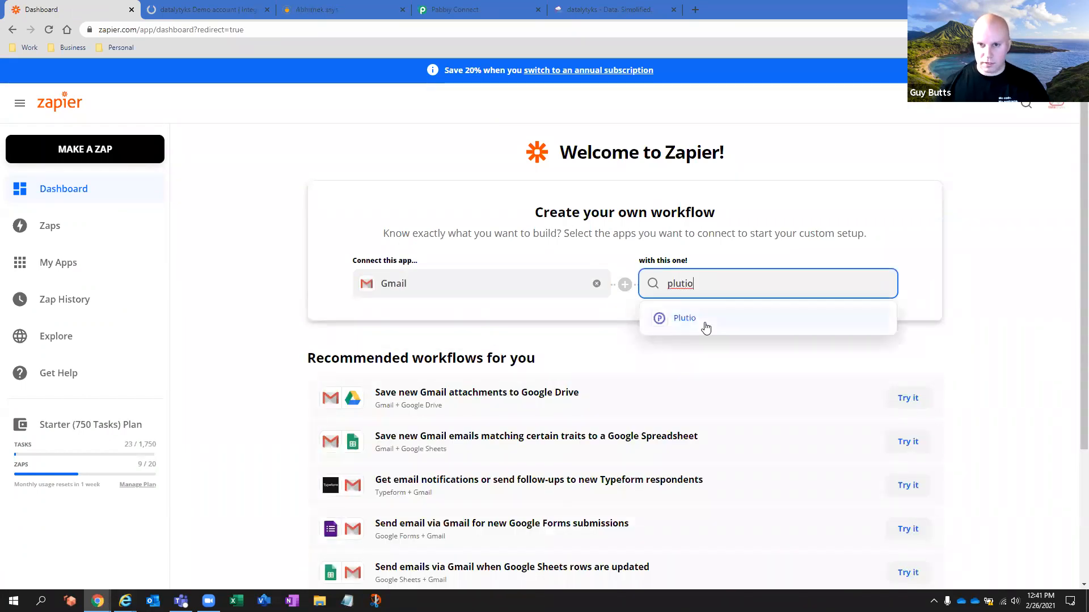
{"action": "left_click", "coordinate": [705, 320]}
Step: Set the workflow's Gmail trigger to New Email and its Plutio action to Create a Task
{"action": "left_click", "coordinate": [452, 347]}
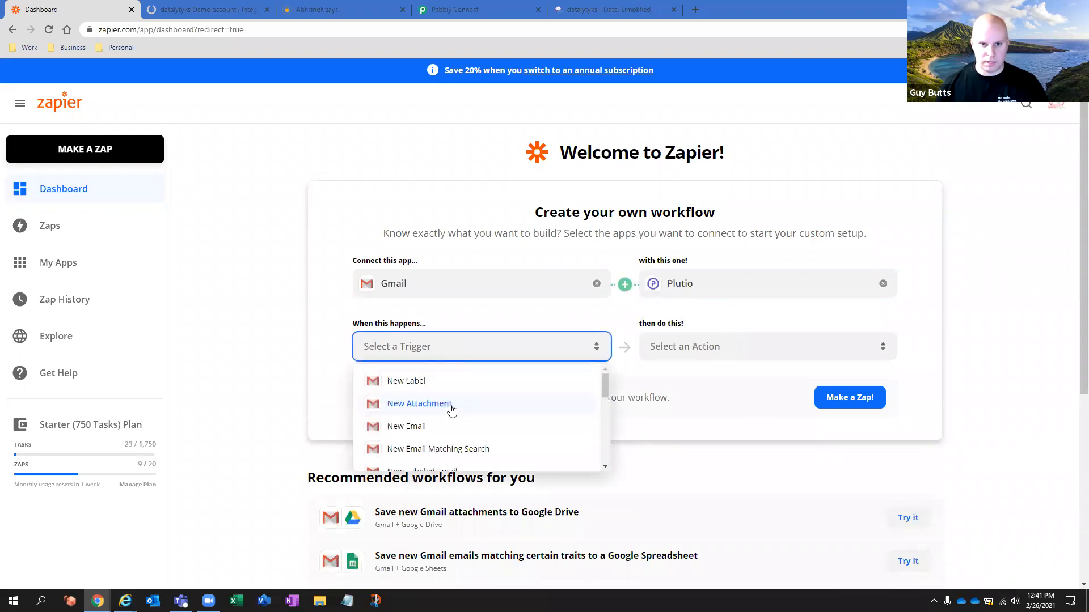
{"action": "left_click", "coordinate": [453, 427]}
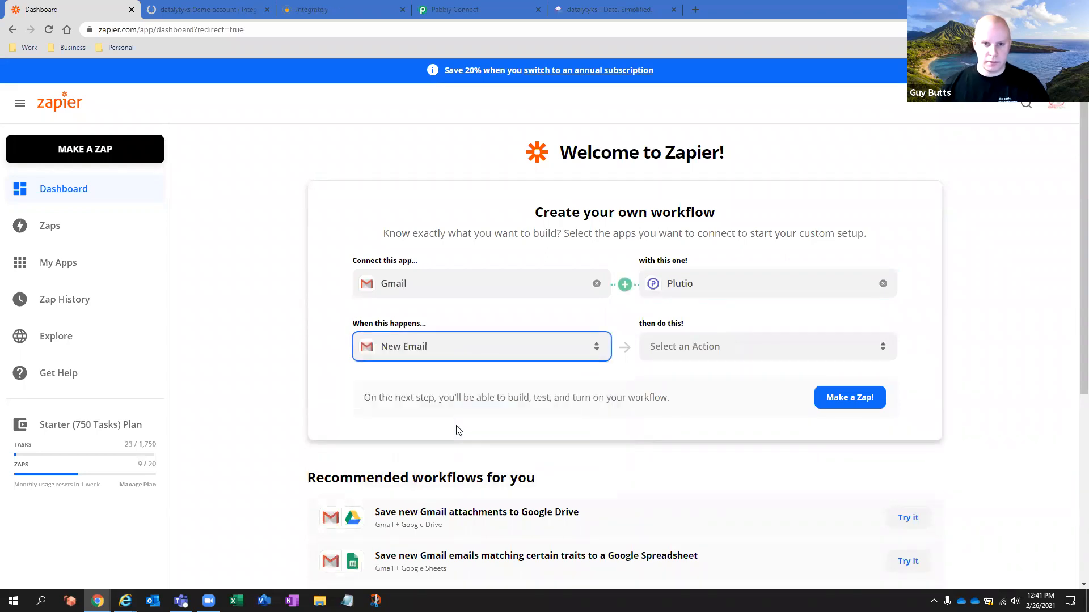
{"action": "left_click", "coordinate": [685, 355]}
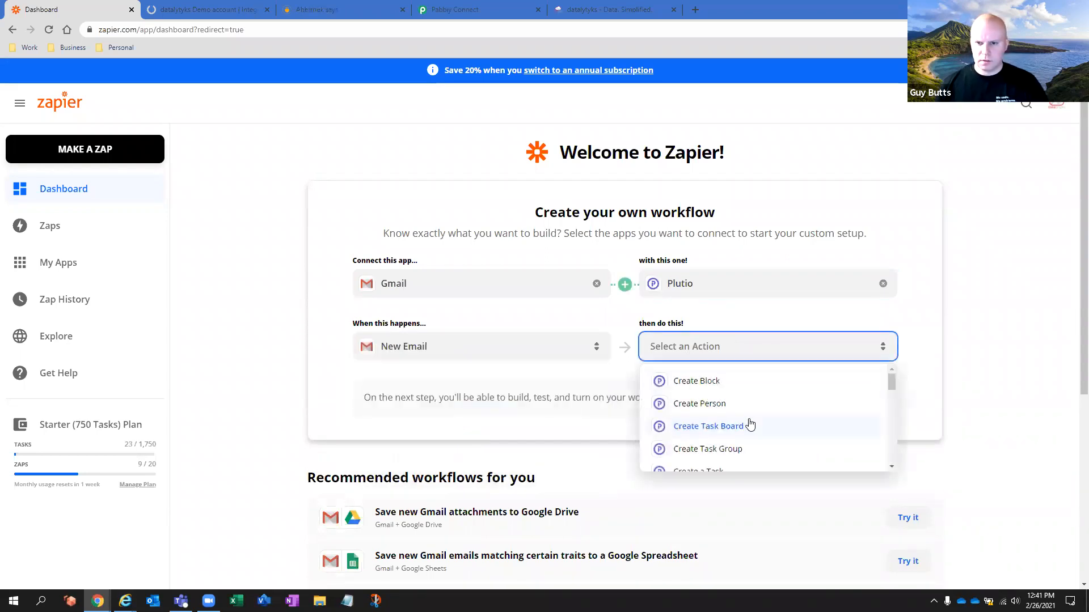
{"action": "scroll", "coordinate": [753, 427], "scroll_direction": "down", "scroll_amount": 2}
{"action": "left_click", "coordinate": [746, 414]}
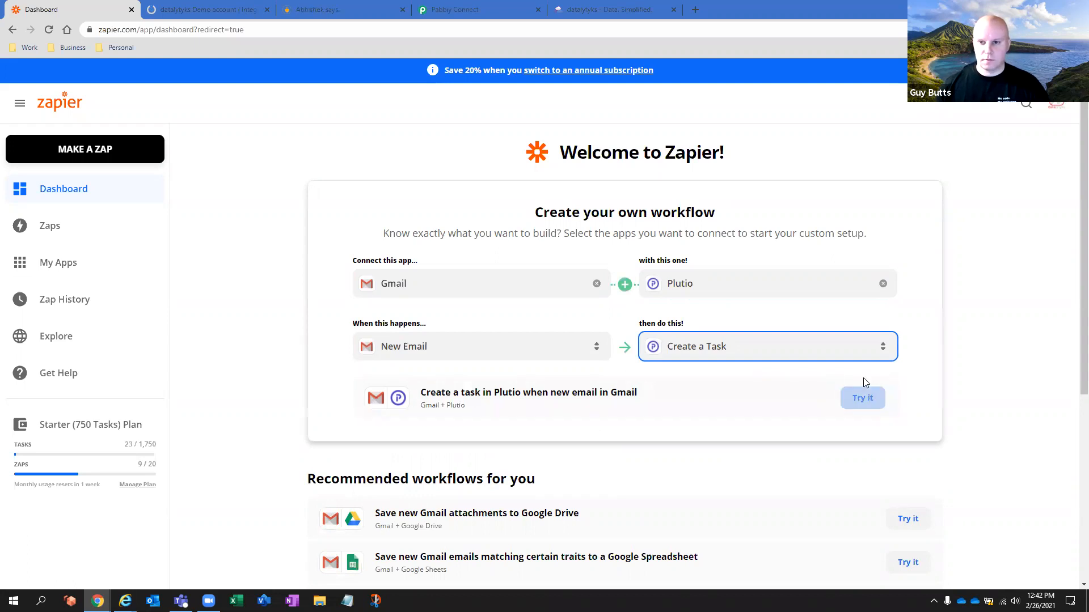
Step: Switch to Plutio, return to its API manager and start creating a new API connection
{"action": "left_click", "coordinate": [119, 195]}
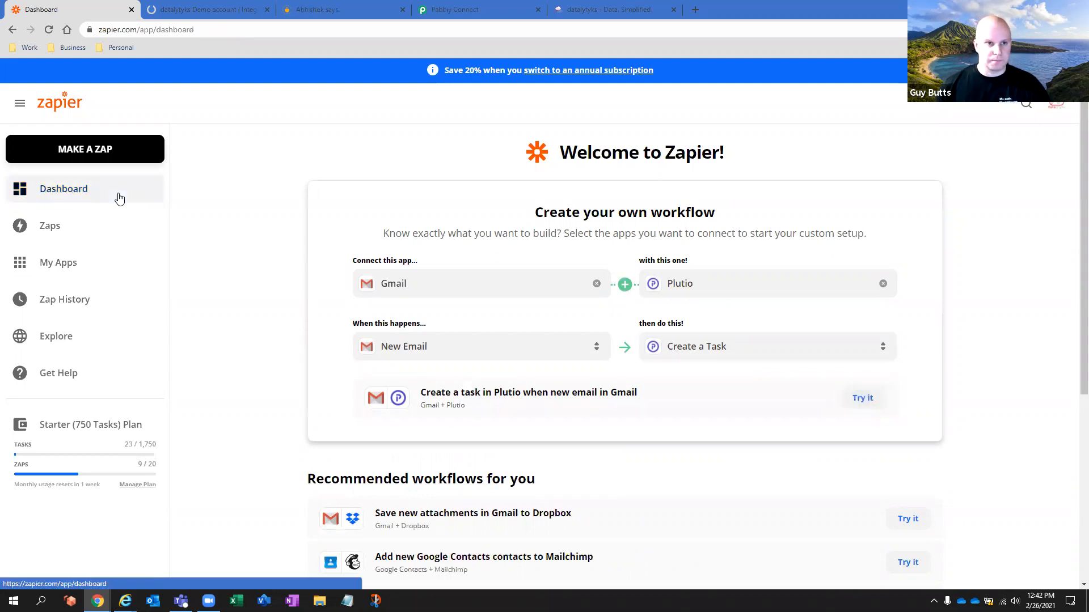
{"action": "left_click", "coordinate": [195, 9]}
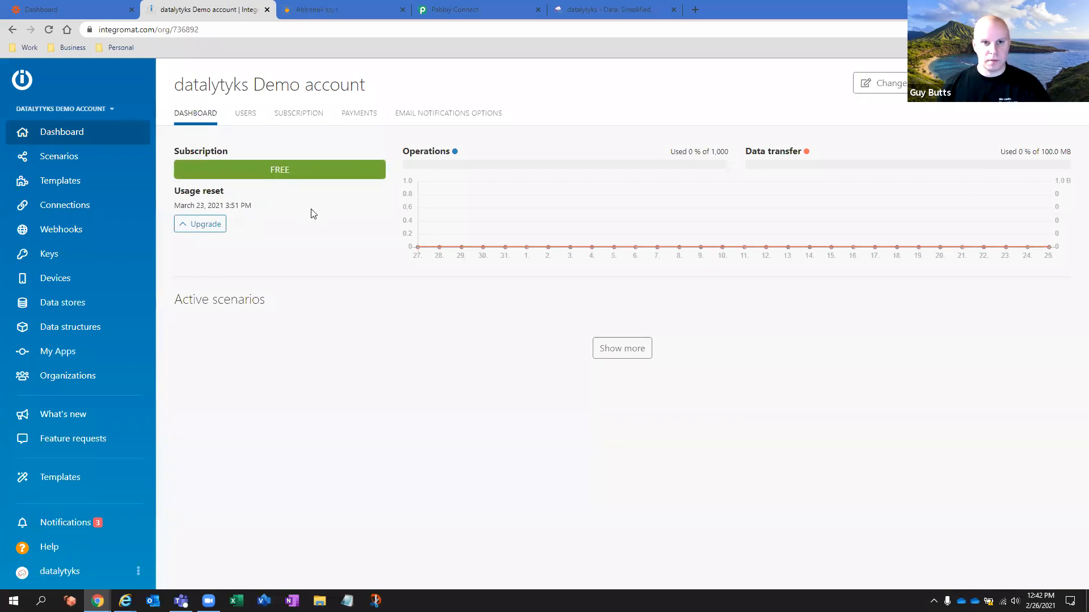
{"action": "left_click", "coordinate": [610, 7]}
{"action": "scroll", "coordinate": [633, 122], "scroll_direction": "up", "scroll_amount": 1}
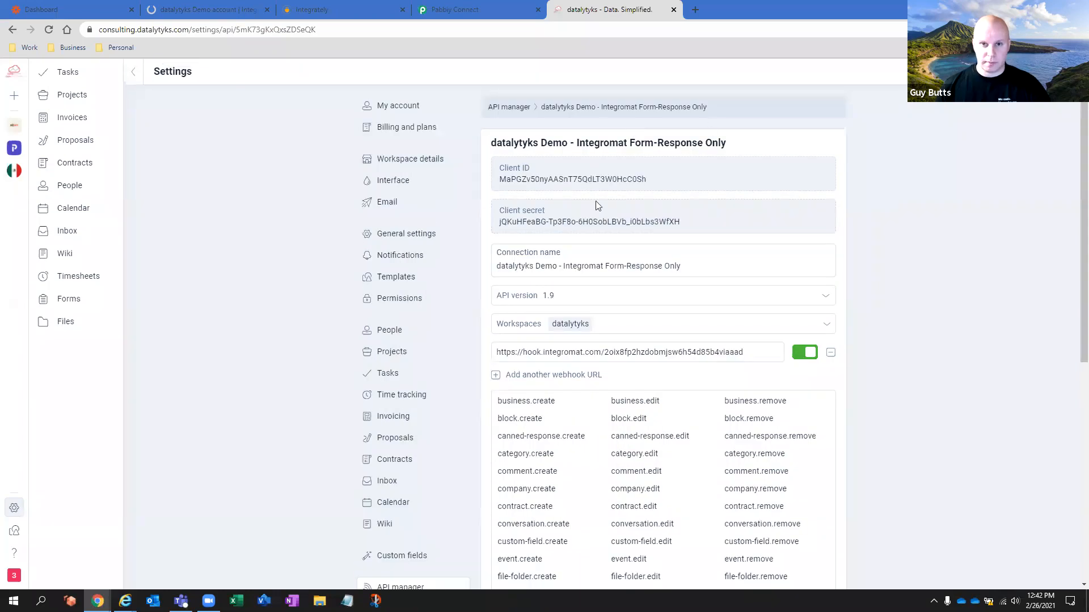
{"action": "scroll", "coordinate": [425, 479], "scroll_direction": "down", "scroll_amount": 3}
{"action": "left_click", "coordinate": [411, 474]}
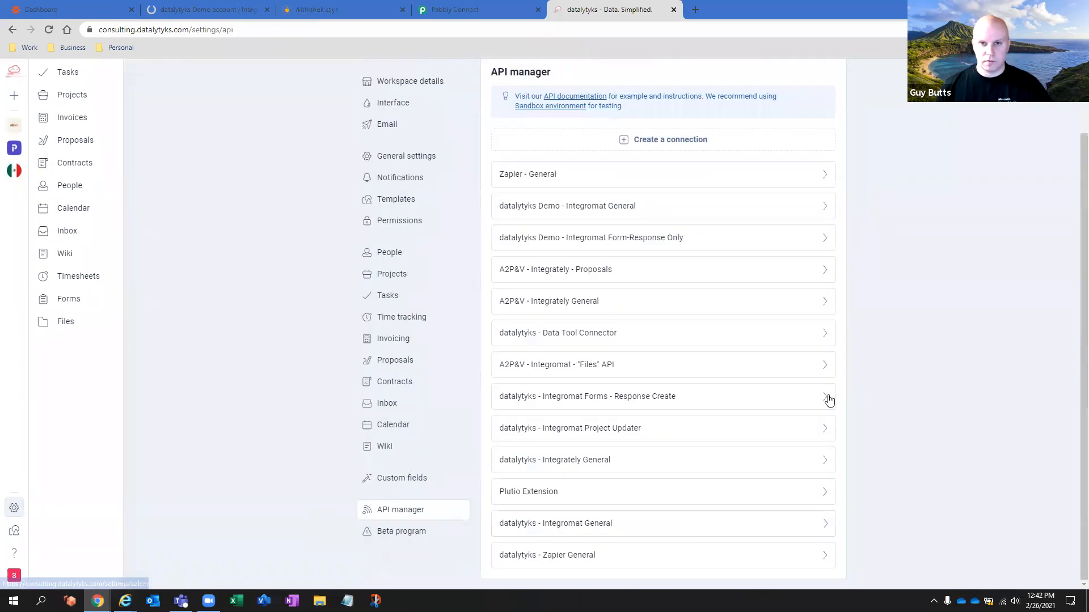
{"action": "left_click", "coordinate": [678, 141]}
Step: Name the new API connection "datalytyks - Integromat - General" and create it
{"action": "scroll", "coordinate": [648, 176], "scroll_direction": "up", "scroll_amount": 2}
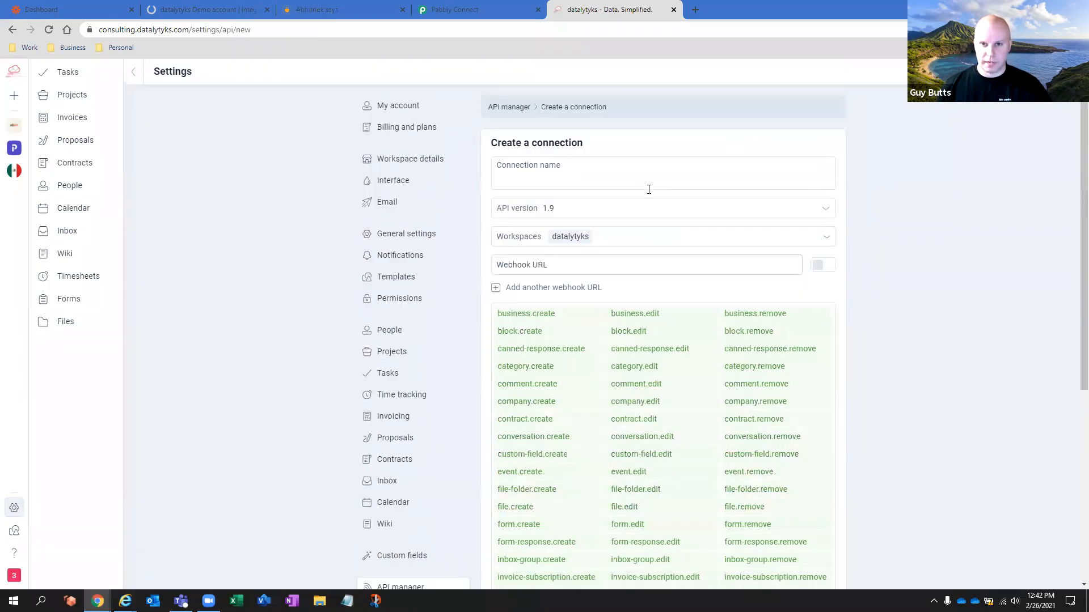
{"action": "left_click", "coordinate": [633, 179]}
{"action": "type", "text": "d"}
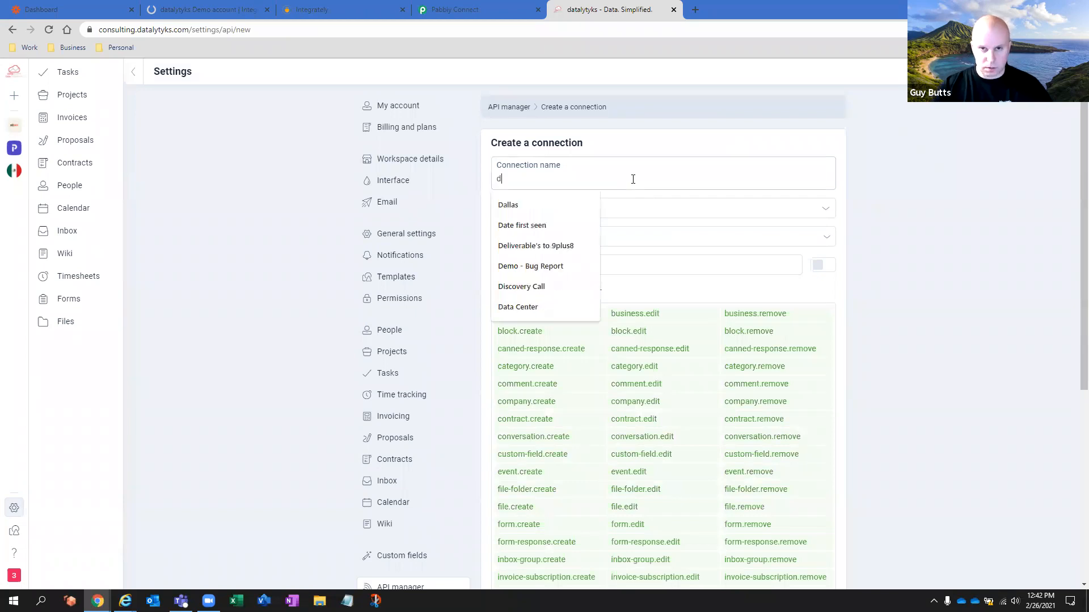
{"action": "type", "text": "atalytyks"}
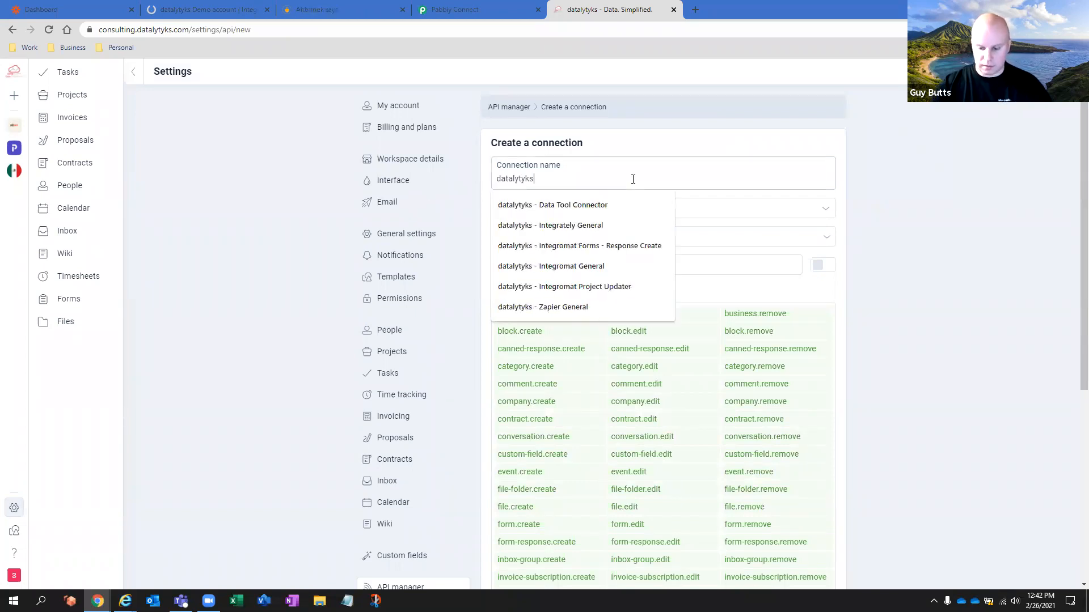
{"action": "type", "text": " - Int"}
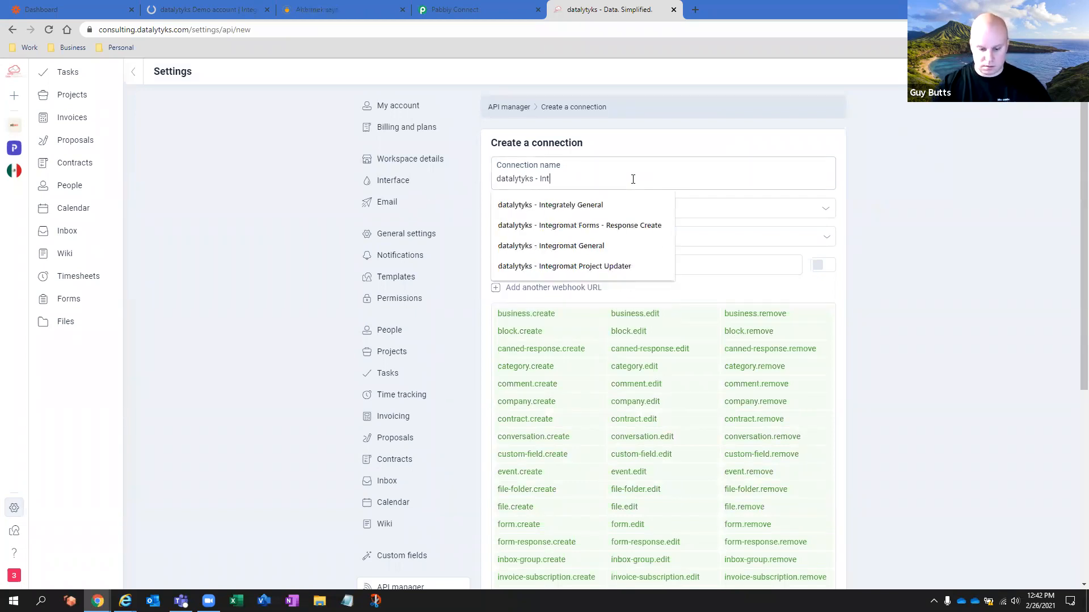
{"action": "type", "text": "egromat - General"}
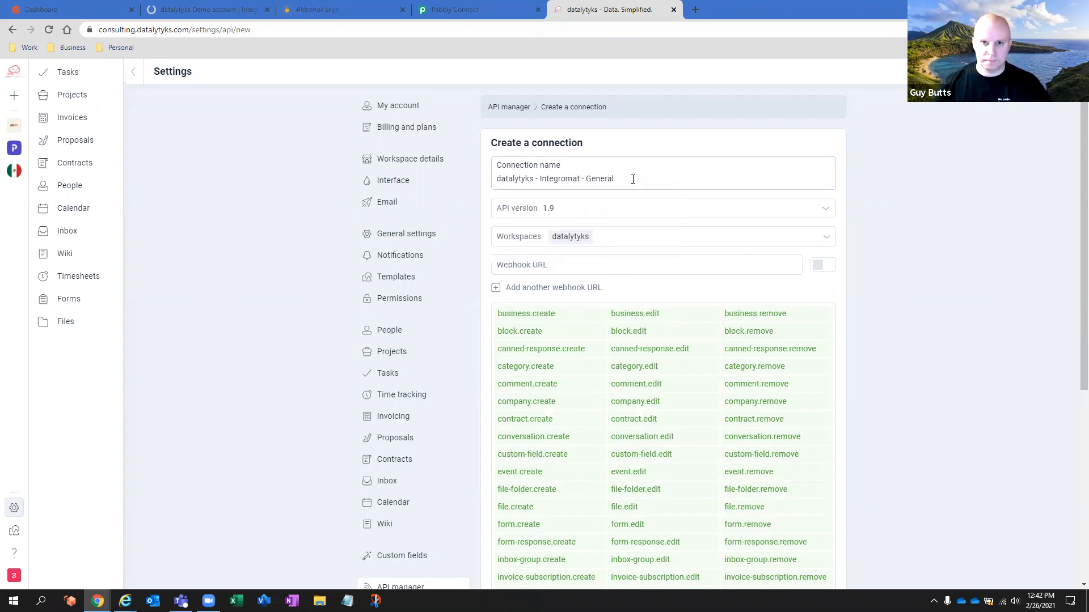
{"action": "scroll", "coordinate": [633, 179], "scroll_direction": "down", "scroll_amount": 1}
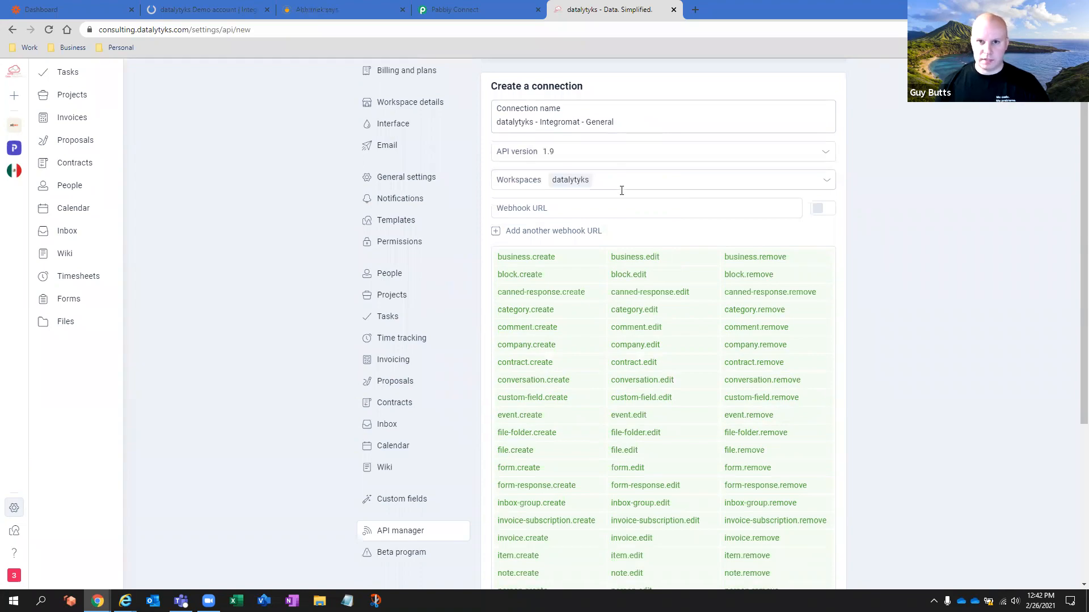
{"action": "scroll", "coordinate": [622, 205], "scroll_direction": "down", "scroll_amount": 2}
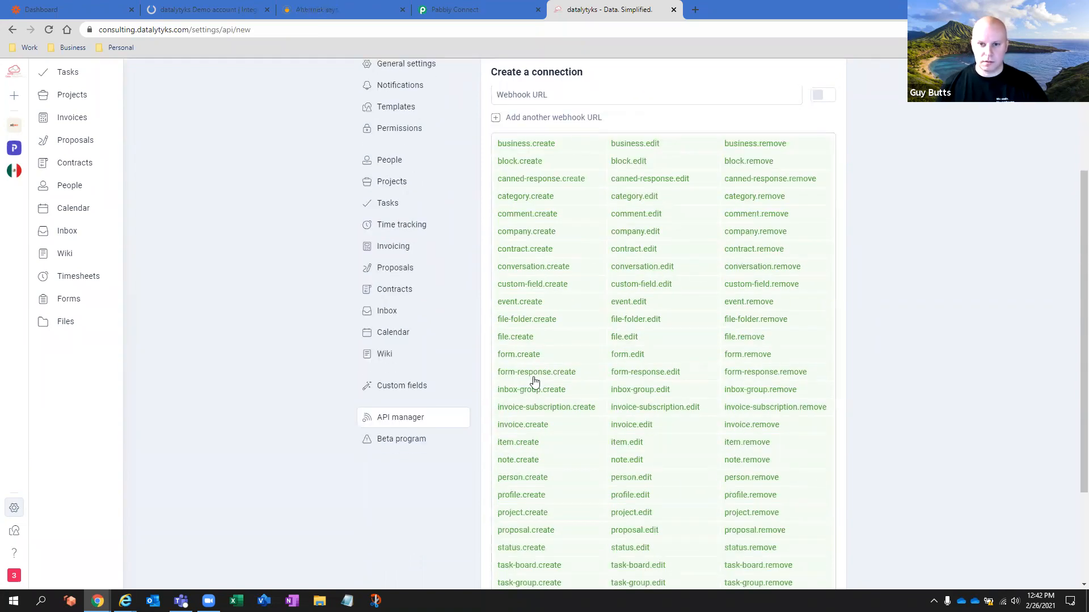
{"action": "scroll", "coordinate": [661, 360], "scroll_direction": "down", "scroll_amount": 3}
{"action": "left_click", "coordinate": [503, 565]}
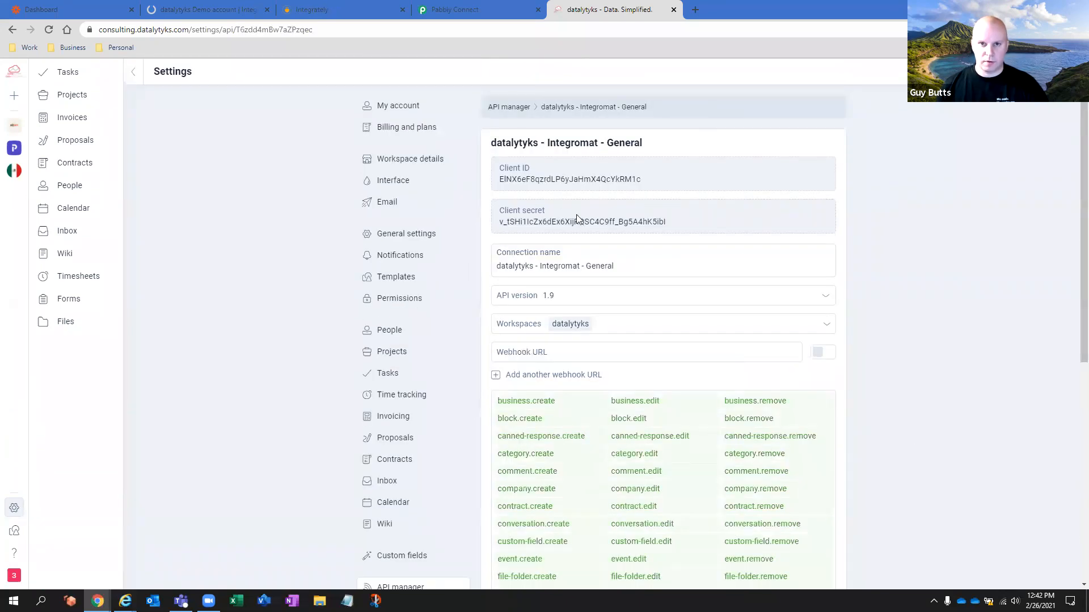
Step: Switch to Integromat and look over its saved connections and existing scenarios
{"action": "left_click", "coordinate": [205, 10]}
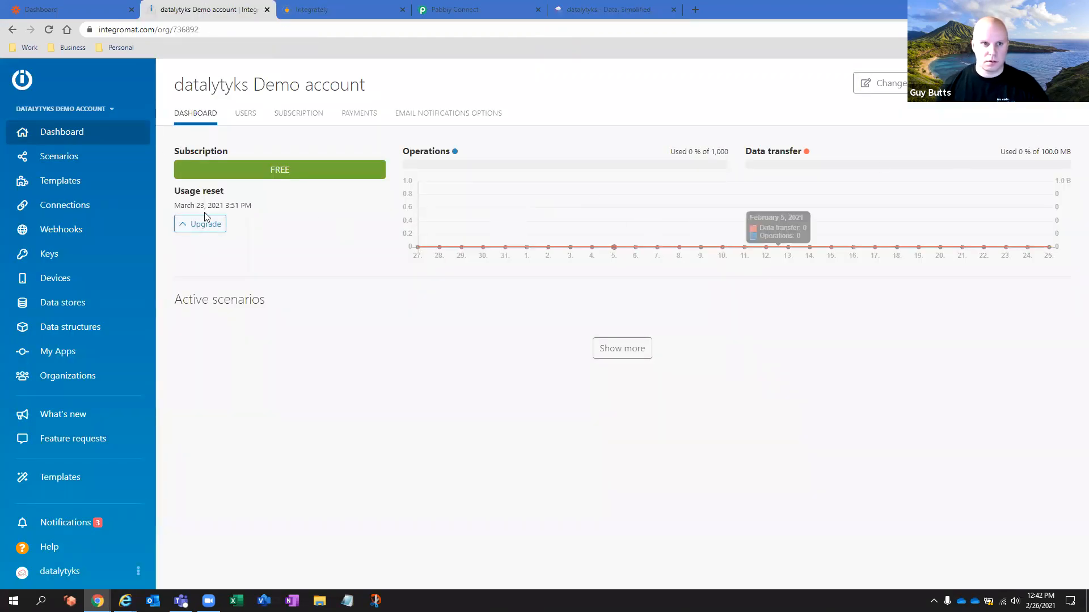
{"action": "left_click", "coordinate": [108, 212]}
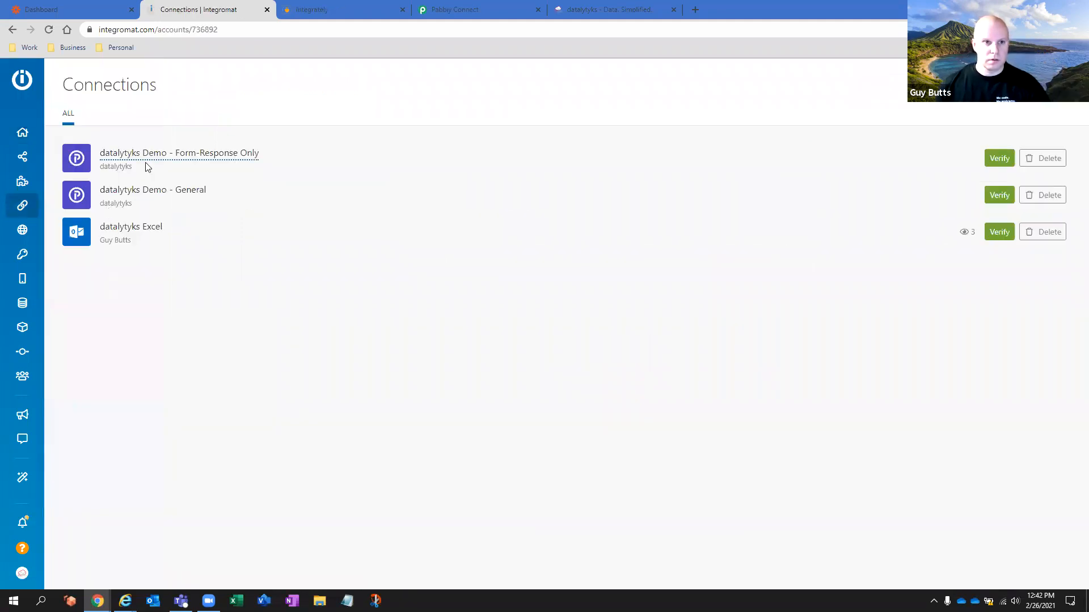
{"action": "mouse_move", "coordinate": [51, 207]}
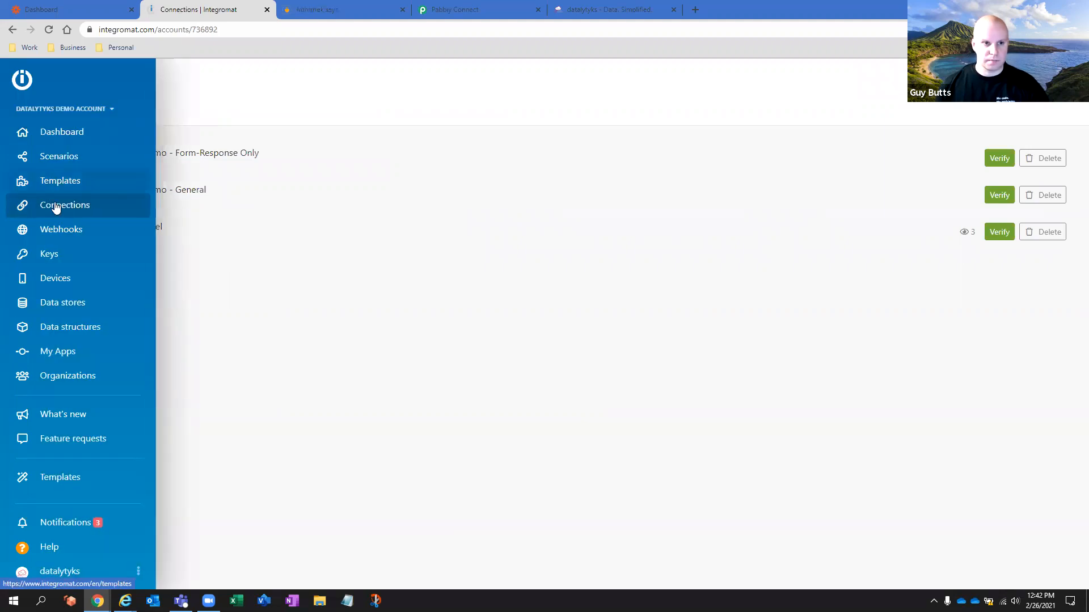
{"action": "left_click", "coordinate": [58, 156]}
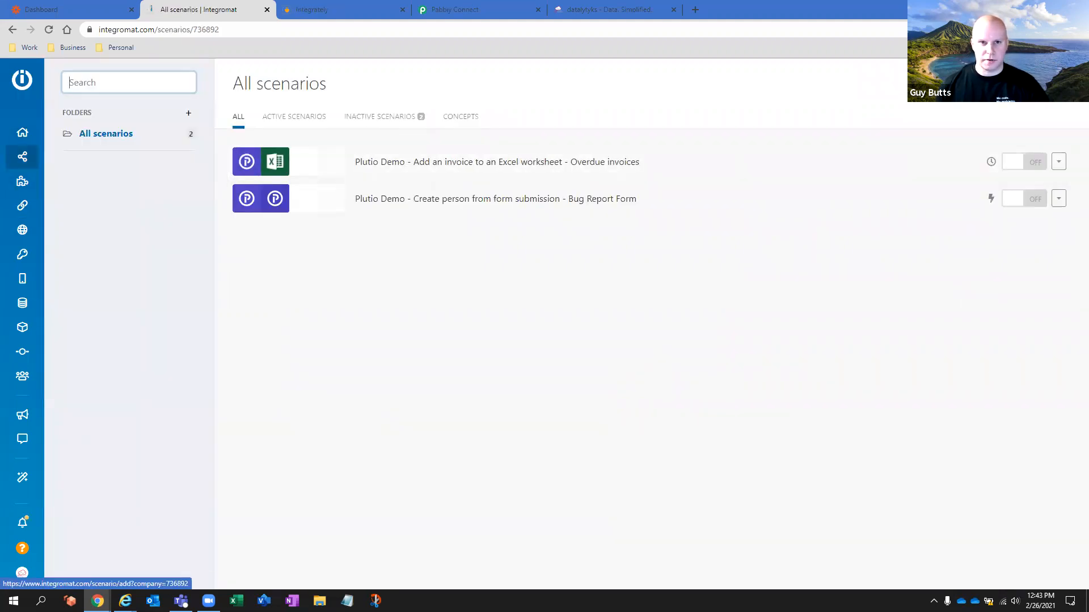
Step: Create a new scenario from the Integromat dashboard with Plutio as the service to integrate
{"action": "left_click", "coordinate": [142, 135]}
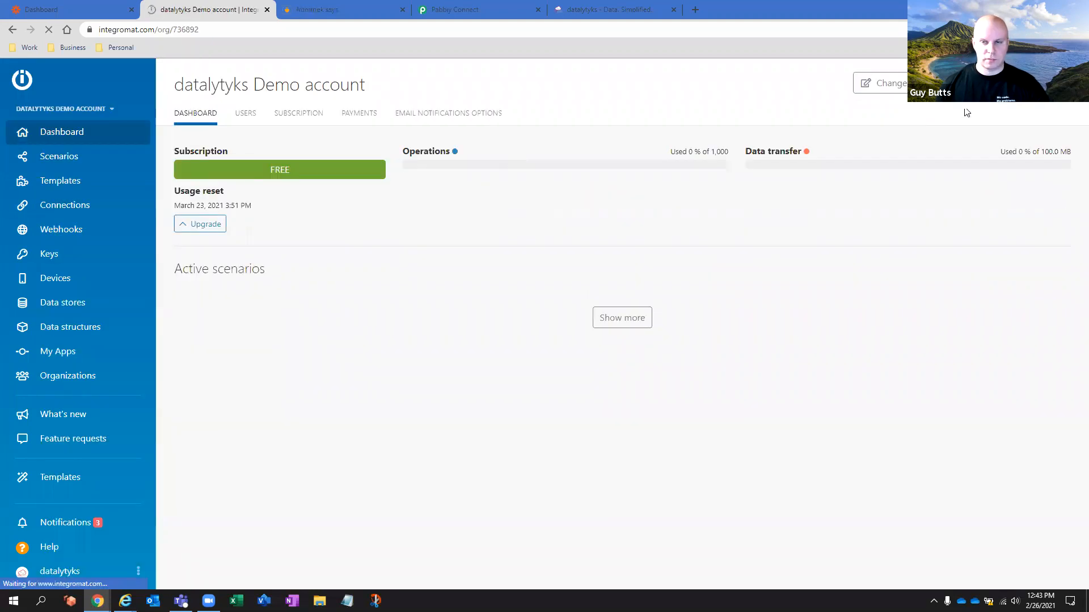
{"action": "left_click", "coordinate": [1015, 83]}
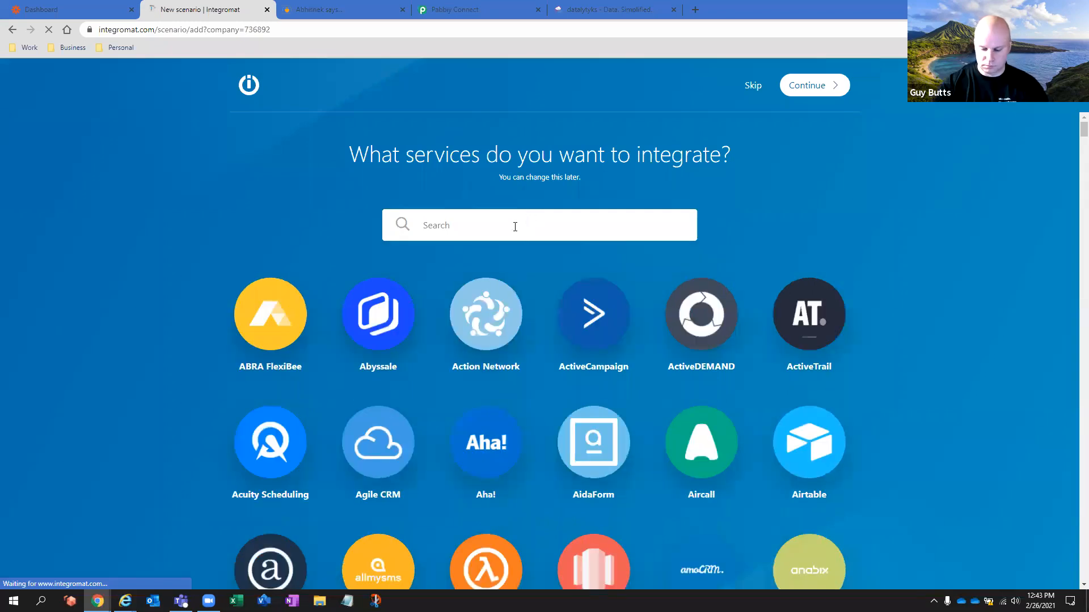
{"action": "left_click", "coordinate": [514, 227]}
{"action": "type", "text": "plutio"}
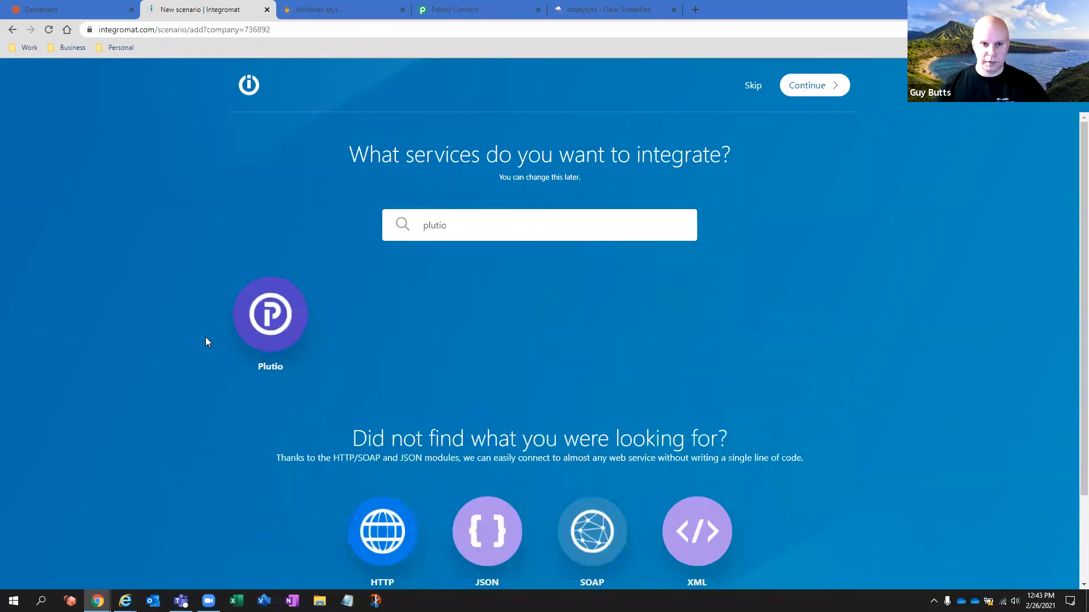
{"action": "left_click", "coordinate": [270, 314]}
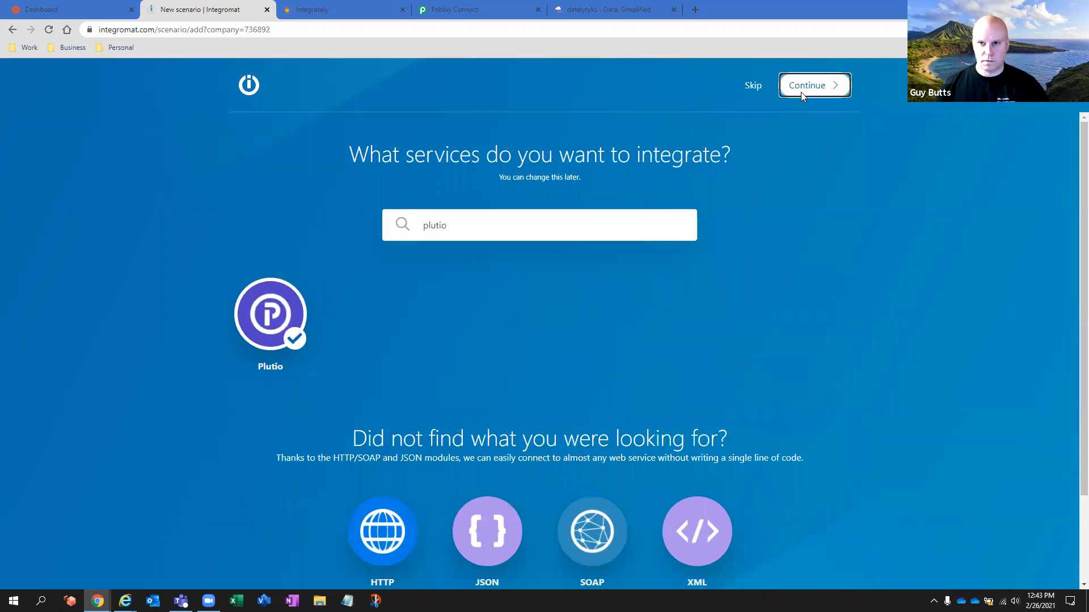
{"action": "left_click", "coordinate": [801, 92]}
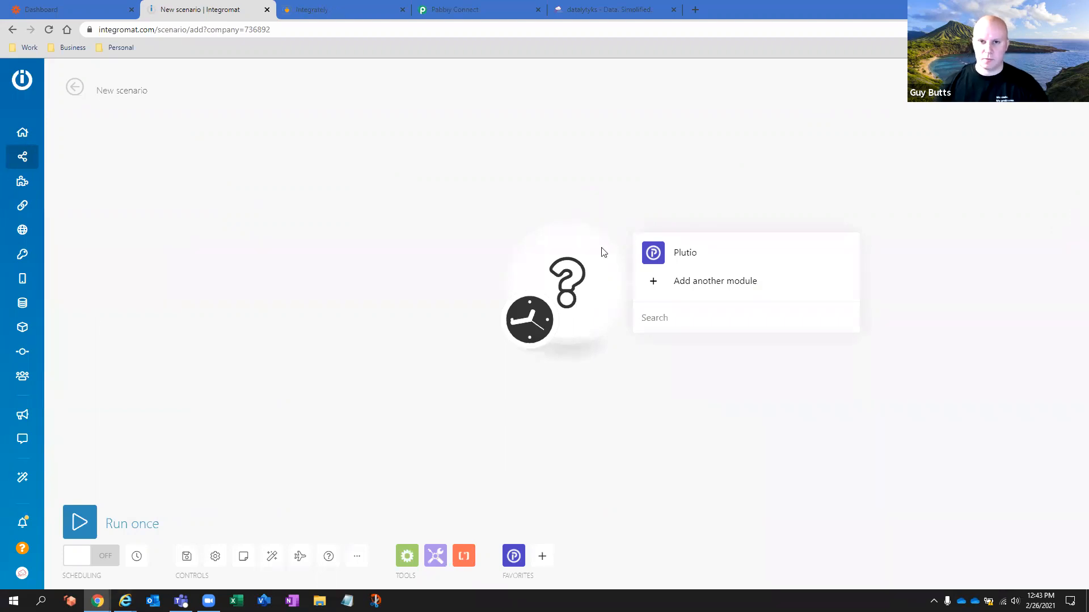
Step: Browse the Plutio modules and set the scenario's first module to Watch Projects
{"action": "left_click", "coordinate": [659, 256]}
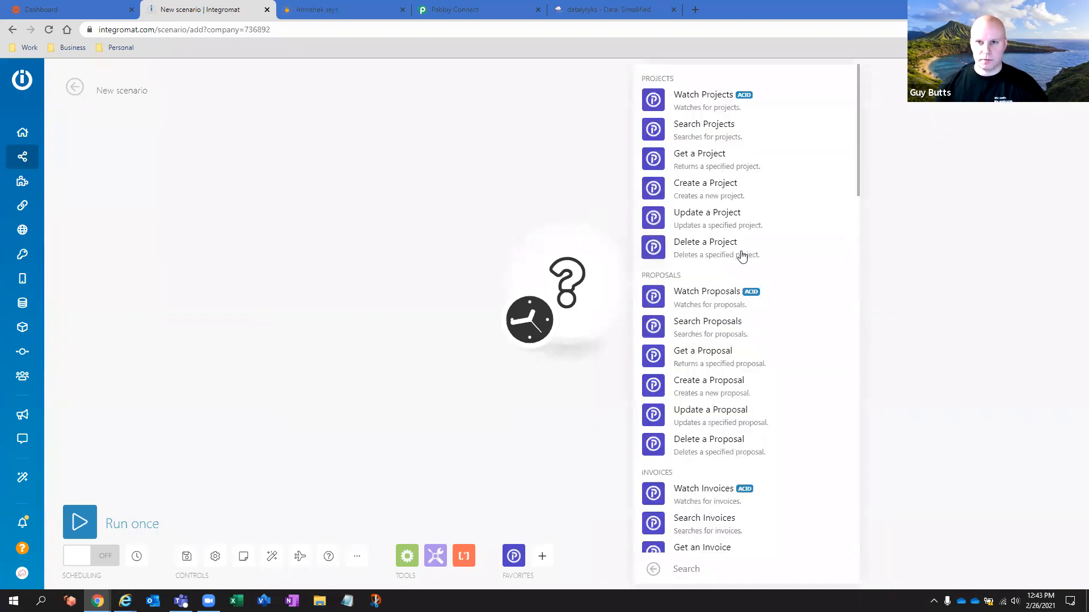
{"action": "scroll", "coordinate": [741, 257], "scroll_direction": "down", "scroll_amount": 15}
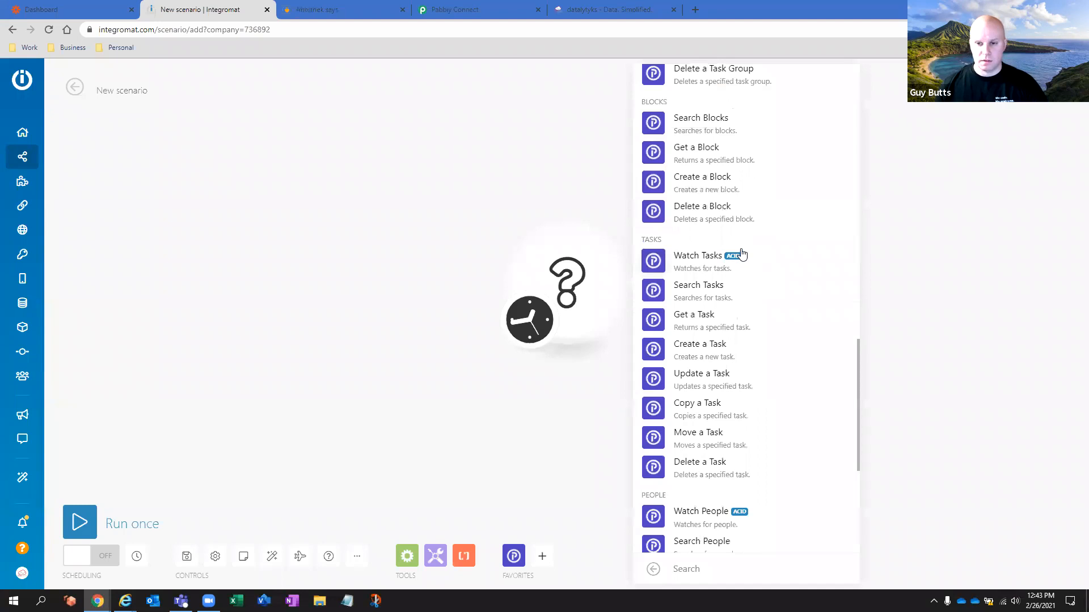
{"action": "scroll", "coordinate": [741, 254], "scroll_direction": "down", "scroll_amount": 2}
{"action": "scroll", "coordinate": [741, 254], "scroll_direction": "up", "scroll_amount": 15}
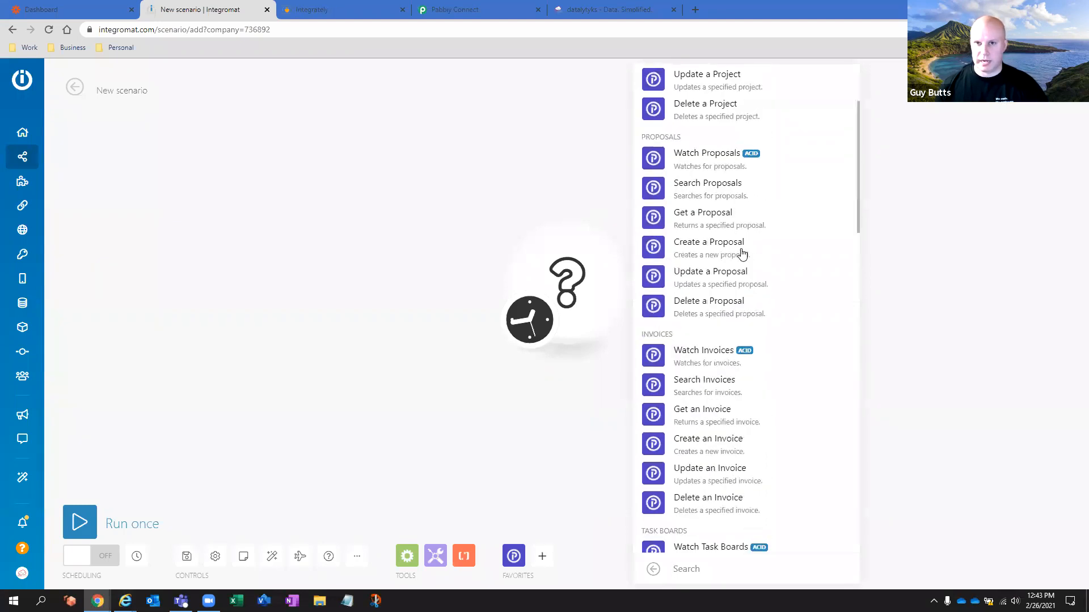
{"action": "scroll", "coordinate": [742, 253], "scroll_direction": "up", "scroll_amount": 3}
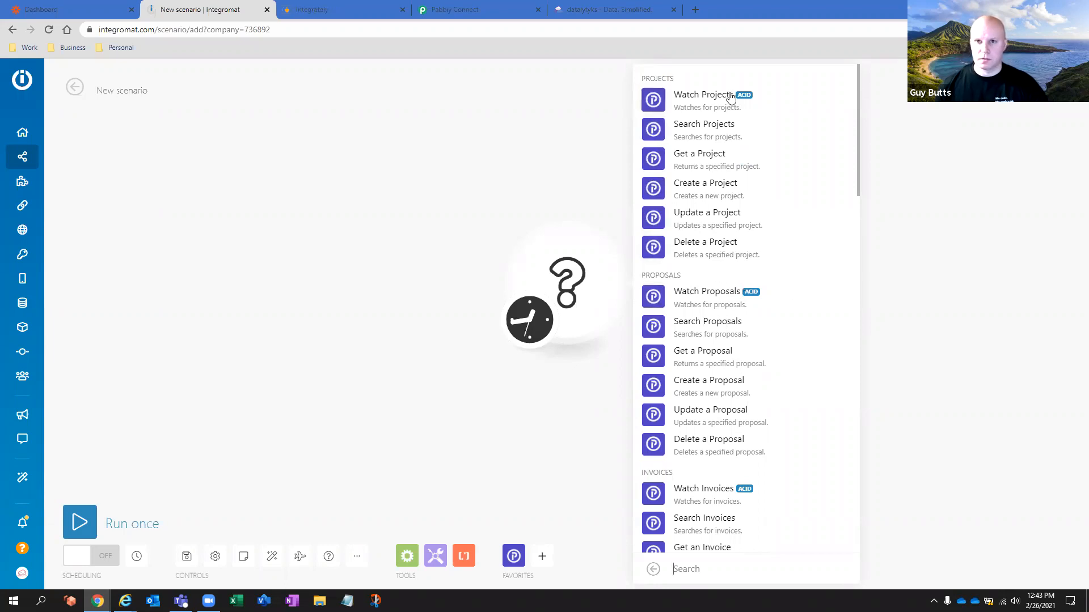
{"action": "left_click", "coordinate": [729, 96]}
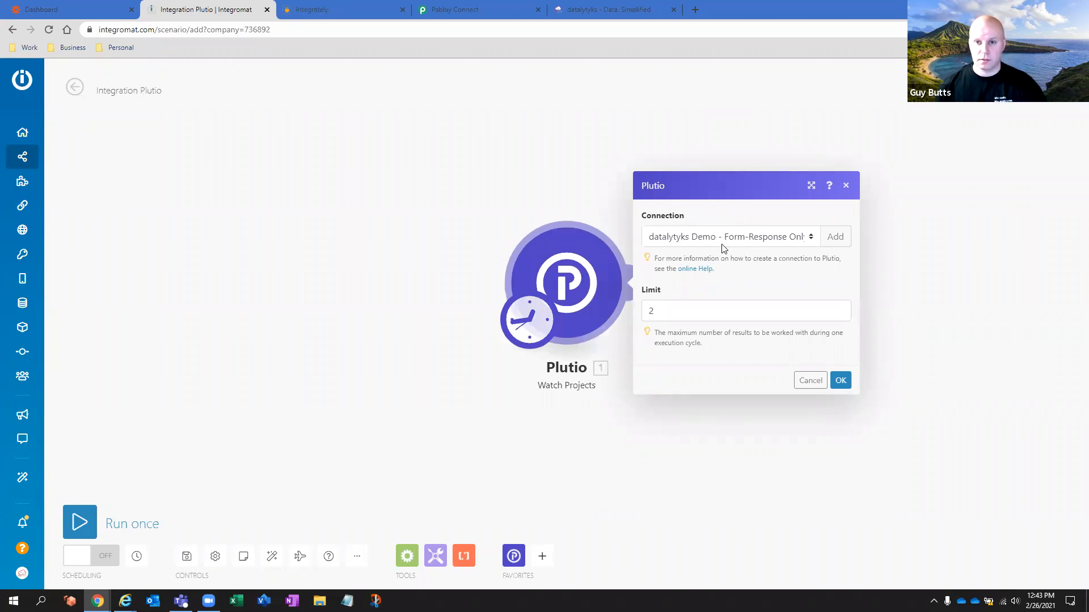
Step: Add a new connection for the Watch Projects module and name it "Plutio General 2"
{"action": "left_click", "coordinate": [724, 242]}
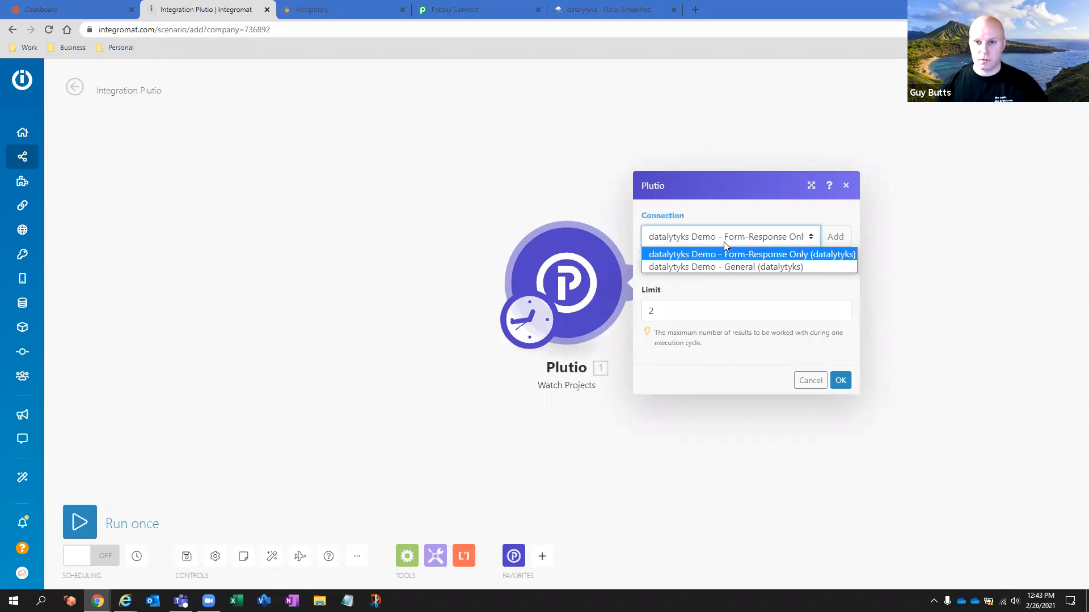
{"action": "left_click", "coordinate": [726, 287]}
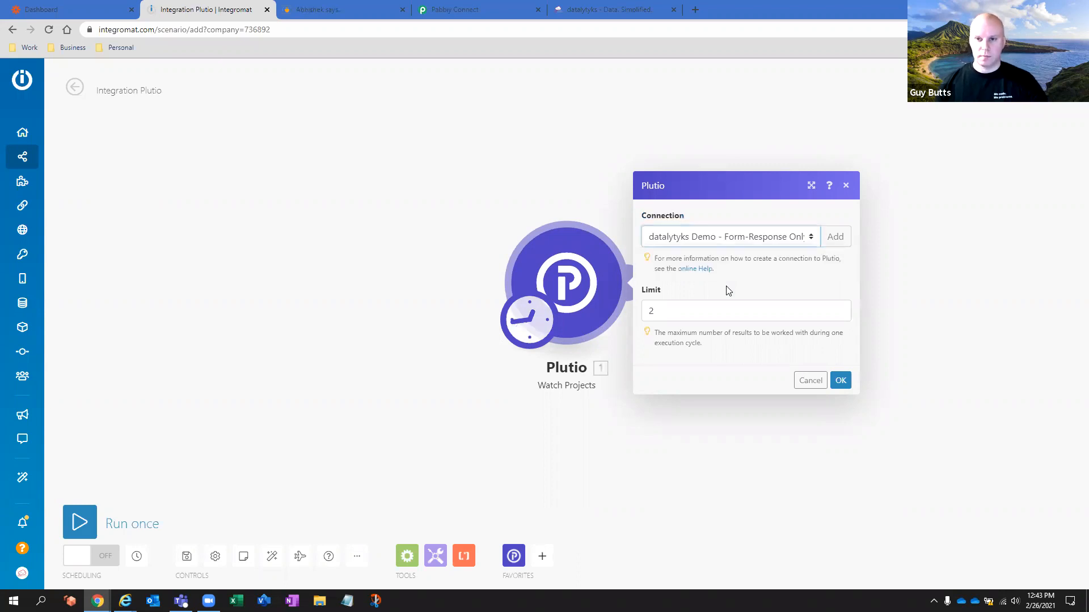
{"action": "left_click", "coordinate": [837, 240]}
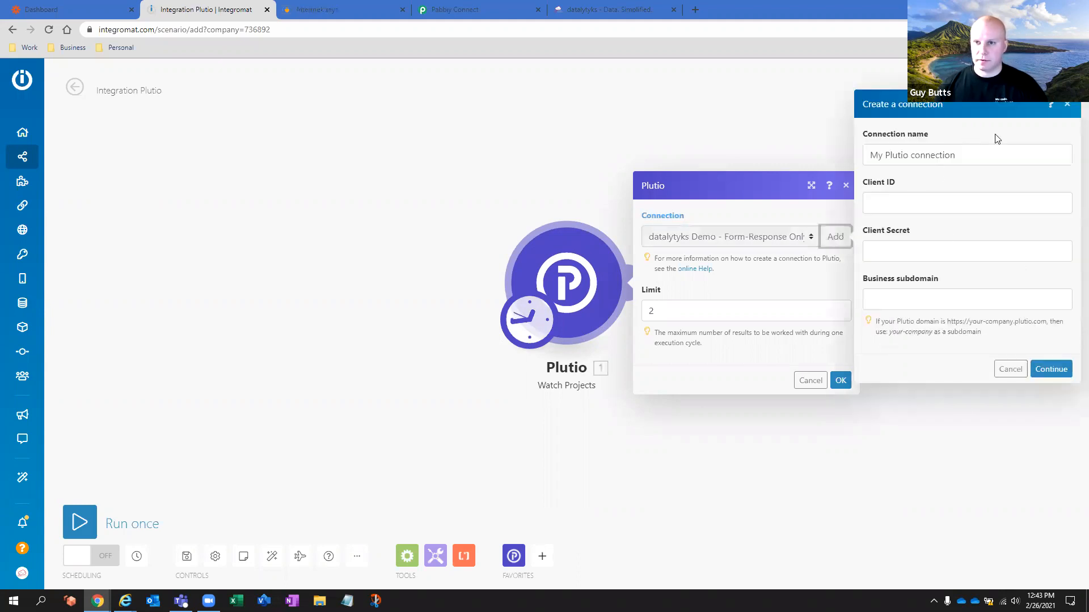
{"action": "left_click_drag", "start_coordinate": [961, 151], "coordinate": [869, 150]}
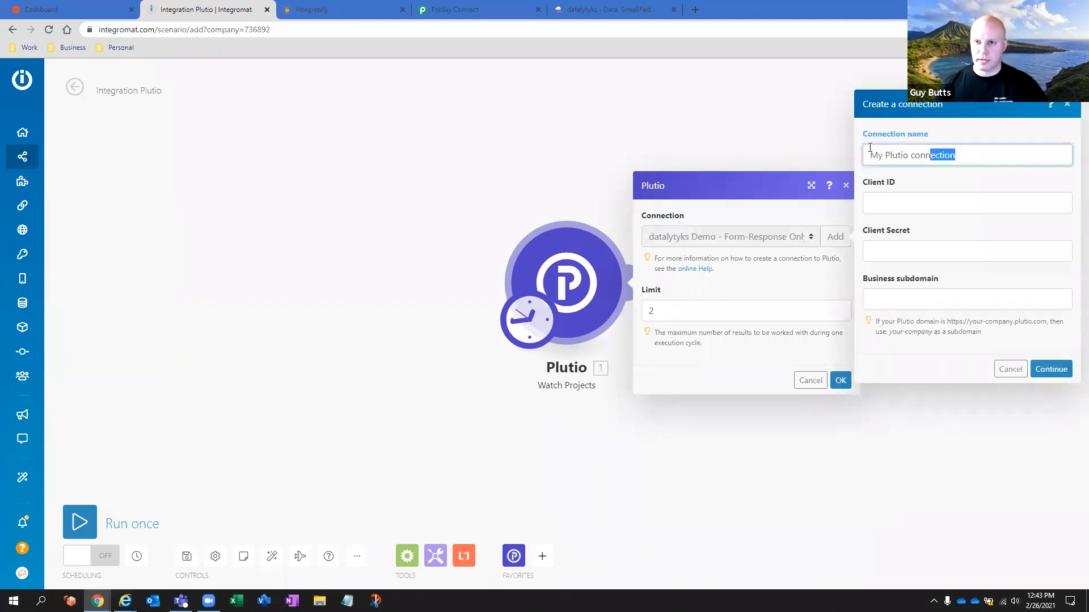
{"action": "key", "text": "BackSpace"}
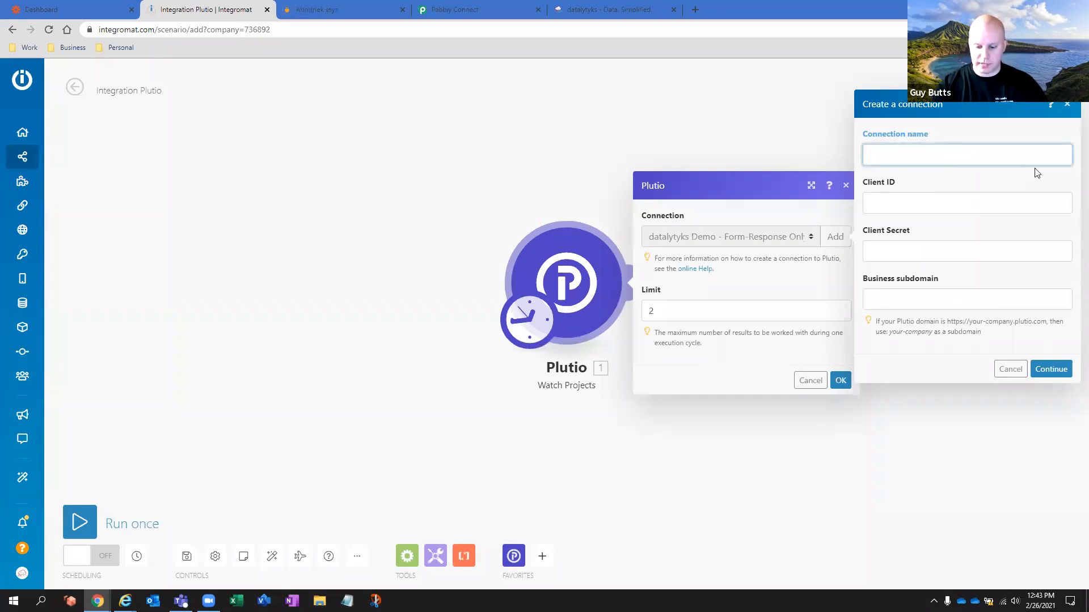
{"action": "type", "text": "Plu"}
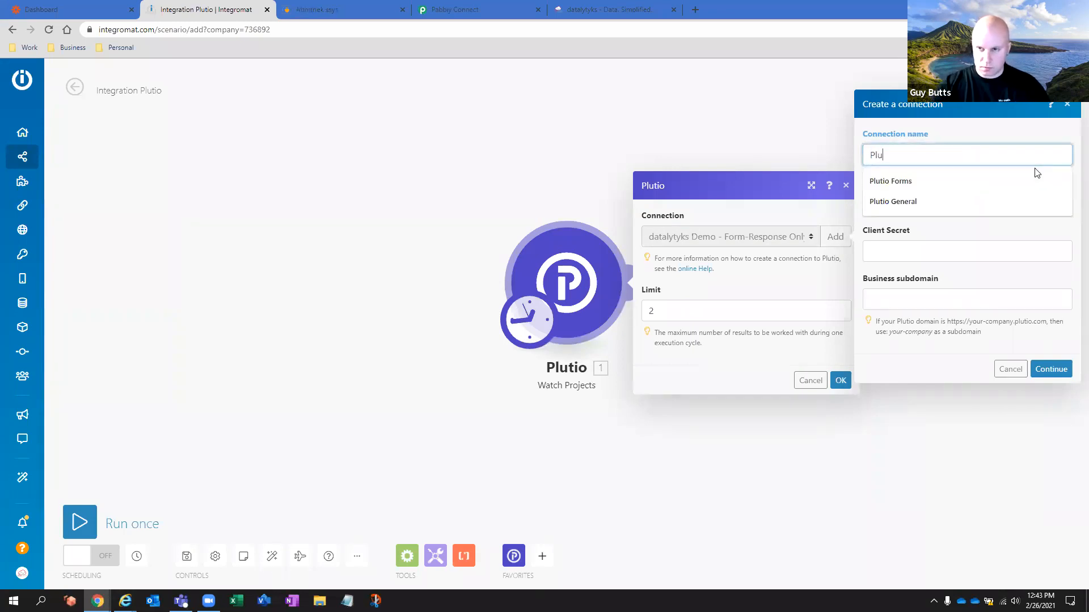
{"action": "type", "text": "tio General 2"}
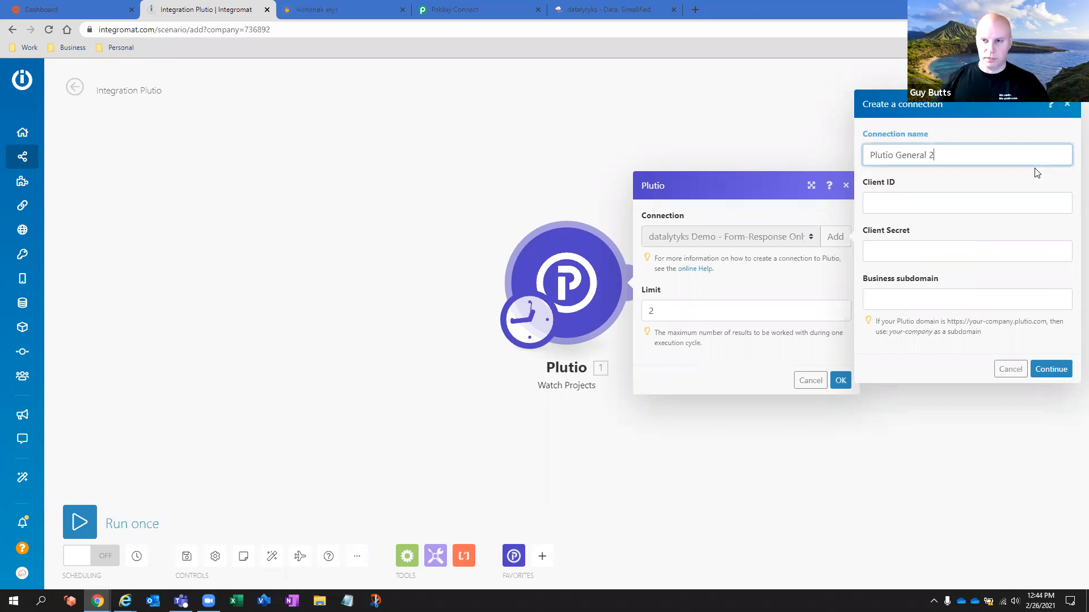
Step: Switch to Plutio and review the "datalytyks - Integromat - General" API connection and the list of connections in the API manager
{"action": "left_click", "coordinate": [965, 199]}
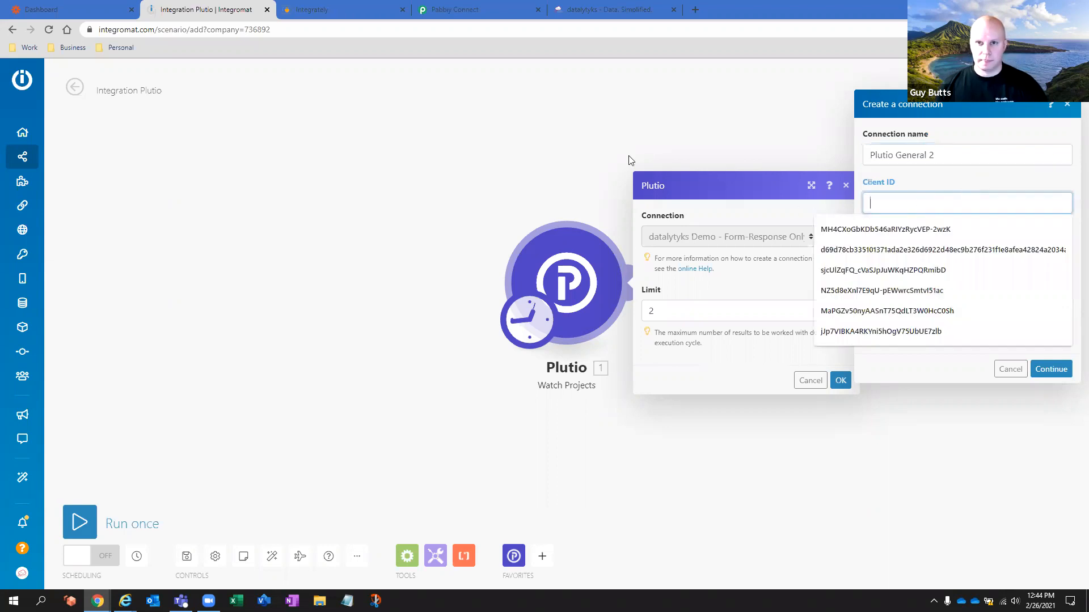
{"action": "left_click", "coordinate": [623, 12]}
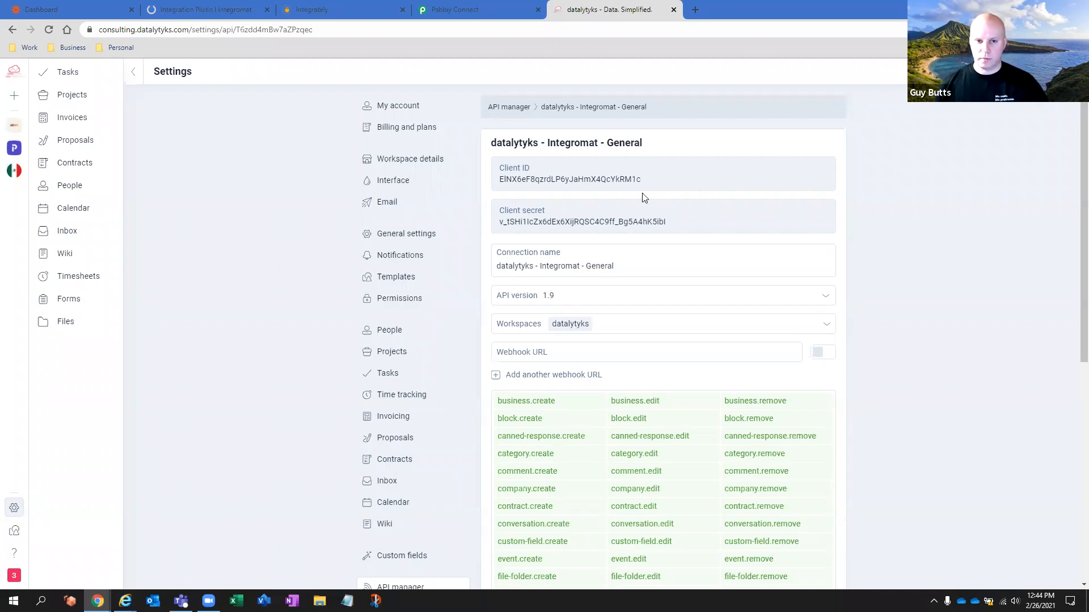
{"action": "scroll", "coordinate": [678, 214], "scroll_direction": "down", "scroll_amount": 2}
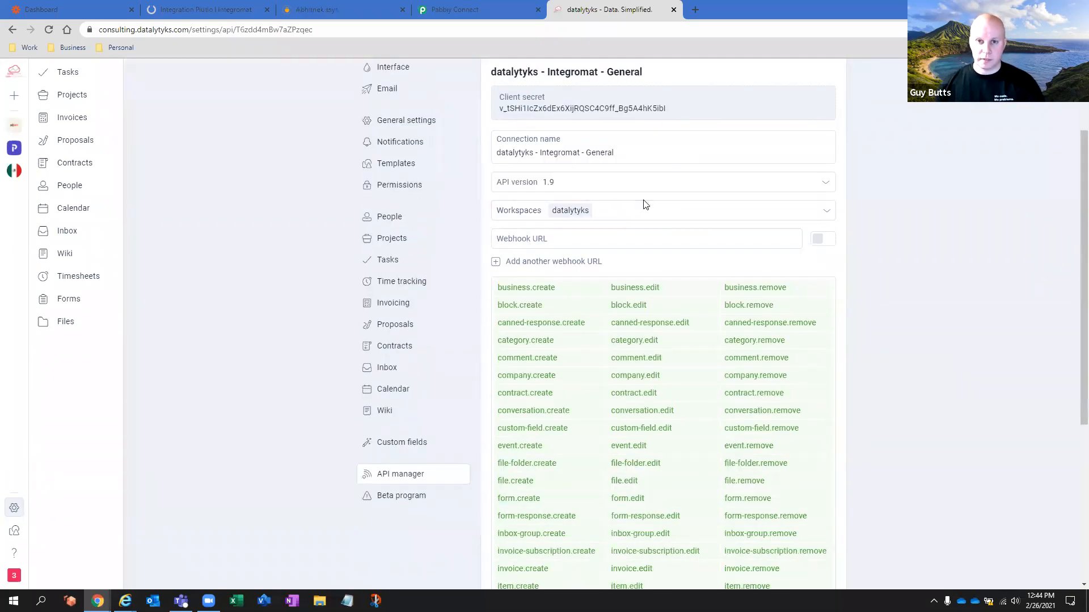
{"action": "scroll", "coordinate": [644, 204], "scroll_direction": "up", "scroll_amount": 2}
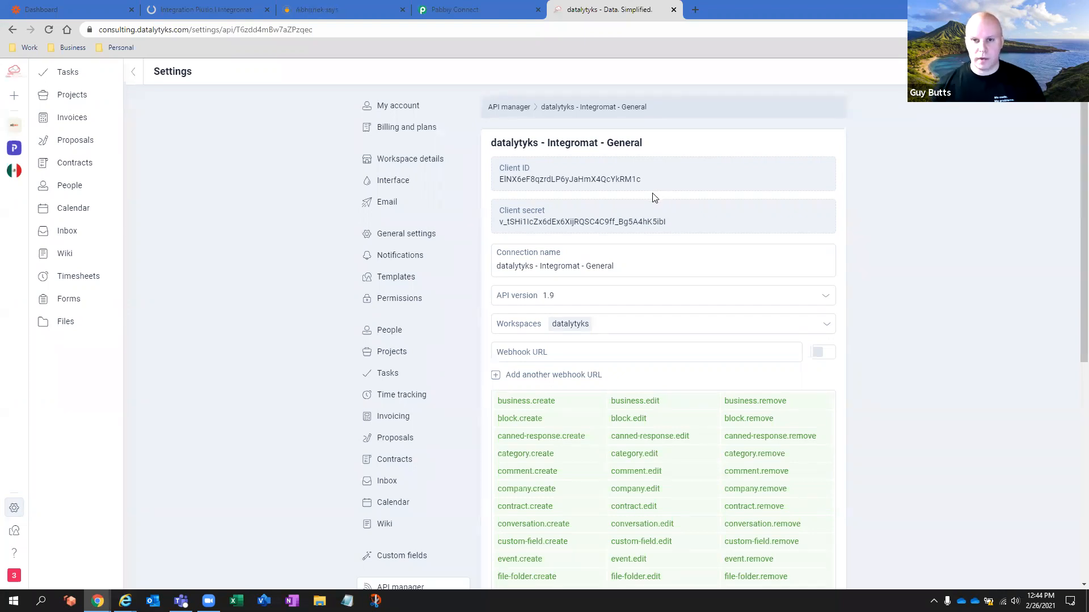
{"action": "scroll", "coordinate": [652, 197], "scroll_direction": "down", "scroll_amount": 1}
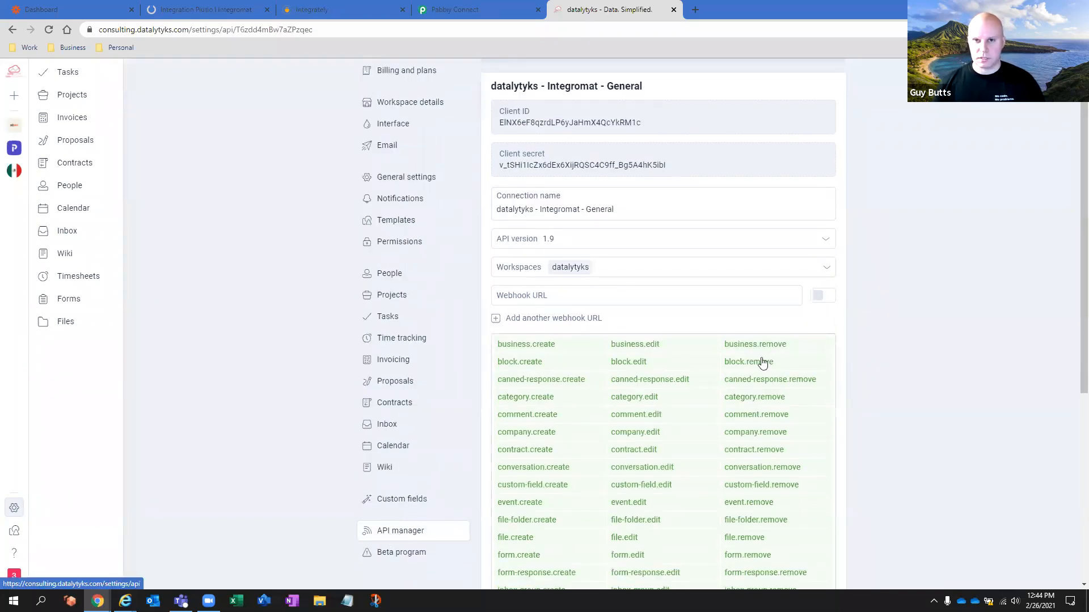
{"action": "scroll", "coordinate": [759, 361], "scroll_direction": "up", "scroll_amount": 1}
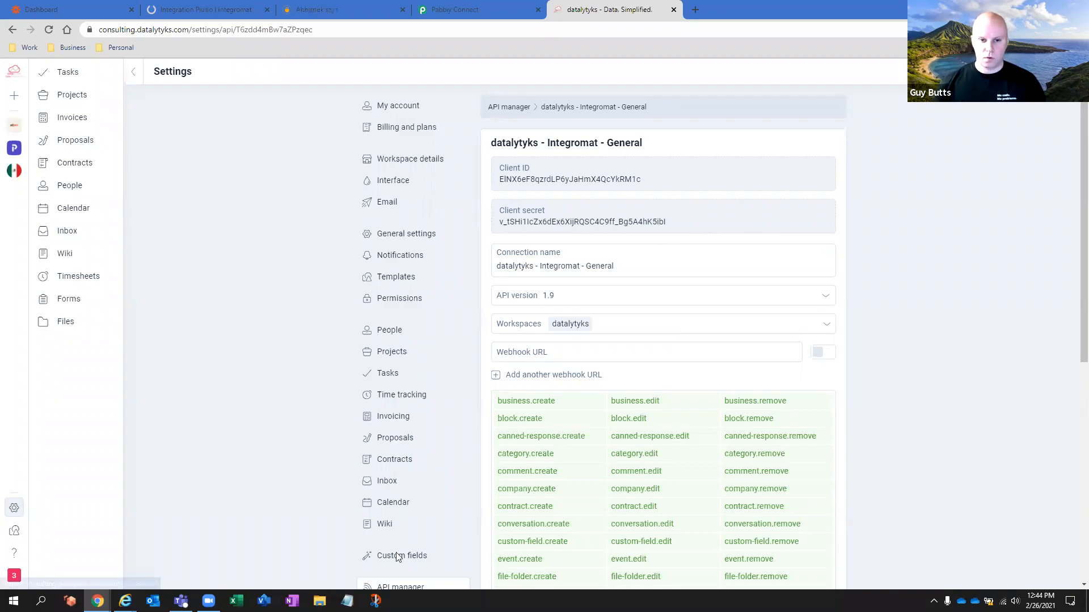
{"action": "left_click", "coordinate": [401, 587]}
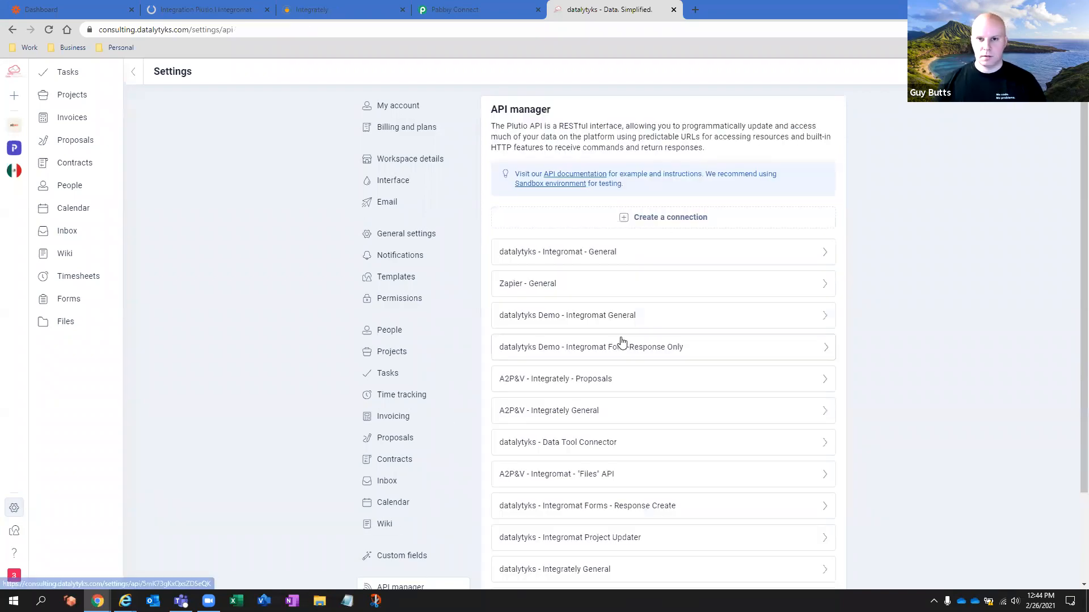
{"action": "scroll", "coordinate": [619, 340], "scroll_direction": "down", "scroll_amount": 2}
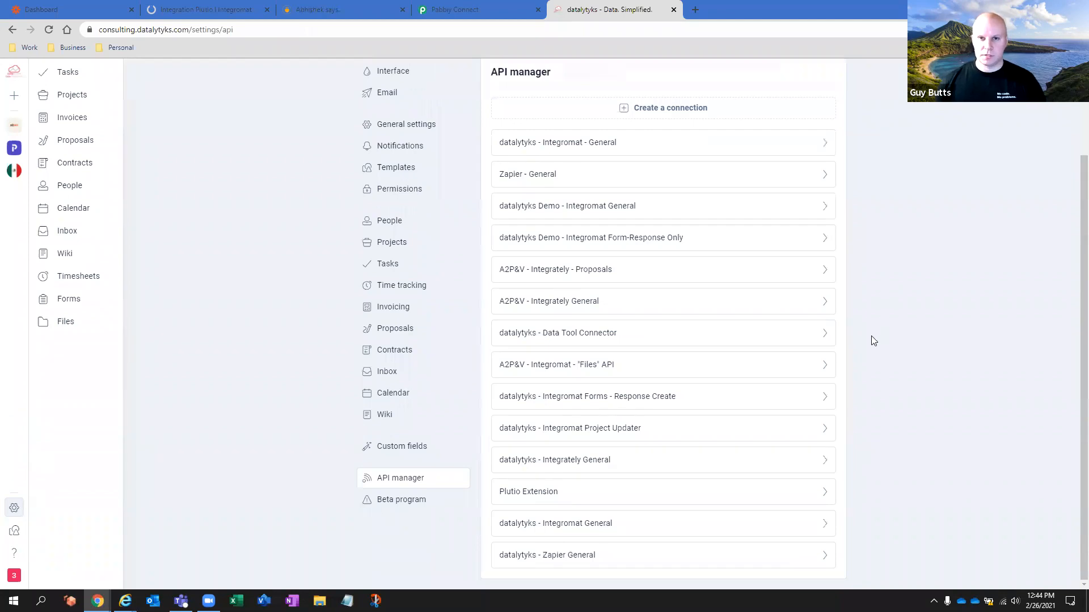
{"action": "scroll", "coordinate": [867, 339], "scroll_direction": "up", "scroll_amount": 2}
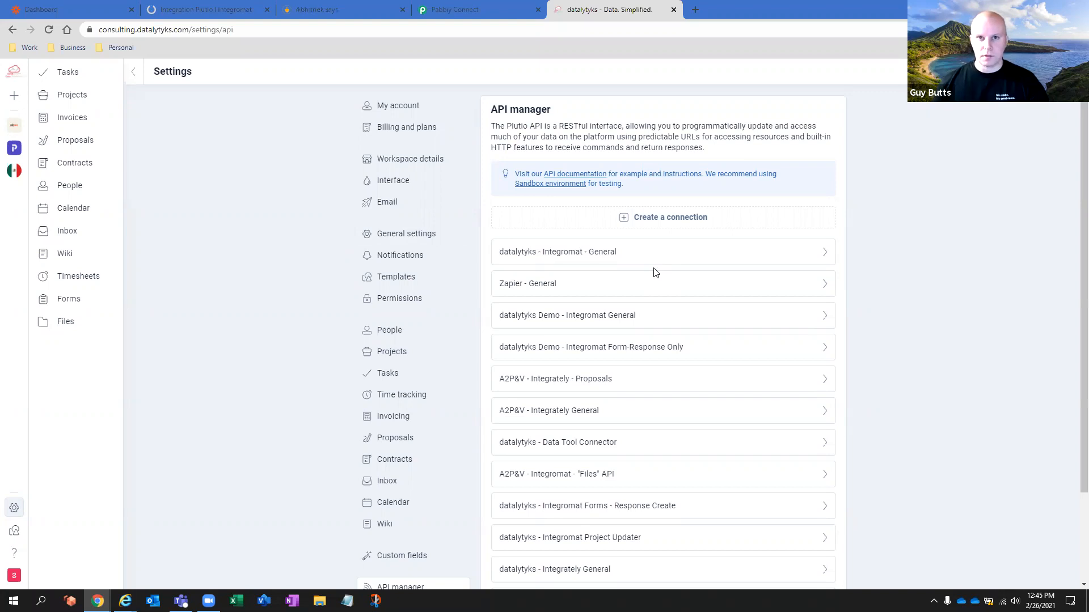
Step: Copy the client ID of Plutio's "datalytyks - Integromat - General" connection and paste it as the Client ID of the new Integromat connection
{"action": "left_click", "coordinate": [617, 250]}
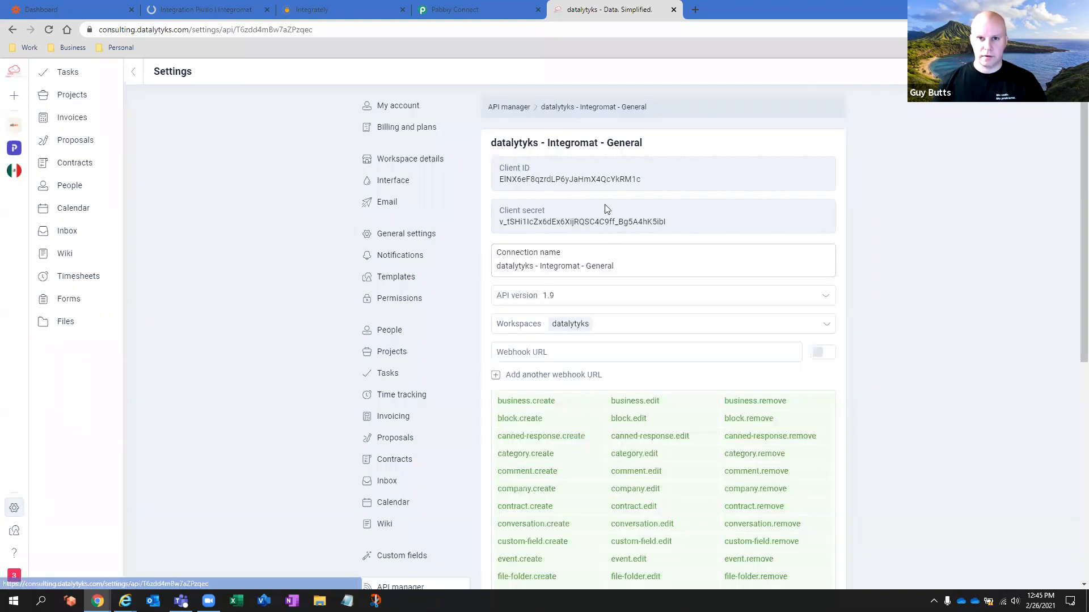
{"action": "double_click", "coordinate": [570, 179]}
{"action": "key", "text": "ctrl+c"}
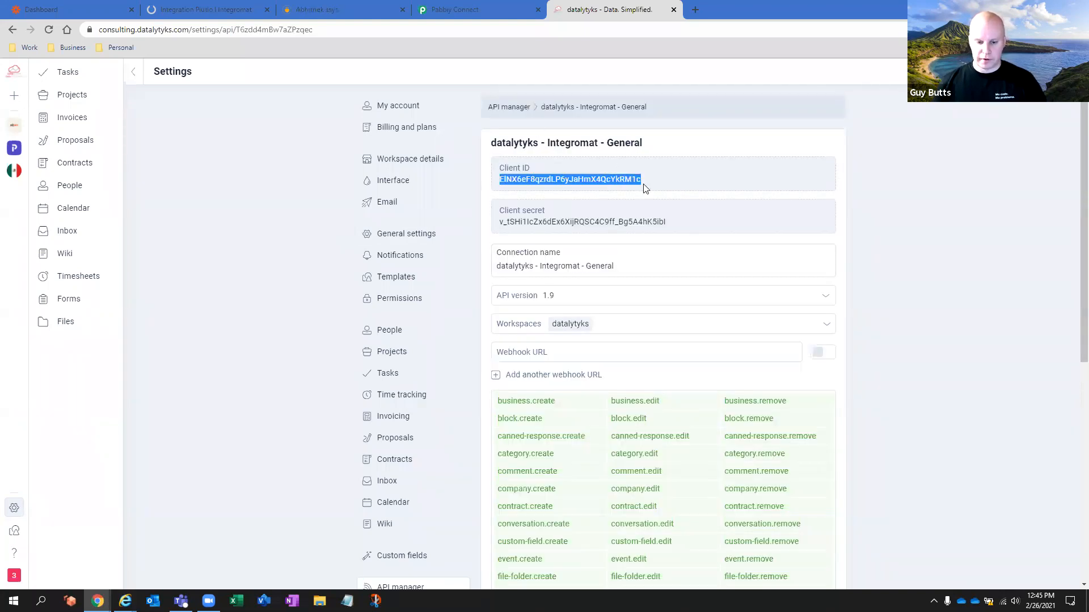
{"action": "left_click", "coordinate": [206, 12]}
{"action": "left_click", "coordinate": [916, 194]}
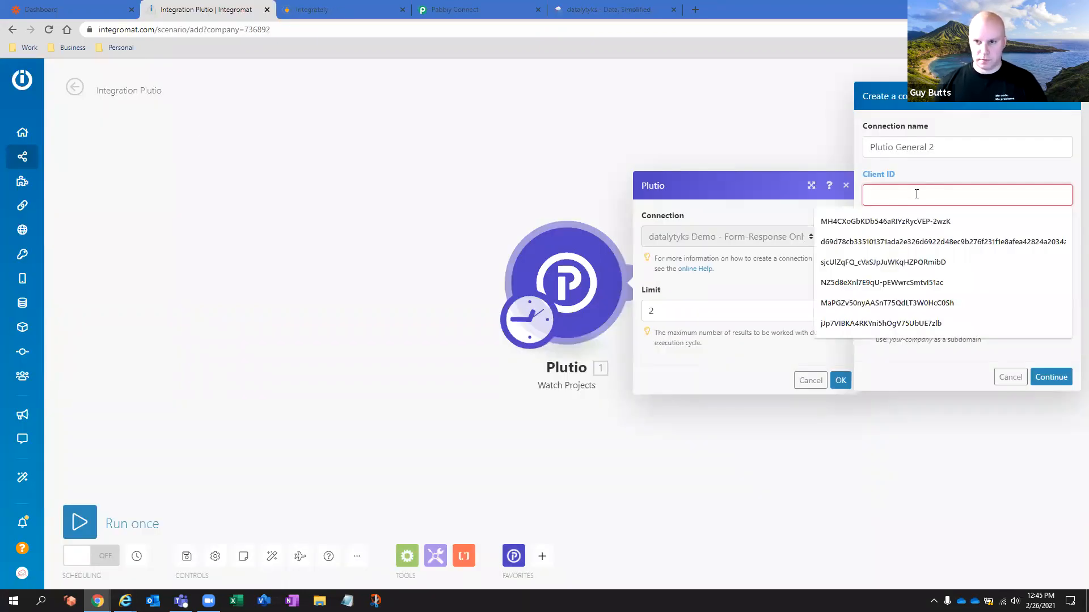
{"action": "key", "text": "ctrl+v"}
Step: Copy the client secret from the same Plutio API connection and paste it as the Client Secret of the new Integromat connection
{"action": "left_click", "coordinate": [964, 252]}
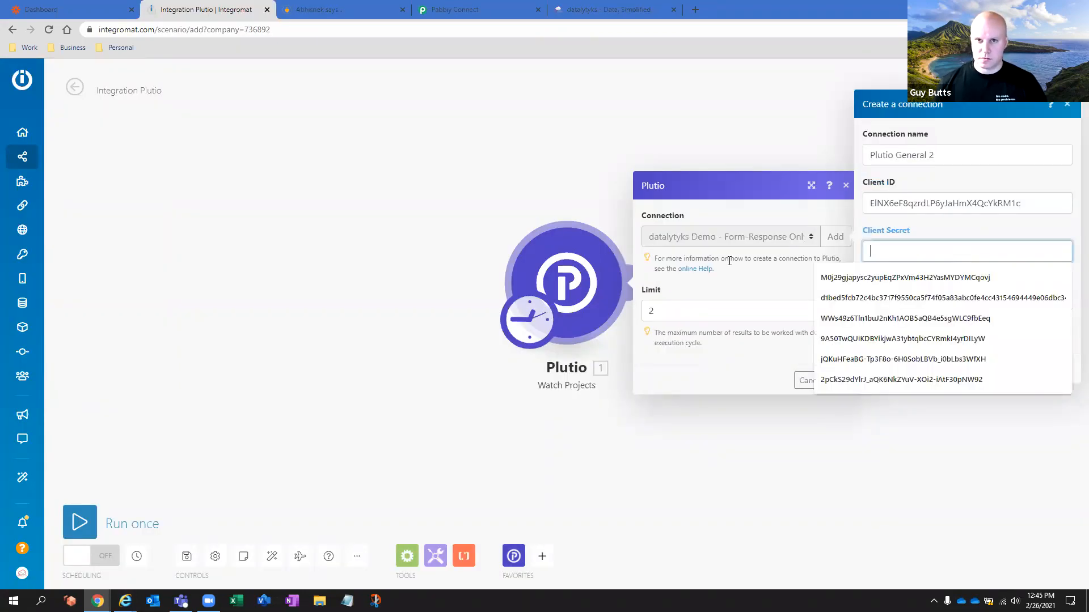
{"action": "left_click", "coordinate": [583, 17]}
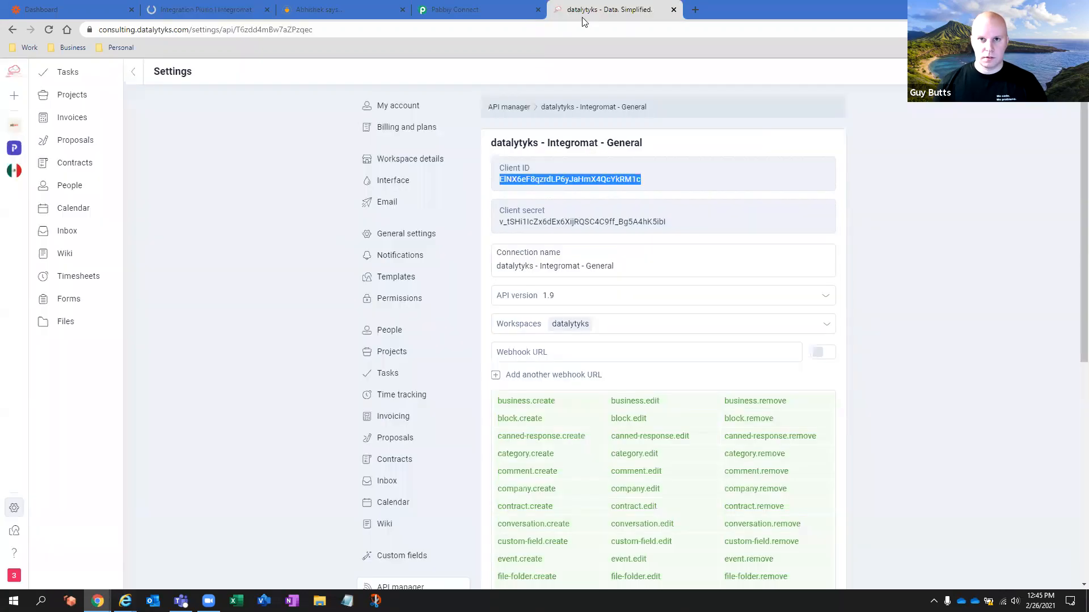
{"action": "left_click", "coordinate": [604, 223]}
{"action": "key", "text": "ctrl+c"}
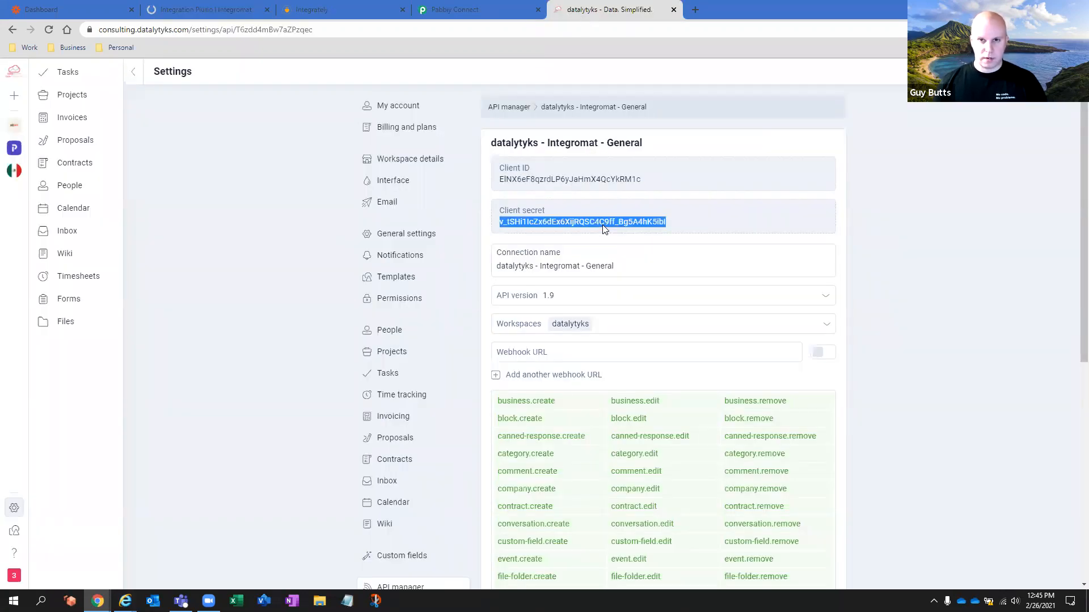
{"action": "left_click", "coordinate": [207, 10]}
{"action": "key", "text": "ctrl+v"}
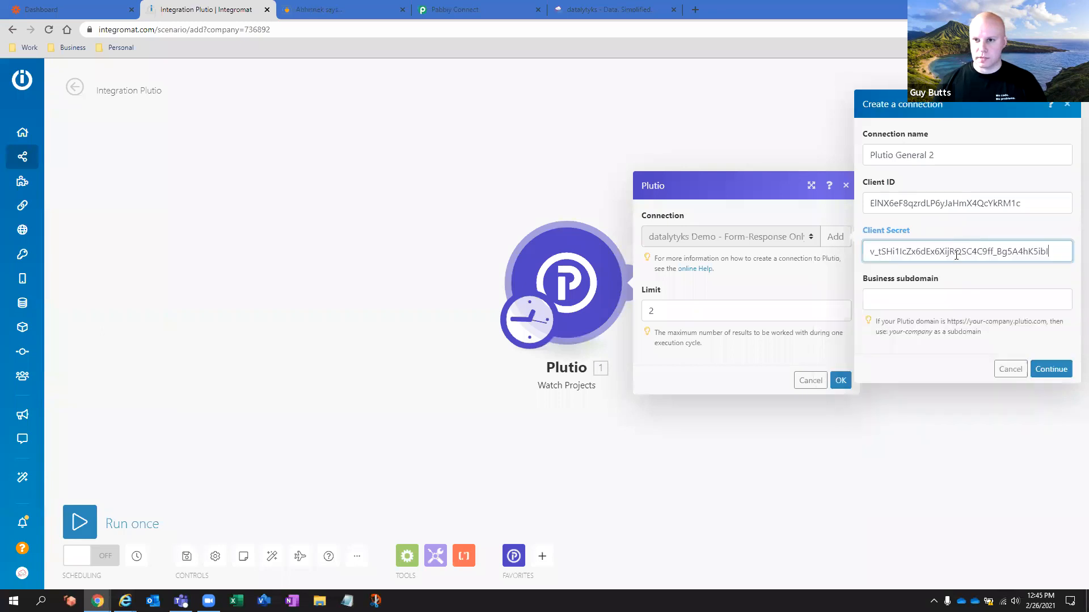
Step: Set the connection's business subdomain to "datalytyks" and create the connection
{"action": "left_click", "coordinate": [974, 300]}
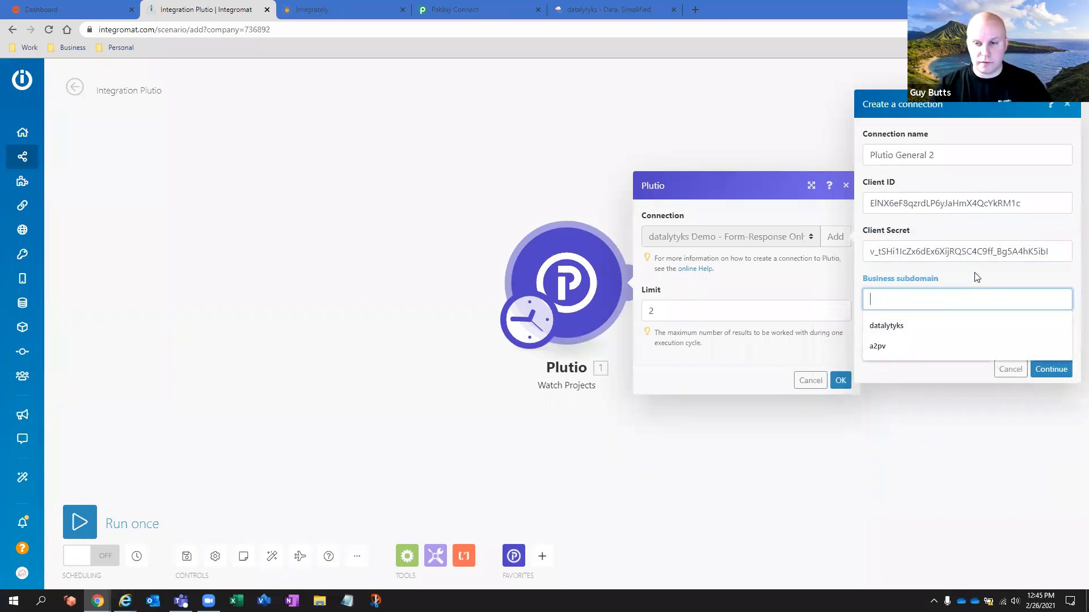
{"action": "type", "text": "datalytyks"}
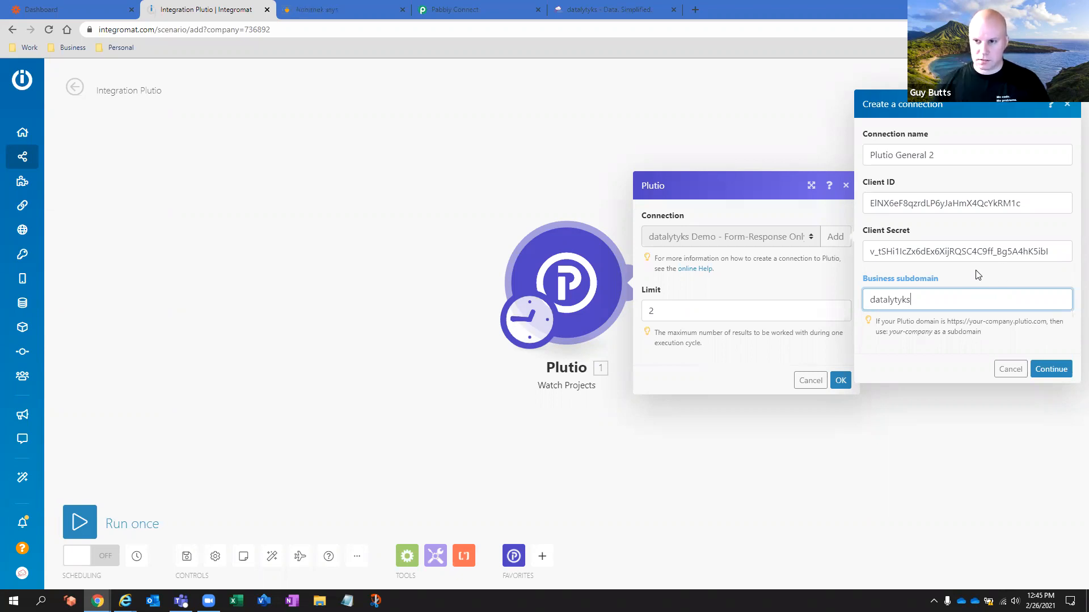
{"action": "left_click", "coordinate": [1050, 370]}
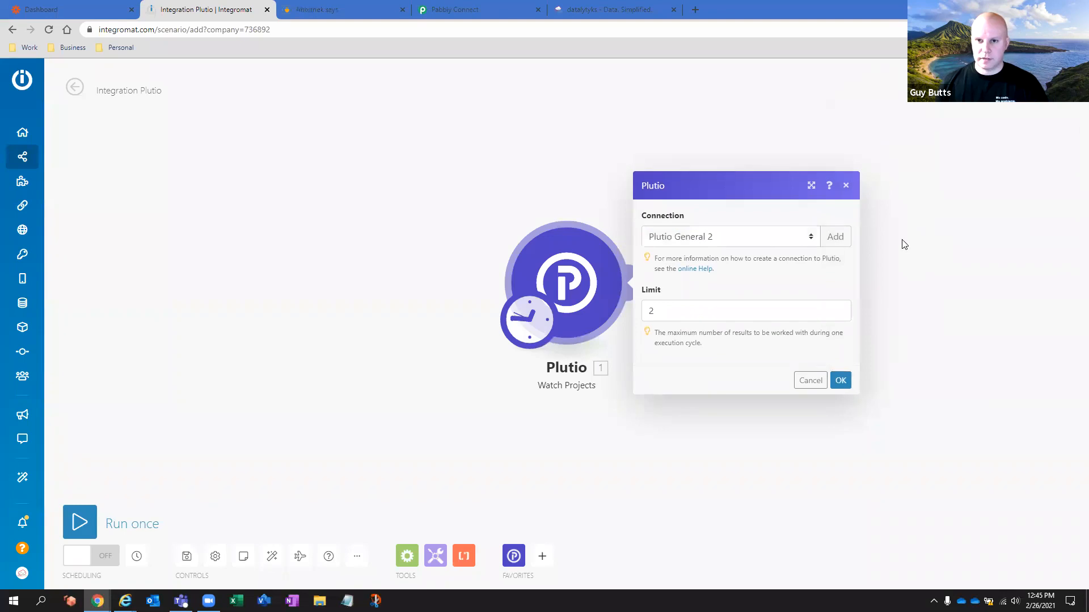
Step: Compare the connections offered for the Watch Projects module with the API connections listed in Plutio's API manager
{"action": "left_click", "coordinate": [809, 238]}
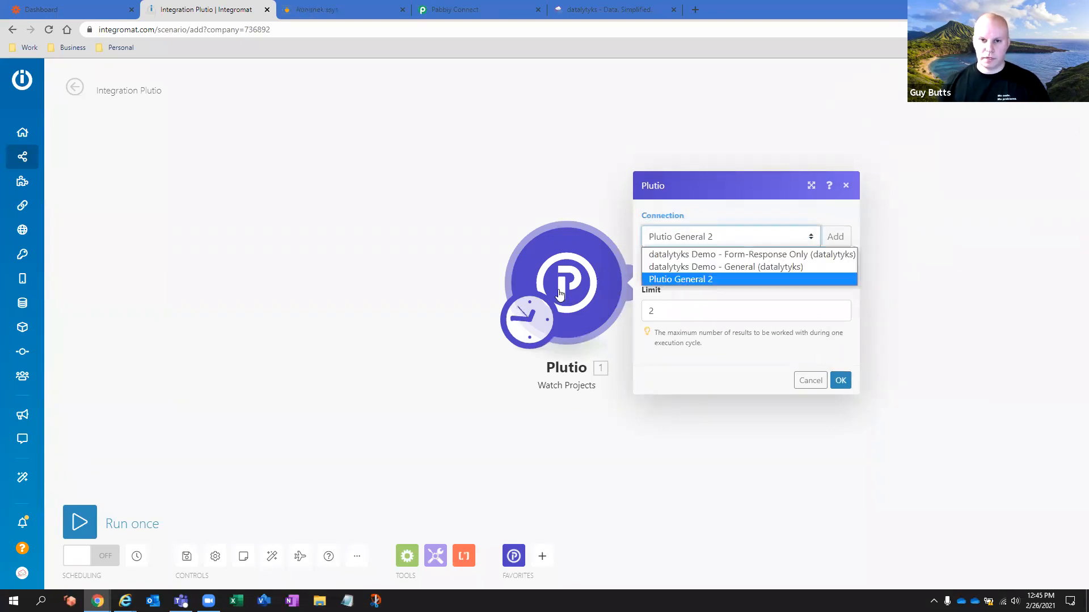
{"action": "mouse_move", "coordinate": [26, 162]}
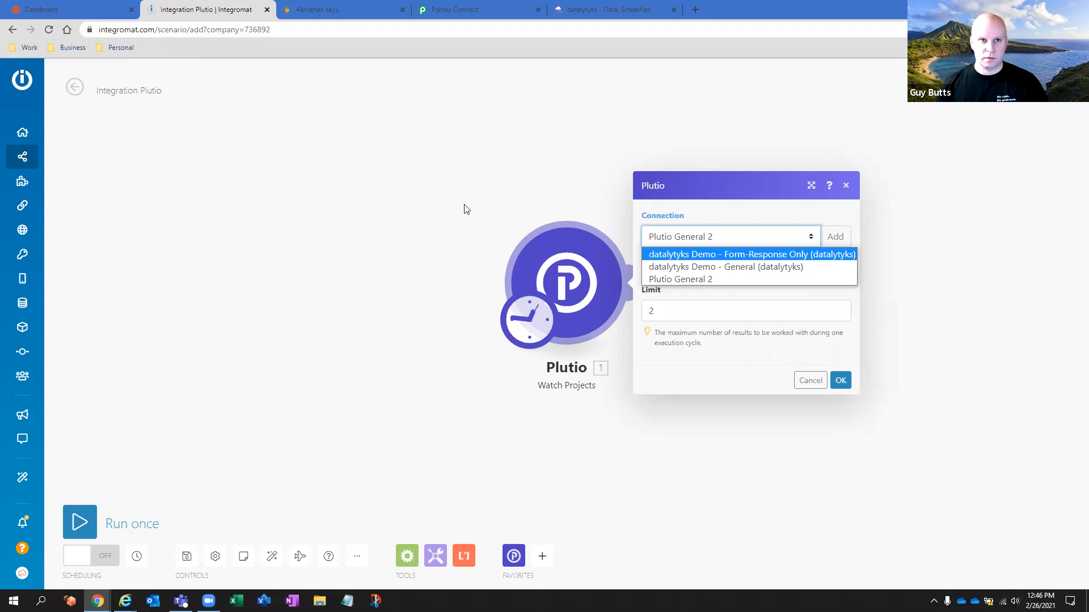
{"action": "left_click", "coordinate": [631, 5]}
{"action": "left_click", "coordinate": [631, 5]}
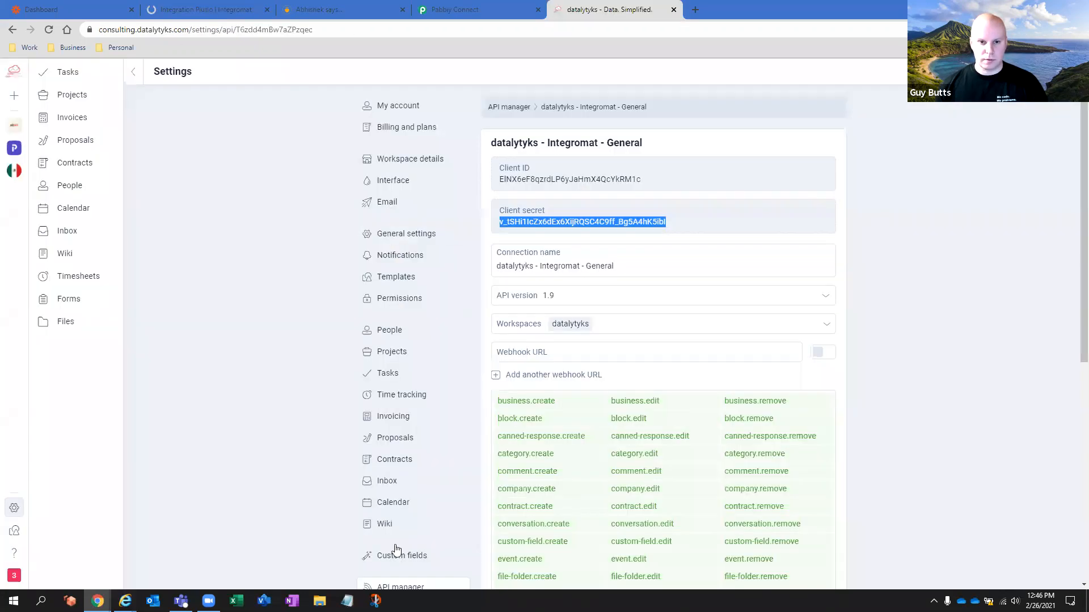
{"action": "left_click", "coordinate": [404, 584]}
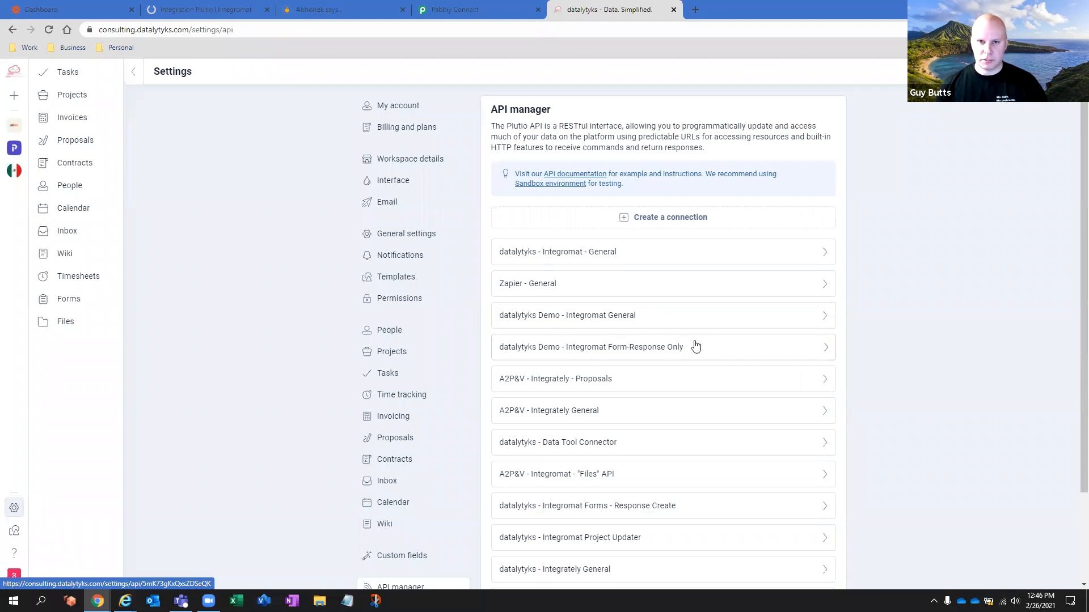
{"action": "left_click", "coordinate": [214, 5]}
Step: Assign the "Plutio General 2" connection to the Watch Projects module and have it start from now on
{"action": "left_click", "coordinate": [721, 237]}
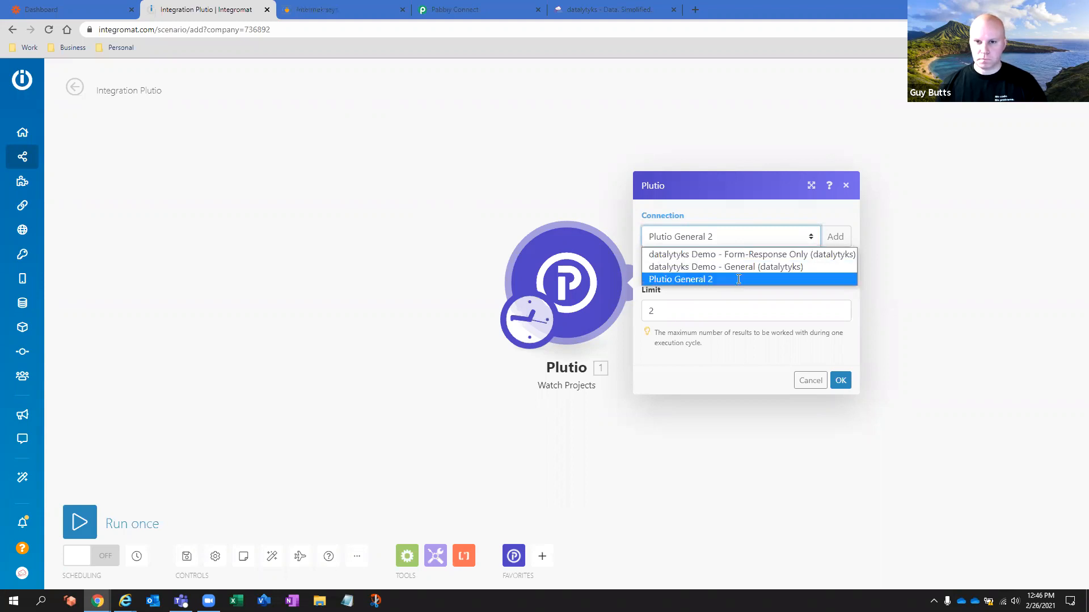
{"action": "left_click", "coordinate": [736, 279]}
{"action": "left_click", "coordinate": [841, 381]}
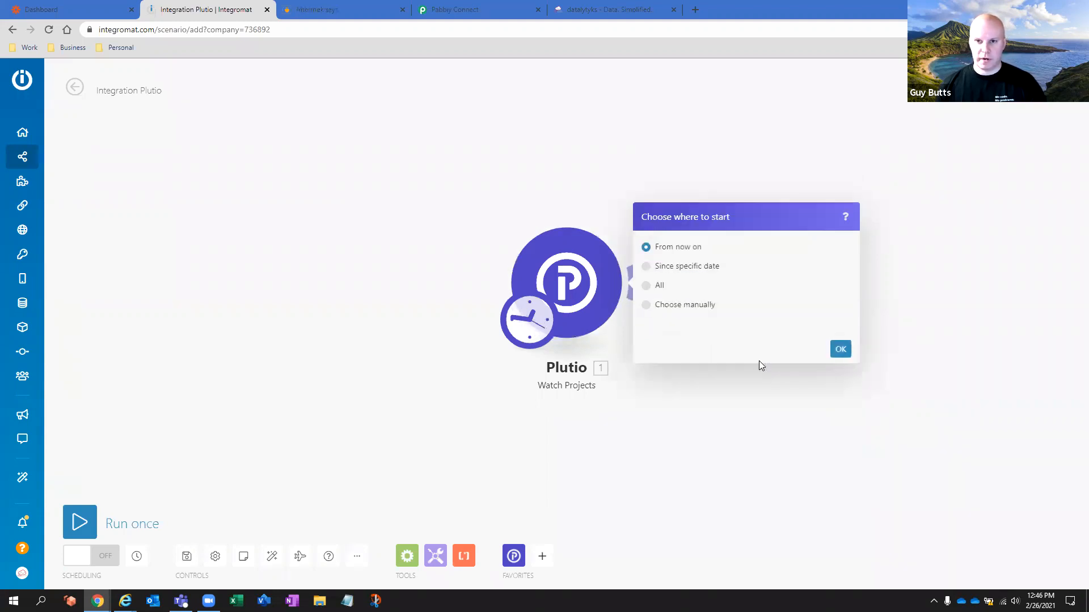
{"action": "left_click", "coordinate": [841, 350]}
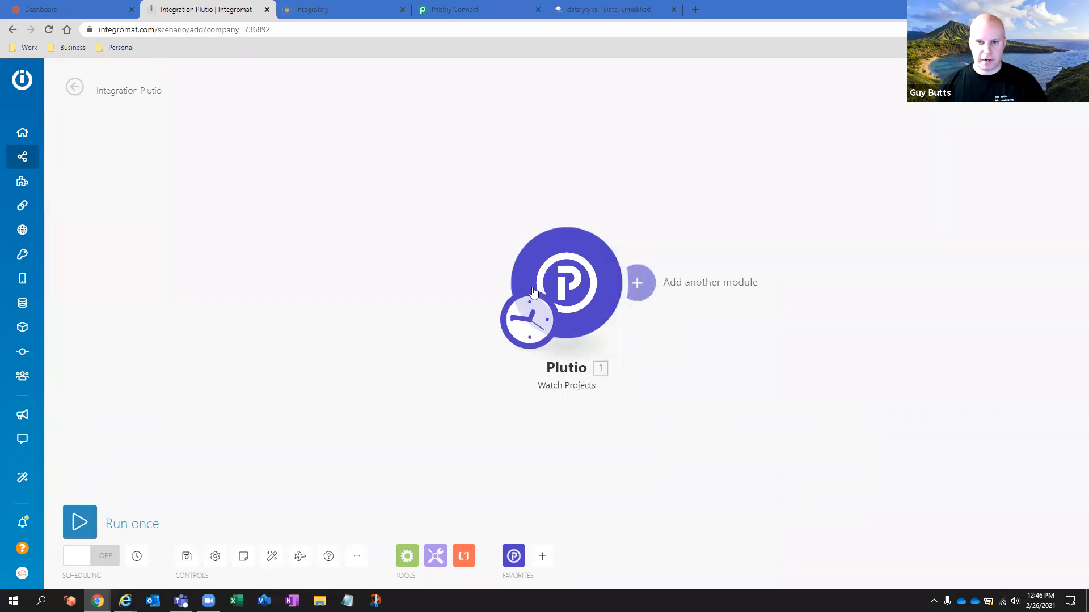
Step: Browse the Plutio actions available for a second module following Watch Projects, and dismiss the list without adding one
{"action": "left_click_drag", "start_coordinate": [614, 281], "coordinate": [265, 276]}
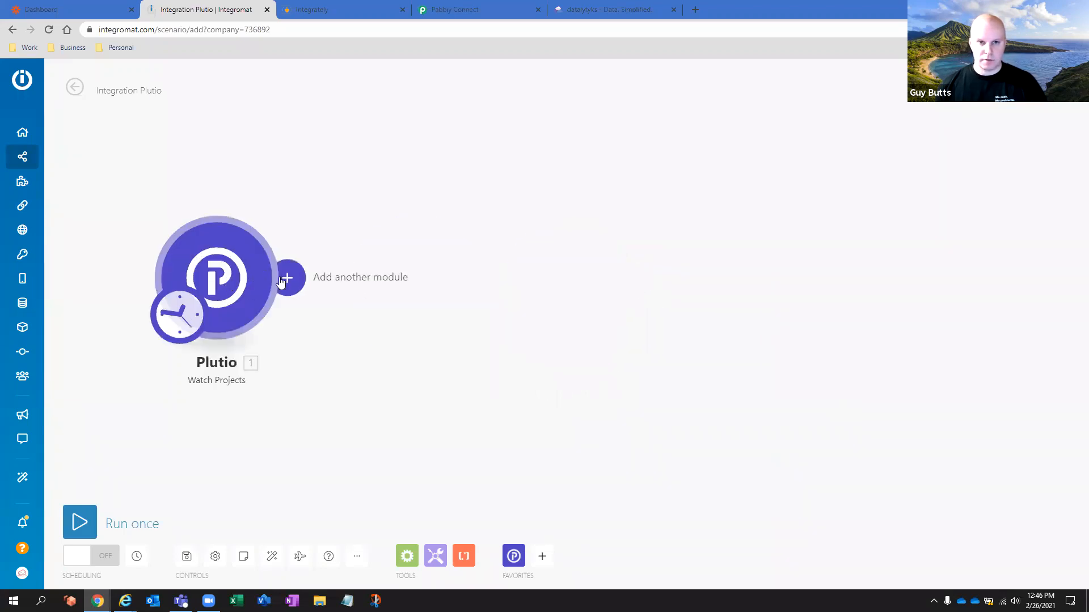
{"action": "left_click", "coordinate": [287, 277]}
{"action": "left_click", "coordinate": [562, 253]}
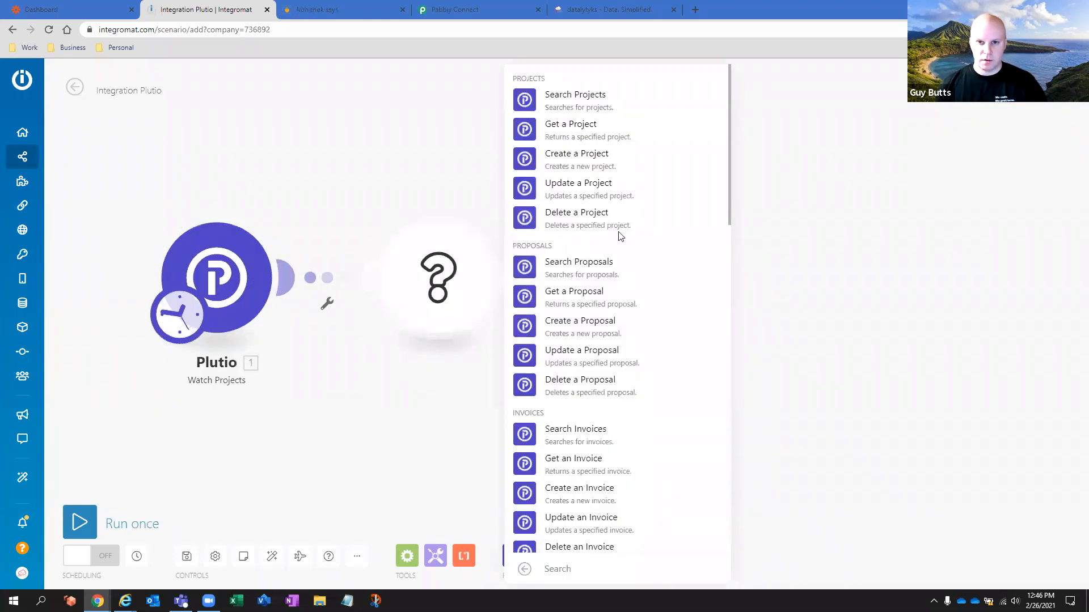
{"action": "scroll", "coordinate": [623, 227], "scroll_direction": "down", "scroll_amount": 7}
{"action": "scroll", "coordinate": [652, 238], "scroll_direction": "up", "scroll_amount": 7}
{"action": "left_click", "coordinate": [290, 416]}
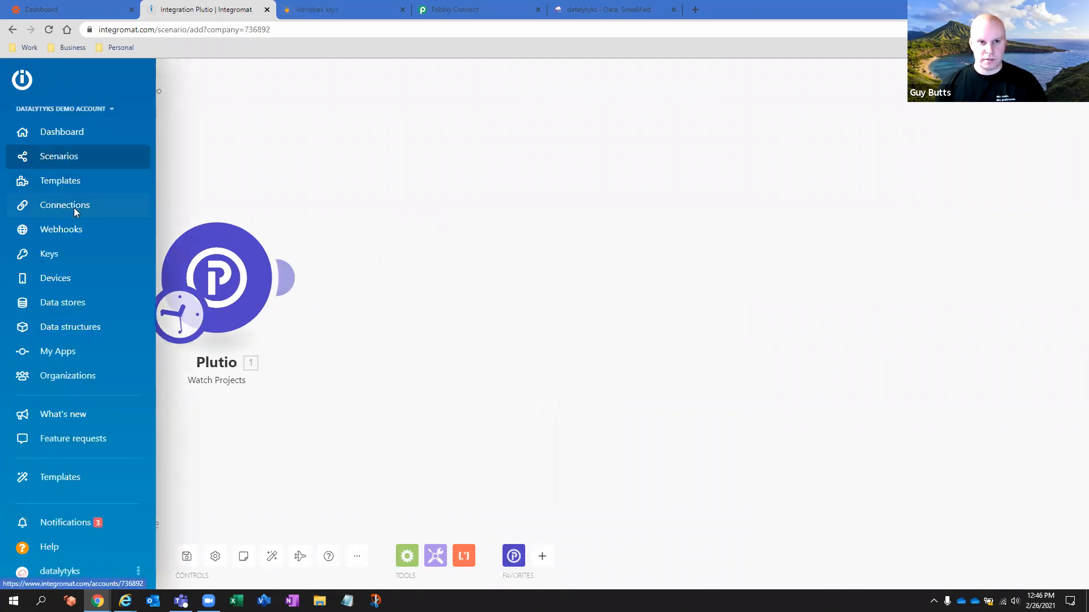
Step: Leave the scenario without saving, view Integromat's saved connections, and return to the account dashboard
{"action": "left_click", "coordinate": [75, 208]}
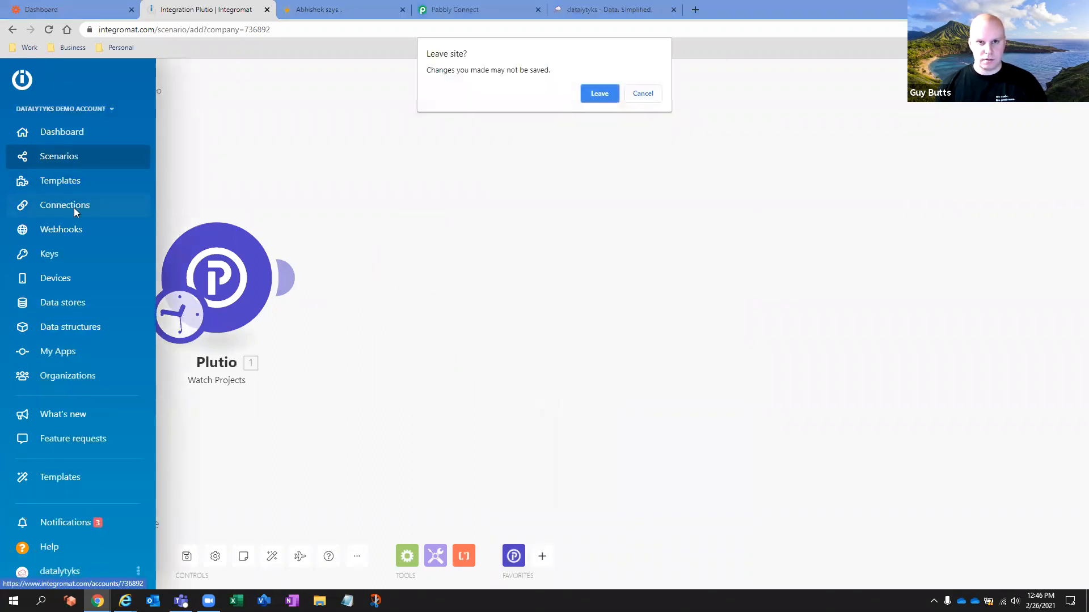
{"action": "left_click", "coordinate": [600, 95]}
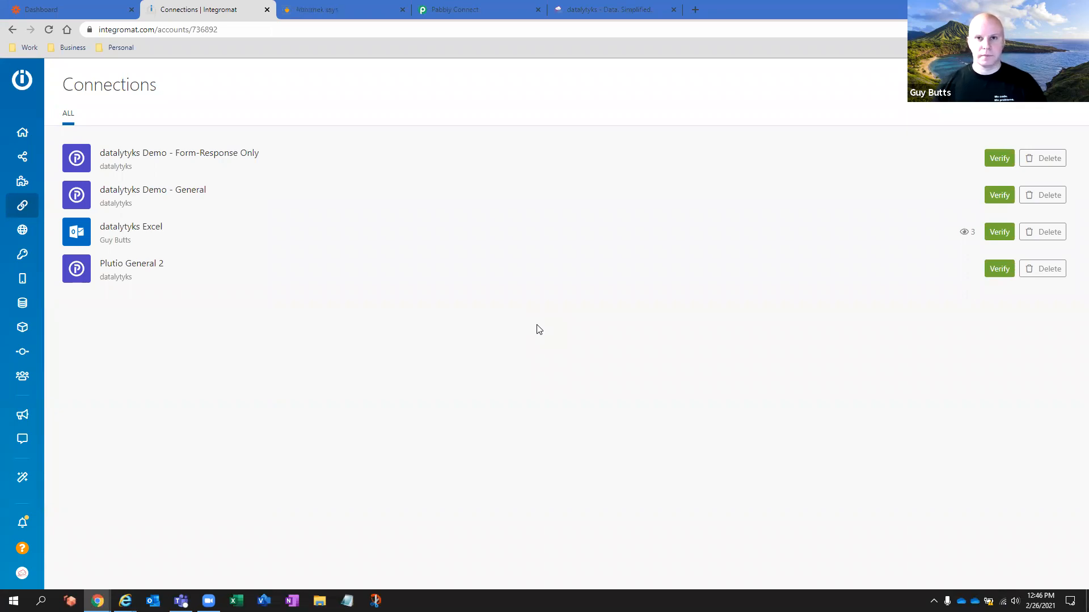
{"action": "mouse_move", "coordinate": [25, 202]}
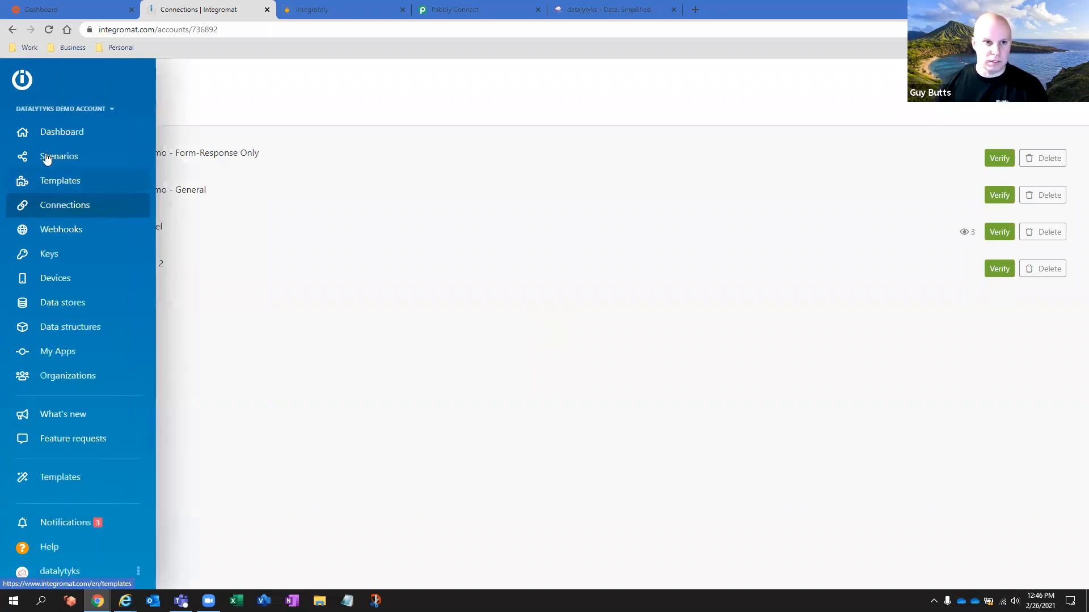
{"action": "left_click", "coordinate": [52, 135]}
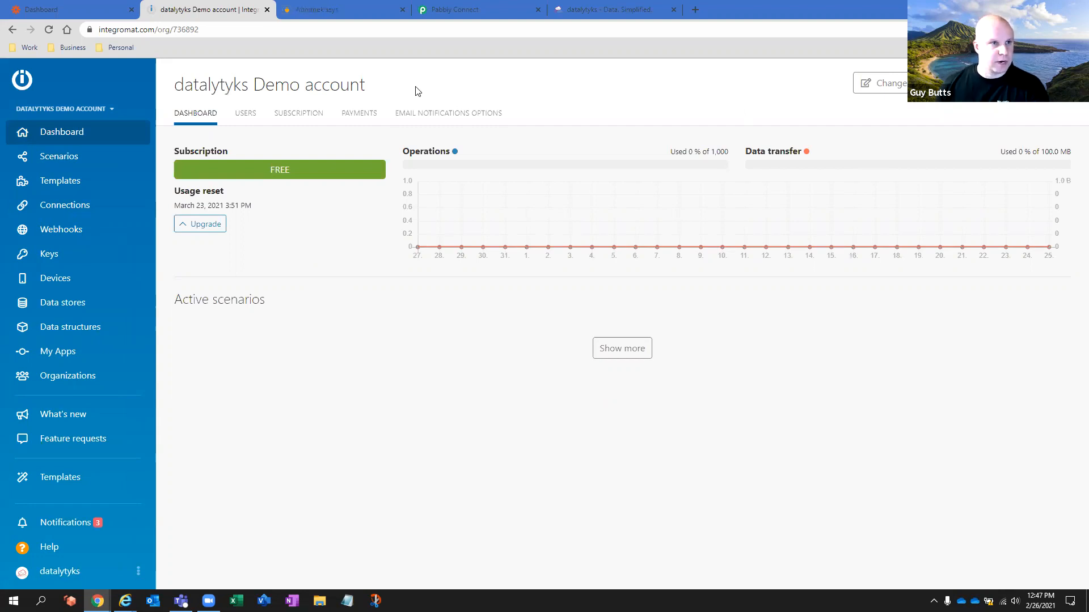
Step: Switch to Integrately and choose Plutio as the first app to connect
{"action": "left_click", "coordinate": [319, 10]}
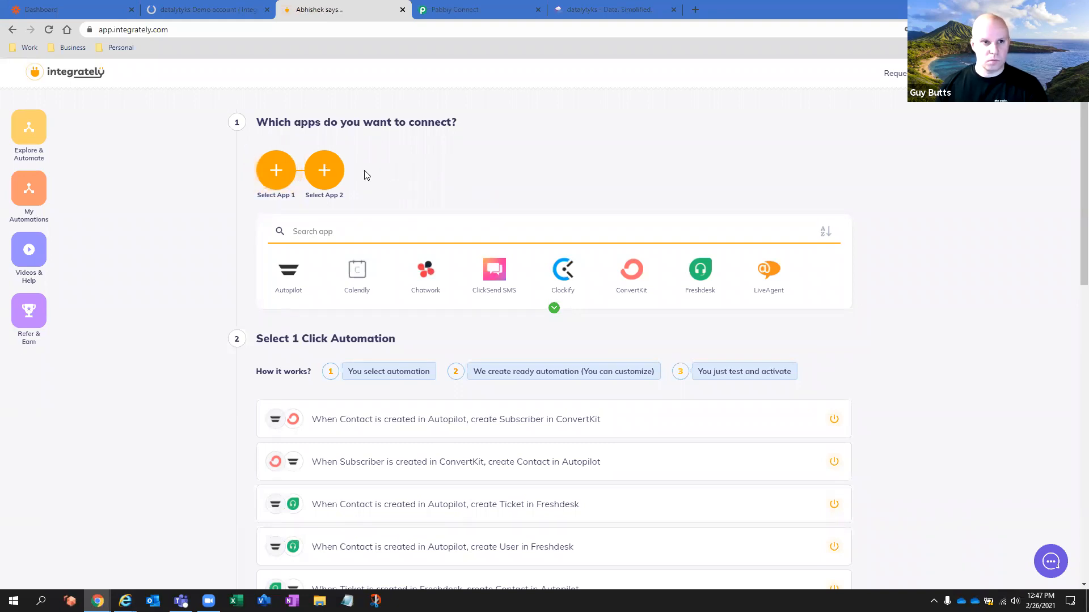
{"action": "left_click", "coordinate": [416, 233]}
{"action": "type", "text": "plutio"}
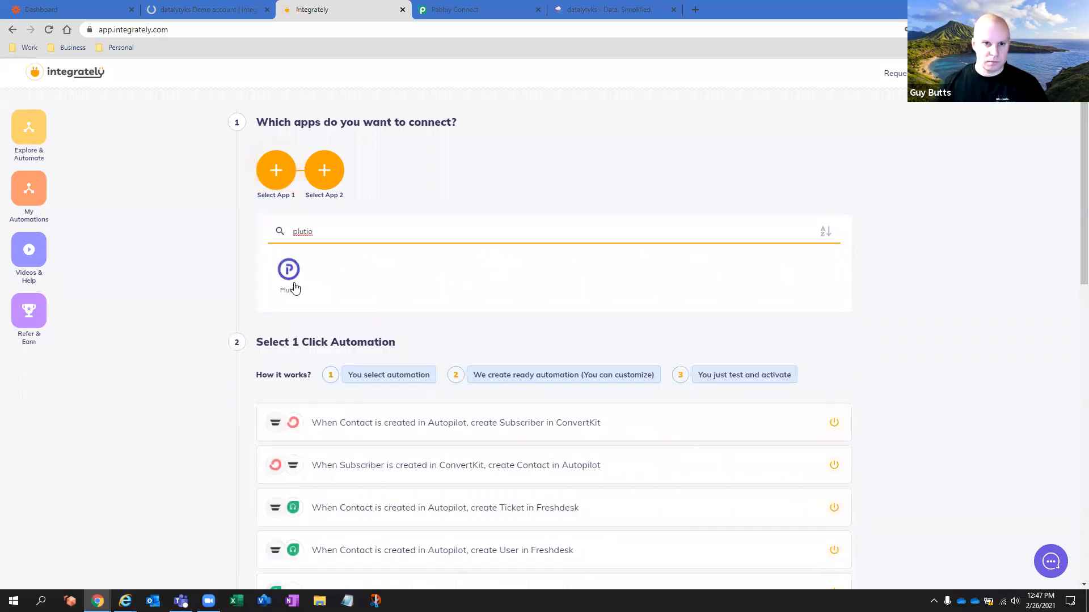
{"action": "left_click", "coordinate": [290, 275]}
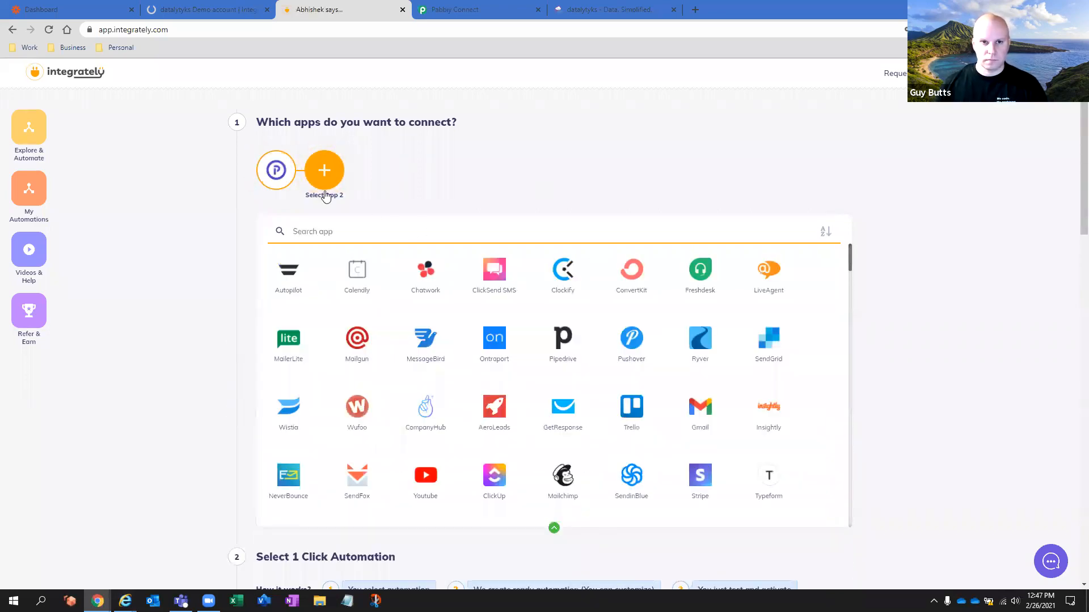
Step: Try a custom automation pairing "Form is submitted in Plutio" with "Create Task in Plutio", and dismiss the dialog about adding conditions or apps
{"action": "scroll", "coordinate": [453, 201], "scroll_direction": "down", "scroll_amount": 15}
{"action": "scroll", "coordinate": [456, 208], "scroll_direction": "down", "scroll_amount": 7}
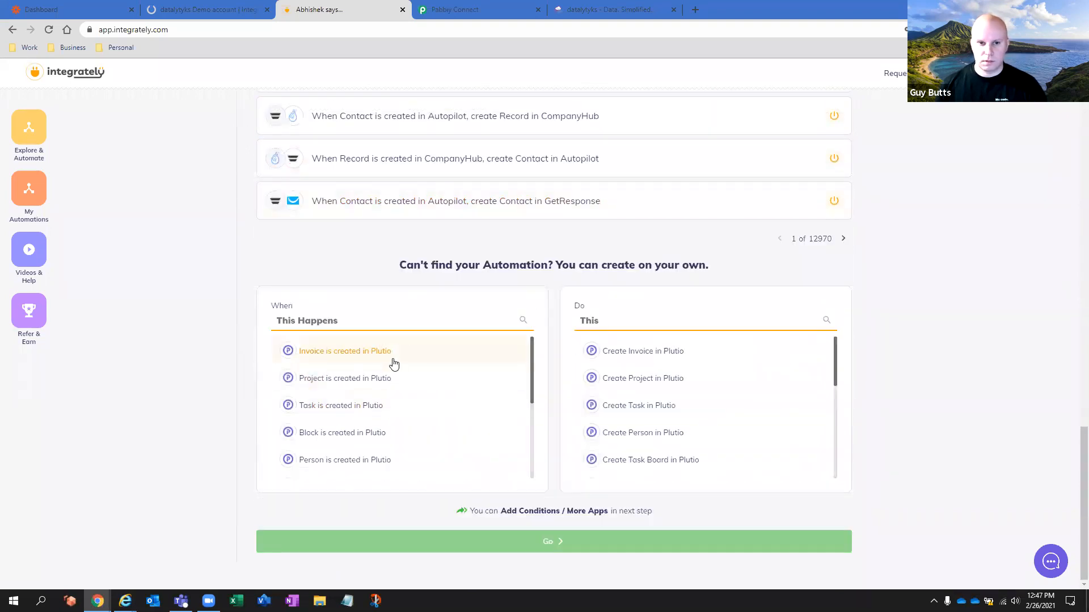
{"action": "scroll", "coordinate": [394, 363], "scroll_direction": "down", "scroll_amount": 1}
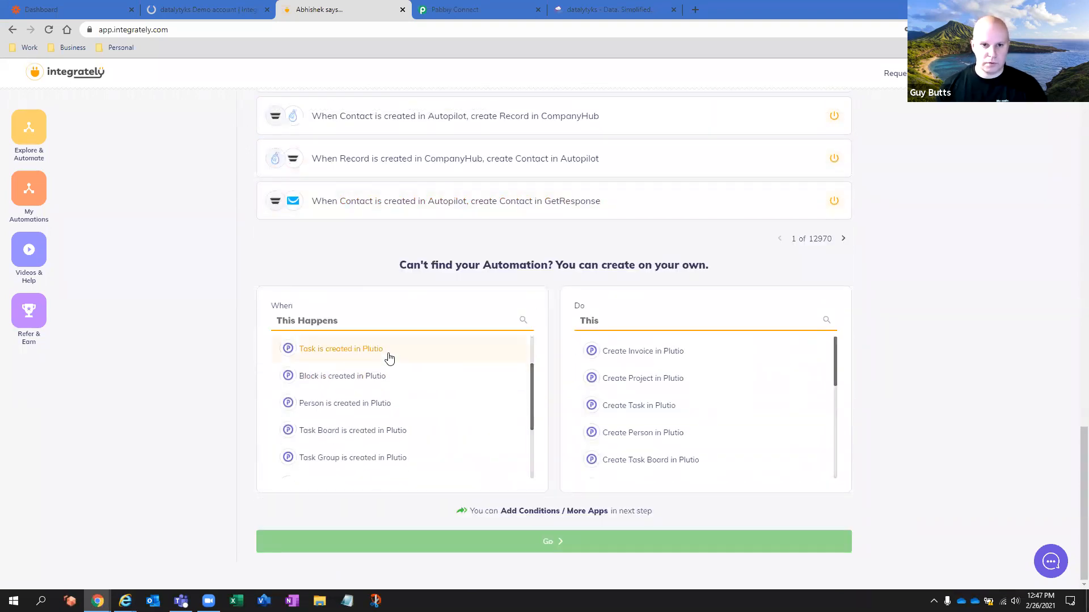
{"action": "scroll", "coordinate": [389, 357], "scroll_direction": "down", "scroll_amount": 2}
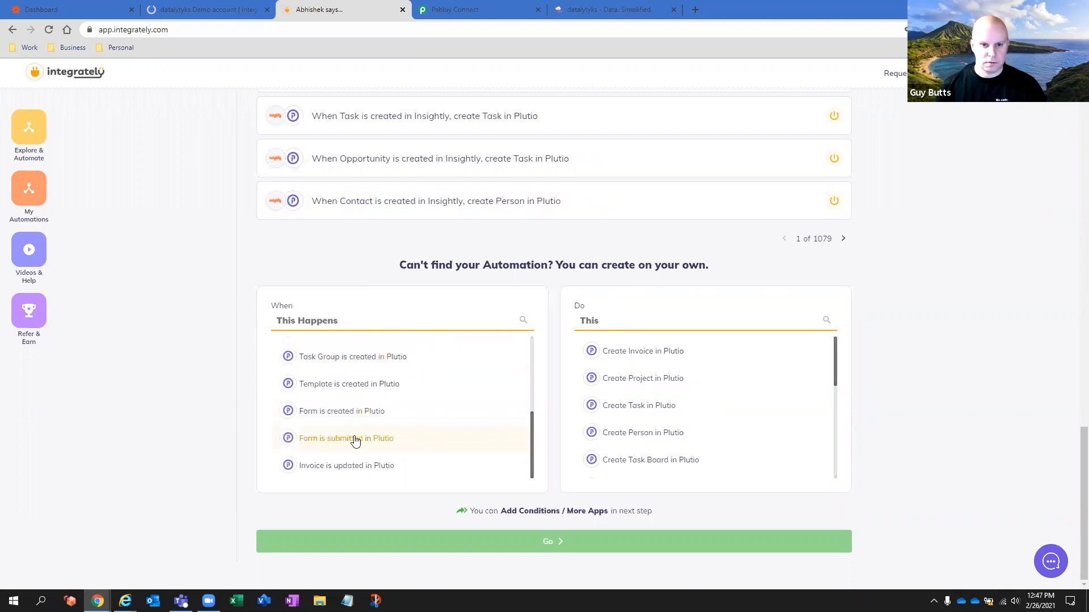
{"action": "left_click", "coordinate": [354, 440]}
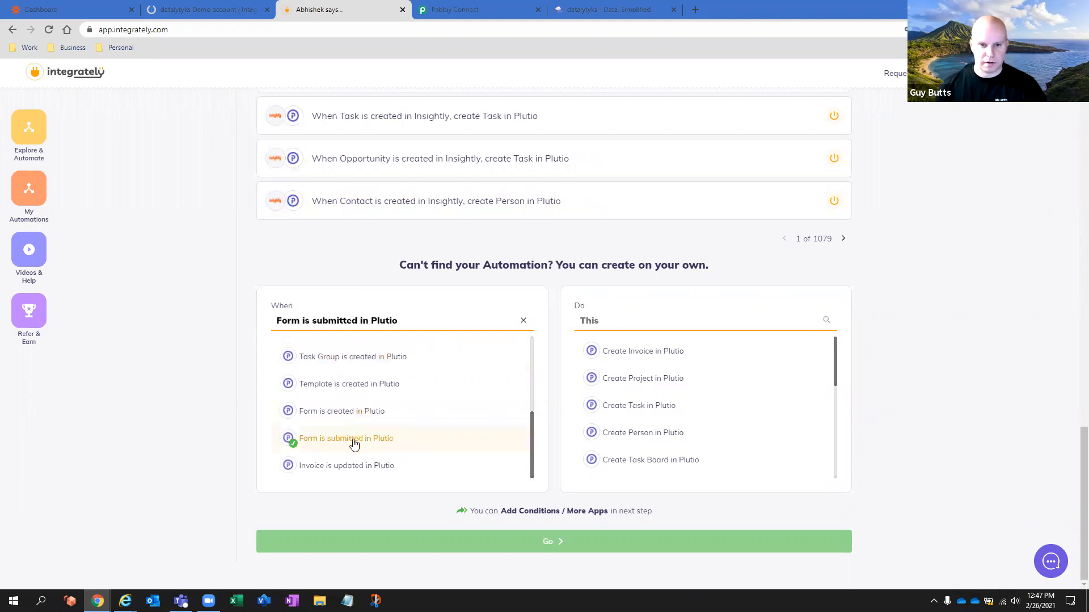
{"action": "left_click", "coordinate": [692, 413]}
{"action": "left_click", "coordinate": [559, 542]}
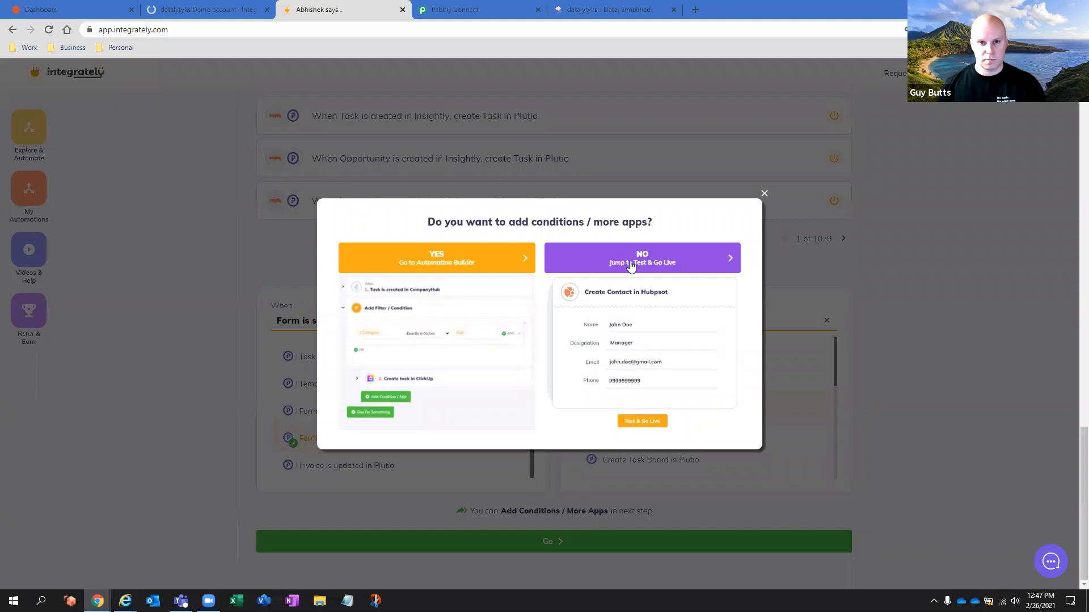
{"action": "left_click", "coordinate": [764, 194]}
Step: Examine the one-click automations available for Plutio and the apps that can be chosen as the second app
{"action": "scroll", "coordinate": [624, 305], "scroll_direction": "up", "scroll_amount": 5}
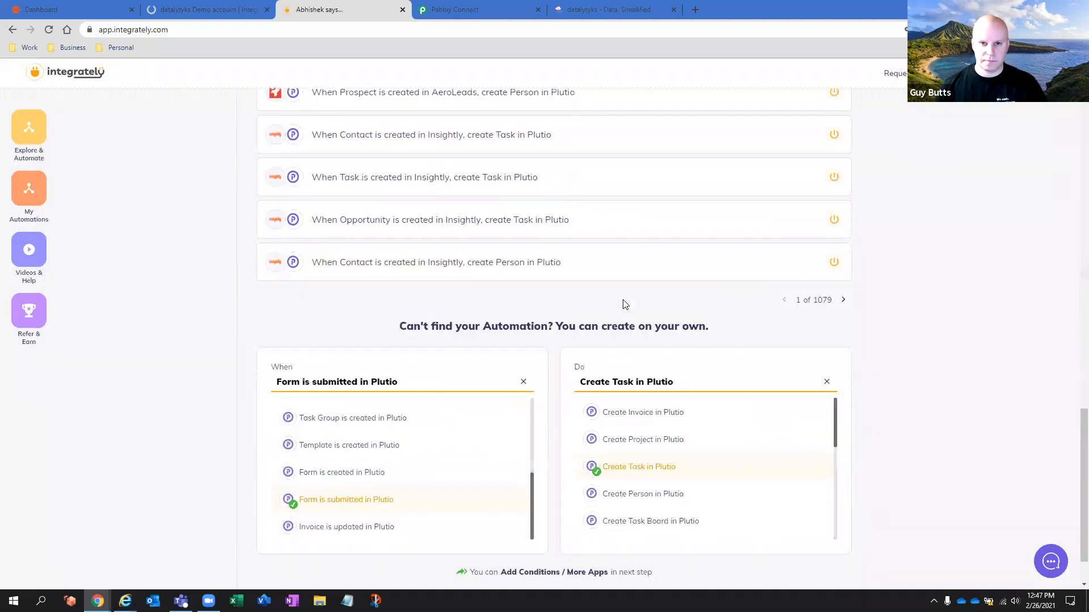
{"action": "scroll", "coordinate": [633, 306], "scroll_direction": "up", "scroll_amount": 8}
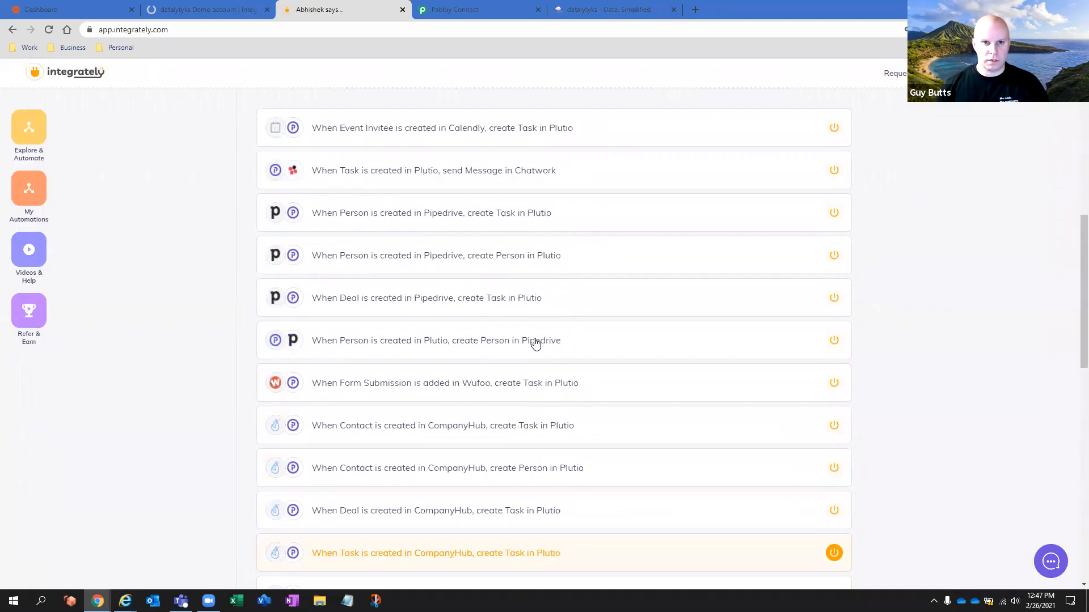
{"action": "scroll", "coordinate": [516, 349], "scroll_direction": "up", "scroll_amount": 5}
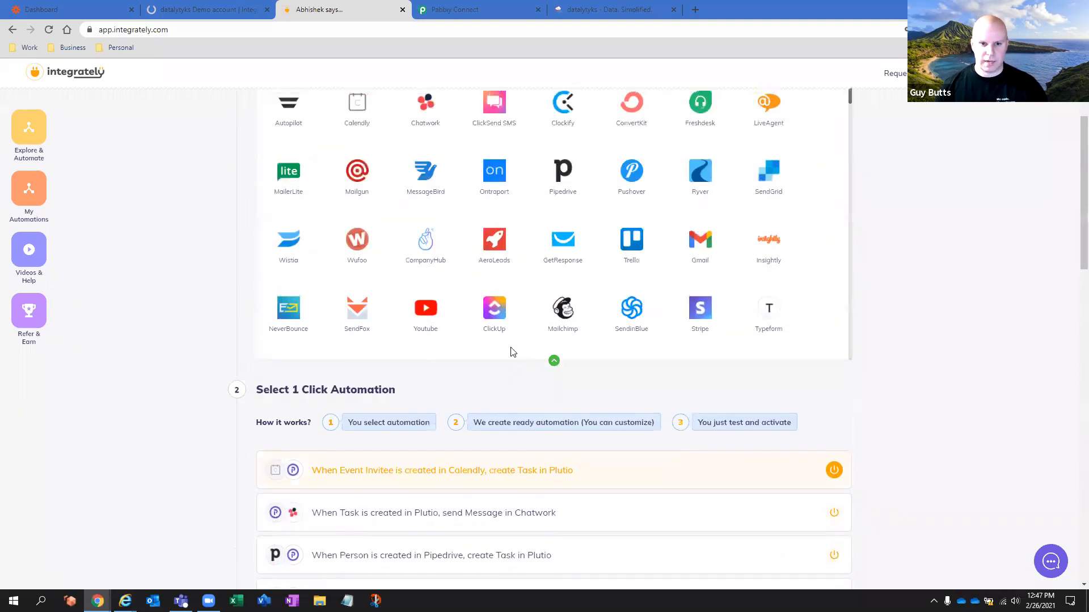
{"action": "scroll", "coordinate": [516, 341], "scroll_direction": "down", "scroll_amount": 2}
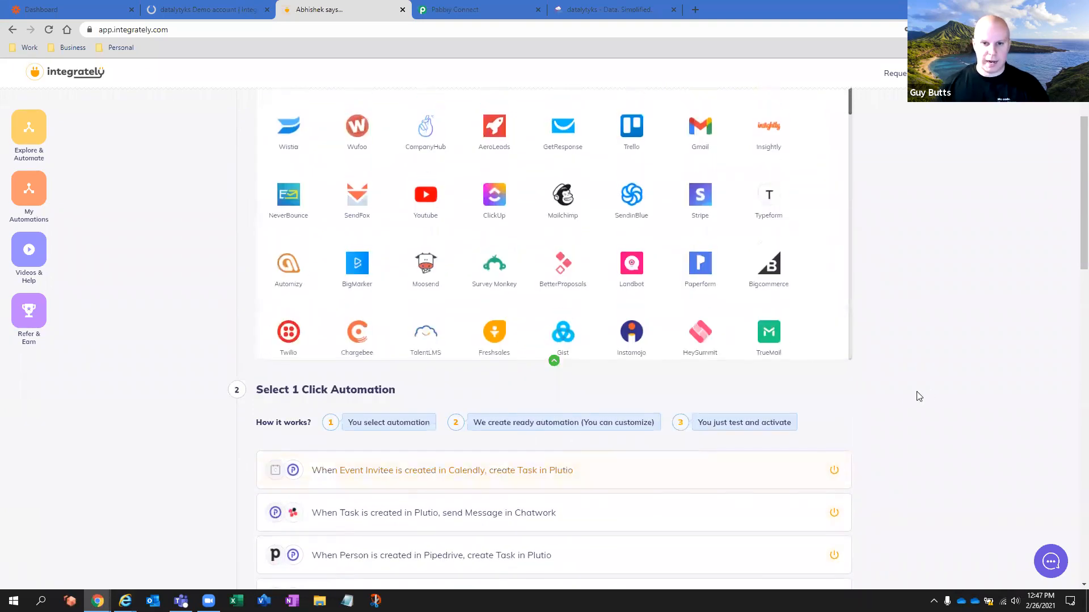
{"action": "scroll", "coordinate": [661, 372], "scroll_direction": "down", "scroll_amount": 2}
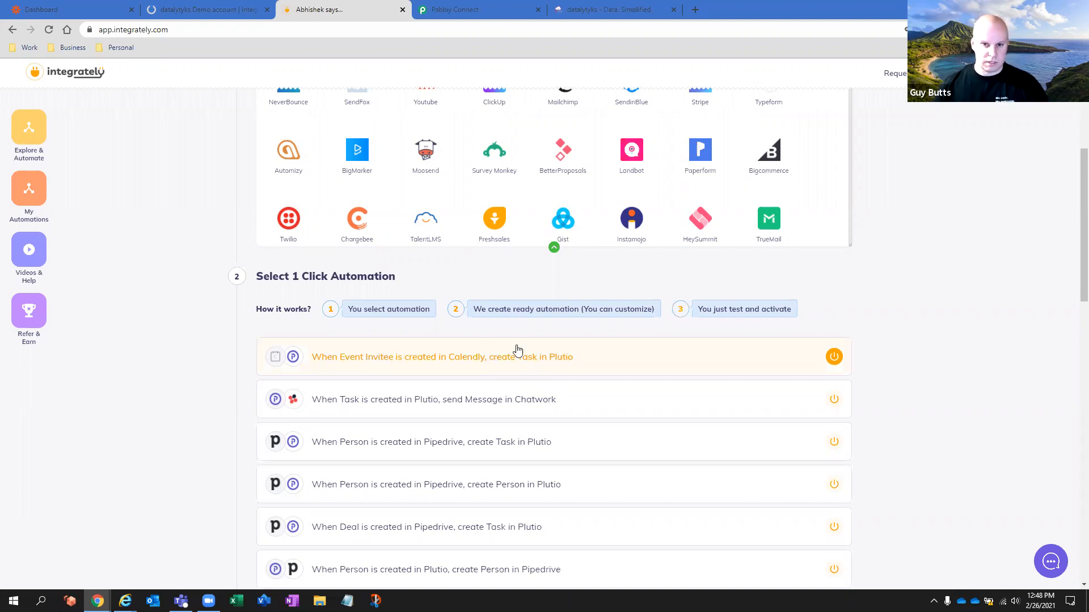
{"action": "scroll", "coordinate": [561, 352], "scroll_direction": "up", "scroll_amount": 5}
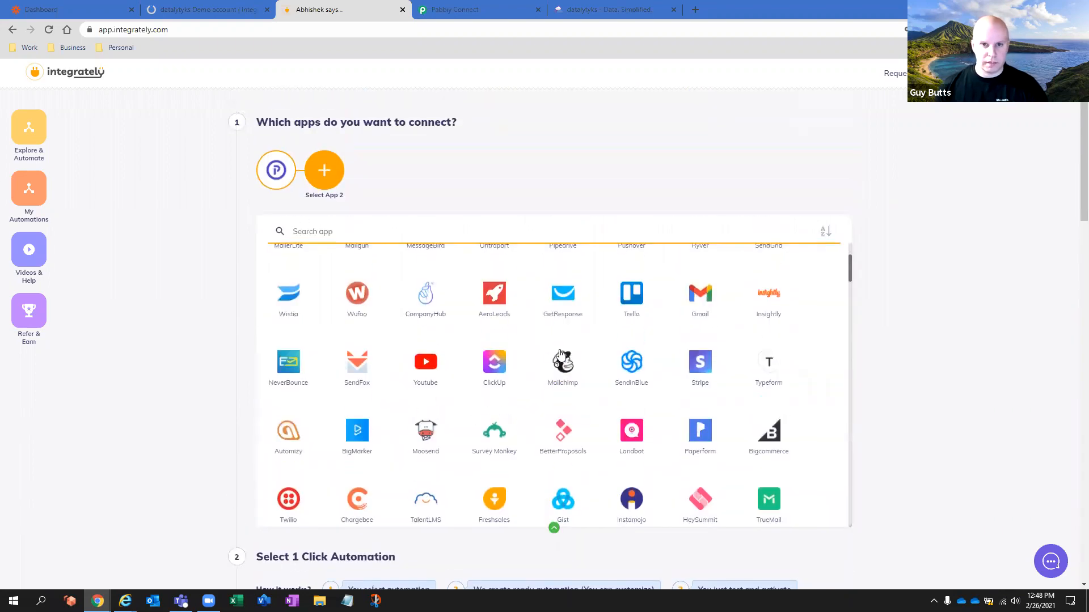
{"action": "scroll", "coordinate": [541, 340], "scroll_direction": "up", "scroll_amount": 2}
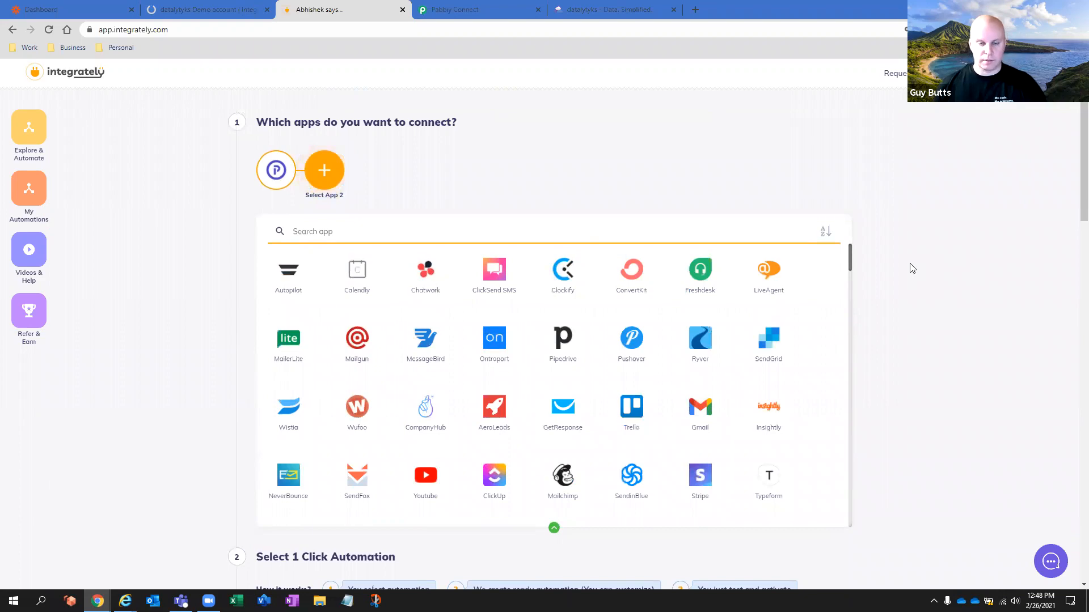
{"action": "scroll", "coordinate": [910, 267], "scroll_direction": "down", "scroll_amount": 1}
{"action": "scroll", "coordinate": [910, 267], "scroll_direction": "up", "scroll_amount": 1}
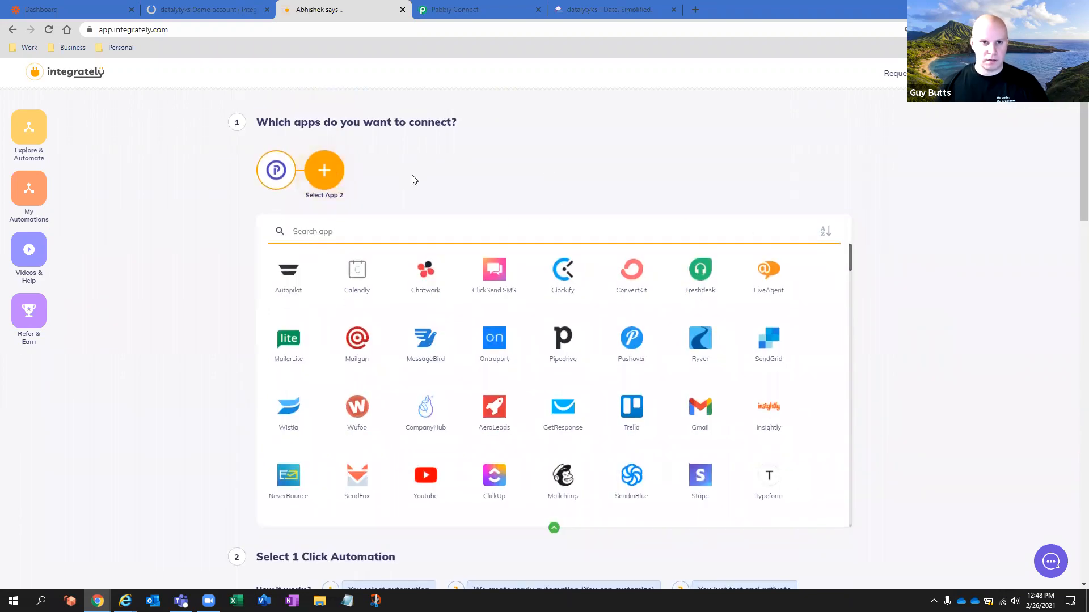
Step: Pair Plutio with Calendly to review the one-click automations offered for both, and remove Calendly from the selection
{"action": "left_click", "coordinate": [356, 271]}
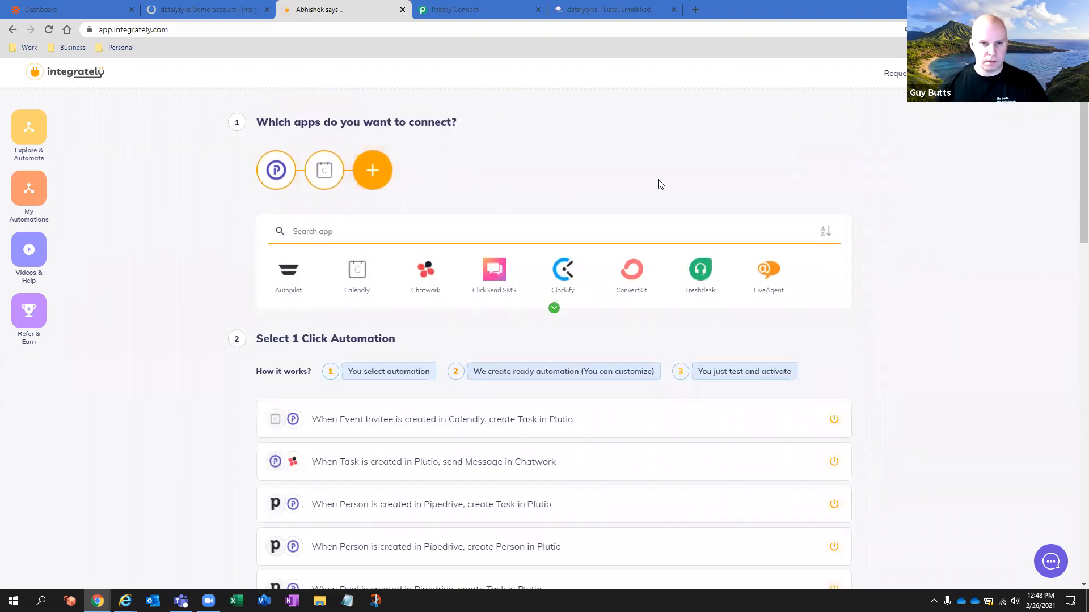
{"action": "scroll", "coordinate": [601, 193], "scroll_direction": "down", "scroll_amount": 2}
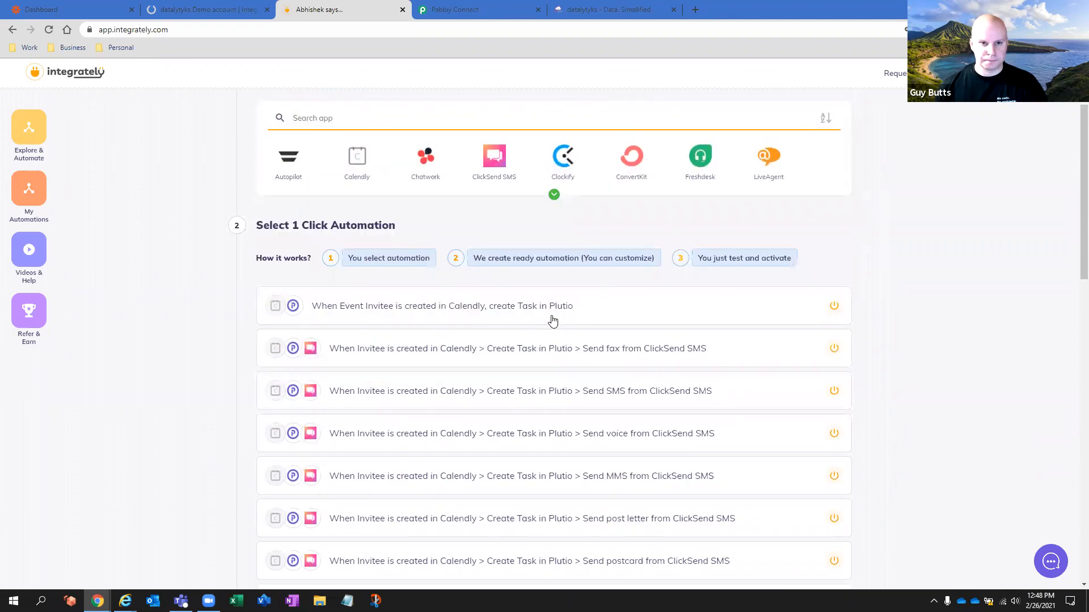
{"action": "scroll", "coordinate": [493, 329], "scroll_direction": "down", "scroll_amount": 8}
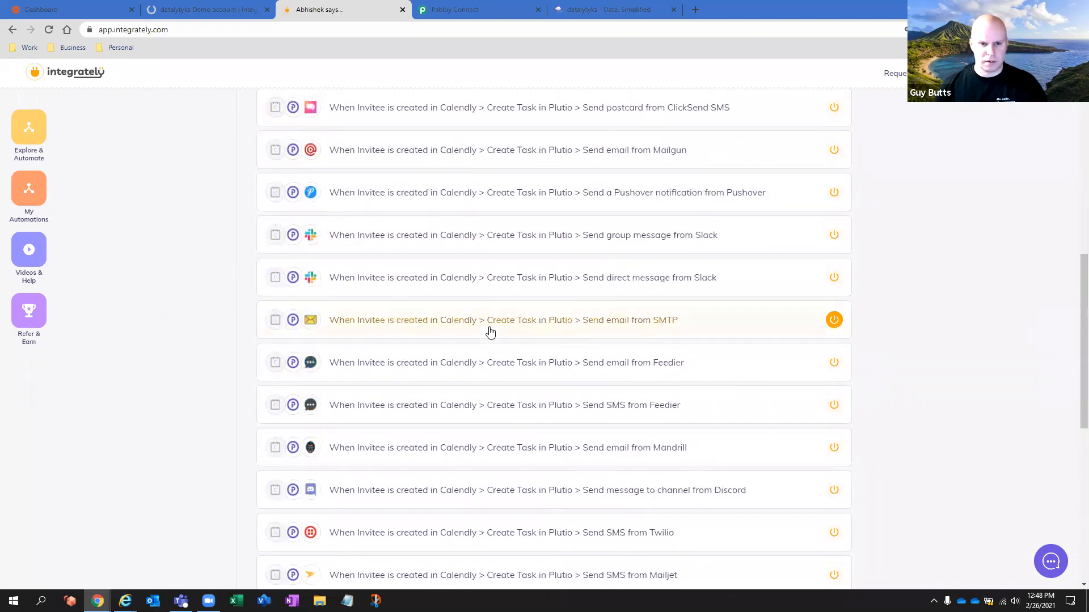
{"action": "scroll", "coordinate": [490, 332], "scroll_direction": "down", "scroll_amount": 6}
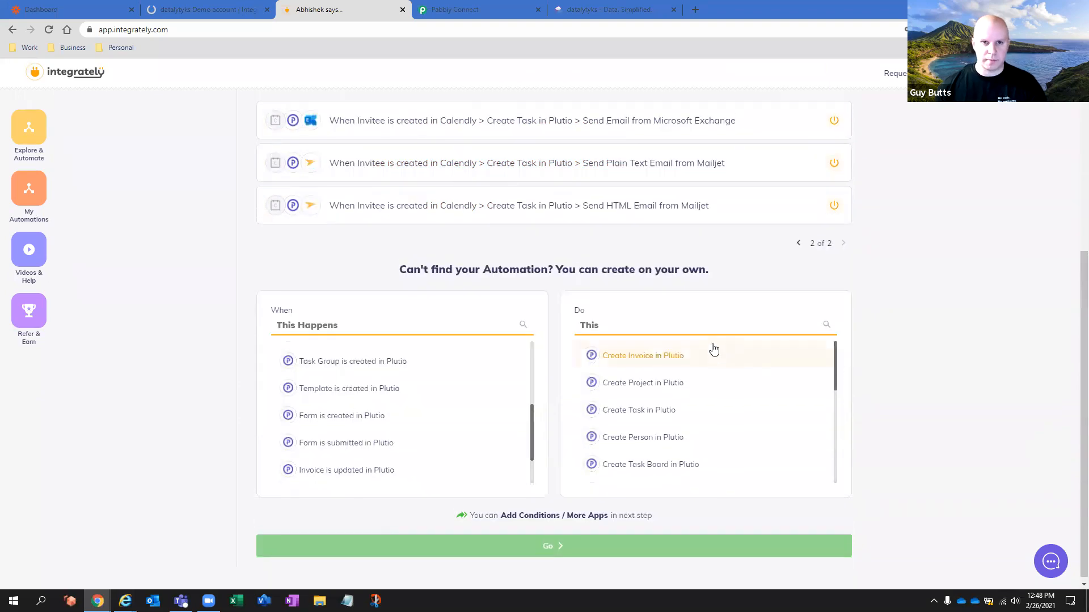
{"action": "scroll", "coordinate": [712, 347], "scroll_direction": "up", "scroll_amount": 5}
{"action": "scroll", "coordinate": [711, 347], "scroll_direction": "down", "scroll_amount": 3}
{"action": "left_click", "coordinate": [798, 372]}
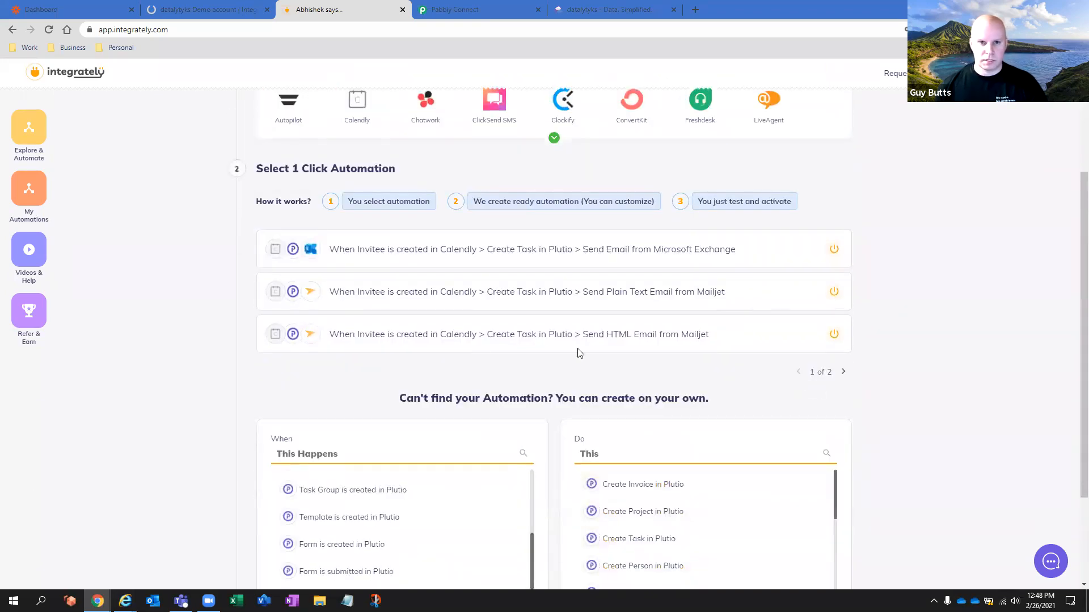
{"action": "scroll", "coordinate": [474, 339], "scroll_direction": "down", "scroll_amount": 1}
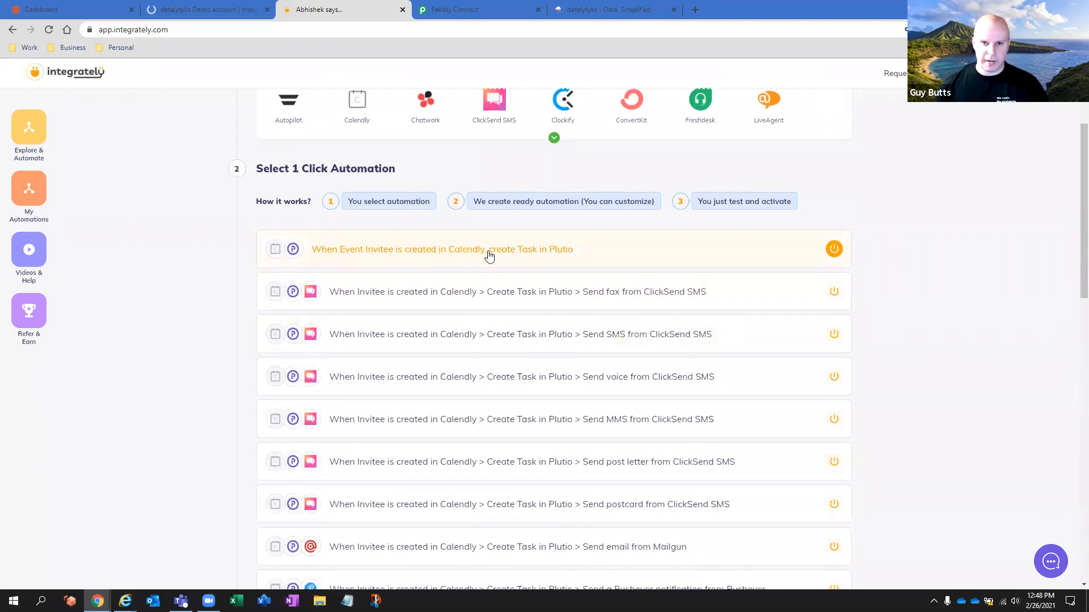
{"action": "scroll", "coordinate": [498, 281], "scroll_direction": "up", "scroll_amount": 1}
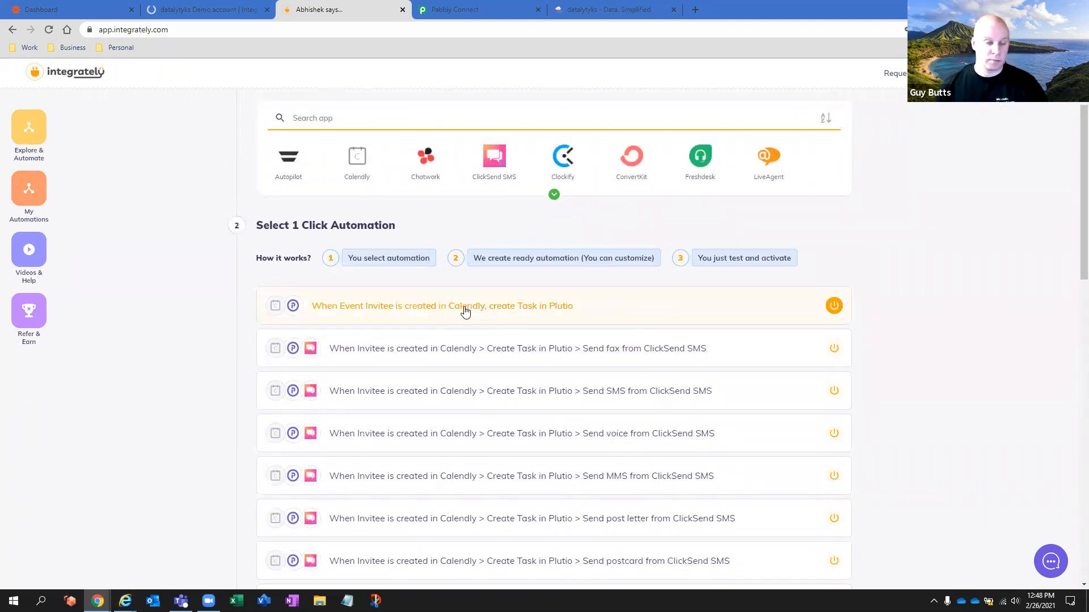
{"action": "scroll", "coordinate": [505, 308], "scroll_direction": "up", "scroll_amount": 2}
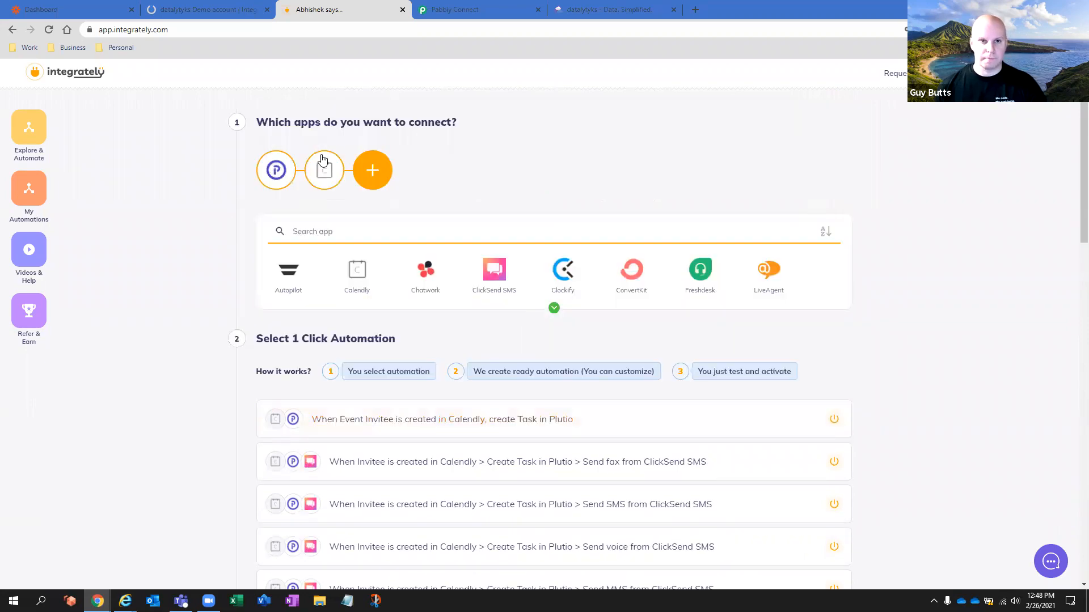
{"action": "left_click", "coordinate": [334, 152]}
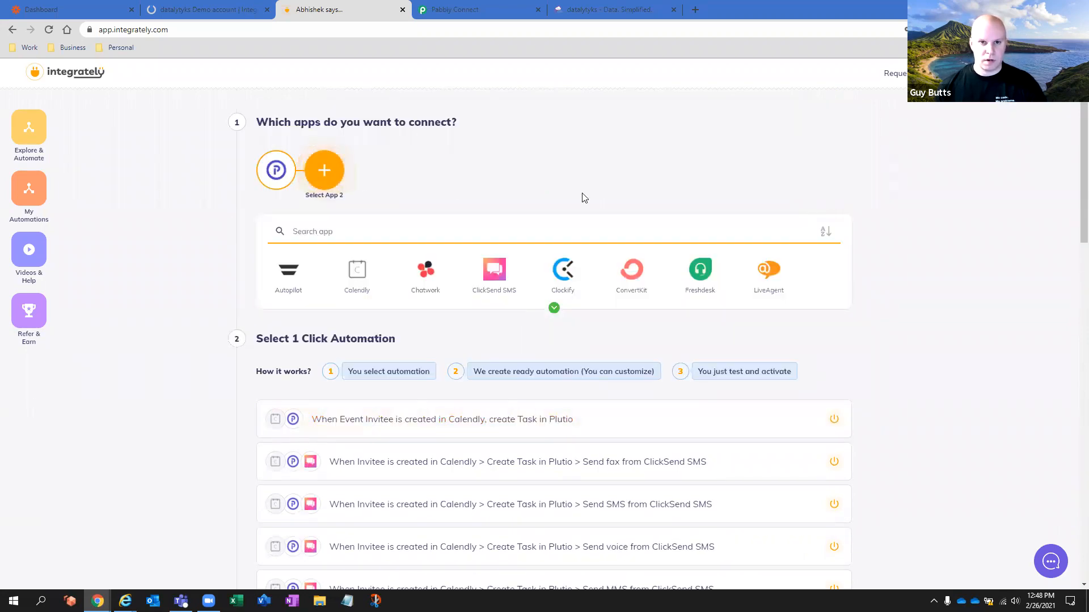
Step: Create a custom automation from "Form is submitted in Plutio" to "Create Task in Plutio" and open it in the Automation Builder
{"action": "scroll", "coordinate": [653, 253], "scroll_direction": "down", "scroll_amount": 13}
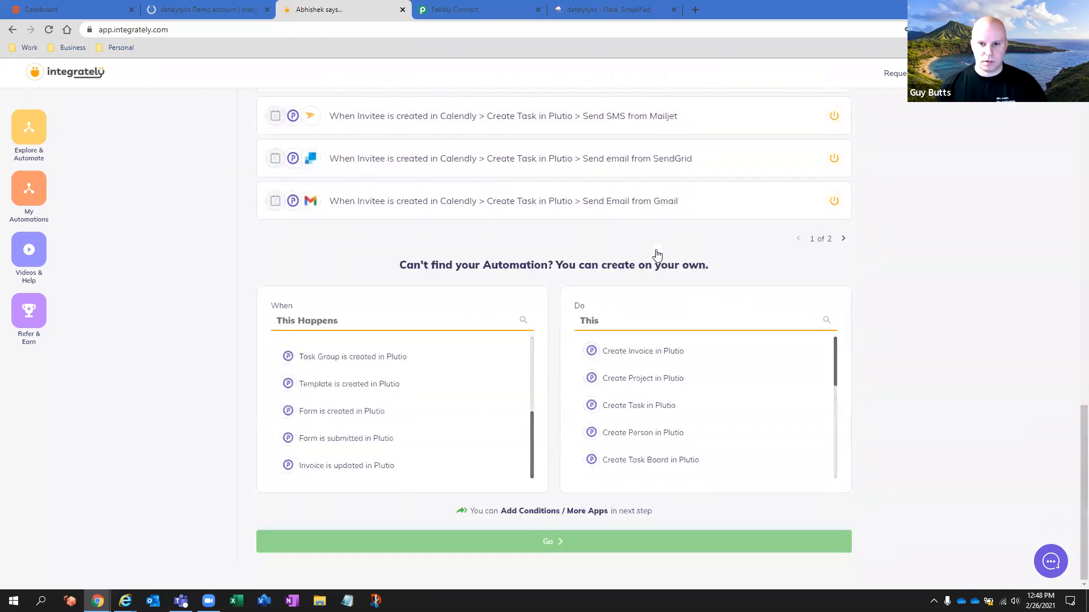
{"action": "left_click", "coordinate": [367, 437]}
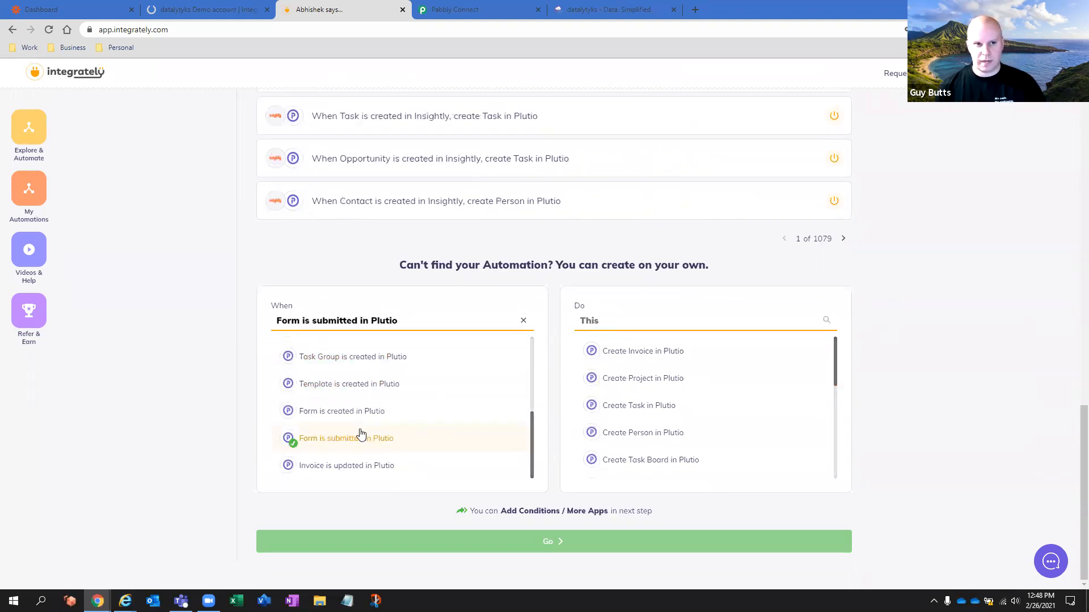
{"action": "left_click", "coordinate": [681, 407]}
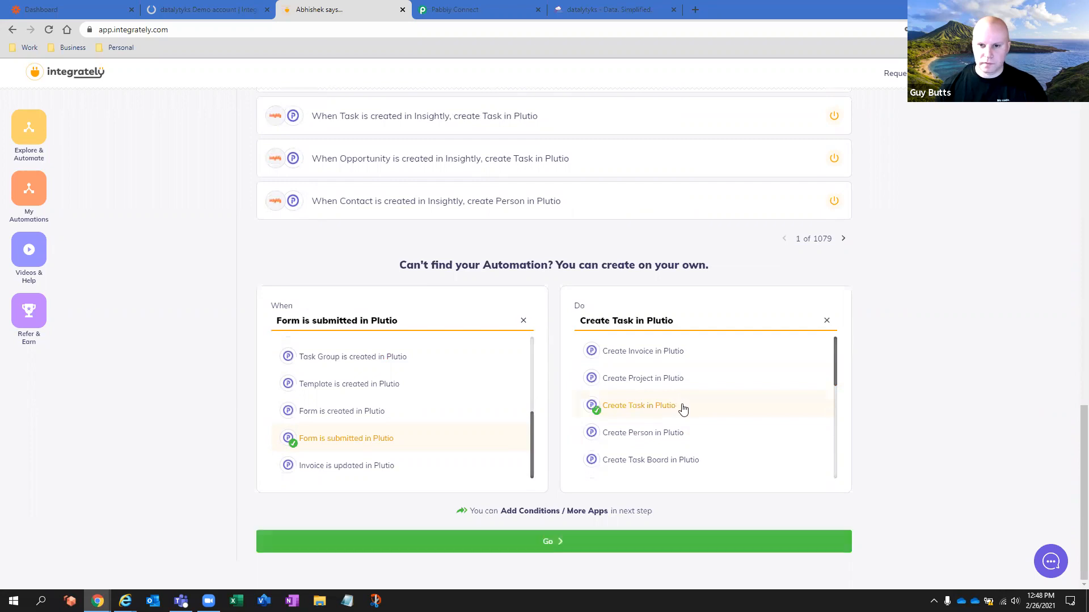
{"action": "left_click", "coordinate": [547, 541]}
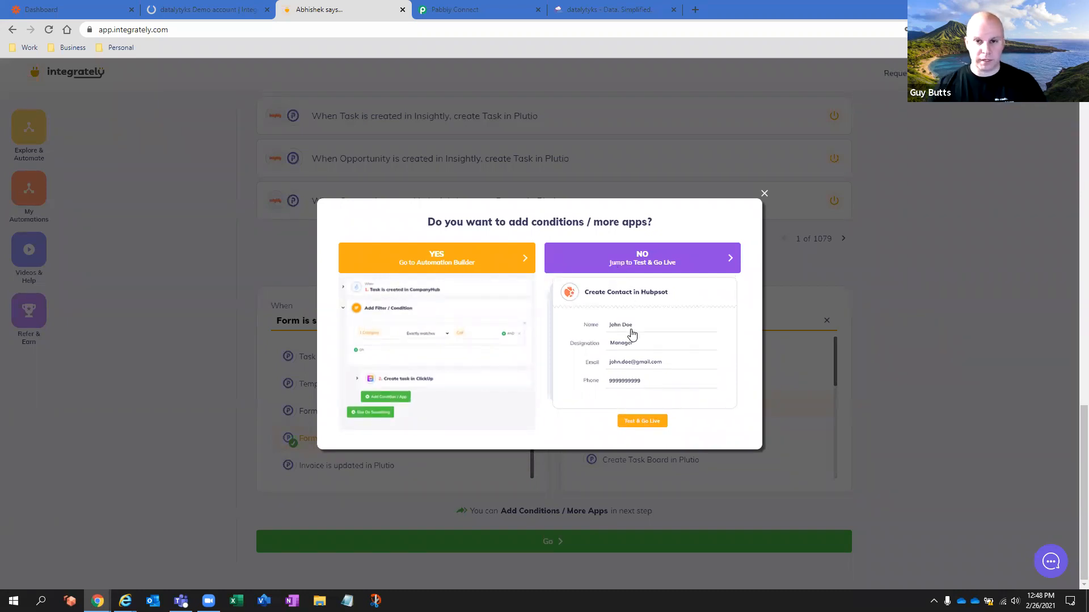
{"action": "left_click", "coordinate": [429, 337]}
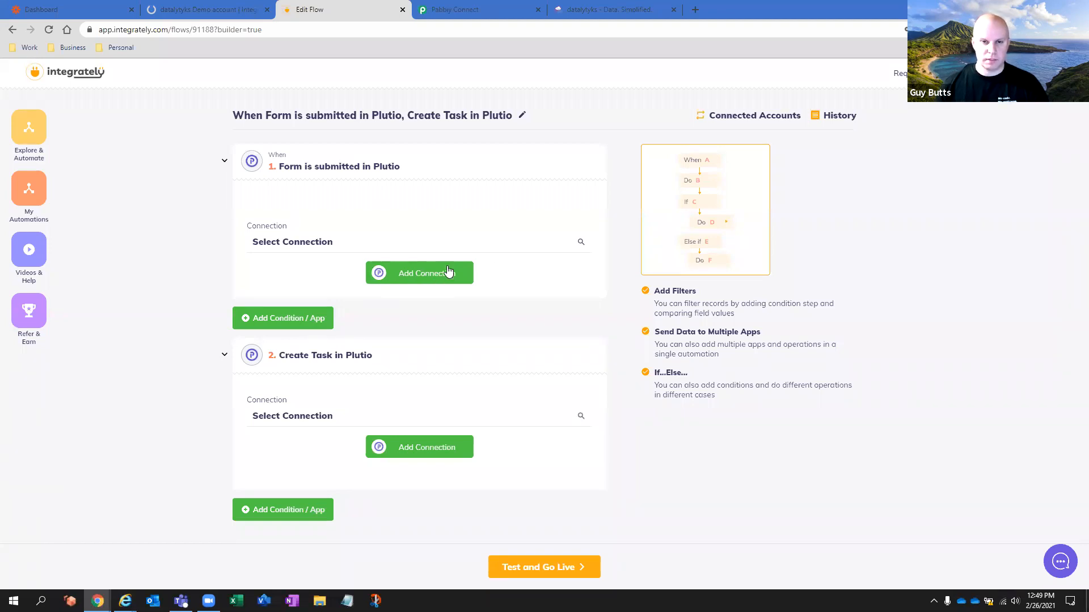
Step: Open the Plutio access form for the form-submitted trigger's connection, and switch to the API manager in Plutio
{"action": "left_click", "coordinate": [418, 275]}
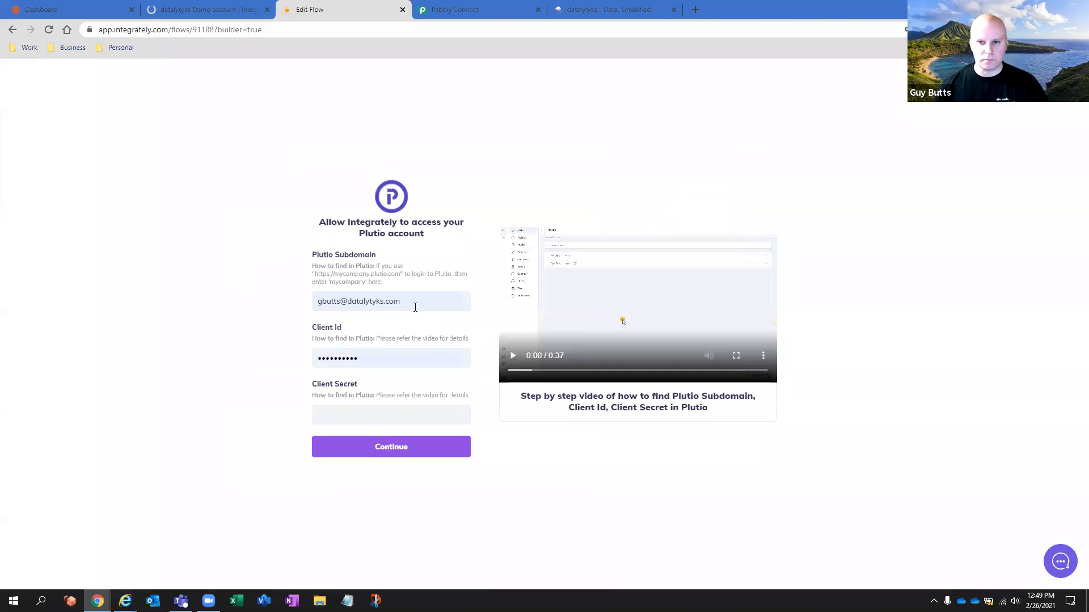
{"action": "left_click", "coordinate": [586, 11]}
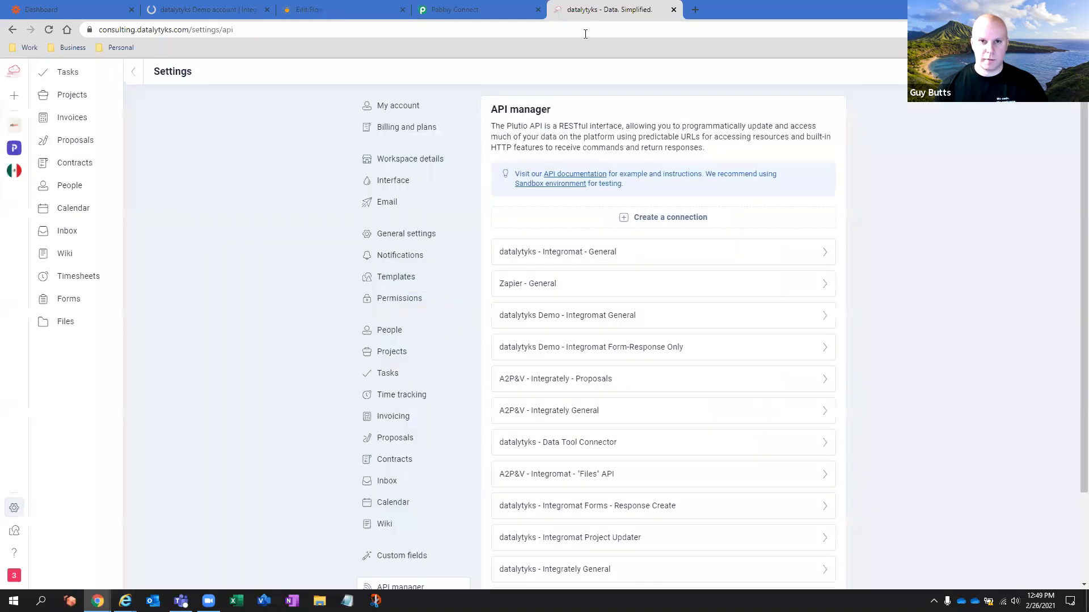
{"action": "scroll", "coordinate": [425, 397], "scroll_direction": "down", "scroll_amount": 2}
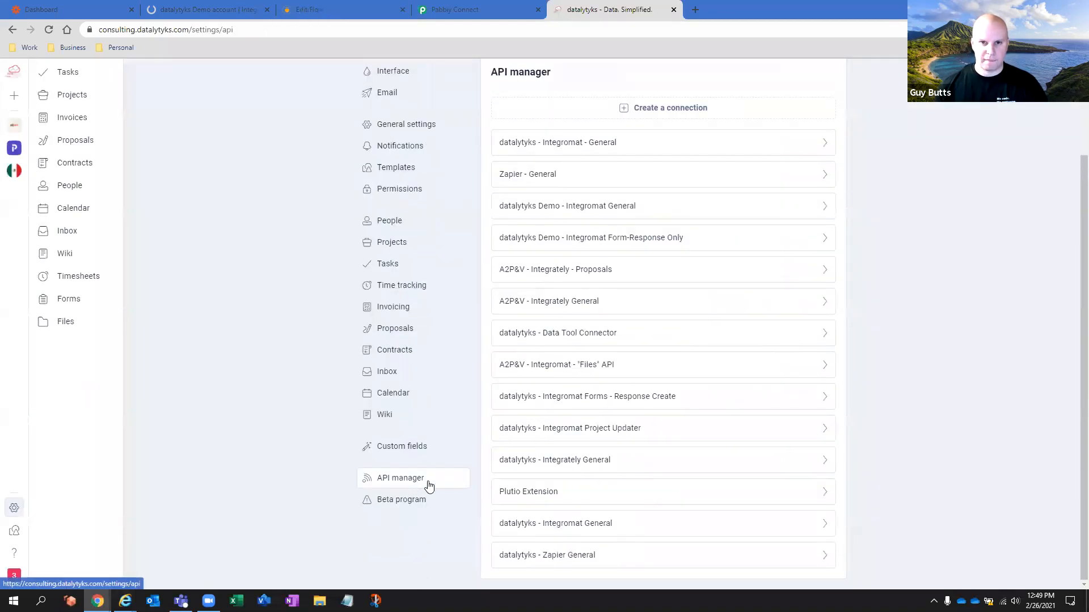
Step: Create a Plutio API connection named "datalytyks - Integrately - General"
{"action": "left_click", "coordinate": [695, 107]}
{"action": "left_click", "coordinate": [601, 183]}
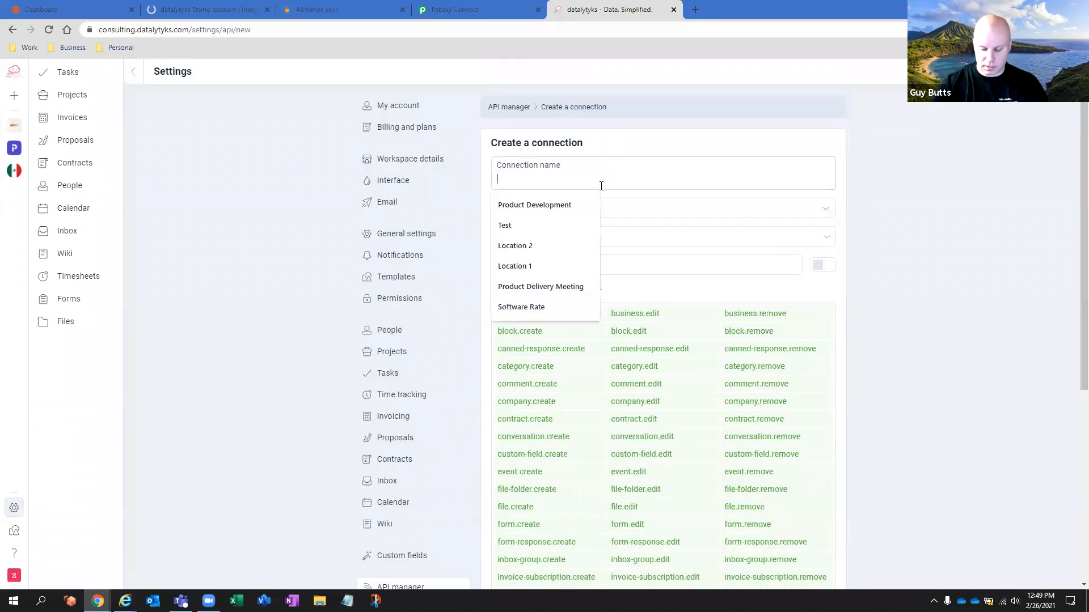
{"action": "type", "text": "datalytyks -"}
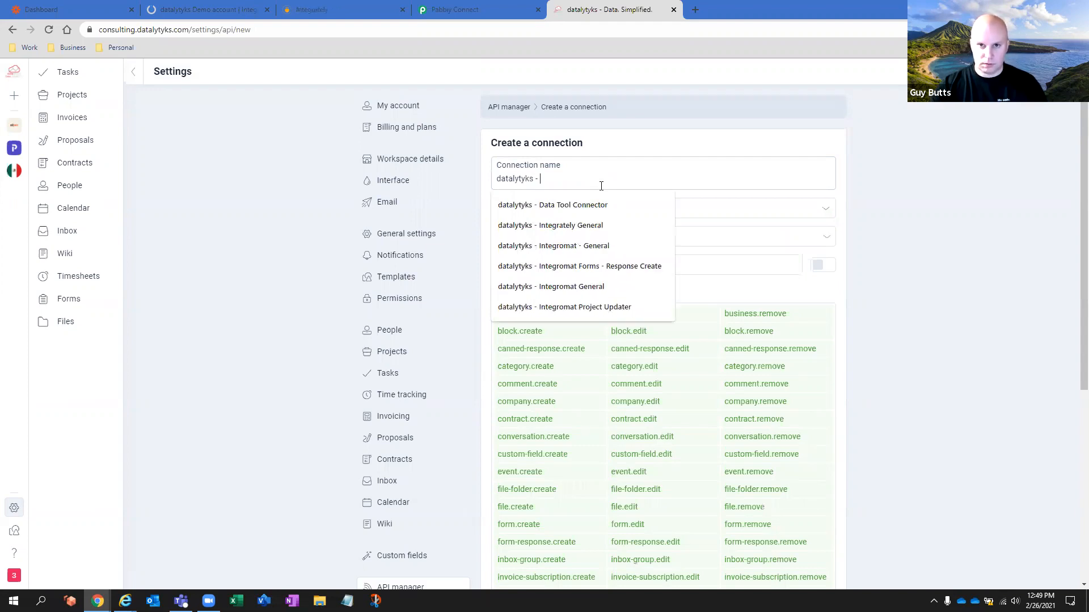
{"action": "type", "text": " Inte"}
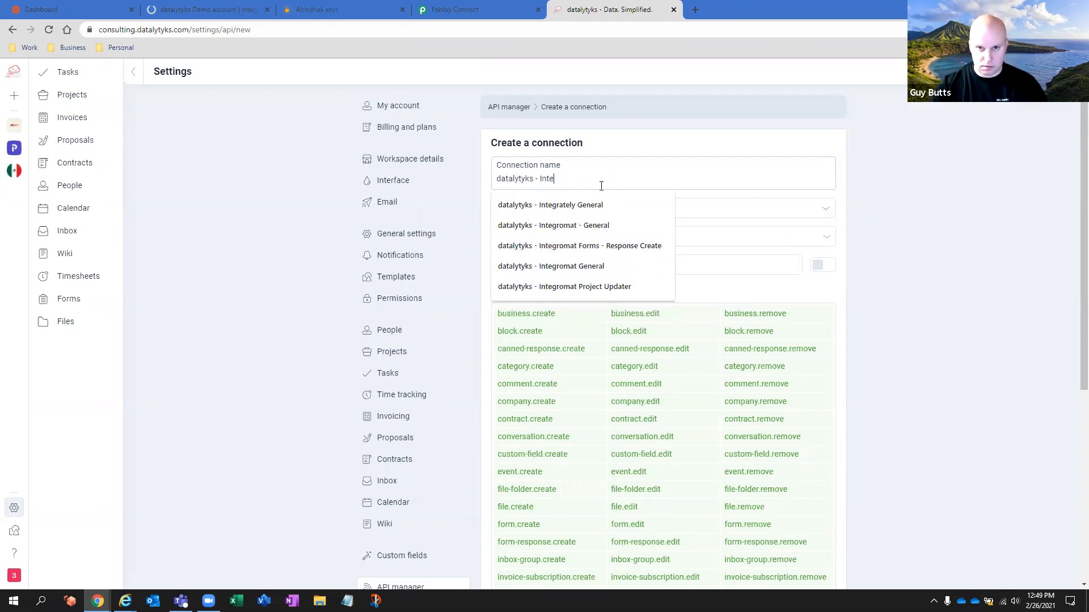
{"action": "type", "text": "grately"}
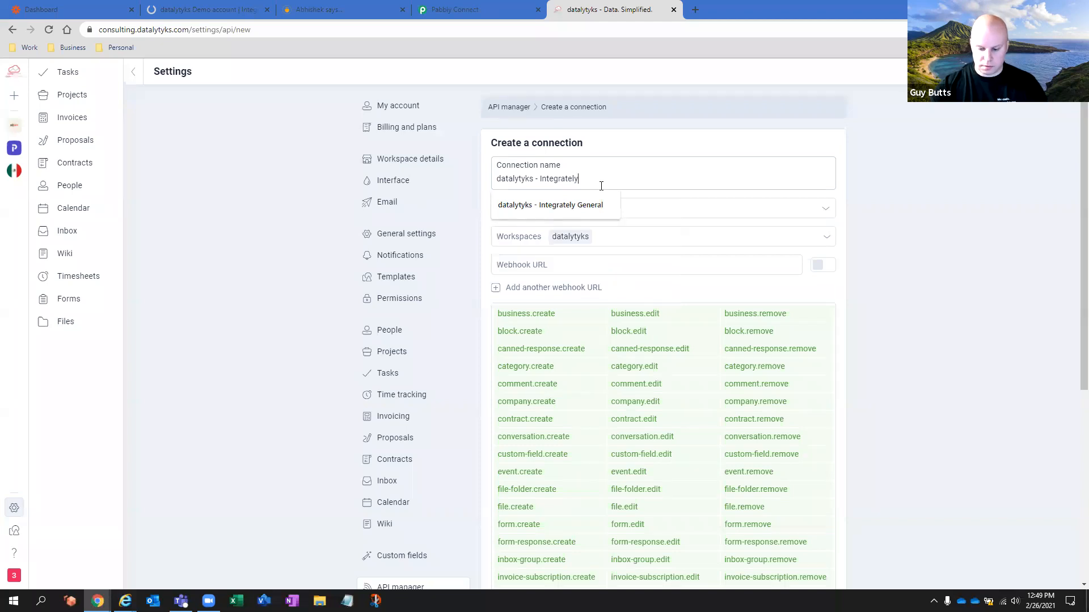
{"action": "type", "text": " - General"}
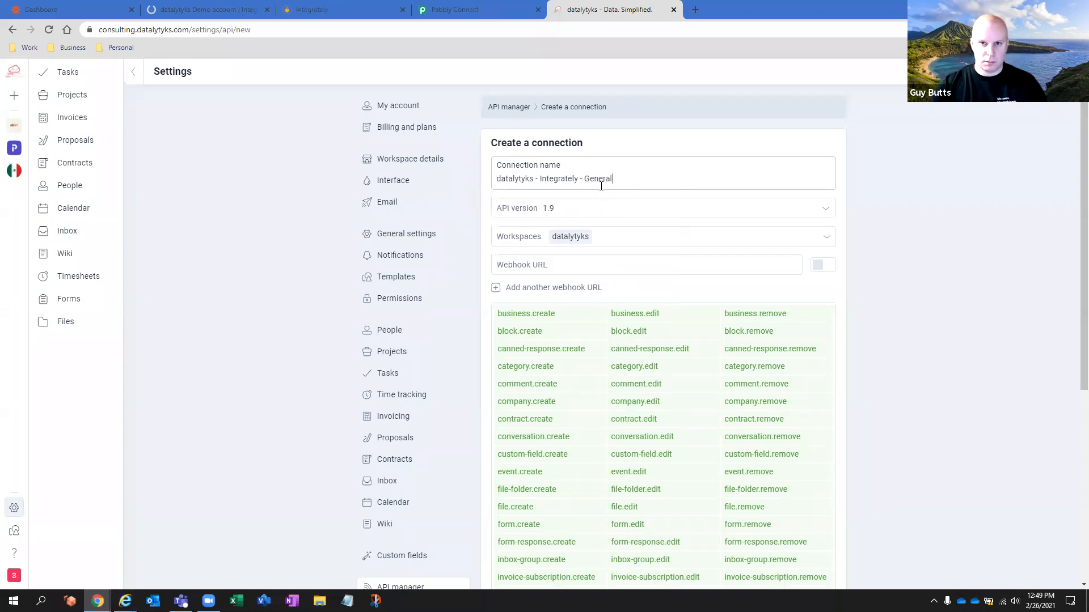
{"action": "scroll", "coordinate": [601, 186], "scroll_direction": "down", "scroll_amount": 1}
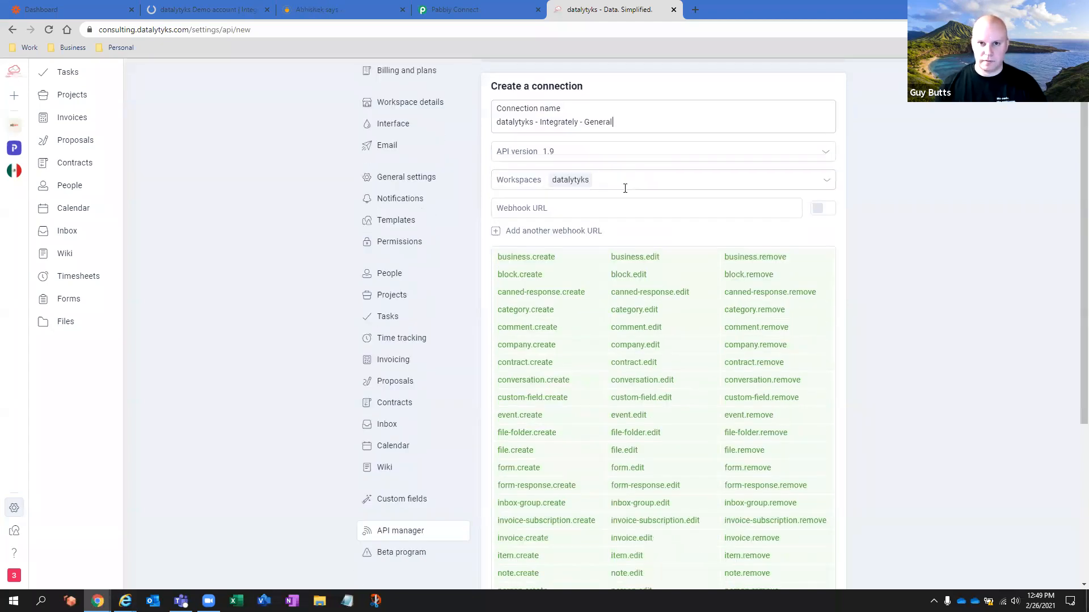
{"action": "scroll", "coordinate": [630, 227], "scroll_direction": "down", "scroll_amount": 4}
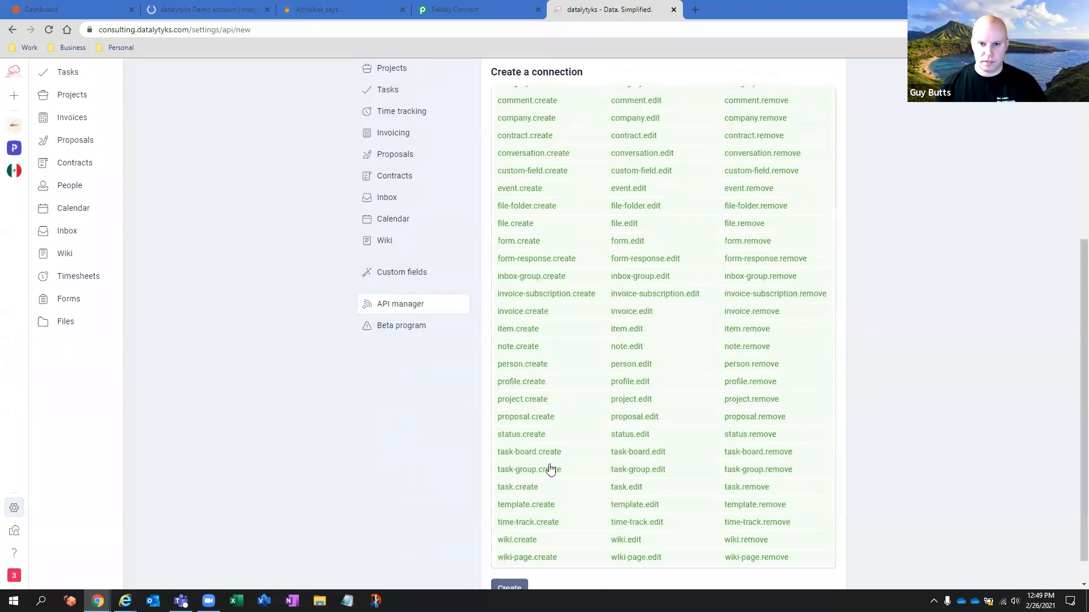
{"action": "left_click", "coordinate": [501, 585]}
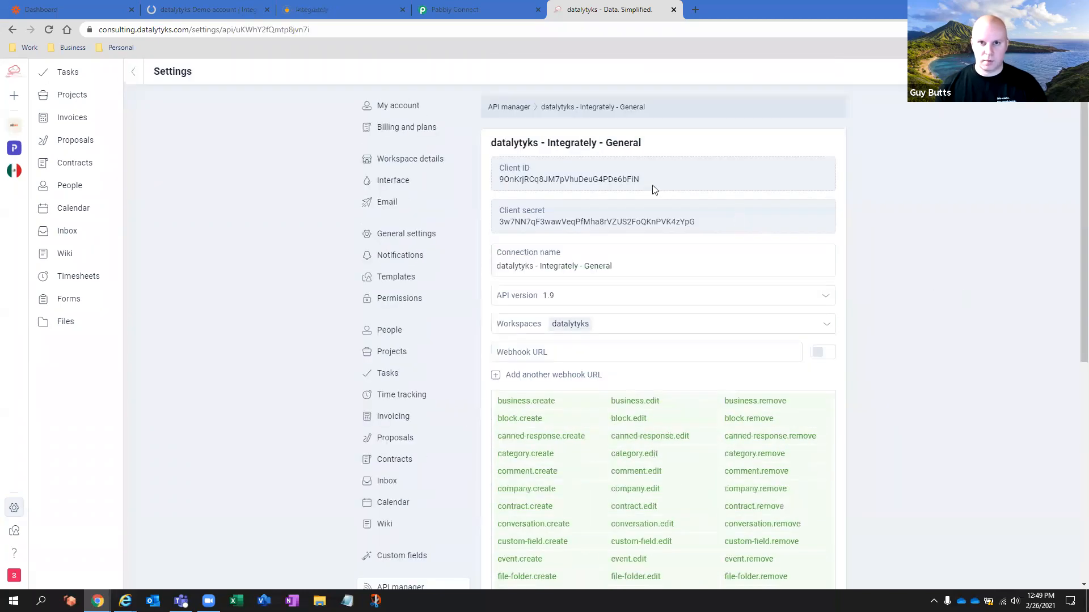
Step: Switch to Integrately and replace the prefilled Plutio Subdomain with "datalytyks" in the account access form
{"action": "left_click", "coordinate": [349, 9]}
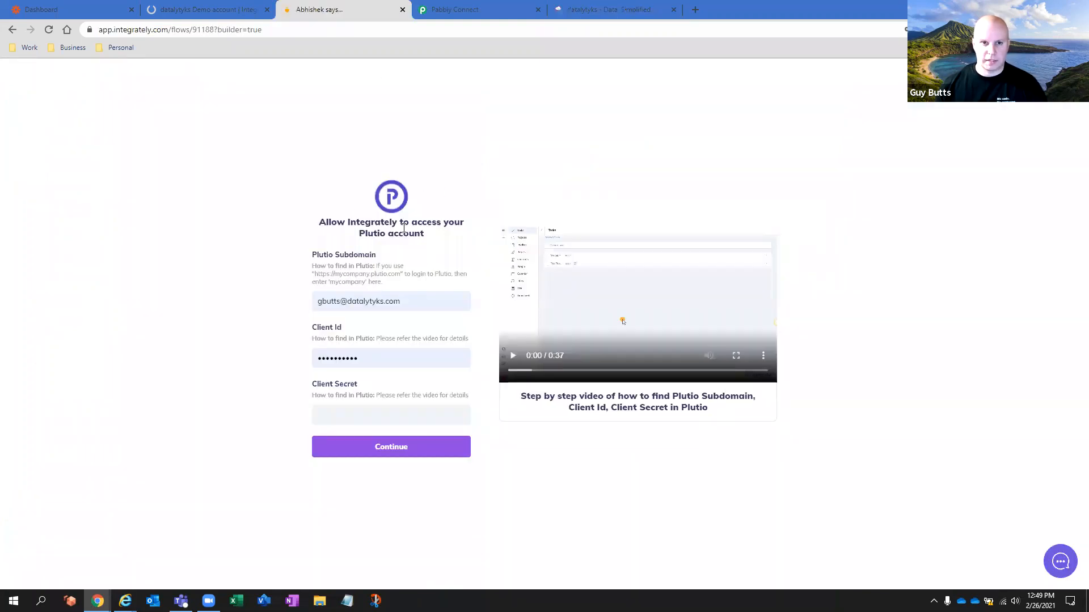
{"action": "left_click", "coordinate": [418, 302]}
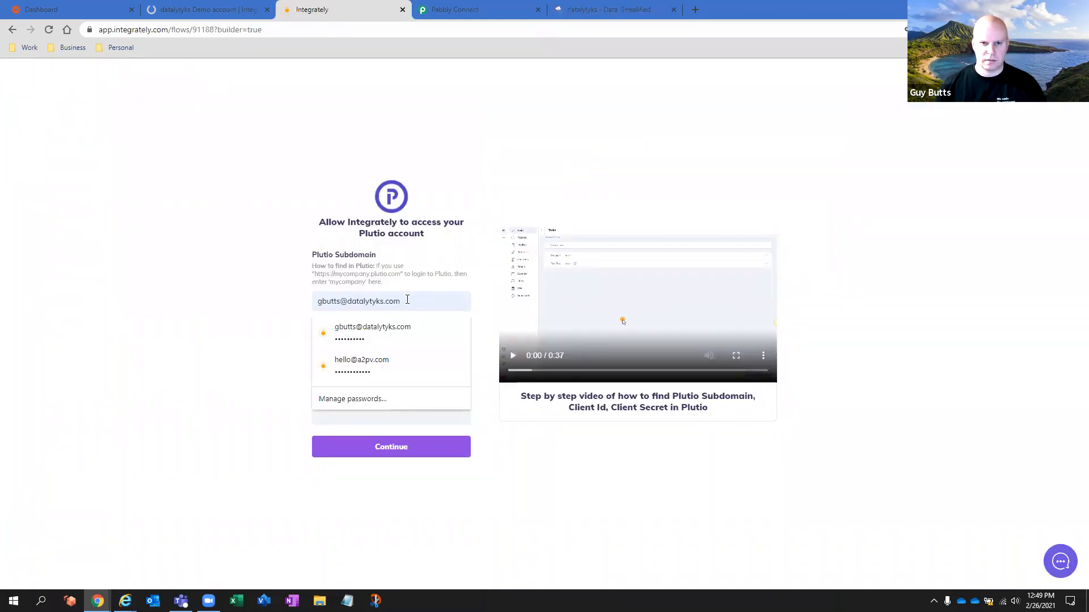
{"action": "left_click_drag", "start_coordinate": [408, 300], "coordinate": [271, 303]}
{"action": "key", "text": "BackSpace"}
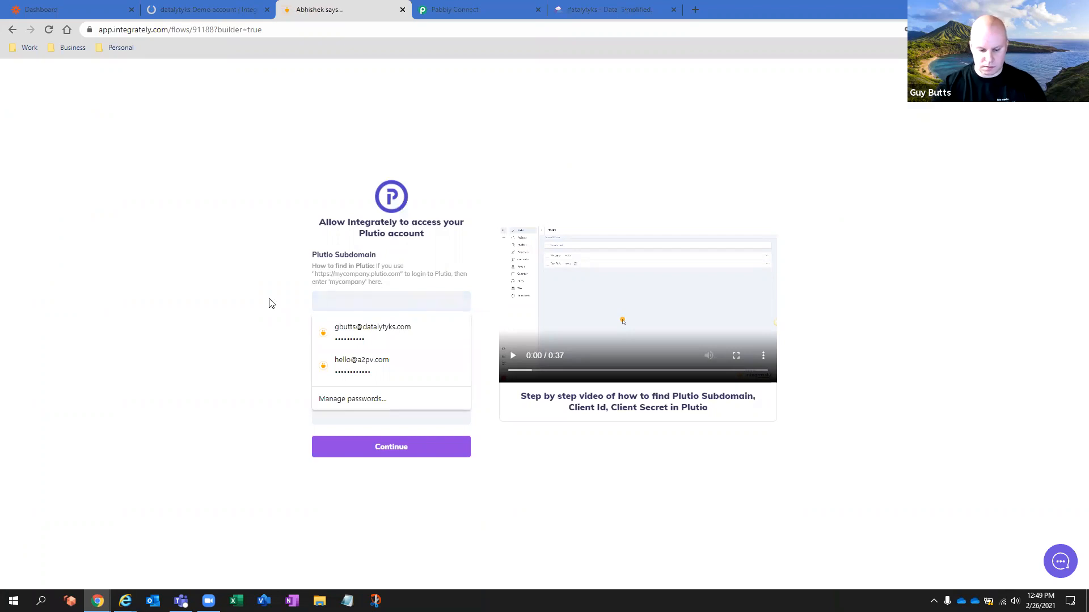
{"action": "type", "text": "datalyty"}
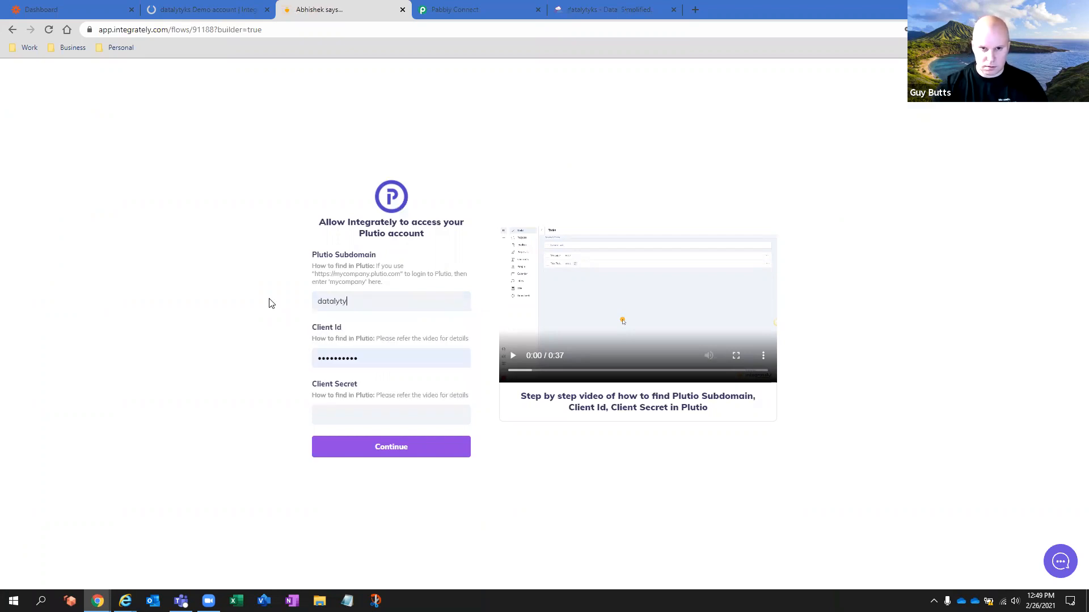
{"action": "type", "text": "ks"}
{"action": "key", "text": "Tab"}
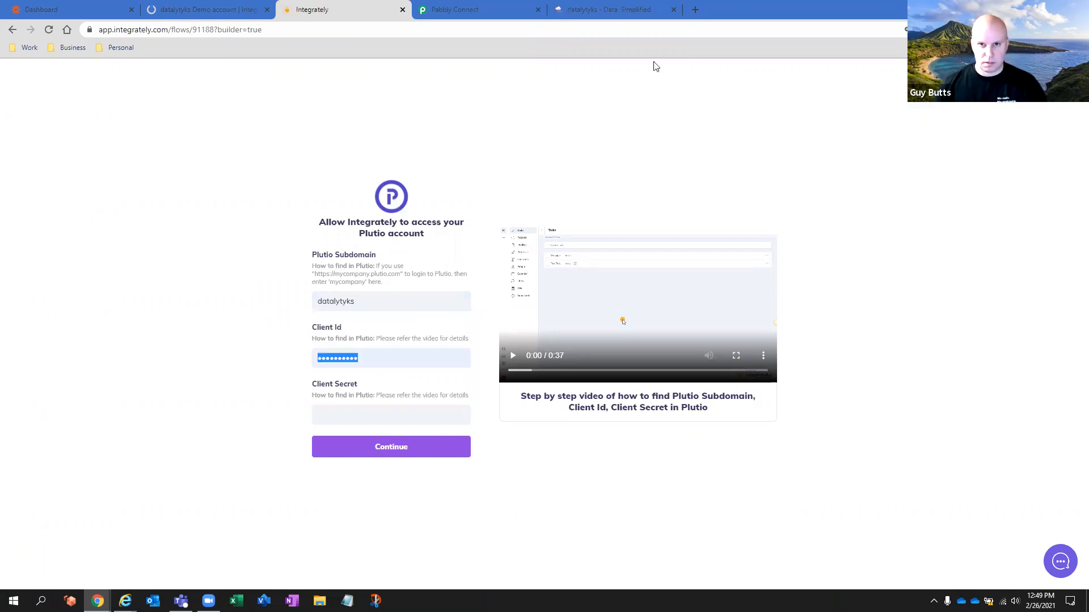
Step: Copy the new connection's Client ID from Plutio and paste it over the prefilled Client Id in Integrately's access form
{"action": "left_click", "coordinate": [610, 10]}
{"action": "double_click", "coordinate": [607, 180]}
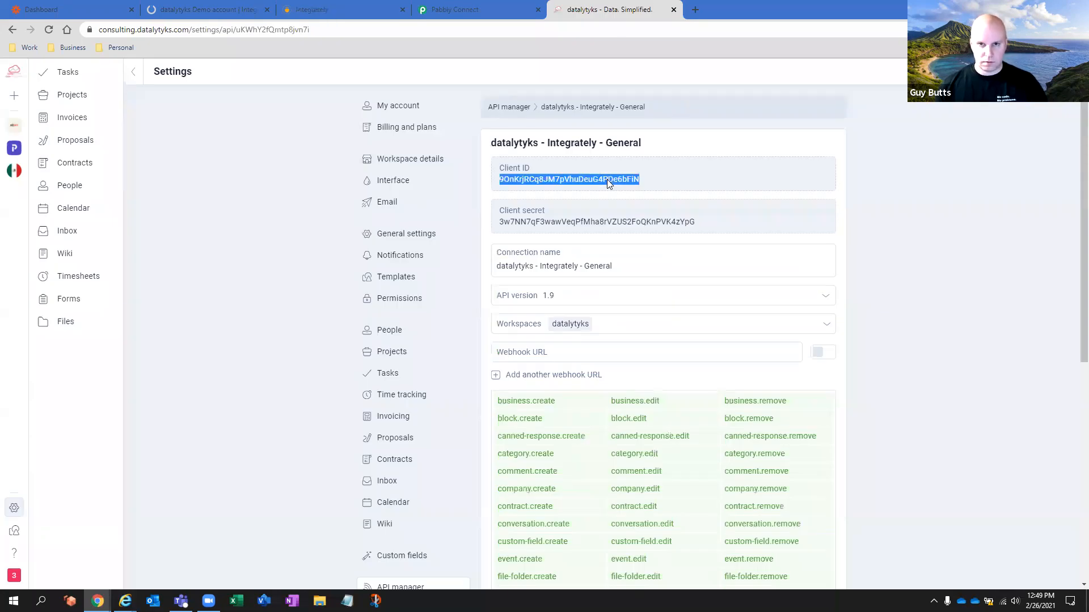
{"action": "left_click", "coordinate": [329, 11]}
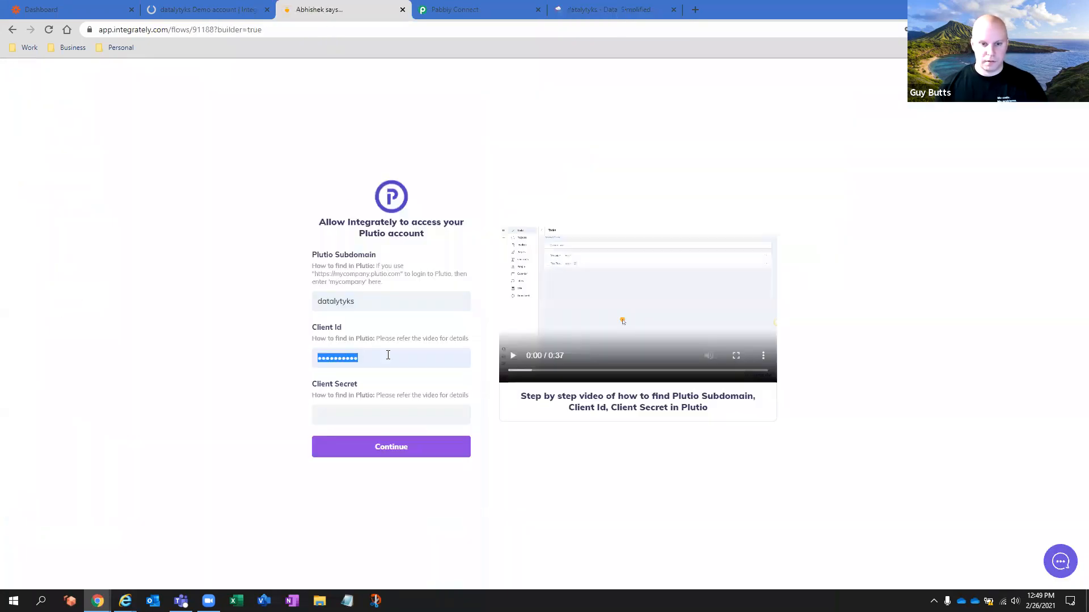
{"action": "key", "text": "ctrl+v"}
Step: Copy the Client secret from Plutio into Integrately's Client Secret field, and submit the access form
{"action": "left_click", "coordinate": [388, 410]}
{"action": "left_click", "coordinate": [609, 10]}
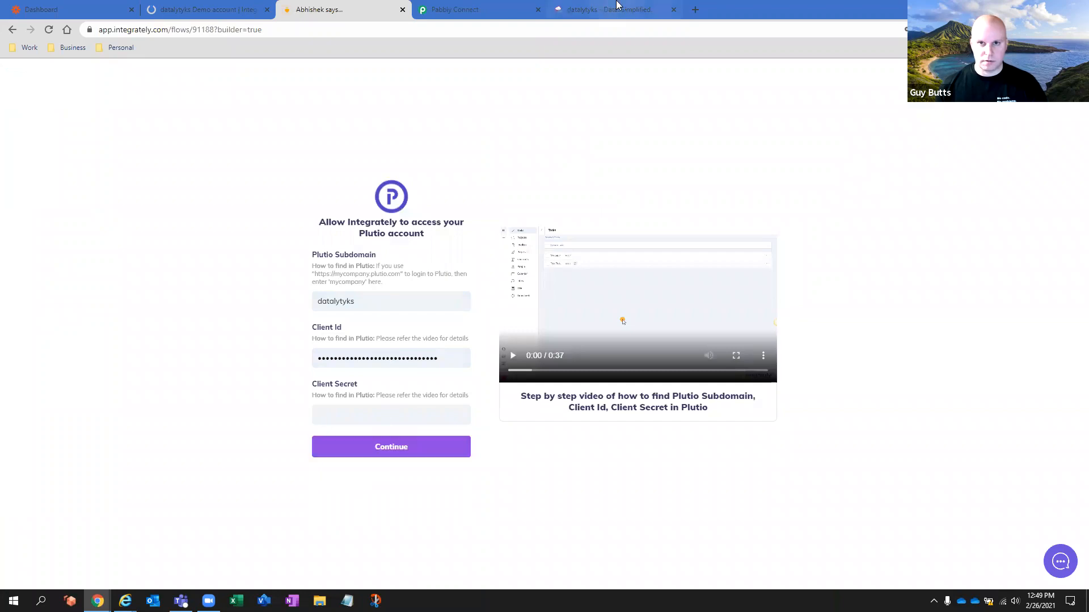
{"action": "double_click", "coordinate": [601, 221]}
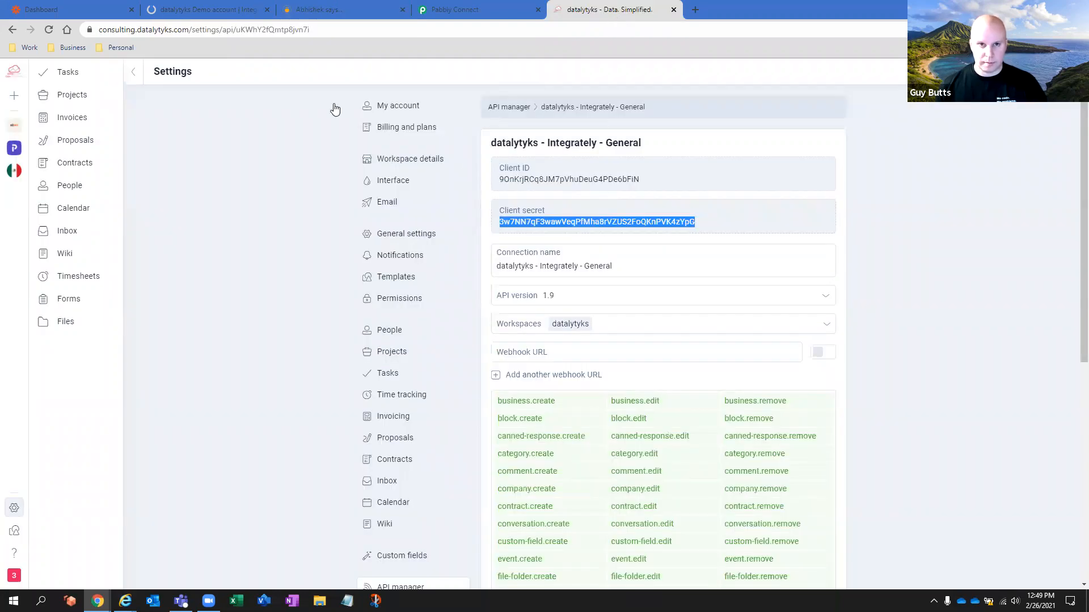
{"action": "key", "text": "ctrl+c"}
{"action": "left_click", "coordinate": [328, 10]}
{"action": "left_click", "coordinate": [389, 415]}
{"action": "key", "text": "ctrl+v"}
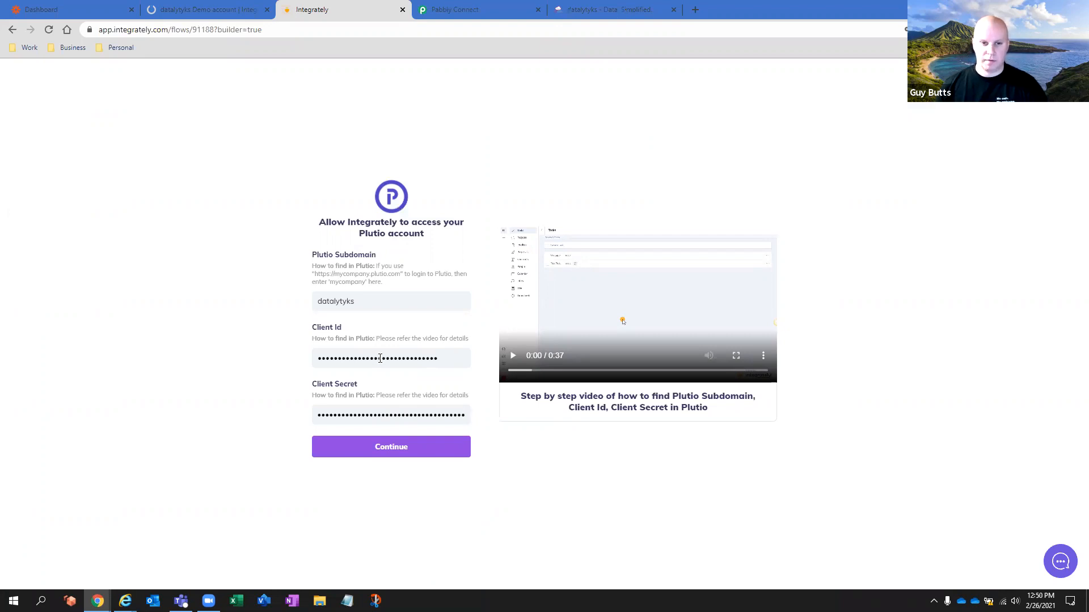
{"action": "left_click", "coordinate": [385, 450]}
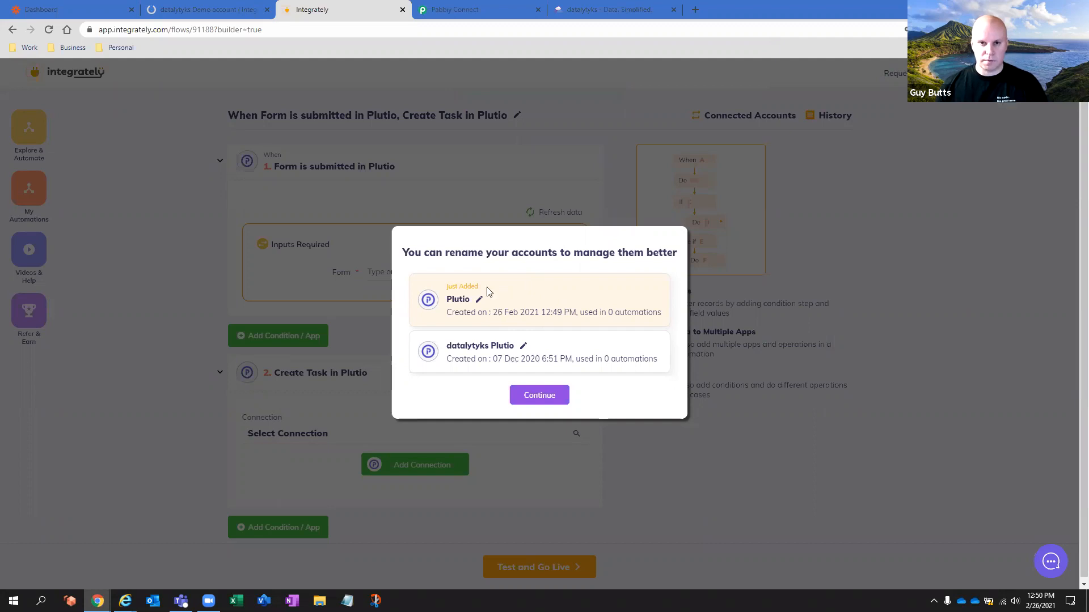
Step: Rename the just-added Plutio account to "Demo Account" and continue to the automation
{"action": "left_click", "coordinate": [479, 300]}
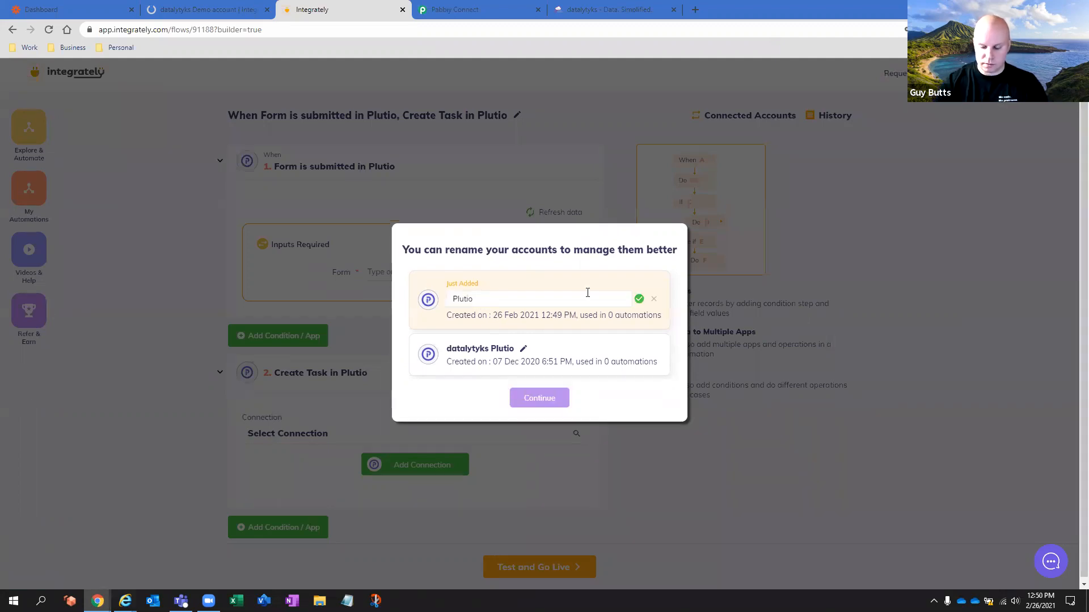
{"action": "key", "text": "BackSpace"}
{"action": "key", "text": "BackSpace"}
{"action": "key", "text": "BackSpace"}
{"action": "key", "text": "BackSpace"}
{"action": "key", "text": "BackSpace"}
{"action": "key", "text": "BackSpace"}
{"action": "key", "text": "BackSpace"}
{"action": "key", "text": "BackSpace"}
{"action": "type", "text": "D"}
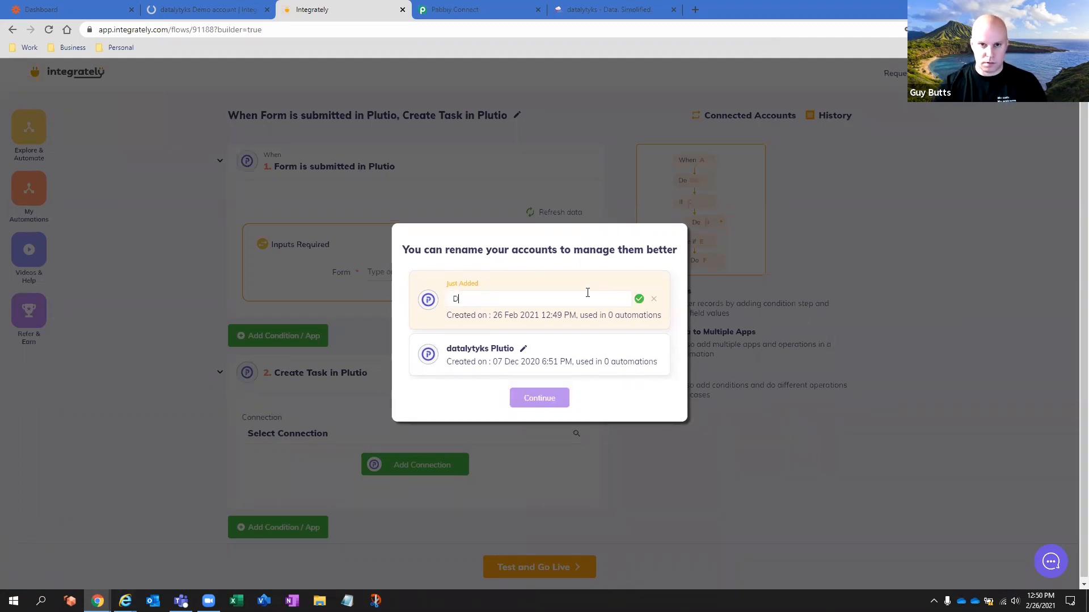
{"action": "type", "text": "emo Ac"}
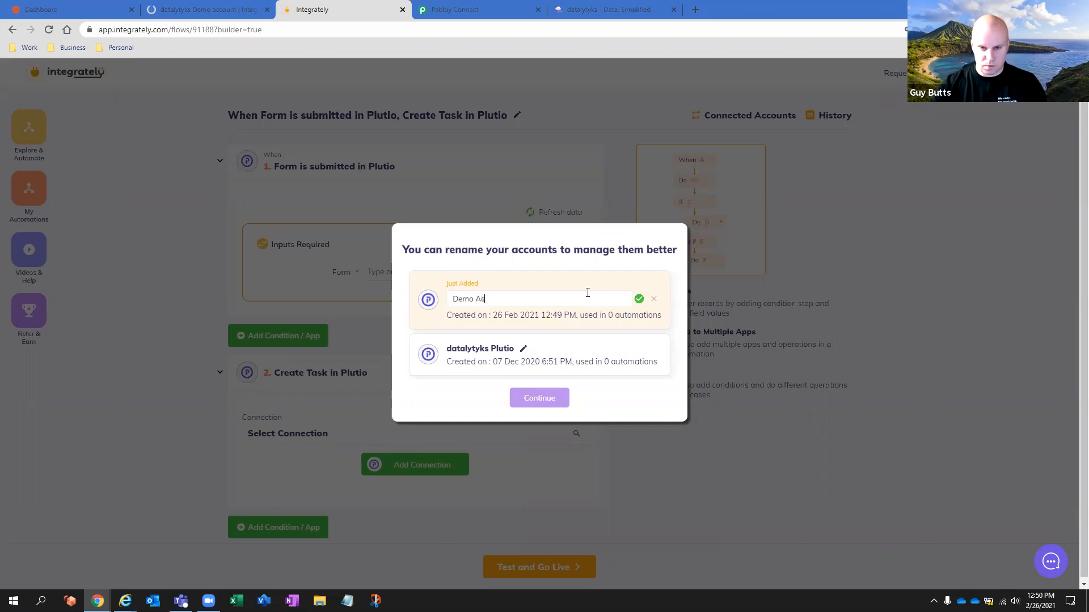
{"action": "type", "text": "count"}
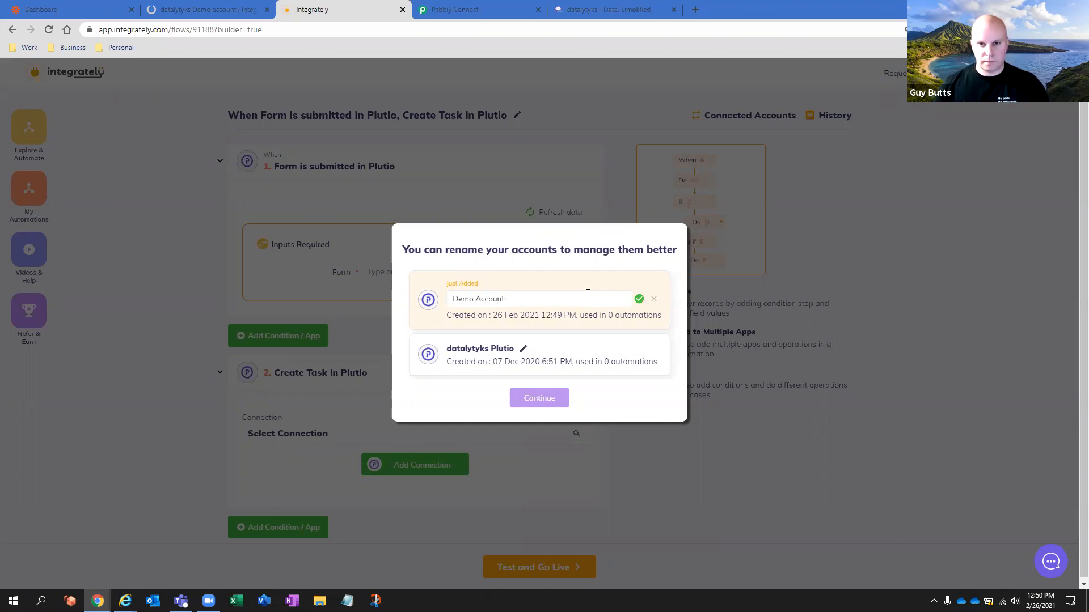
{"action": "left_click", "coordinate": [639, 299]}
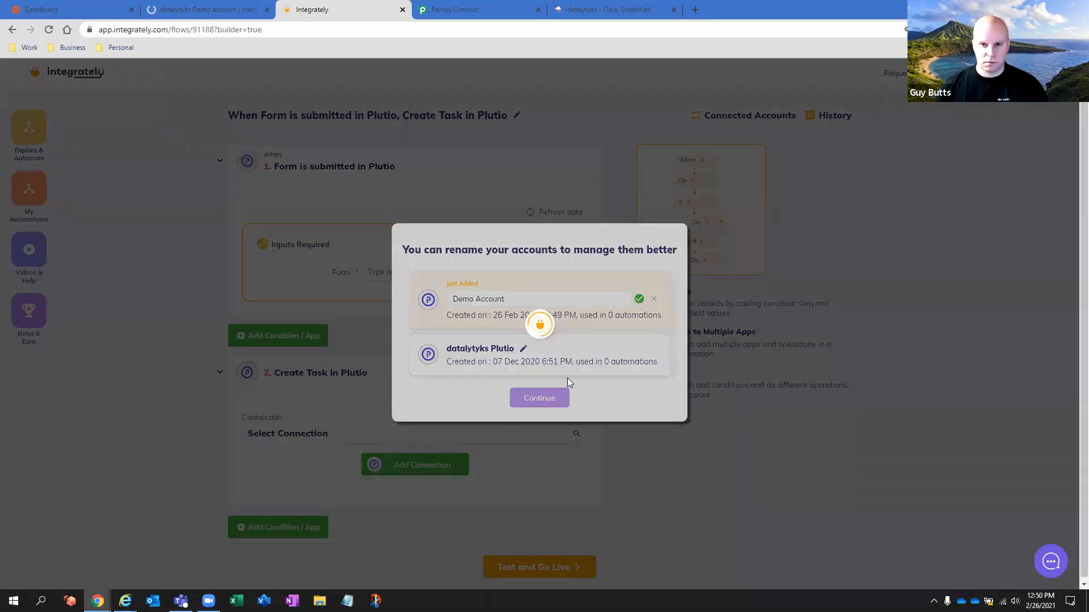
{"action": "left_click", "coordinate": [539, 396]}
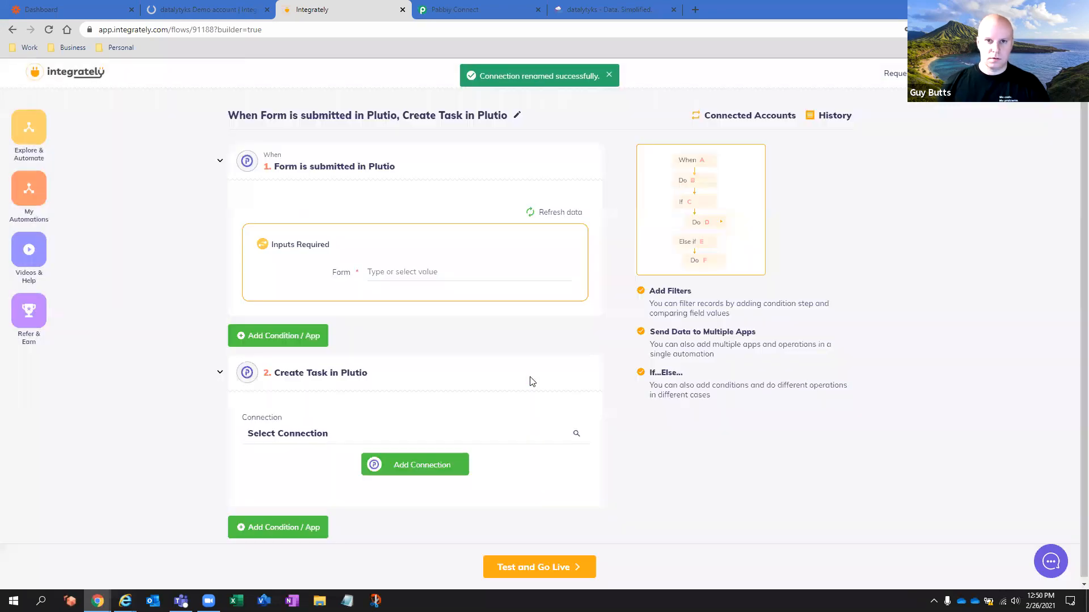
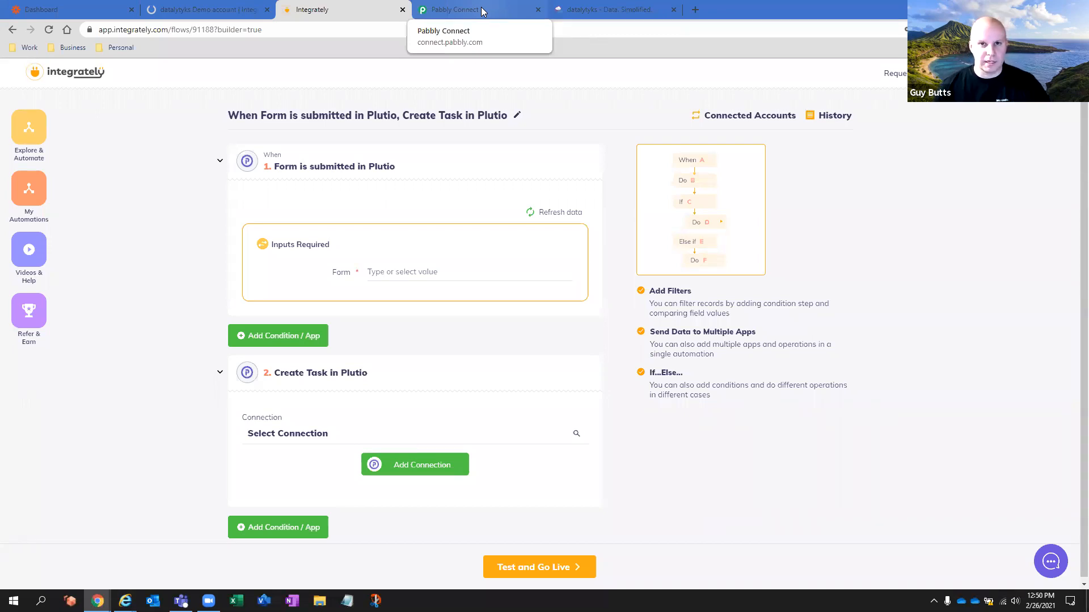
Step: Switch to Pabbly Connect and create a workflow named "Test workflow"
{"action": "left_click", "coordinate": [481, 10]}
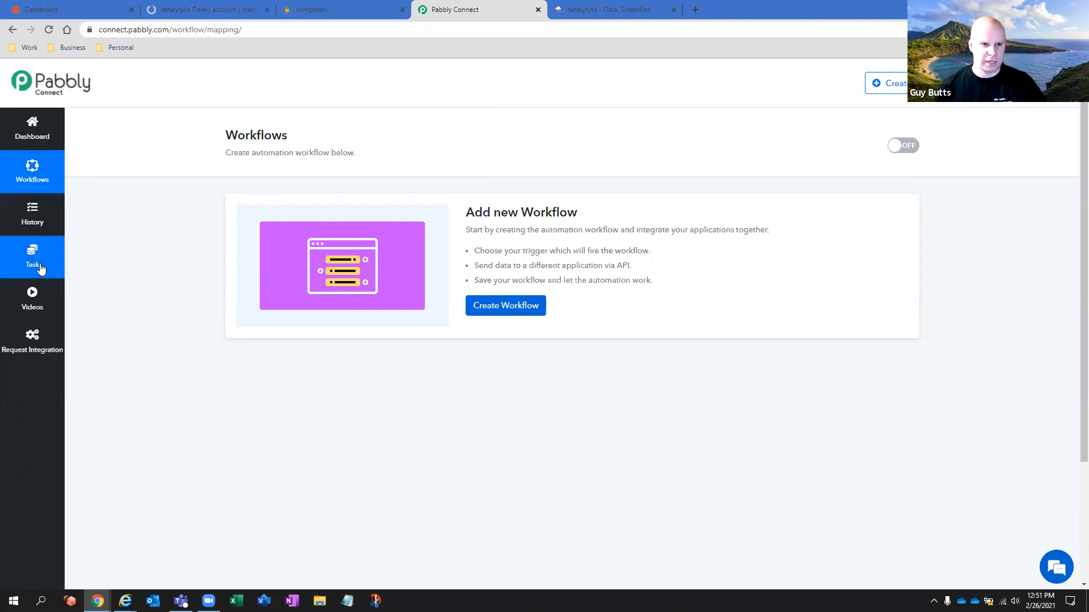
{"action": "left_click", "coordinate": [508, 310]}
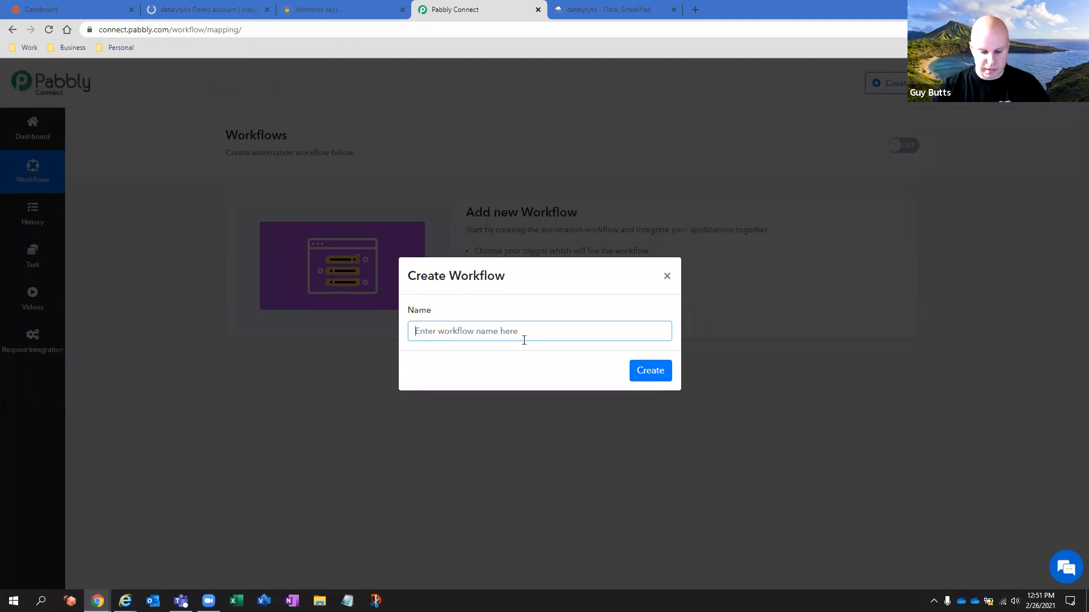
{"action": "type", "text": "Test wro"}
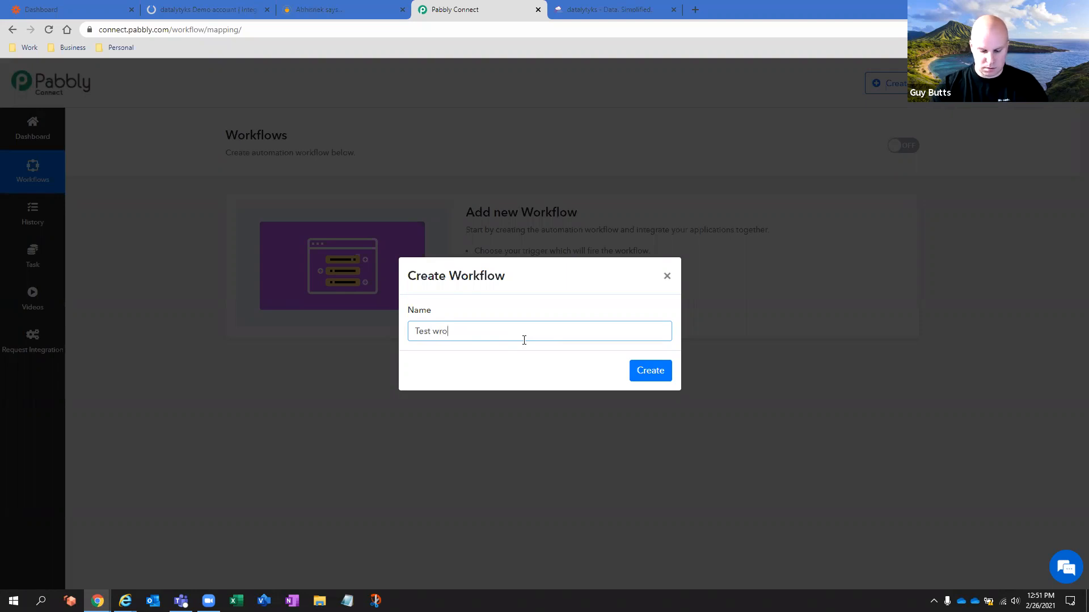
{"action": "key", "text": "BackSpace"}
{"action": "key", "text": "BackSpace"}
{"action": "type", "text": "ork"}
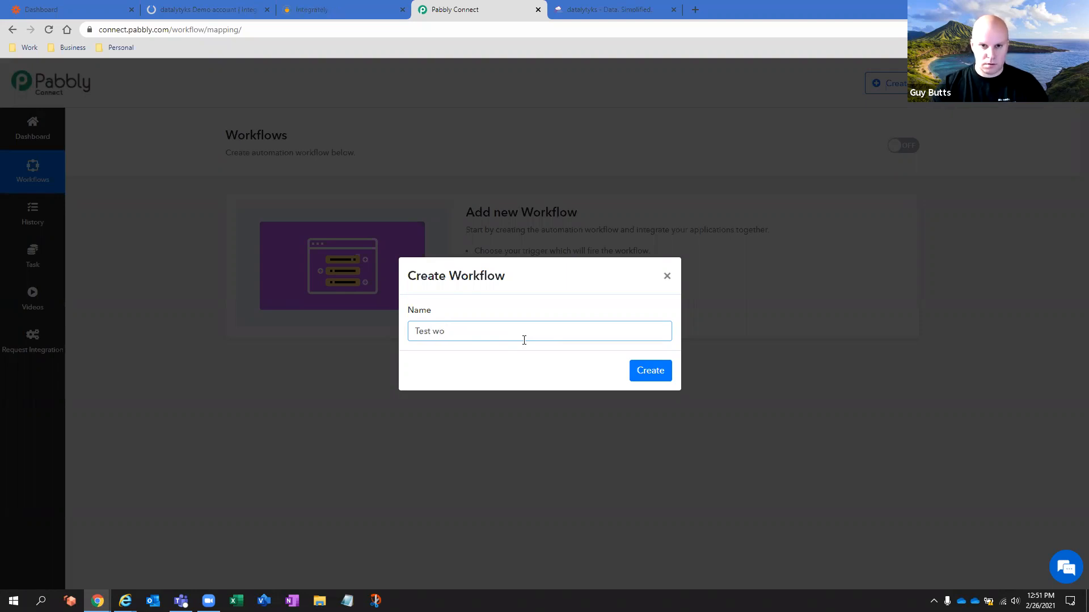
{"action": "type", "text": "flow"}
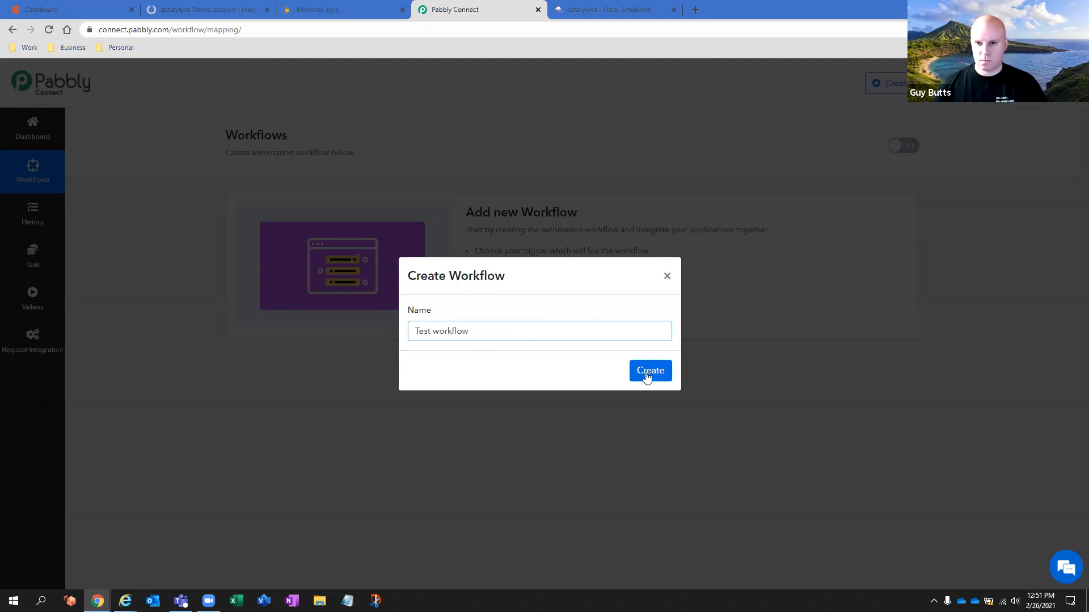
{"action": "left_click", "coordinate": [649, 372]}
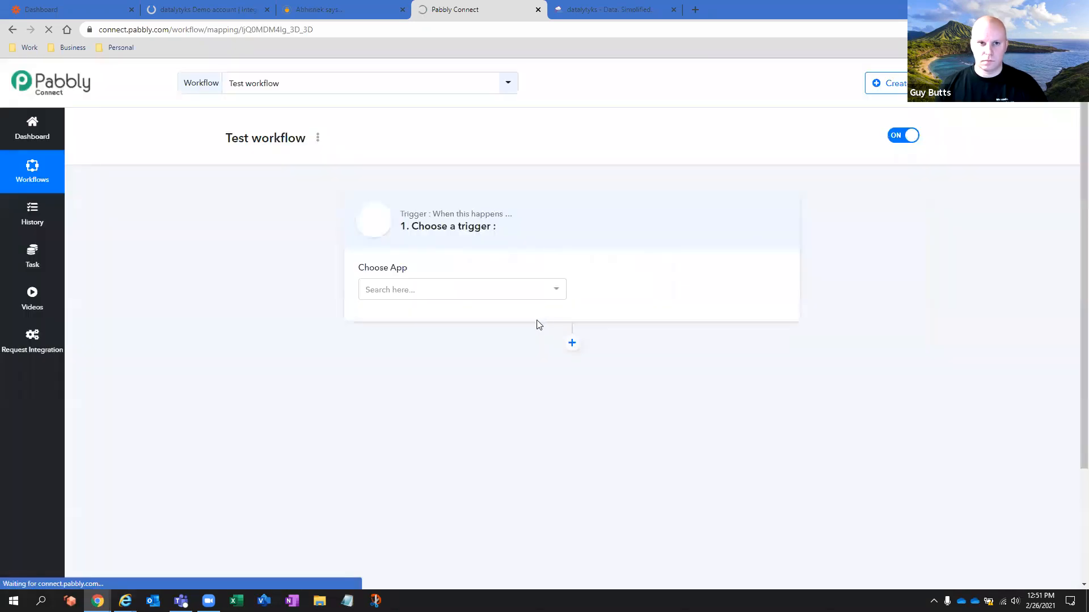
Step: Search the trigger's app list for "plutio"
{"action": "left_click", "coordinate": [442, 290]}
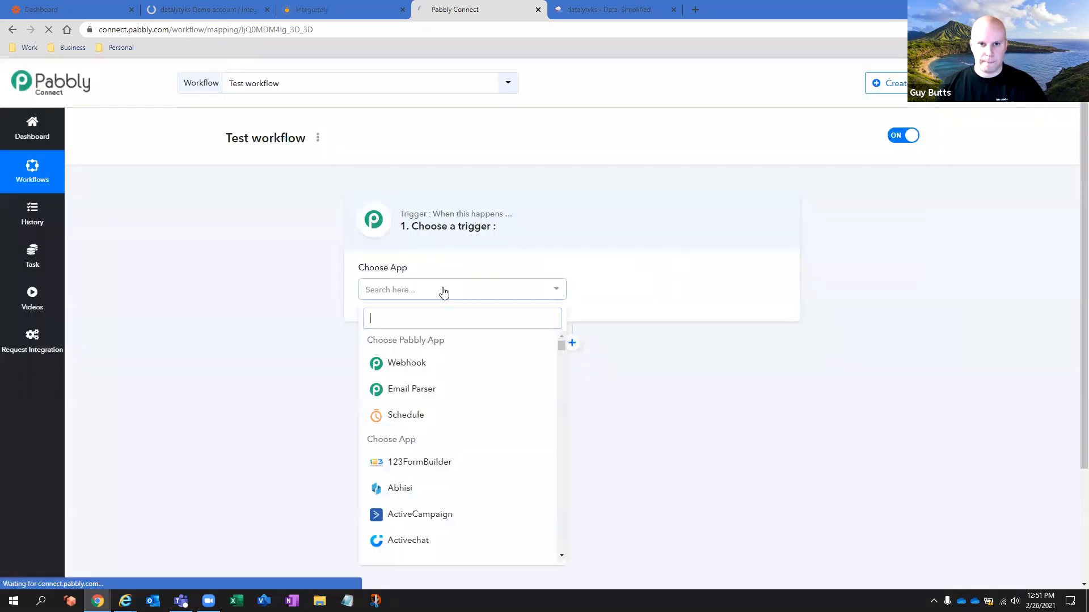
{"action": "scroll", "coordinate": [469, 261], "scroll_direction": "down", "scroll_amount": 1}
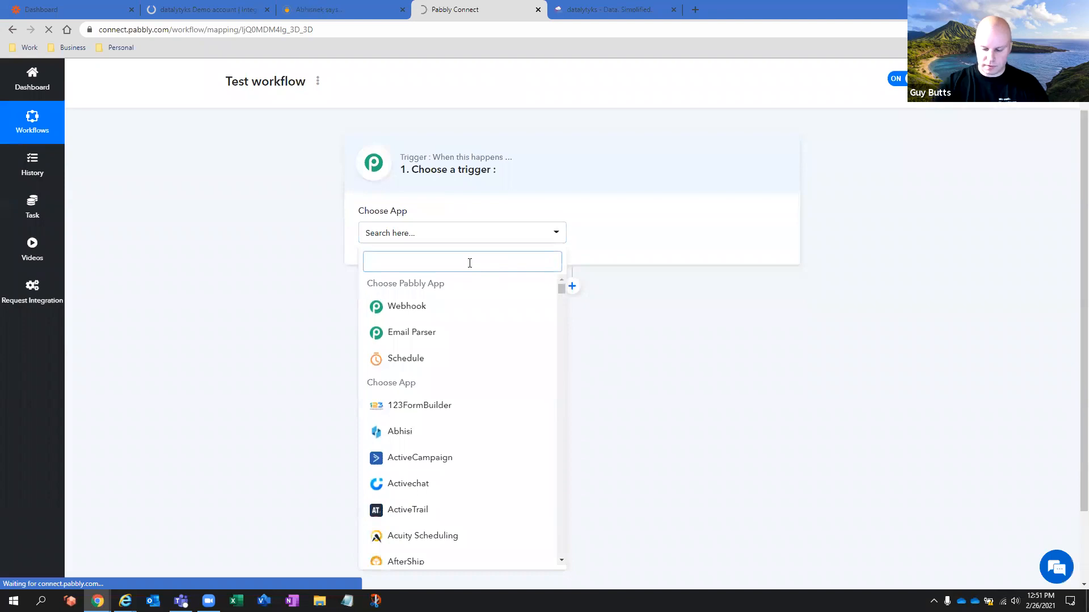
{"action": "type", "text": "plutio"}
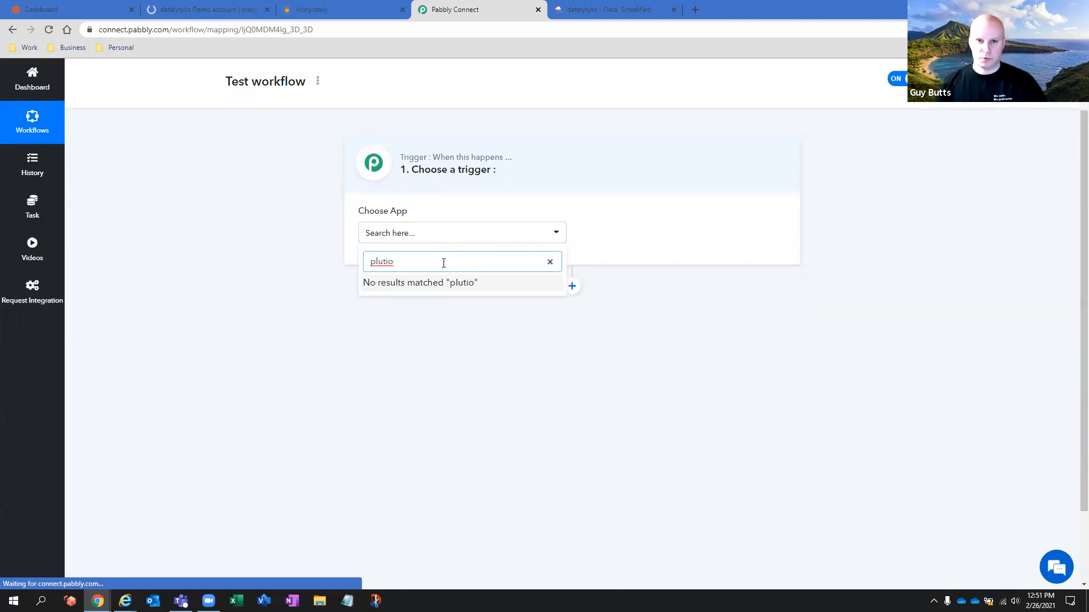
Step: Clear the app search and choose Webhook as the workflow's trigger app
{"action": "left_click", "coordinate": [549, 261]}
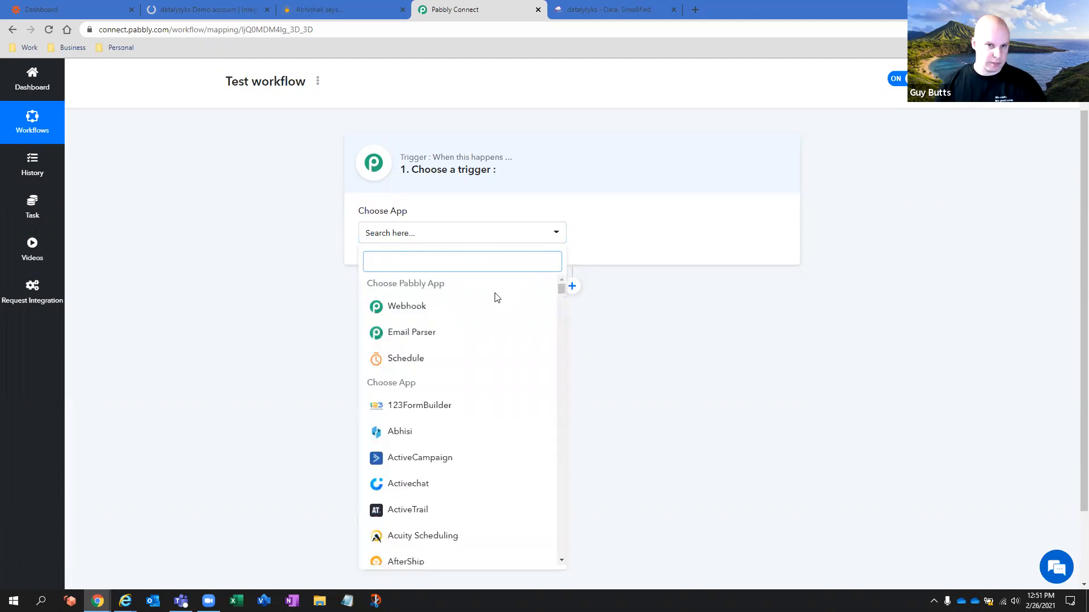
{"action": "left_click", "coordinate": [461, 312]}
{"action": "scroll", "coordinate": [578, 431], "scroll_direction": "down", "scroll_amount": 1}
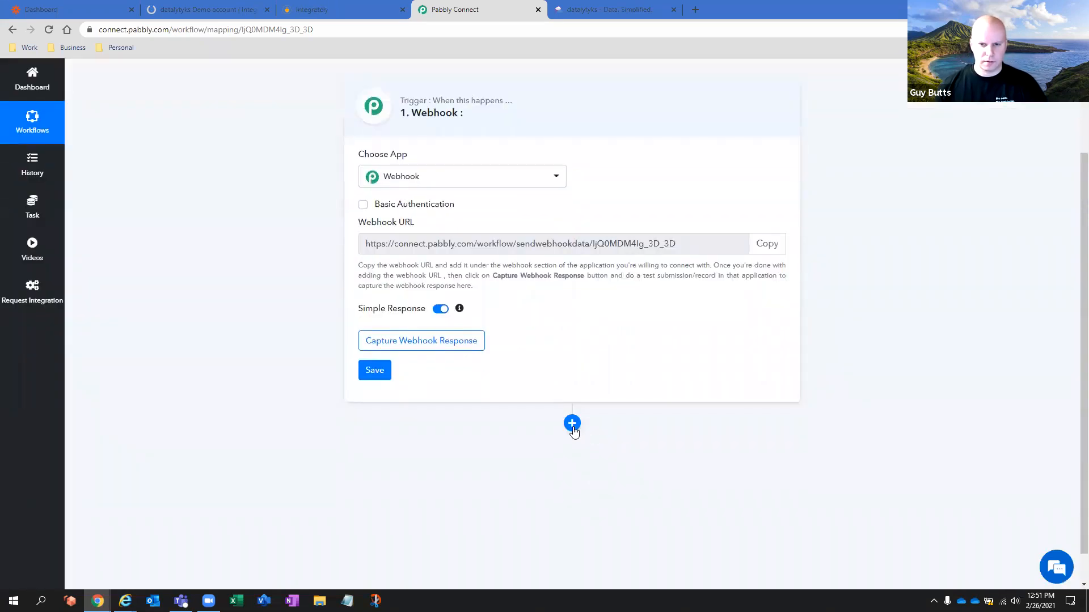
Step: Add an action step after the webhook trigger and choose Plutio as its app
{"action": "left_click", "coordinate": [571, 423]}
{"action": "scroll", "coordinate": [547, 383], "scroll_direction": "down", "scroll_amount": 2}
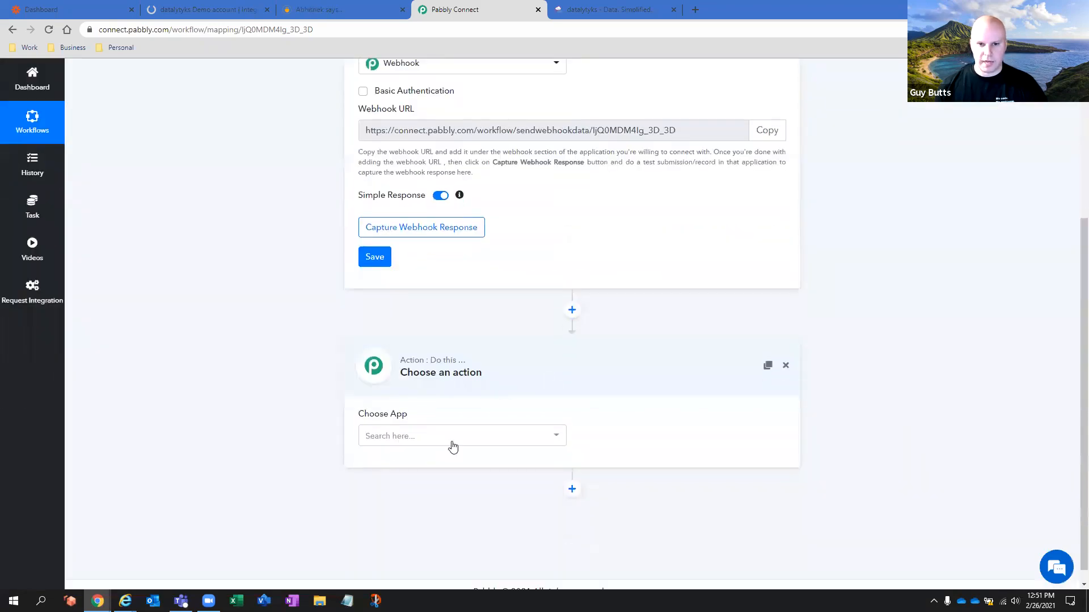
{"action": "left_click", "coordinate": [426, 438]}
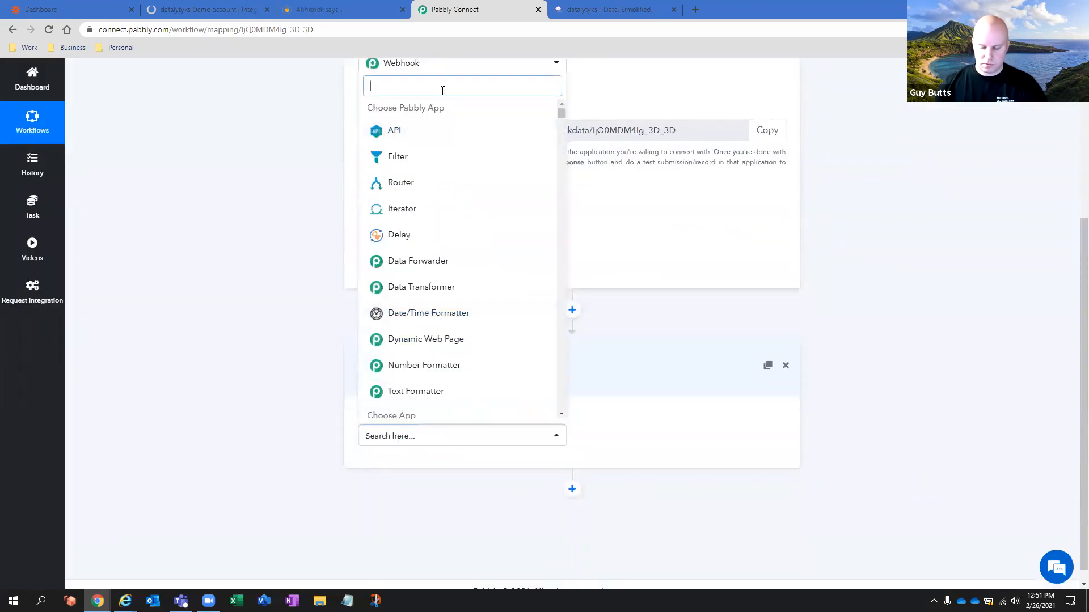
{"action": "type", "text": "plutio"}
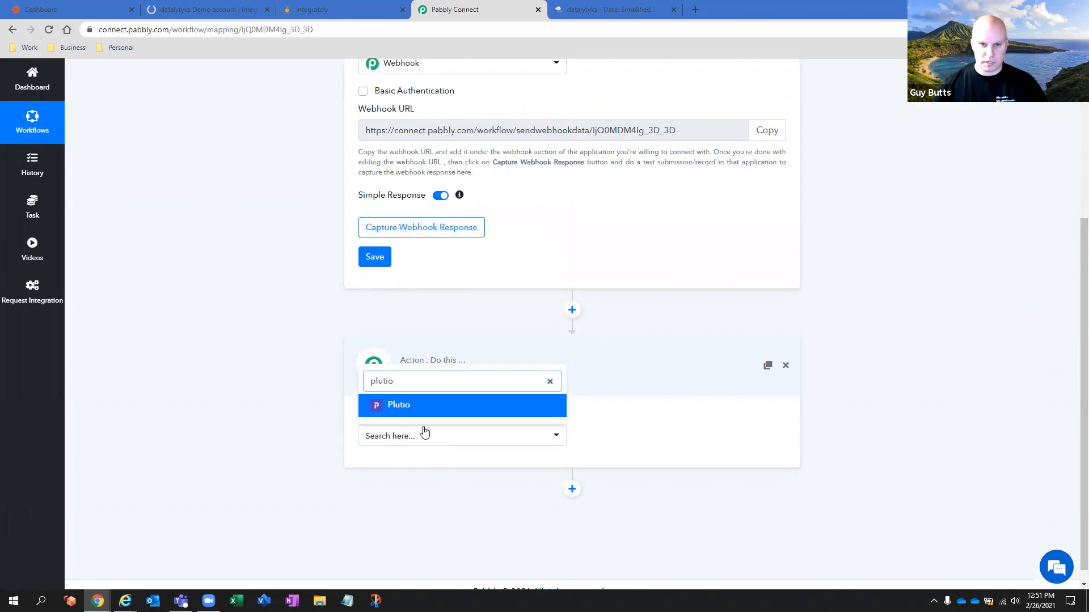
{"action": "left_click", "coordinate": [428, 413]}
{"action": "scroll", "coordinate": [513, 148], "scroll_direction": "up", "scroll_amount": 1}
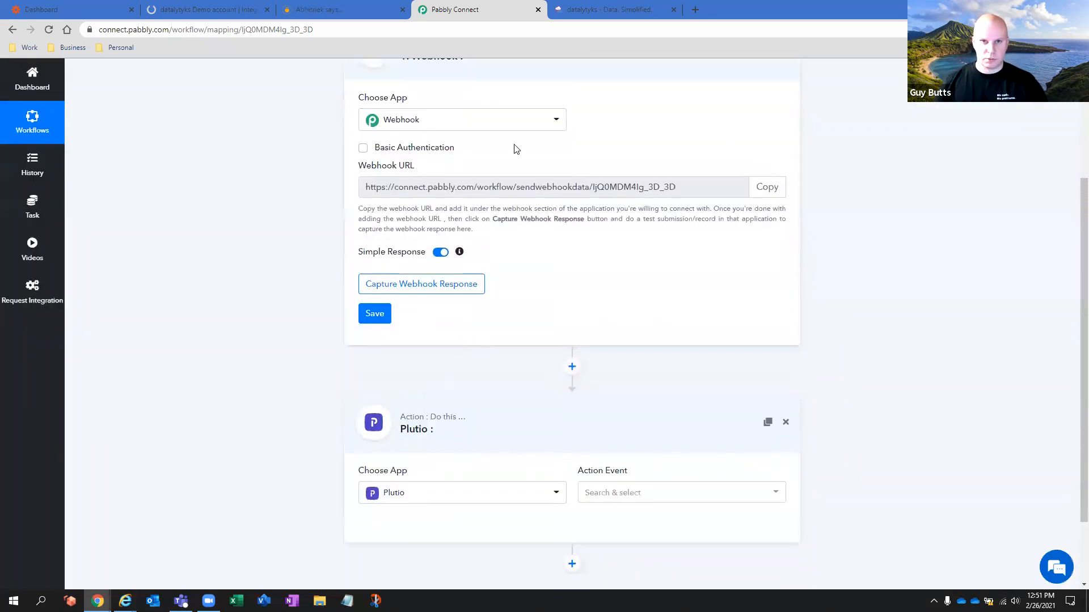
{"action": "scroll", "coordinate": [502, 146], "scroll_direction": "up", "scroll_amount": 2}
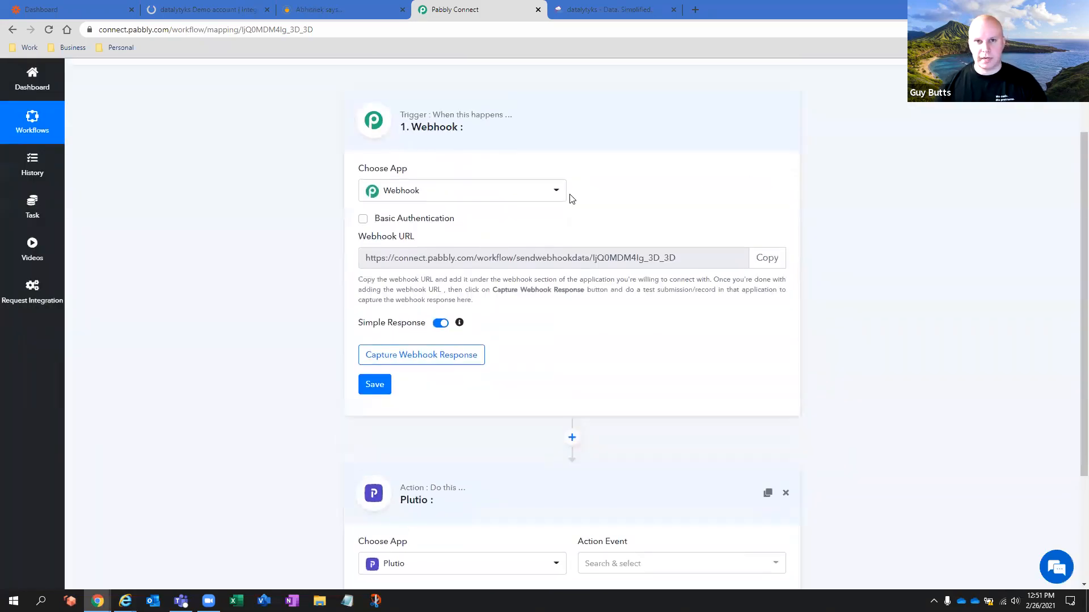
{"action": "scroll", "coordinate": [503, 170], "scroll_direction": "up", "scroll_amount": 1}
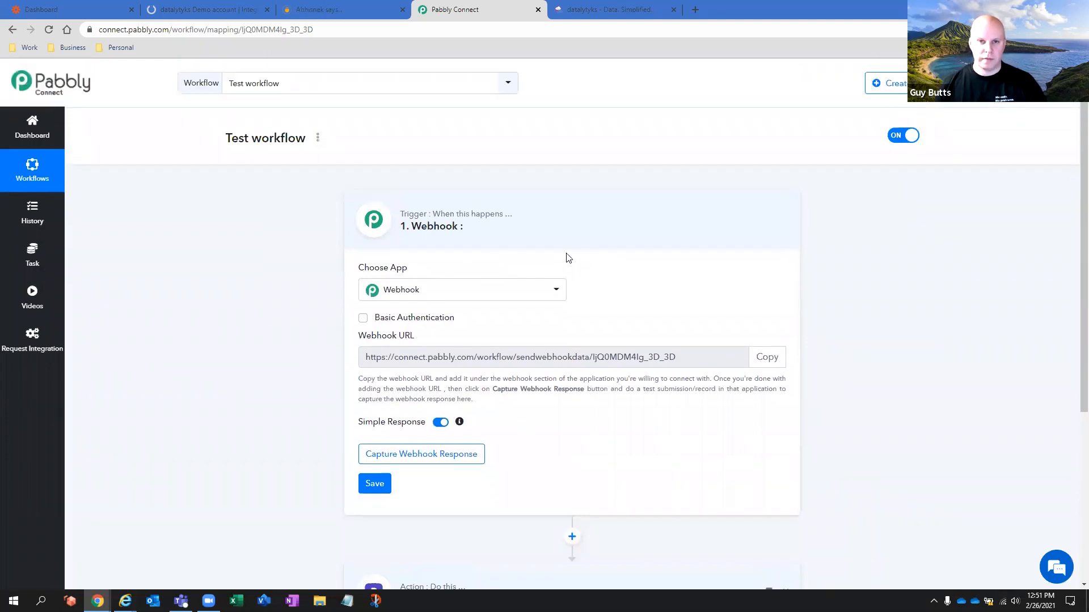
{"action": "scroll", "coordinate": [567, 254], "scroll_direction": "down", "scroll_amount": 1}
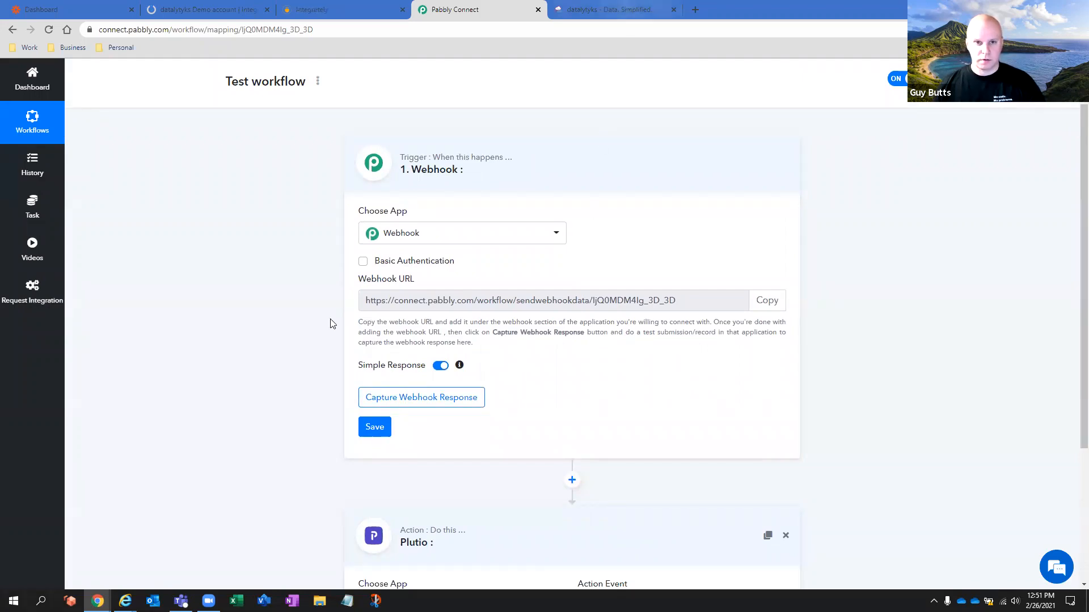
Step: Switch to Plutio's API manager and create a connection named "datalytyks - Pabbly - General"
{"action": "key", "text": "ctrl+Tab"}
{"action": "scroll", "coordinate": [318, 397], "scroll_direction": "down", "scroll_amount": 3}
{"action": "left_click", "coordinate": [389, 420]}
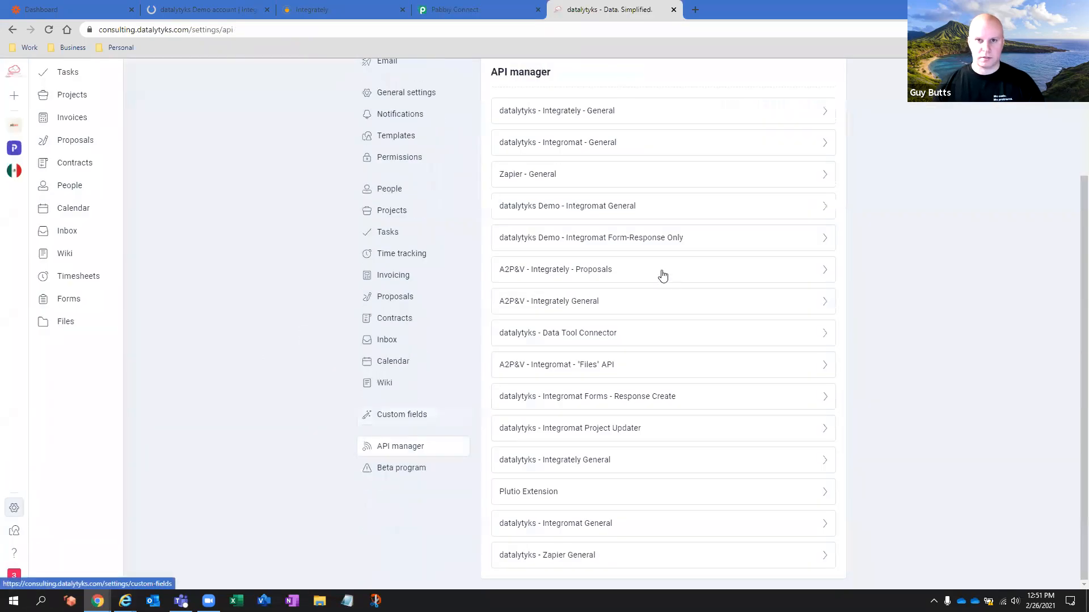
{"action": "left_click", "coordinate": [648, 219]}
{"action": "left_click", "coordinate": [577, 188]}
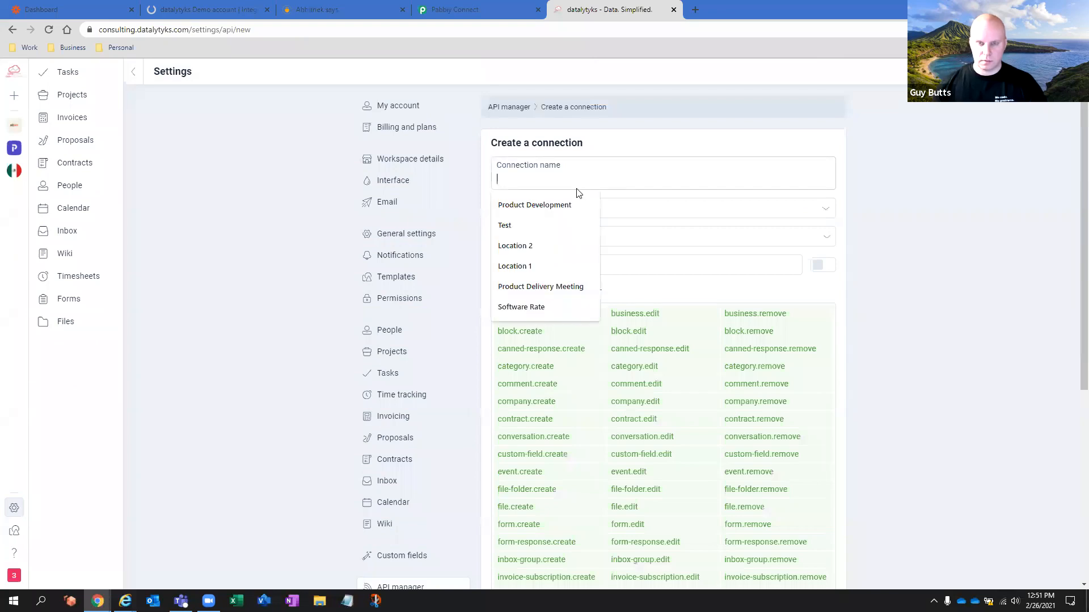
{"action": "type", "text": "datalytyk"}
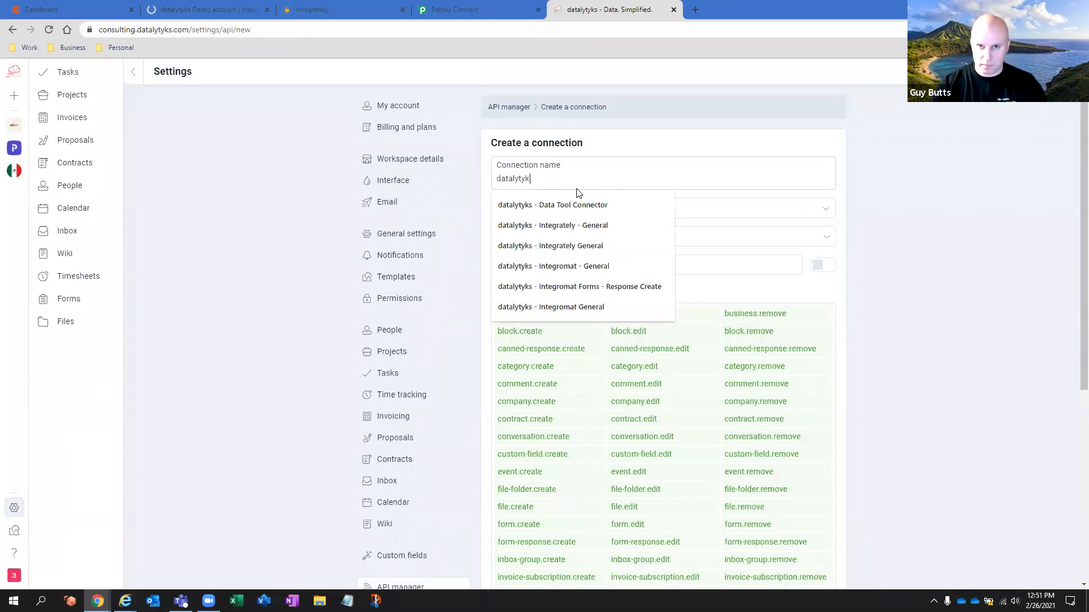
{"action": "type", "text": "s - Pabbly"}
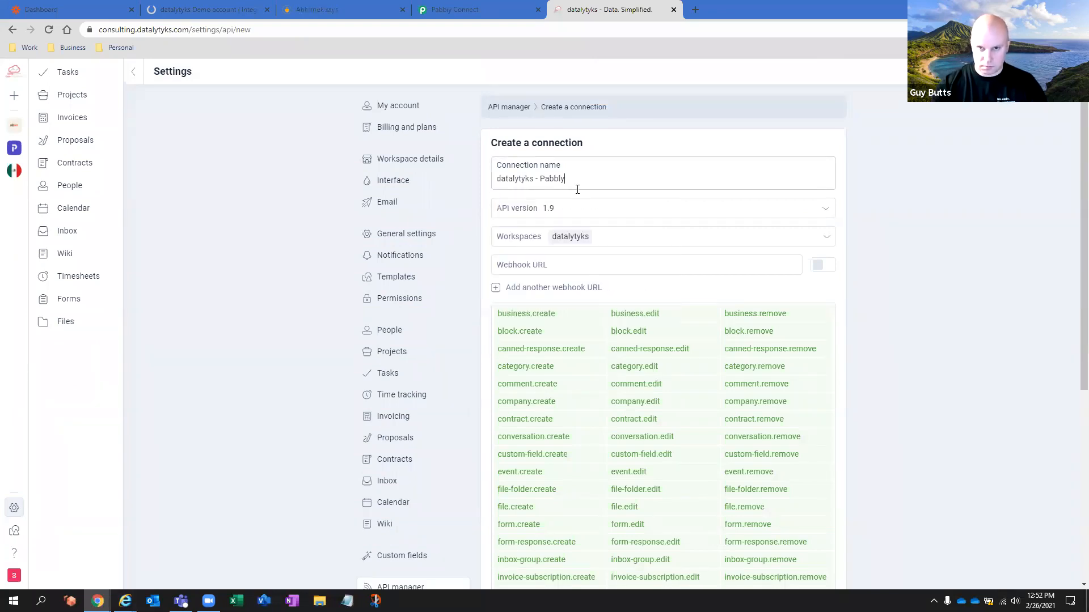
{"action": "type", "text": " - Gne"}
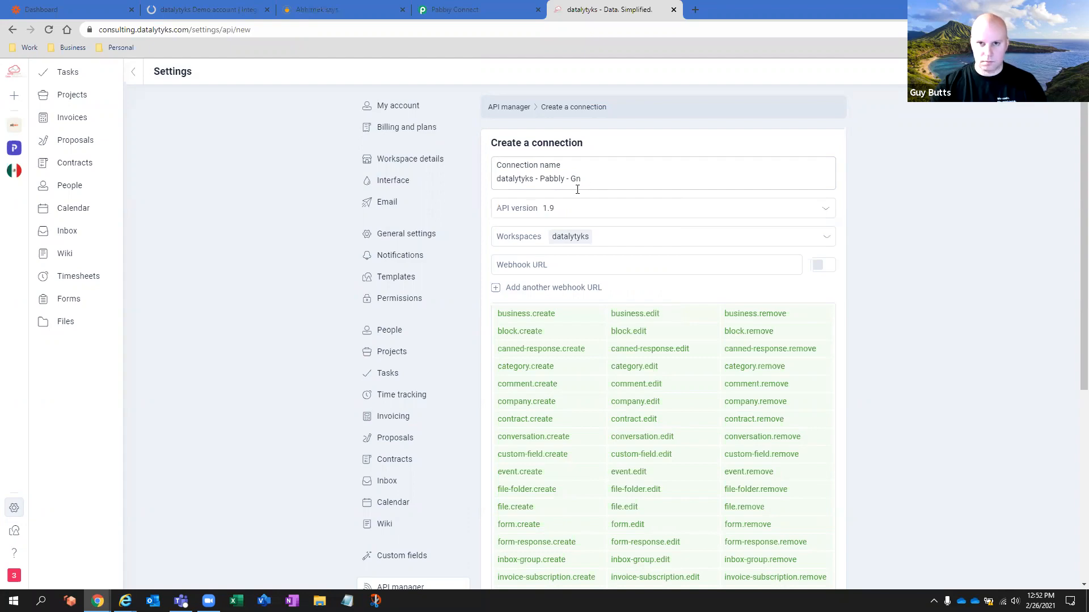
{"action": "key", "text": "BackSpace"}
{"action": "type", "text": "eneral"}
{"action": "scroll", "coordinate": [527, 552], "scroll_direction": "down", "scroll_amount": 5}
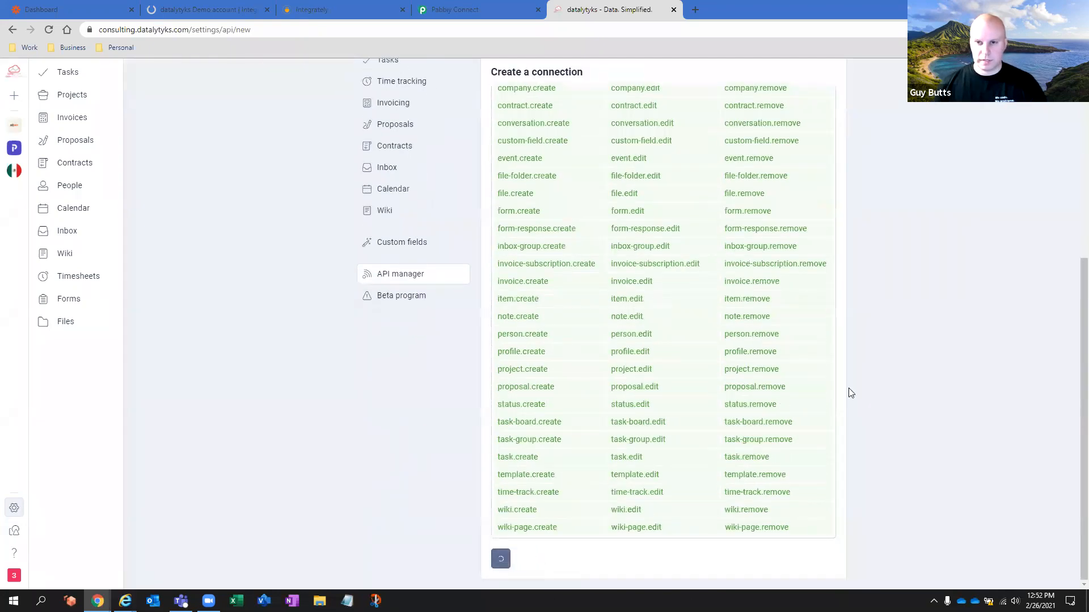
Step: Switch back to Pabbly Connect and search the Webhook trigger's app list for "plutio", leaving the trigger app as is
{"action": "left_click", "coordinate": [448, 7]}
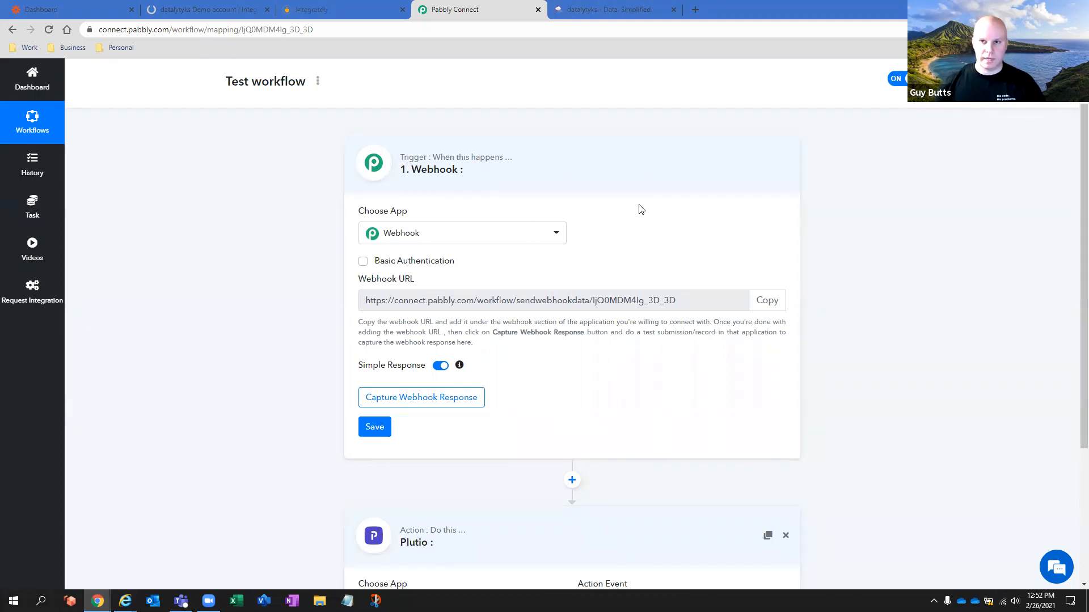
{"action": "scroll", "coordinate": [638, 210], "scroll_direction": "up", "scroll_amount": 1}
{"action": "left_click", "coordinate": [487, 296]}
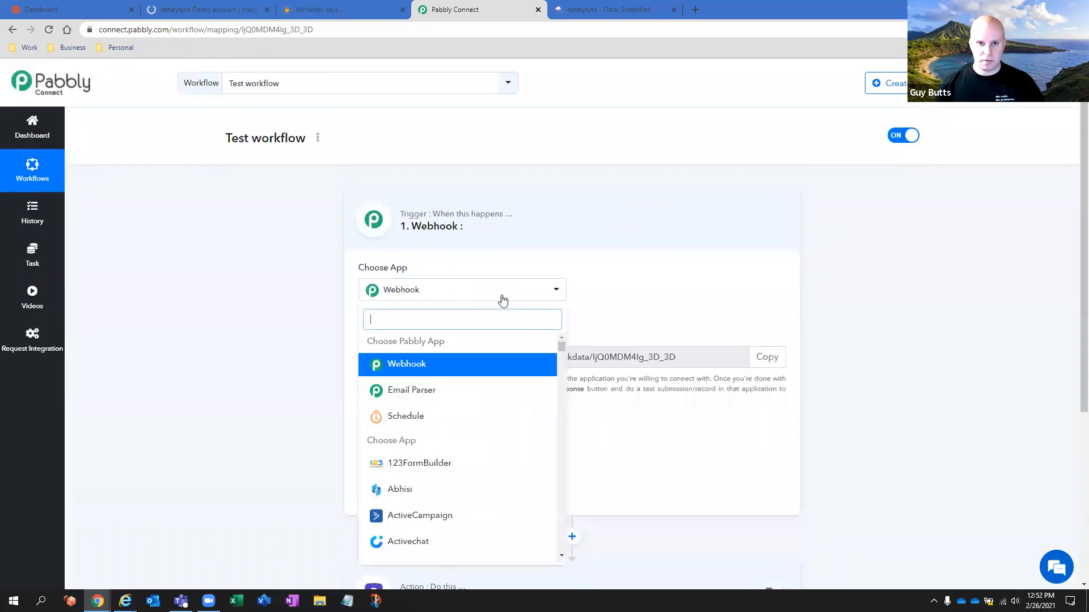
{"action": "scroll", "coordinate": [609, 298], "scroll_direction": "down", "scroll_amount": 1}
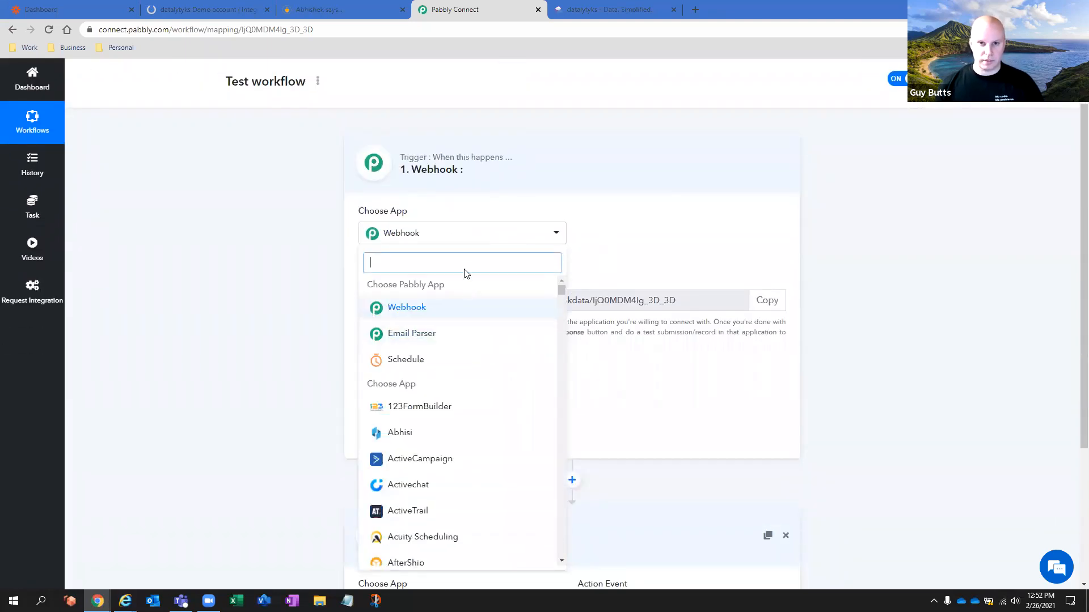
{"action": "type", "text": "plutio"}
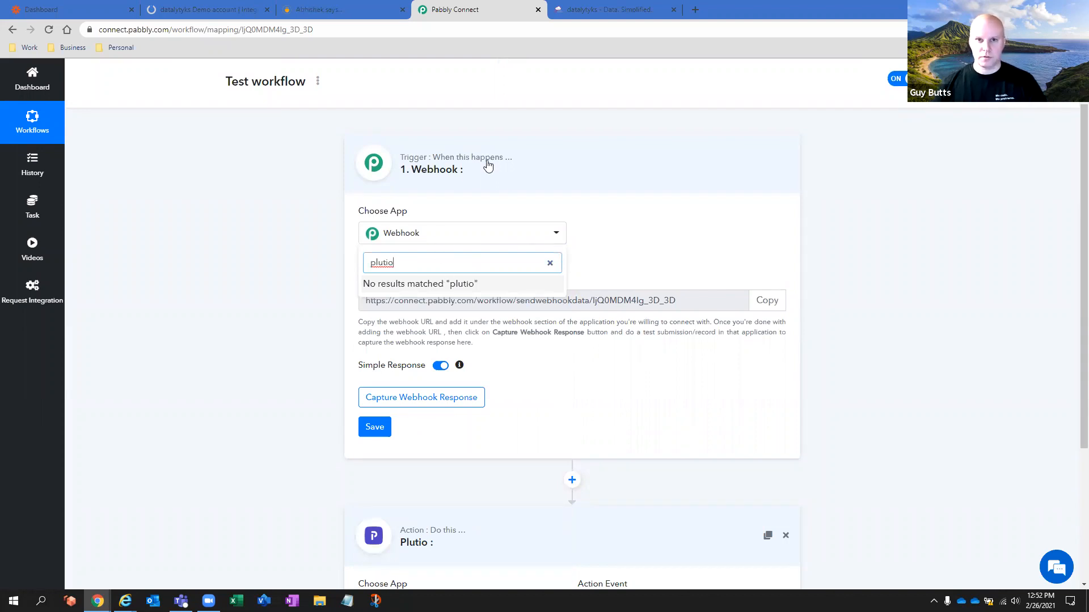
{"action": "left_click", "coordinate": [550, 263]}
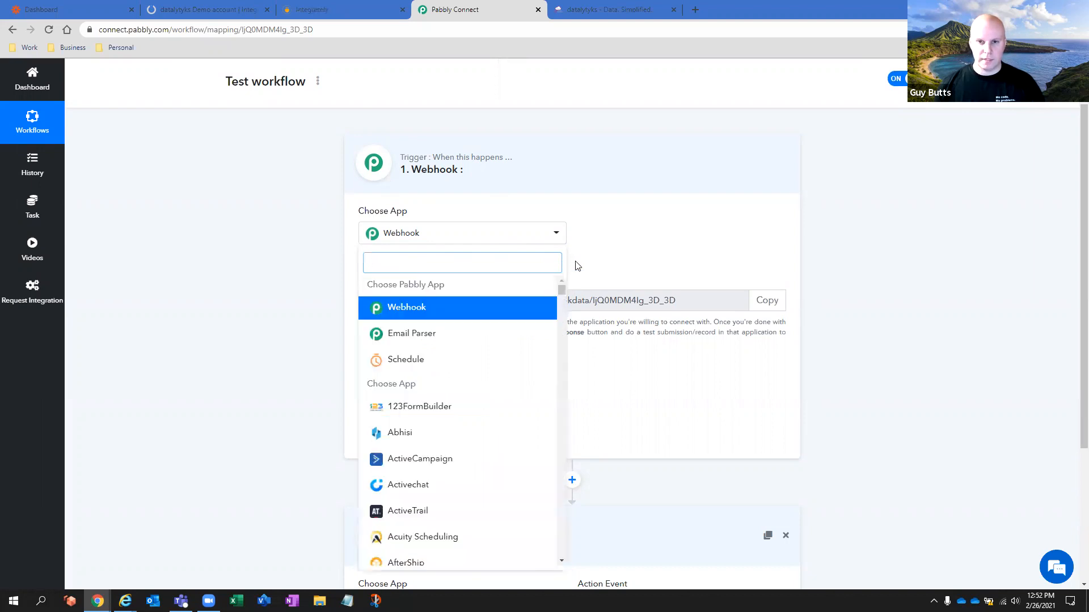
{"action": "left_click", "coordinate": [577, 265]}
{"action": "scroll", "coordinate": [579, 272], "scroll_direction": "up", "scroll_amount": 1}
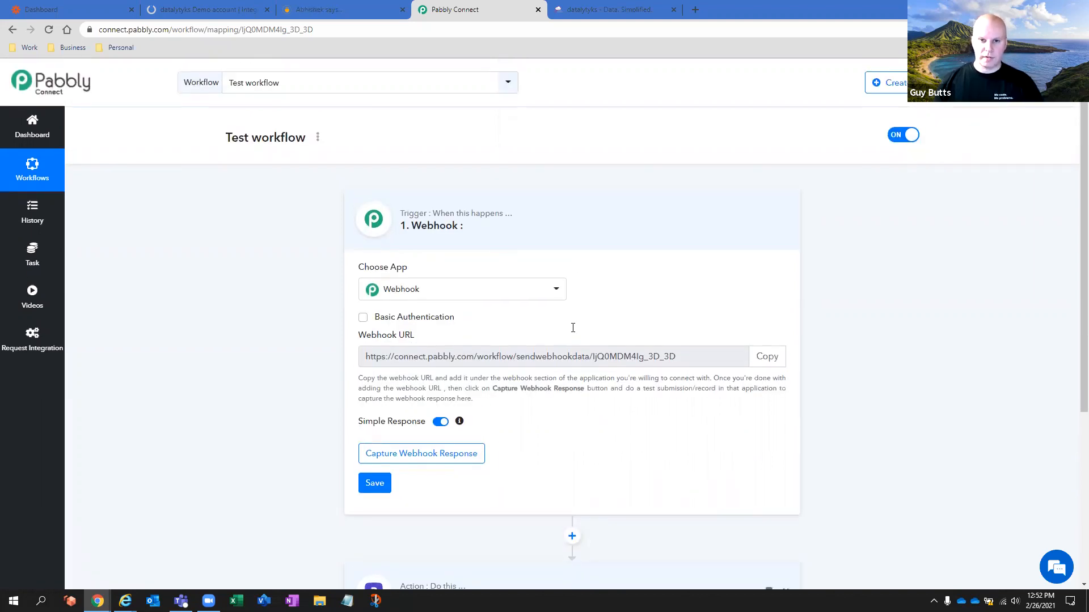
{"action": "scroll", "coordinate": [574, 331], "scroll_direction": "down", "scroll_amount": 2}
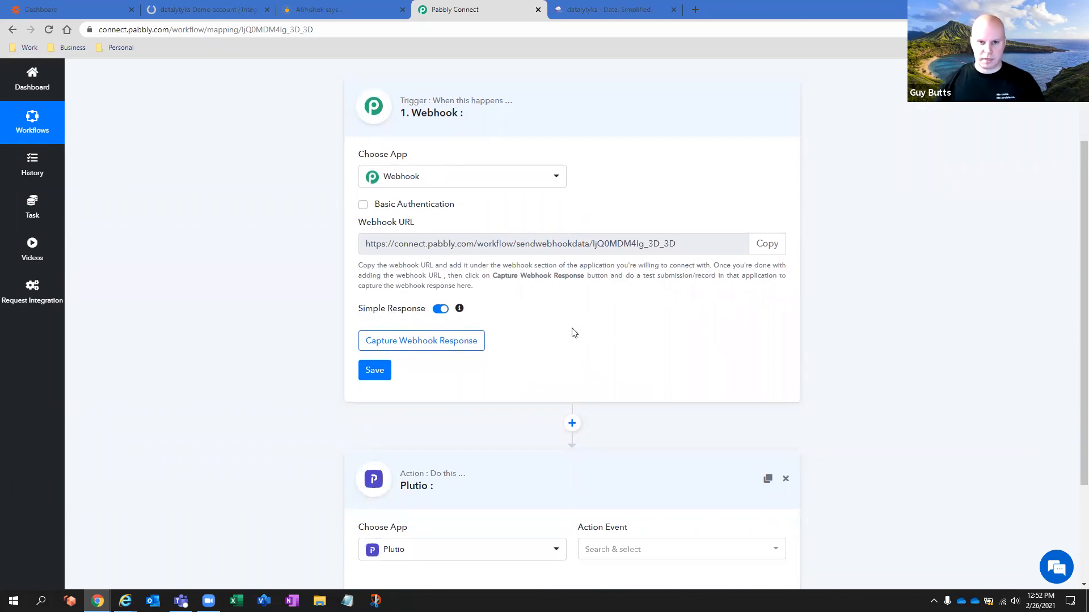
{"action": "scroll", "coordinate": [574, 332], "scroll_direction": "up", "scroll_amount": 1}
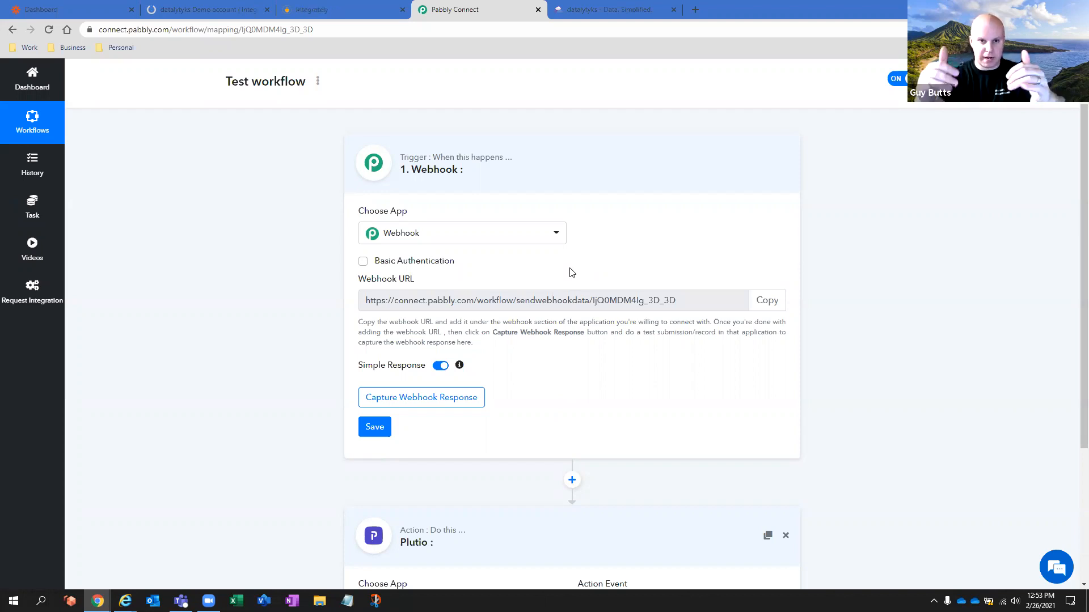
{"action": "scroll", "coordinate": [571, 273], "scroll_direction": "down", "scroll_amount": 2}
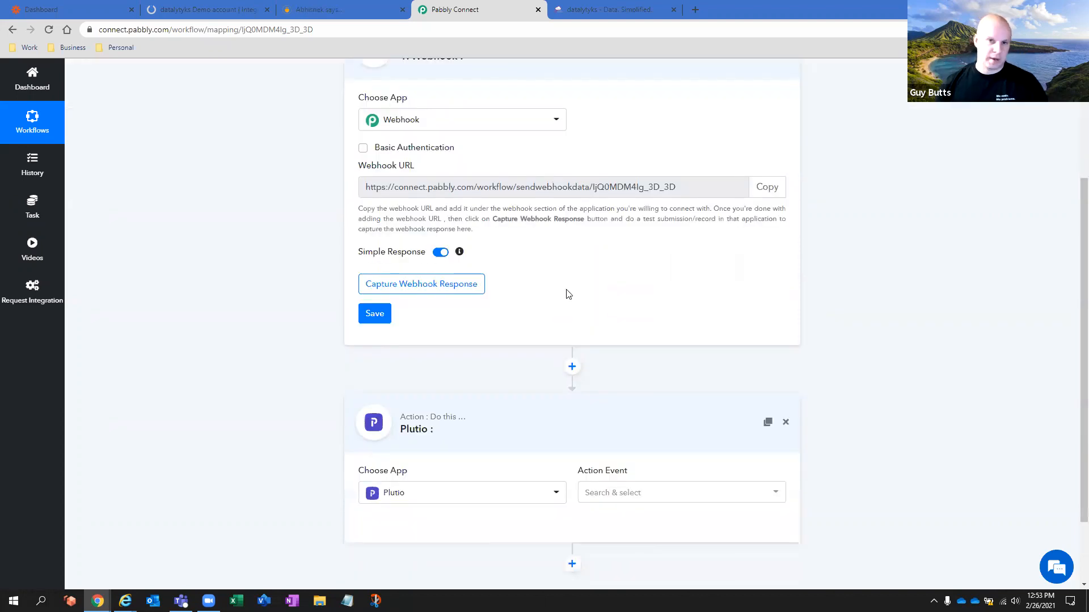
{"action": "scroll", "coordinate": [593, 296], "scroll_direction": "down", "scroll_amount": 2}
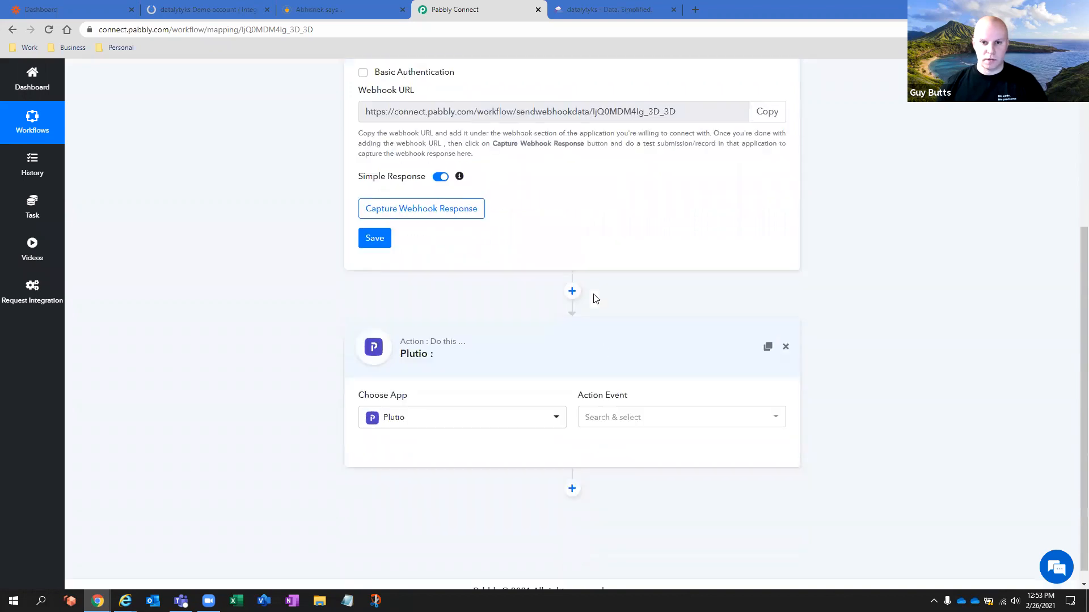
{"action": "scroll", "coordinate": [566, 474], "scroll_direction": "up", "scroll_amount": 5}
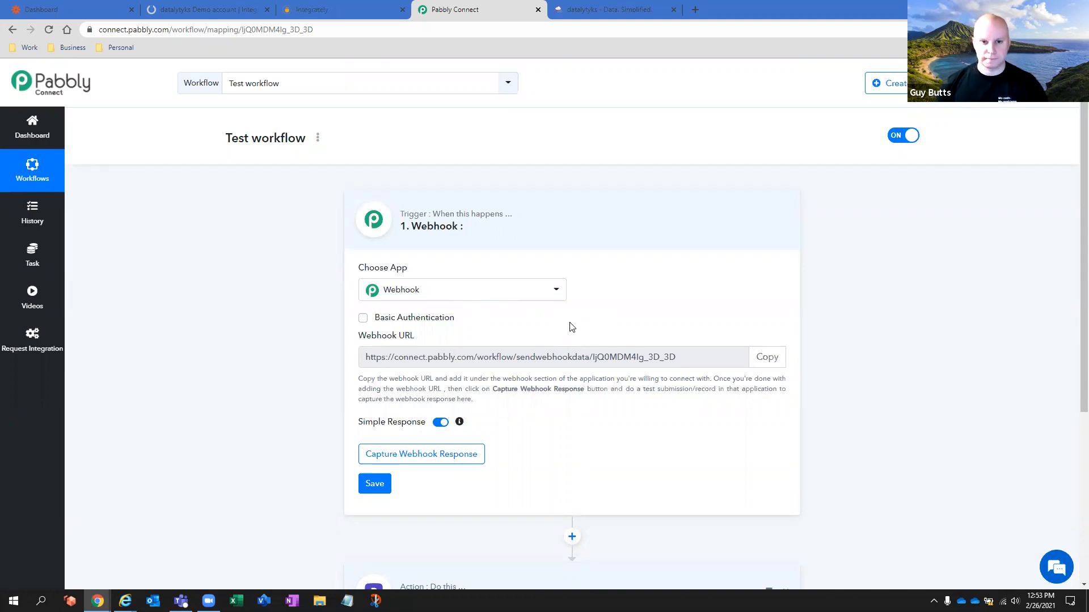
Step: Set the Plutio action's event to Create Task
{"action": "scroll", "coordinate": [571, 328], "scroll_direction": "down", "scroll_amount": 5}
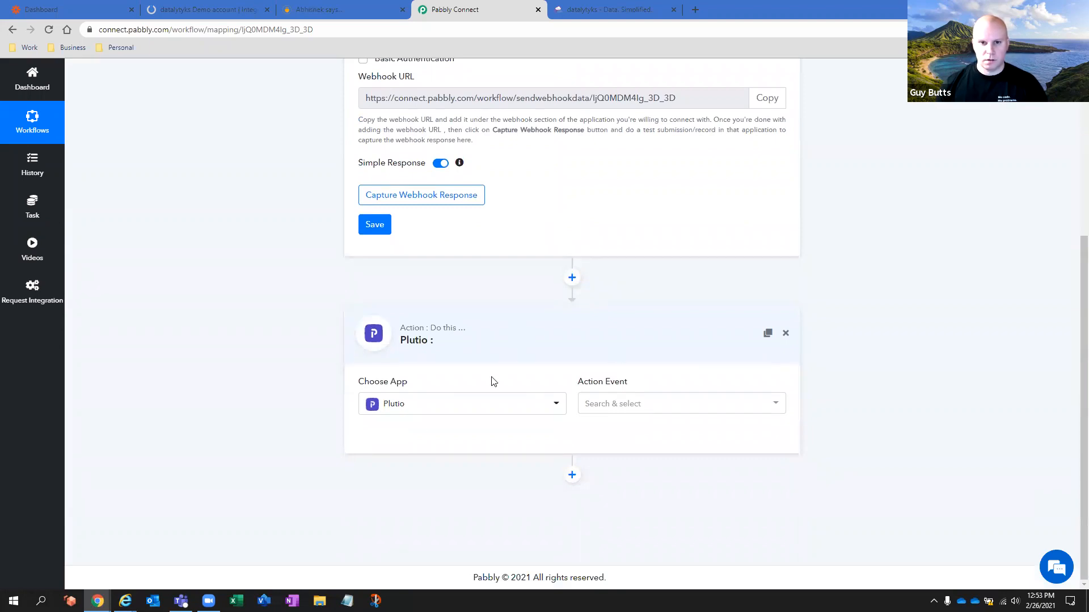
{"action": "left_click", "coordinate": [435, 347]}
{"action": "left_click", "coordinate": [480, 431]}
{"action": "left_click", "coordinate": [460, 417]}
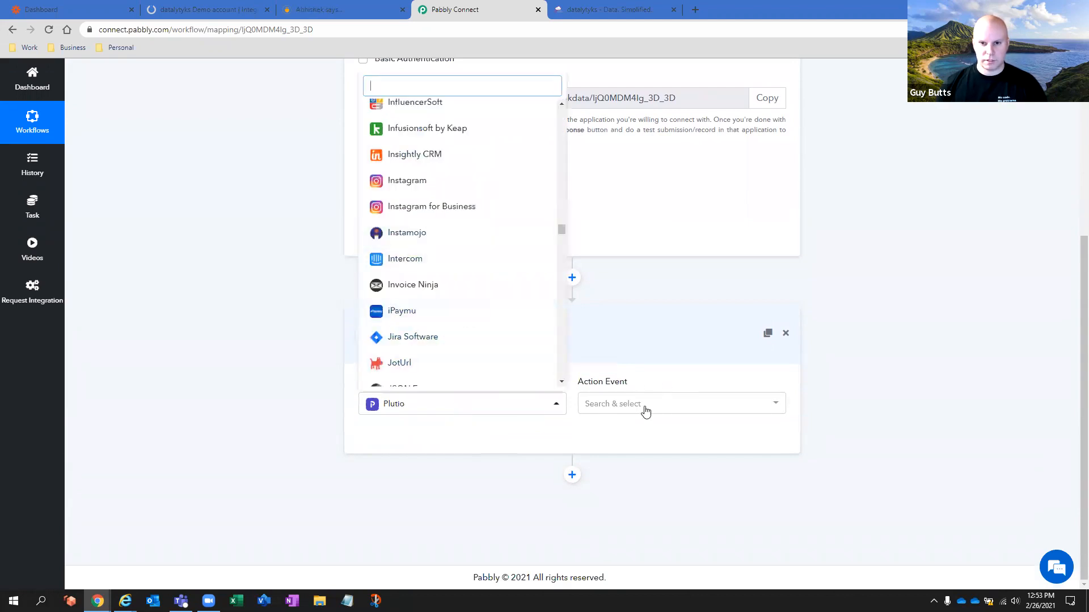
{"action": "left_click", "coordinate": [646, 411]}
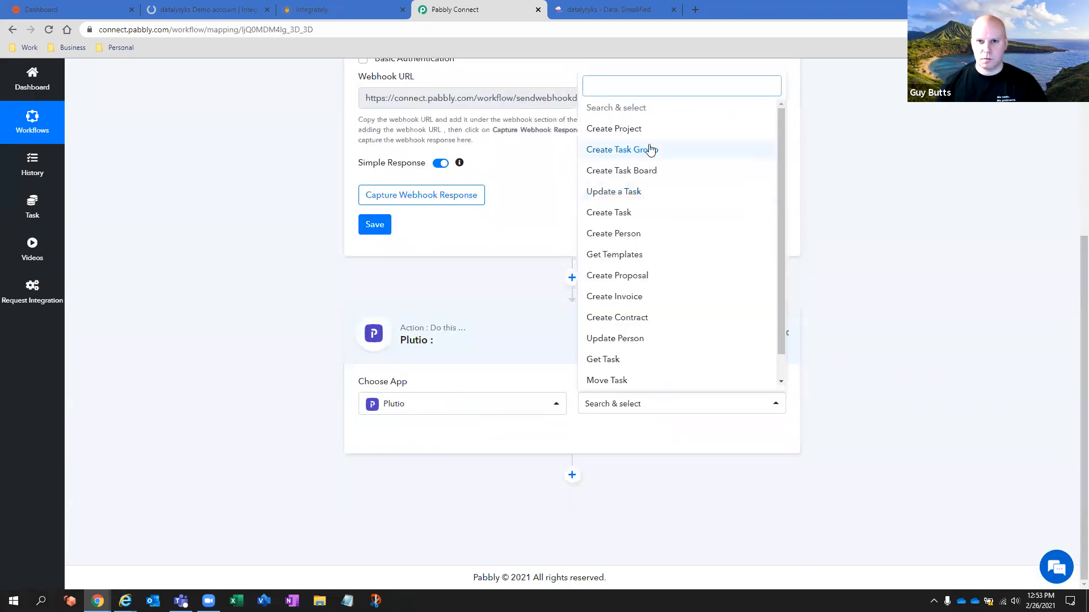
{"action": "left_click", "coordinate": [652, 212]}
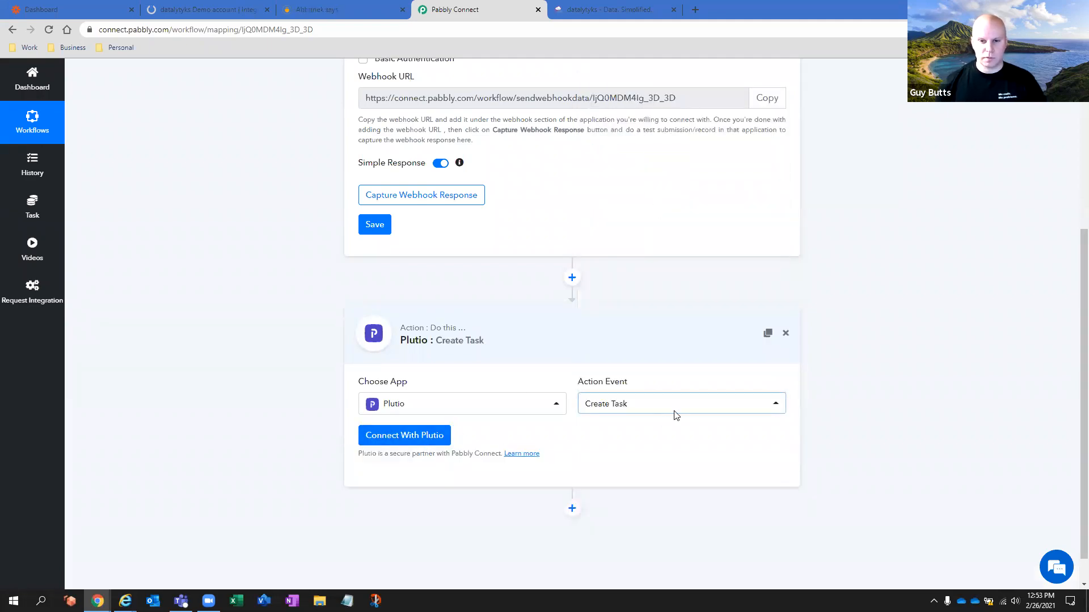
Step: Start connecting the Create Task action with Plutio using new credentials
{"action": "left_click", "coordinate": [401, 437]}
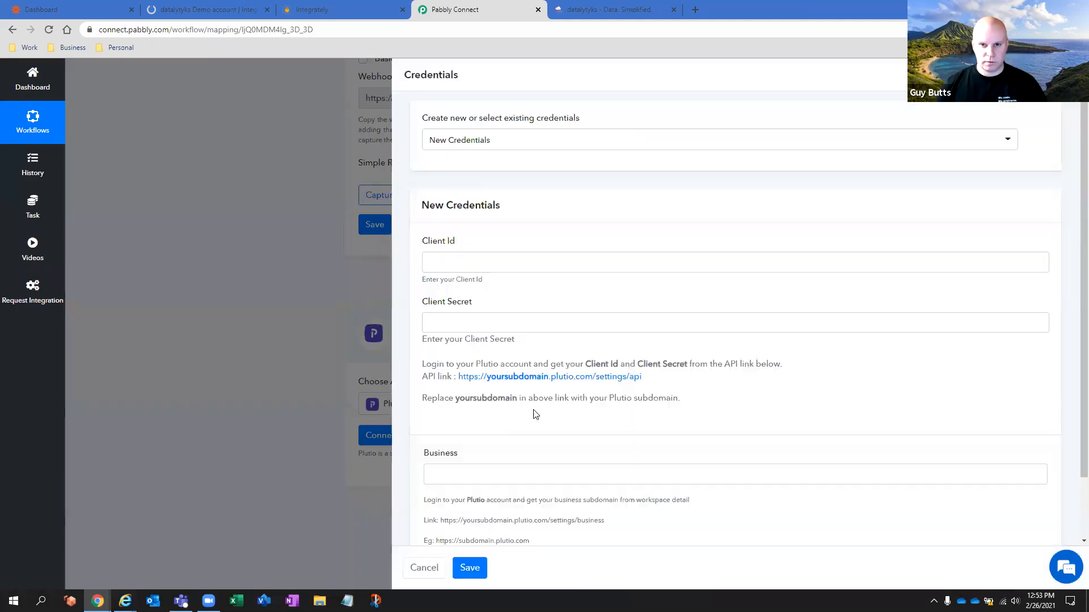
{"action": "left_click", "coordinate": [577, 141]}
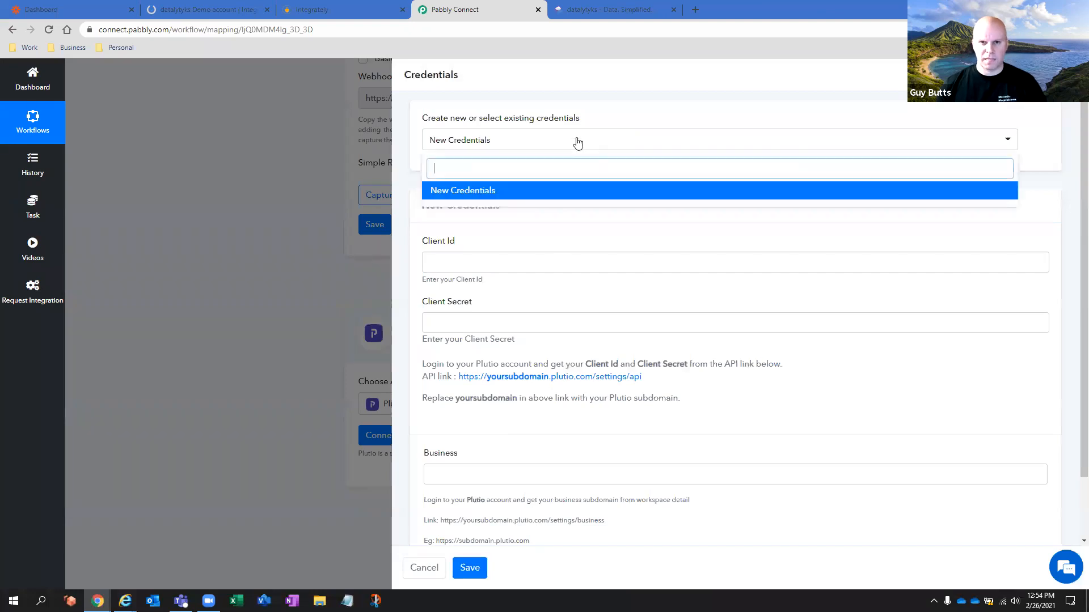
{"action": "left_click", "coordinate": [594, 194]}
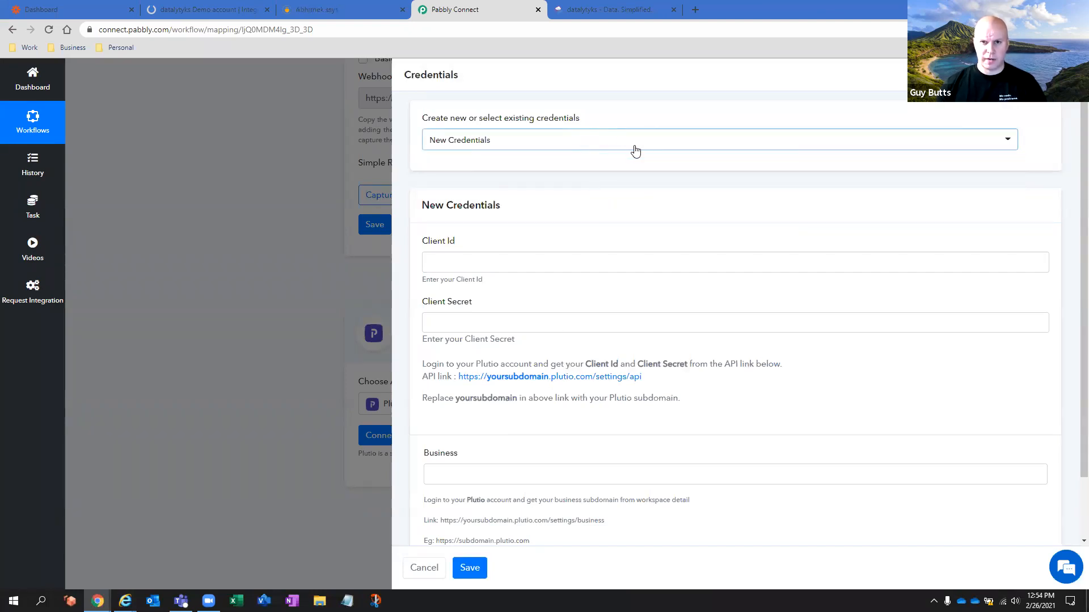
{"action": "scroll", "coordinate": [615, 155], "scroll_direction": "down", "scroll_amount": 1}
{"action": "left_click", "coordinate": [575, 204]}
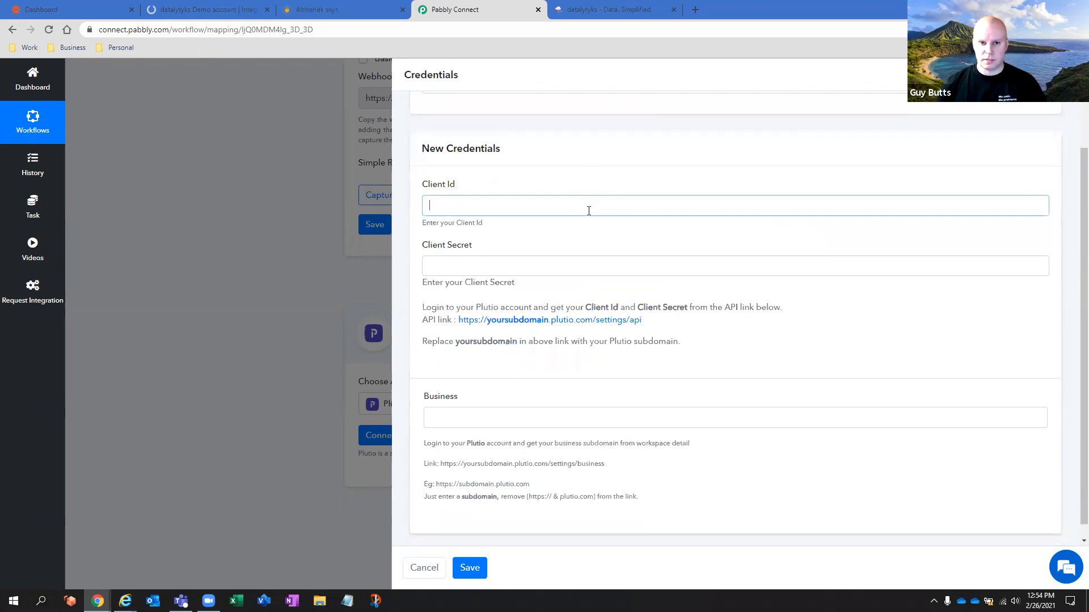
{"action": "scroll", "coordinate": [635, 391], "scroll_direction": "down", "scroll_amount": 1}
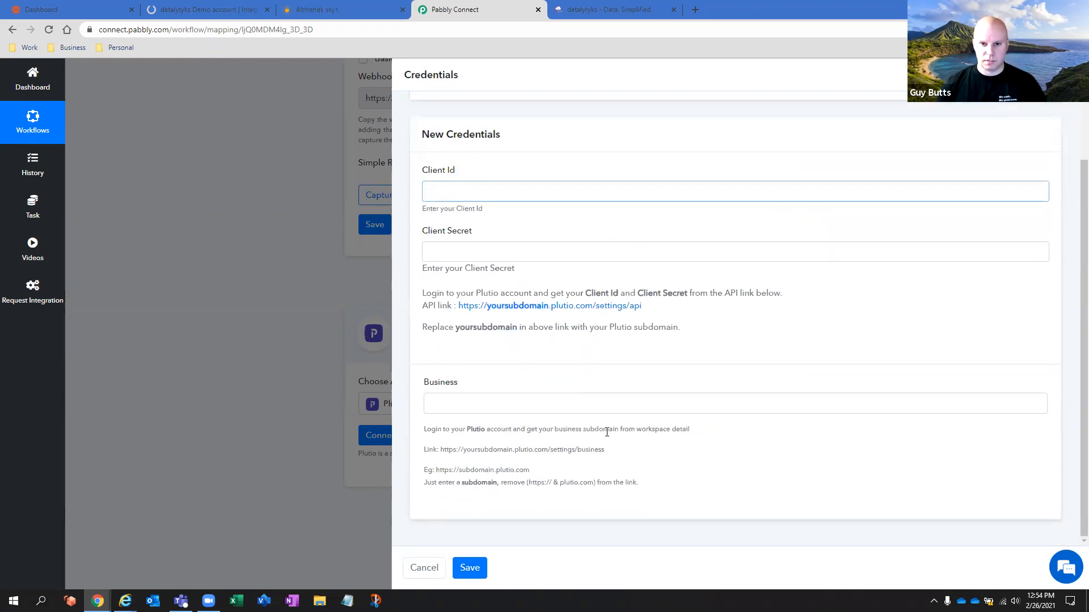
{"action": "scroll", "coordinate": [607, 432], "scroll_direction": "up", "scroll_amount": 2}
Step: Copy the client ID of Plutio's "datalytyks - Pabbly - General" connection into the Client Id field in Pabbly Connect
{"action": "left_click", "coordinate": [631, 8]}
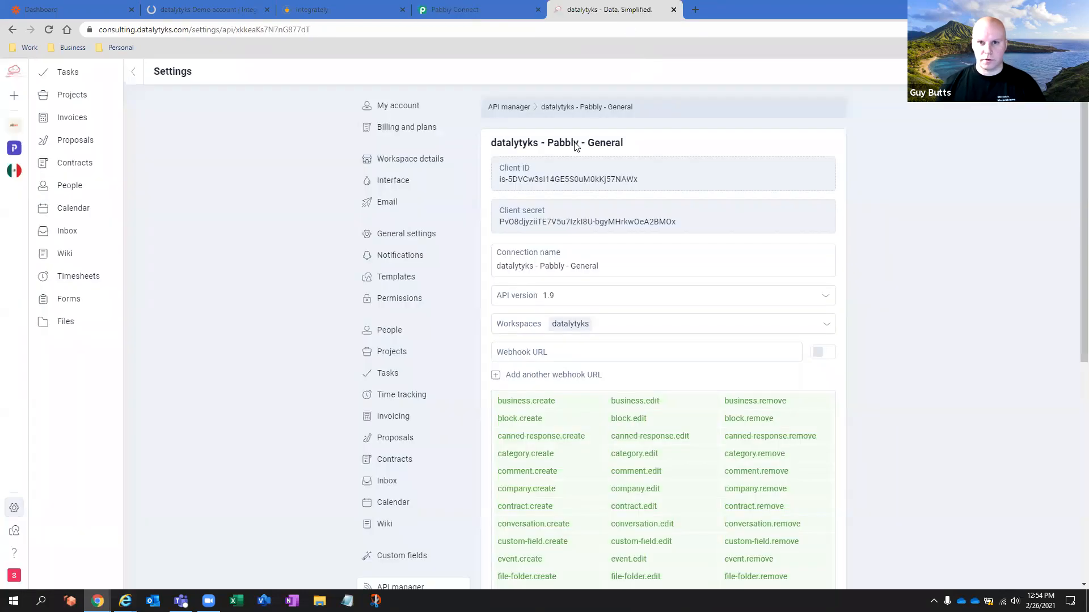
{"action": "triple_click", "coordinate": [588, 177]}
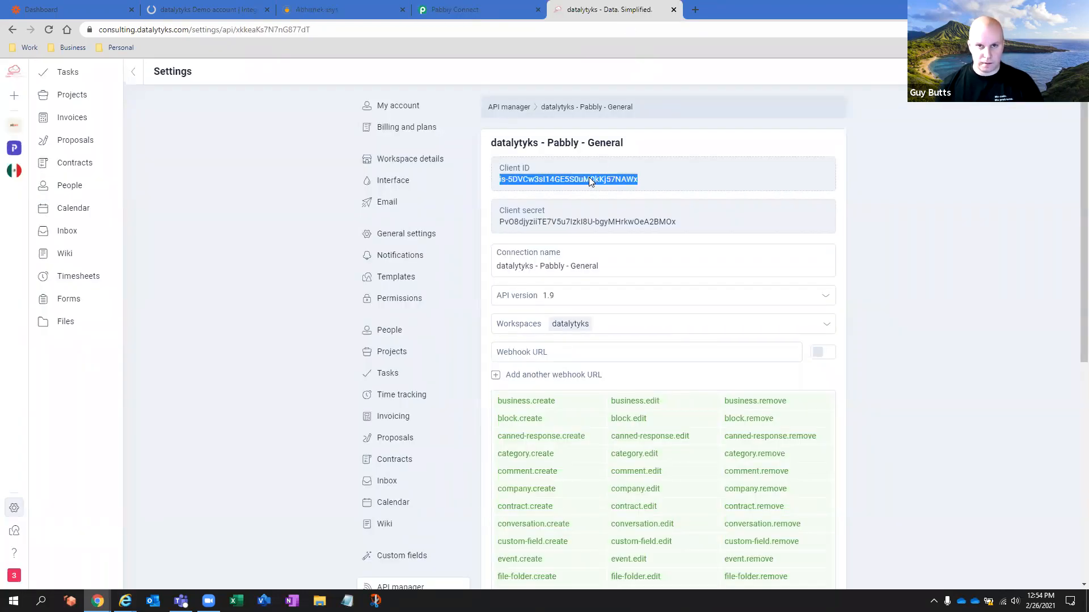
{"action": "key", "text": "ctrl+c"}
{"action": "left_click", "coordinate": [499, 9]}
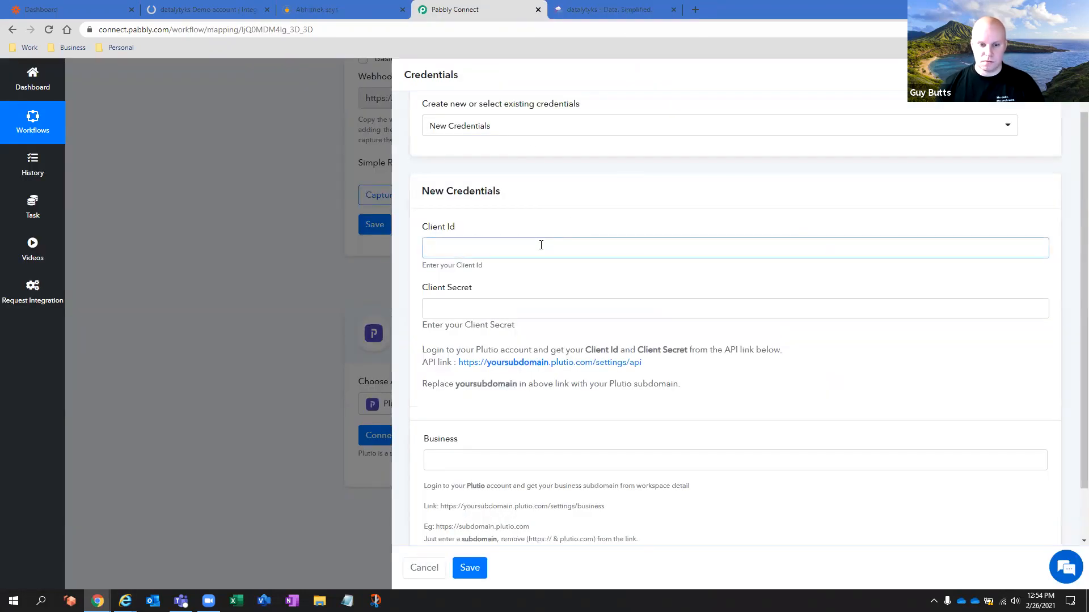
{"action": "key", "text": "ctrl+v"}
Step: Copy the same Plutio connection's client secret into the Client Secret field in Pabbly Connect
{"action": "left_click", "coordinate": [541, 308]}
{"action": "left_click", "coordinate": [610, 9]}
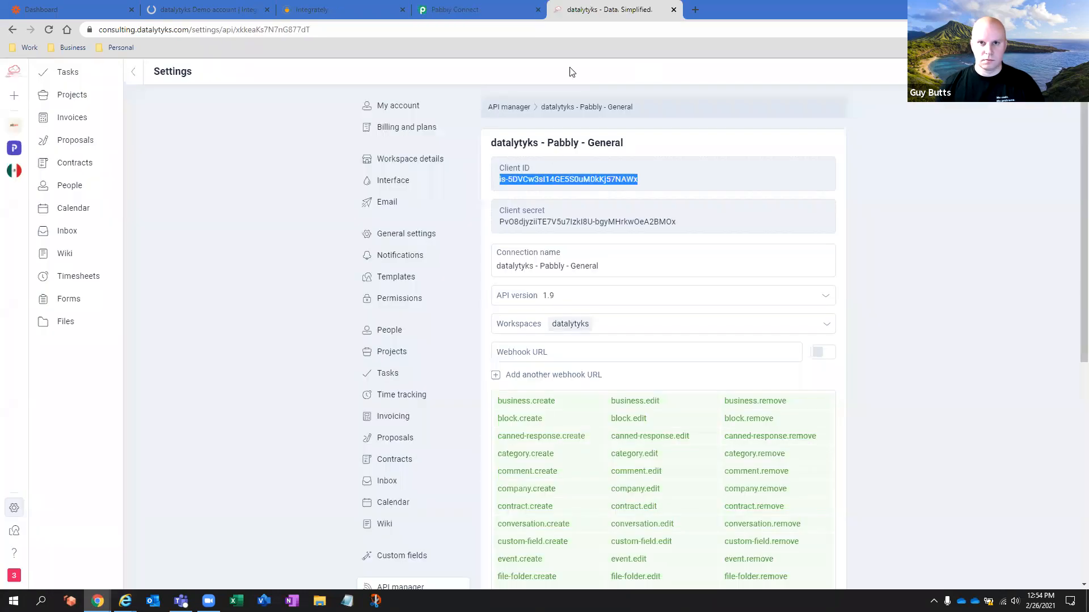
{"action": "triple_click", "coordinate": [558, 226]}
{"action": "key", "text": "ctrl+c"}
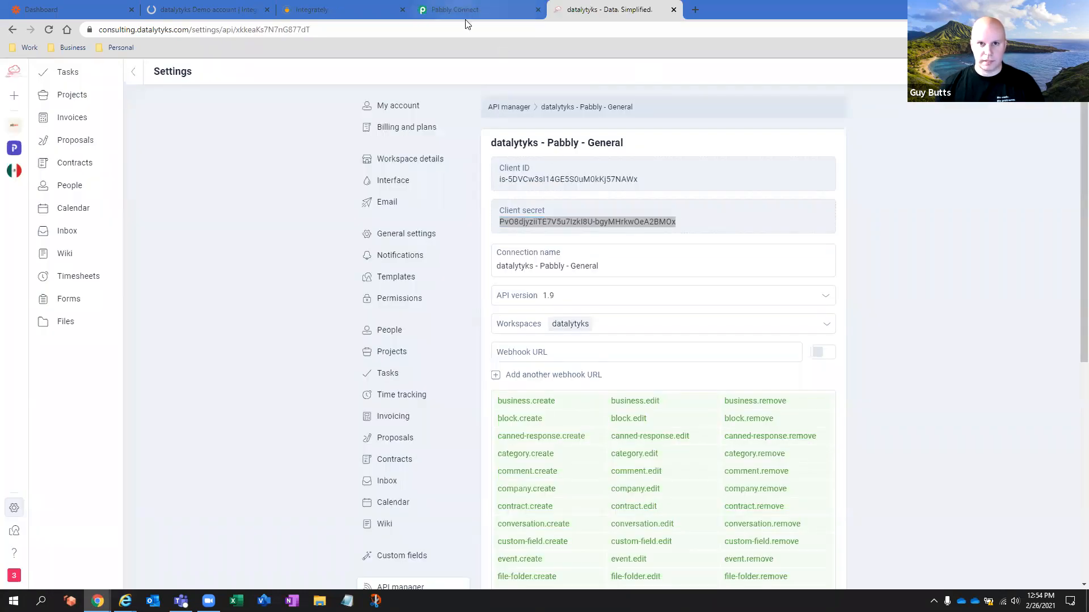
{"action": "left_click", "coordinate": [465, 9]}
{"action": "left_click", "coordinate": [535, 306]}
{"action": "key", "text": "ctrl+v"}
Step: Enter "datalytyks" as the Plutio business subdomain and save the new credentials
{"action": "scroll", "coordinate": [689, 336], "scroll_direction": "down", "scroll_amount": 1}
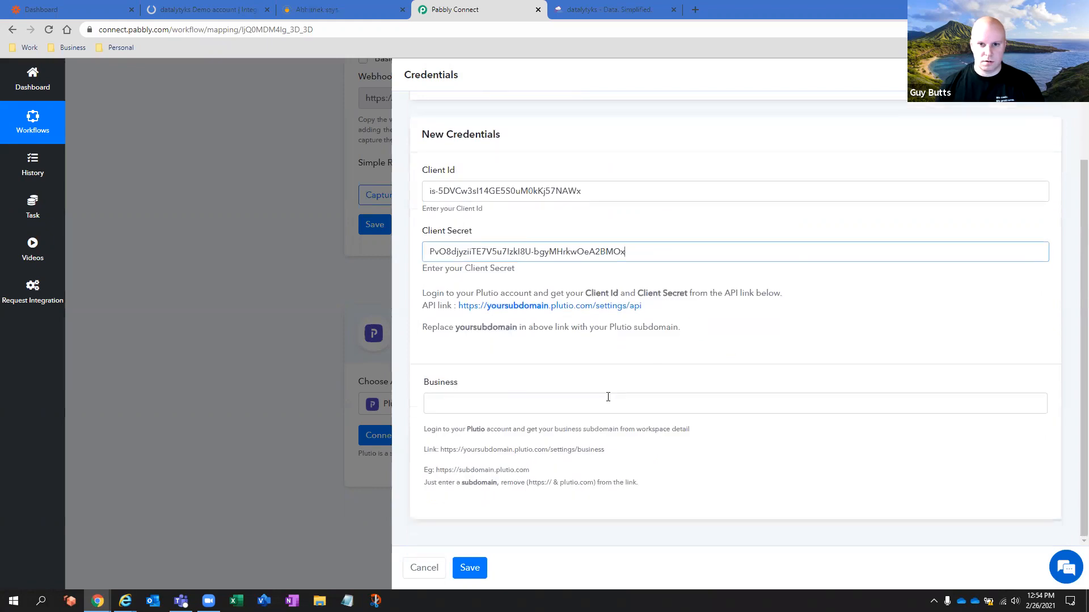
{"action": "left_click", "coordinate": [606, 398]}
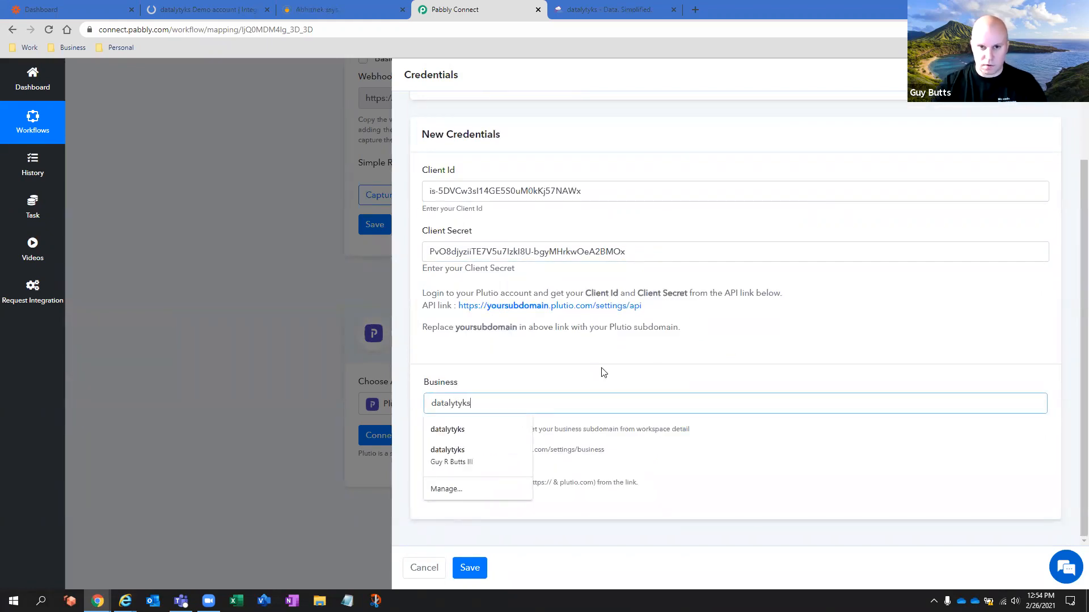
{"action": "left_click", "coordinate": [683, 386]}
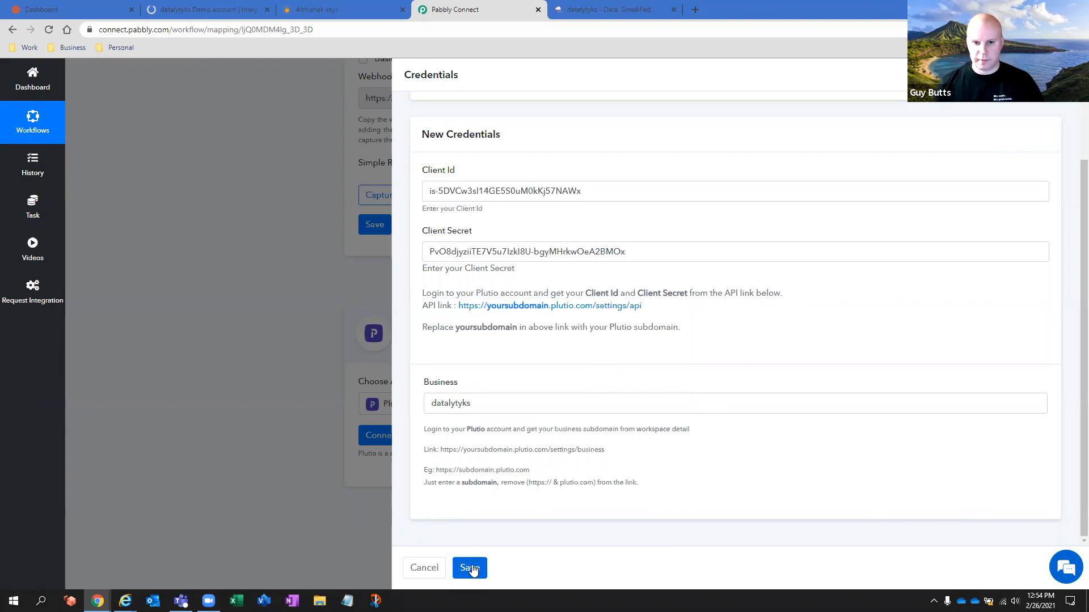
{"action": "left_click", "coordinate": [469, 568]}
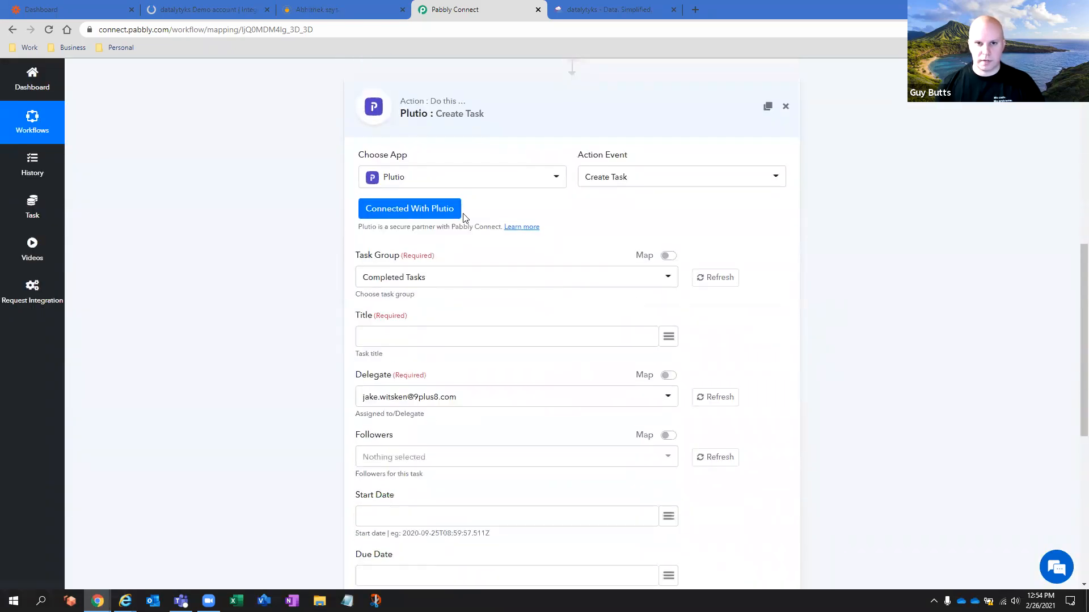
Step: Examine the task groups available for the Create Task action and look over the rest of the workflow
{"action": "left_click", "coordinate": [437, 282]}
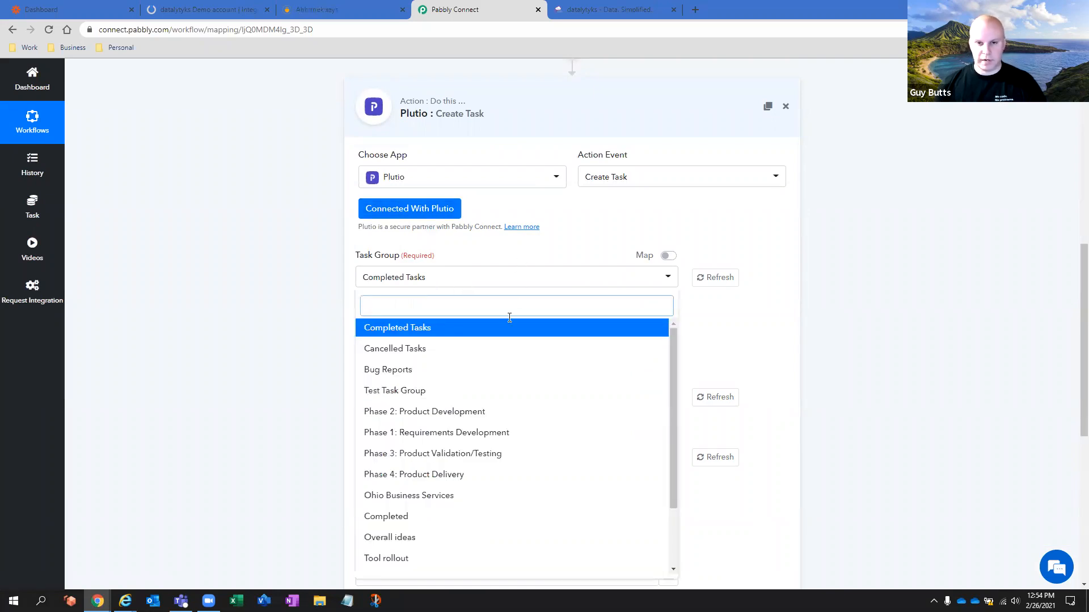
{"action": "scroll", "coordinate": [508, 347], "scroll_direction": "down", "scroll_amount": 6}
{"action": "scroll", "coordinate": [240, 420], "scroll_direction": "down", "scroll_amount": 1}
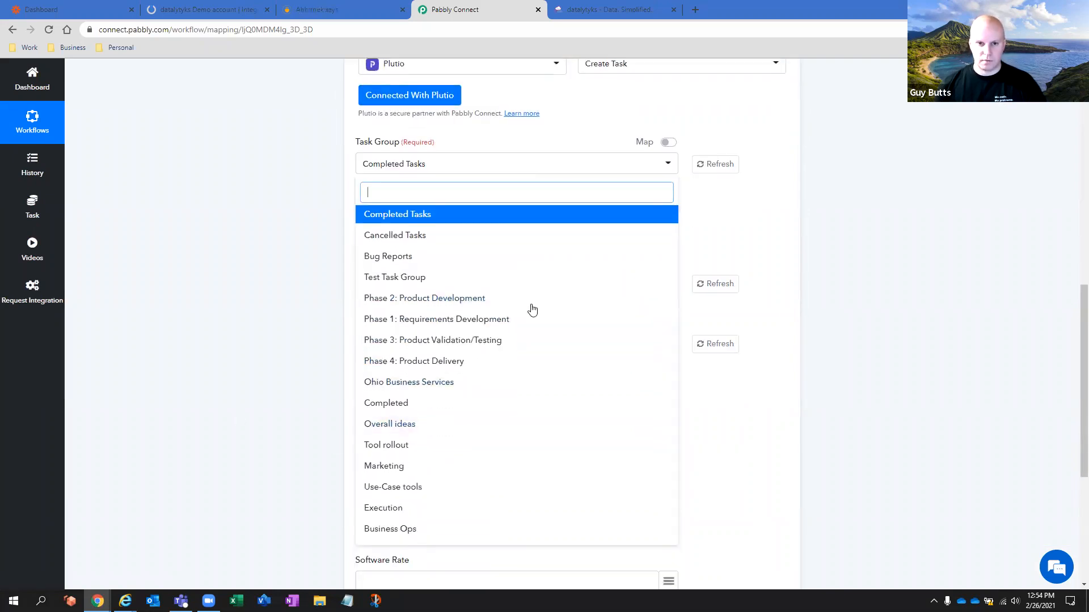
{"action": "scroll", "coordinate": [526, 295], "scroll_direction": "down", "scroll_amount": 4}
{"action": "scroll", "coordinate": [477, 283], "scroll_direction": "up", "scroll_amount": 3}
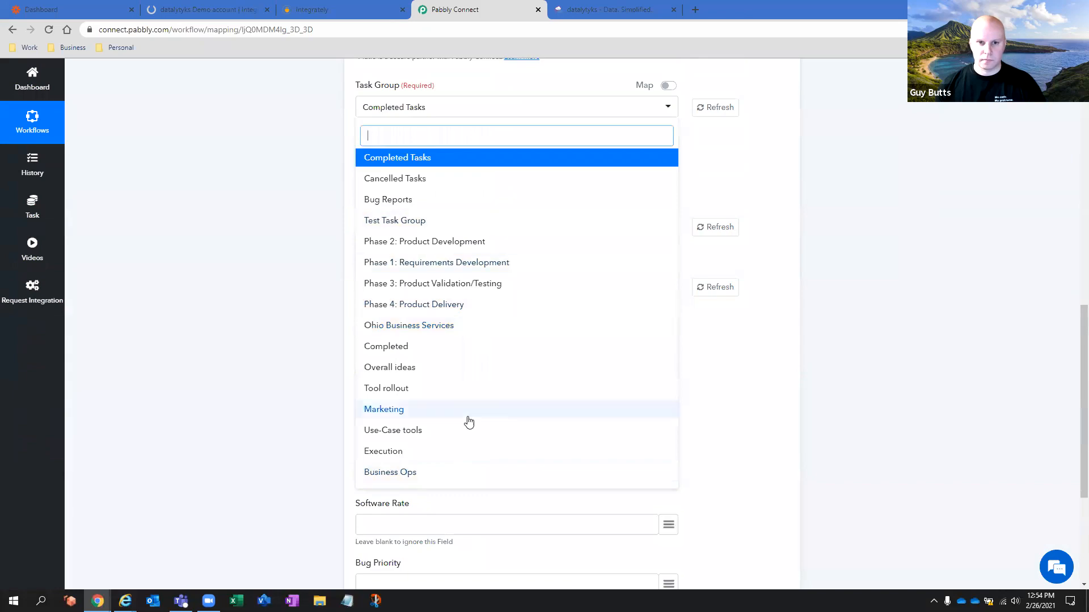
{"action": "left_click", "coordinate": [223, 306]}
{"action": "scroll", "coordinate": [527, 464], "scroll_direction": "down", "scroll_amount": 3}
{"action": "scroll", "coordinate": [734, 466], "scroll_direction": "up", "scroll_amount": 15}
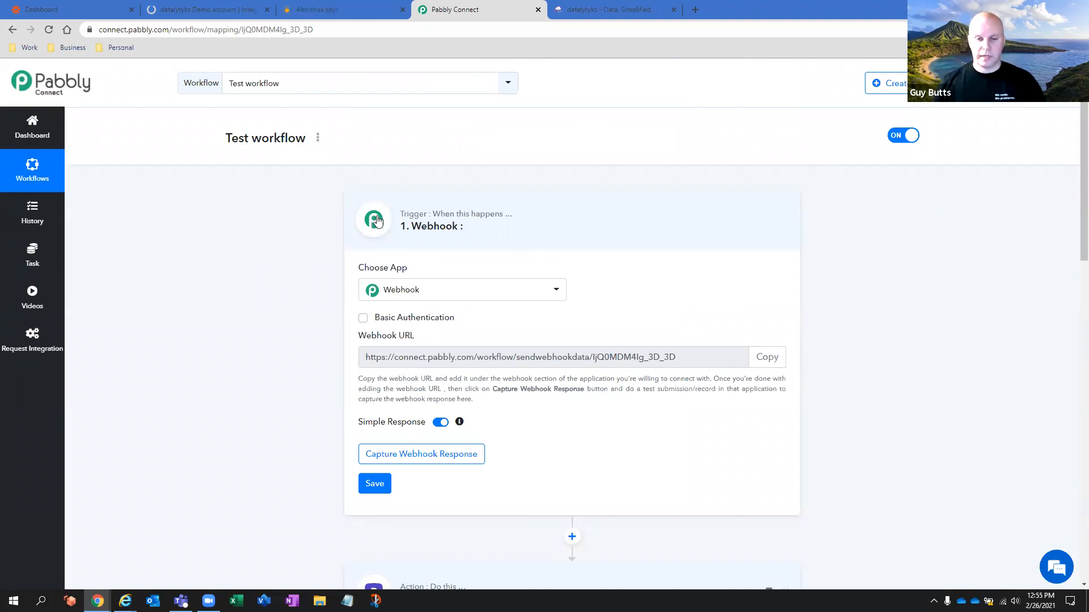
Step: Switch to Plutio, view the "Zapier - General" API connection's details and return to the API manager
{"action": "left_click", "coordinate": [595, 8]}
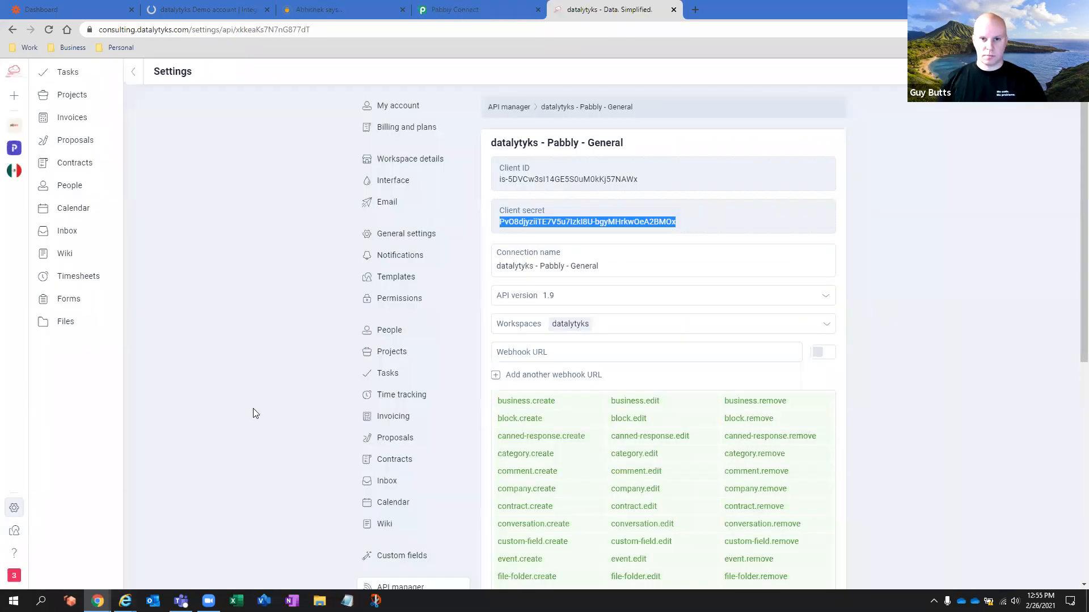
{"action": "scroll", "coordinate": [260, 443], "scroll_direction": "down", "scroll_amount": 2}
{"action": "left_click", "coordinate": [378, 475]}
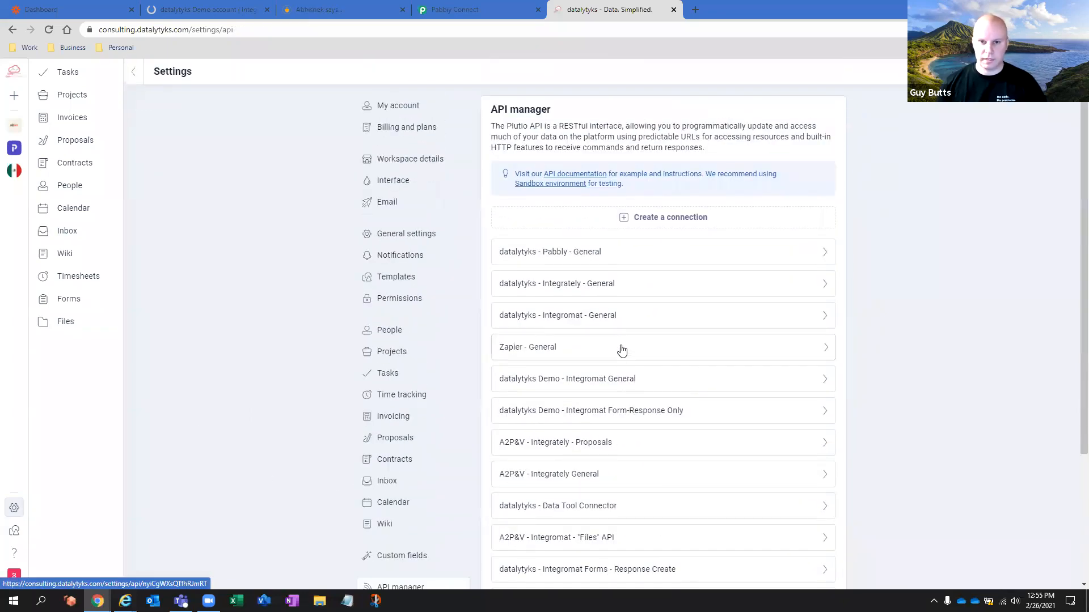
{"action": "left_click", "coordinate": [611, 354]}
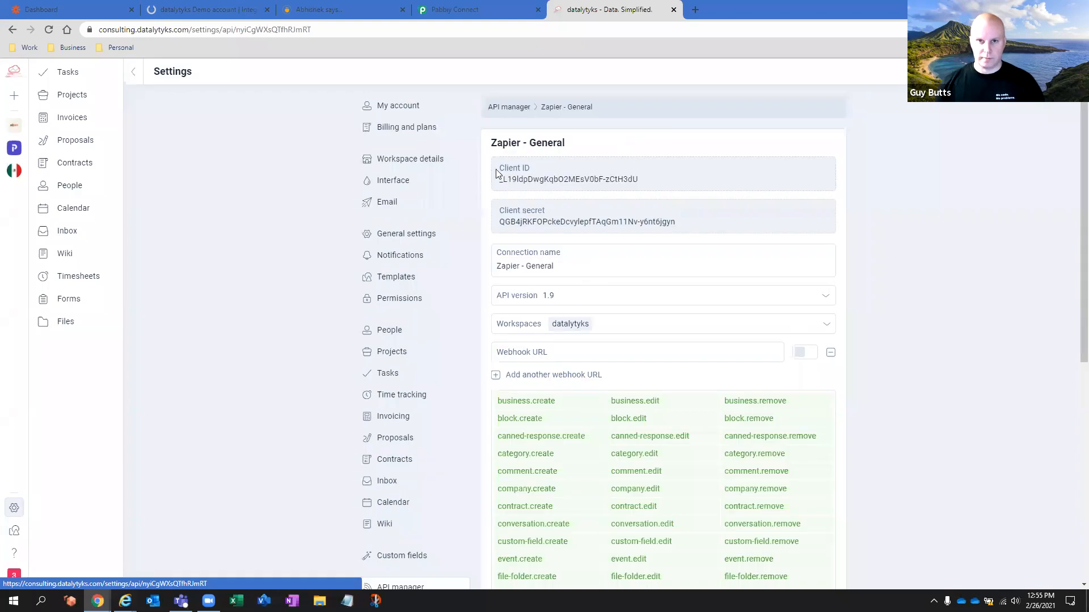
{"action": "scroll", "coordinate": [419, 539], "scroll_direction": "down", "scroll_amount": 2}
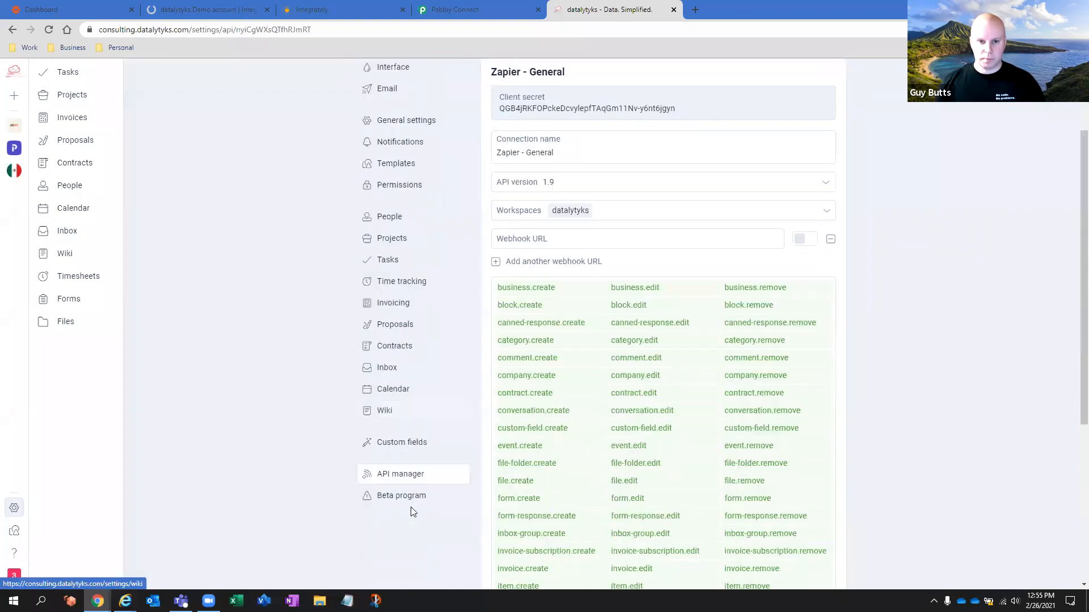
{"action": "left_click", "coordinate": [404, 478]}
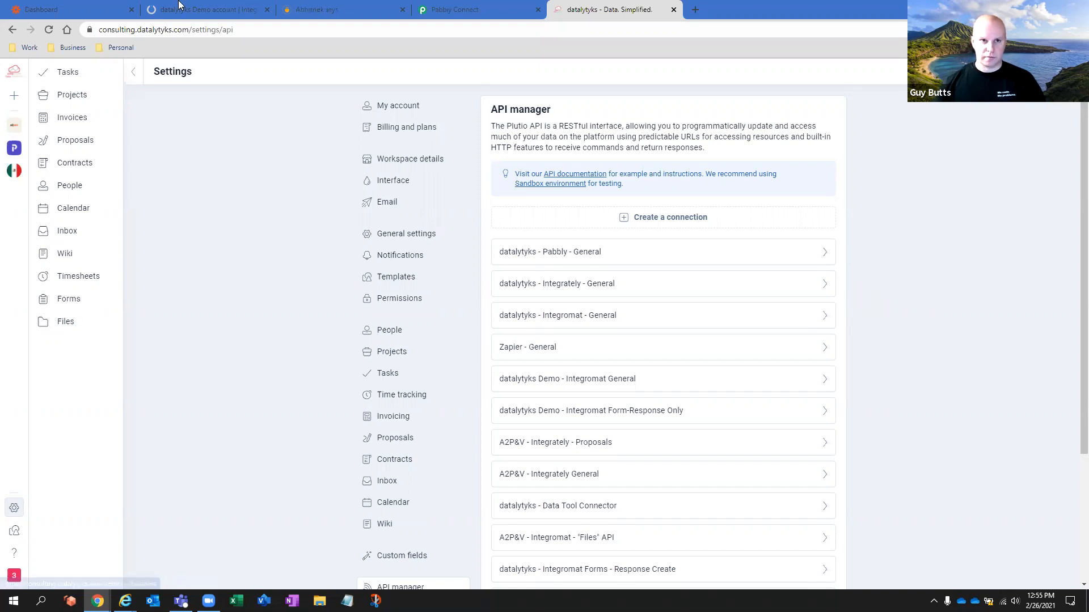
Step: Switch to the Integromat dashboard and back to Pabbly Connect, and review the test workflow's trigger and action
{"action": "left_click", "coordinate": [233, 10]}
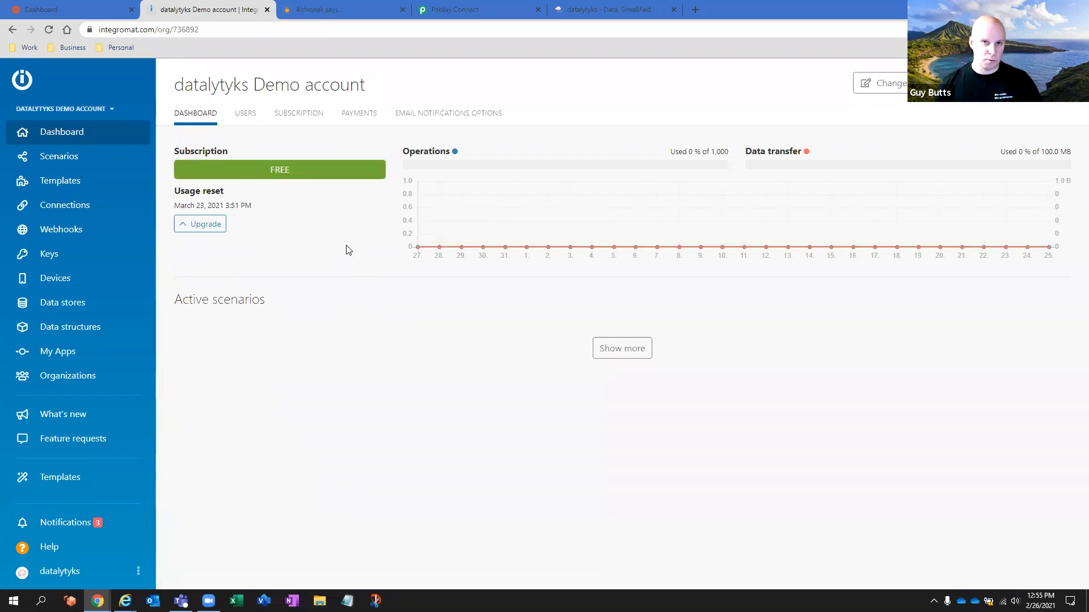
{"action": "left_click", "coordinate": [465, 9]}
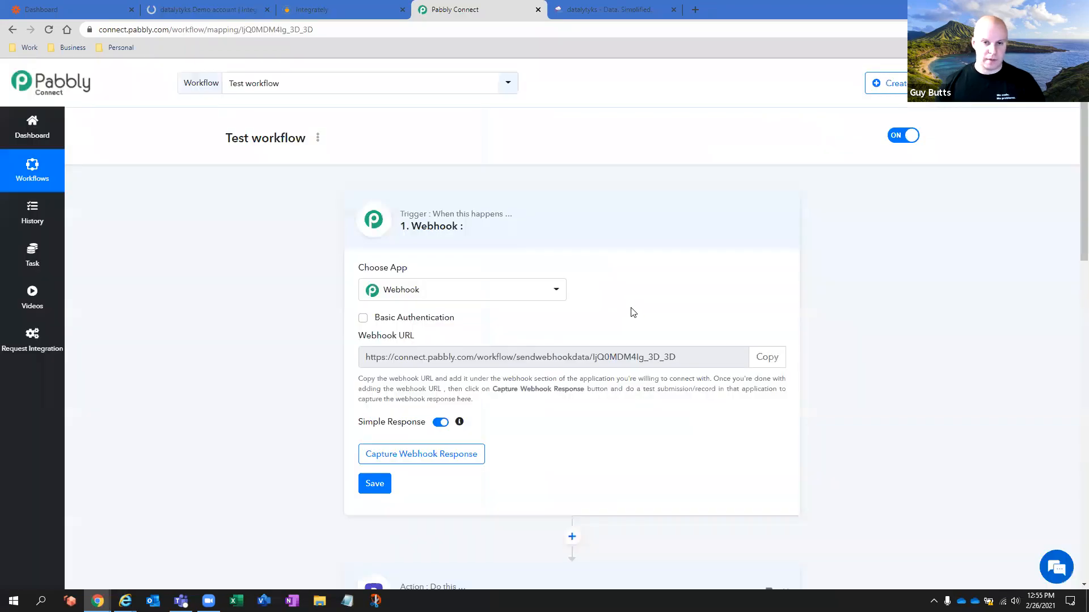
{"action": "scroll", "coordinate": [633, 312], "scroll_direction": "down", "scroll_amount": 6}
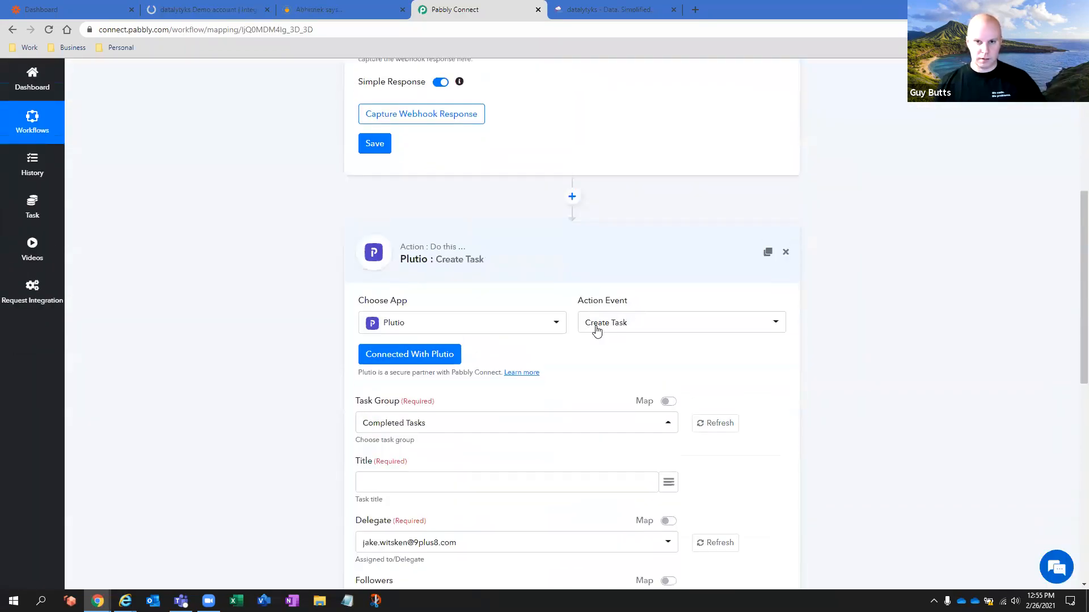
{"action": "scroll", "coordinate": [566, 310], "scroll_direction": "up", "scroll_amount": 6}
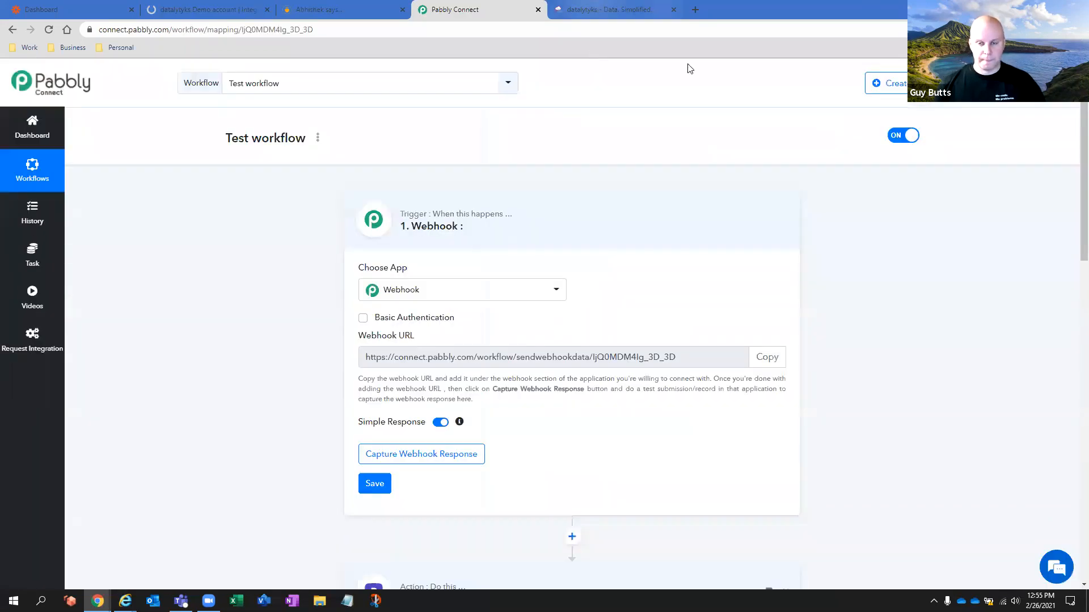
Step: Switch back to Plutio and review the API manager's full list of connections
{"action": "left_click", "coordinate": [618, 9]}
{"action": "scroll", "coordinate": [858, 281], "scroll_direction": "down", "scroll_amount": 1}
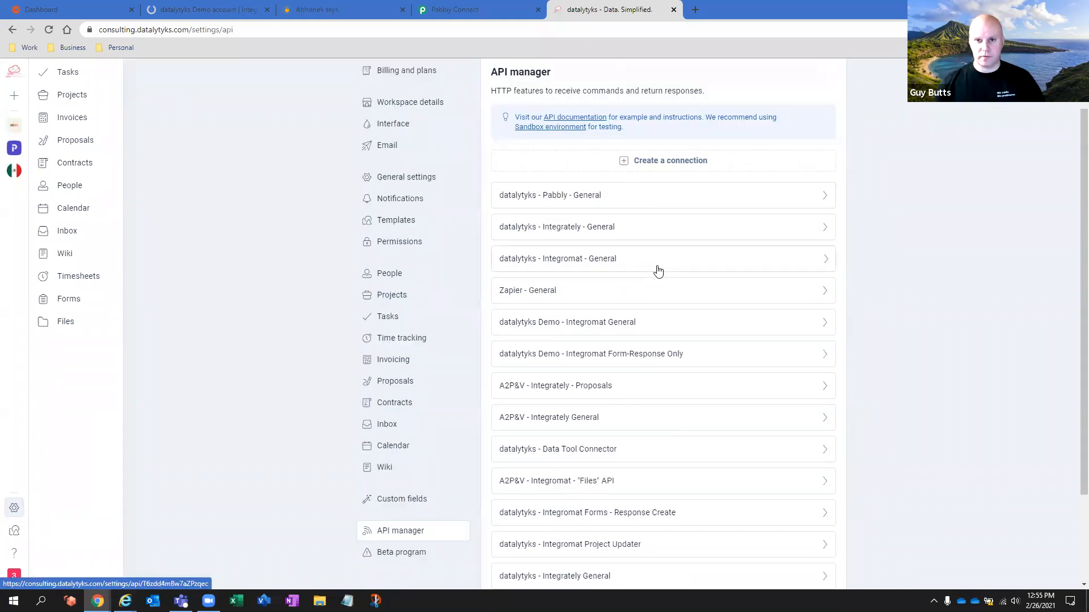
{"action": "scroll", "coordinate": [657, 271], "scroll_direction": "down", "scroll_amount": 2}
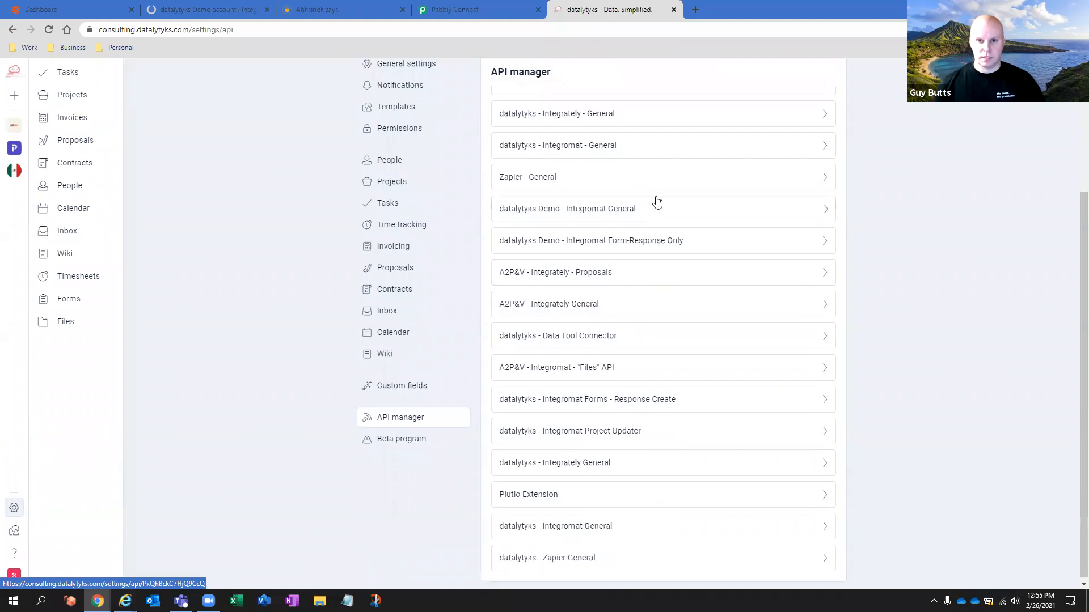
{"action": "scroll", "coordinate": [657, 190], "scroll_direction": "down", "scroll_amount": 1}
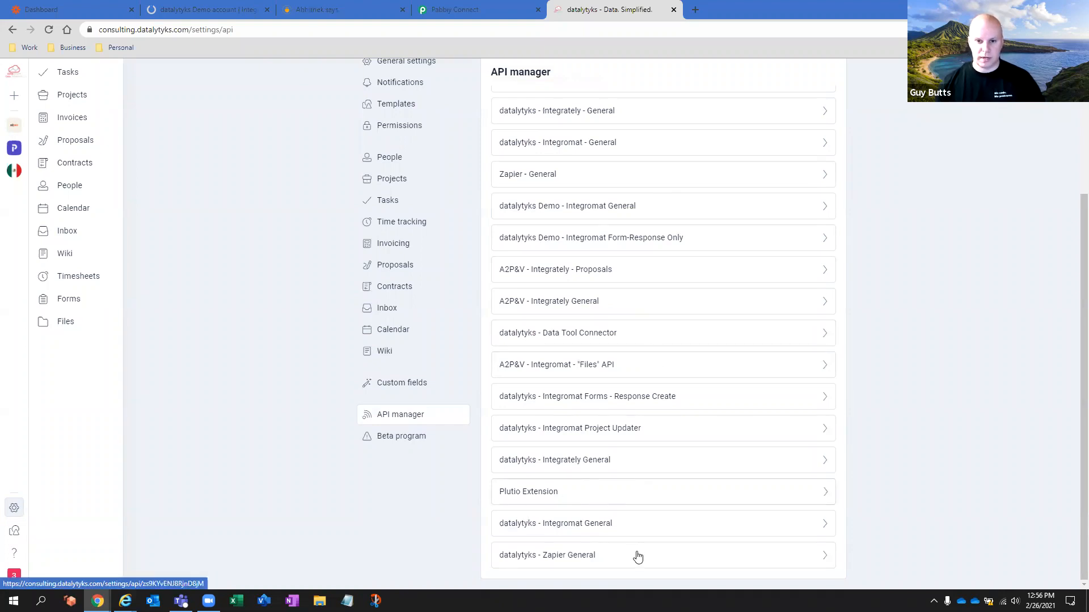
{"action": "scroll", "coordinate": [639, 370], "scroll_direction": "up", "scroll_amount": 3}
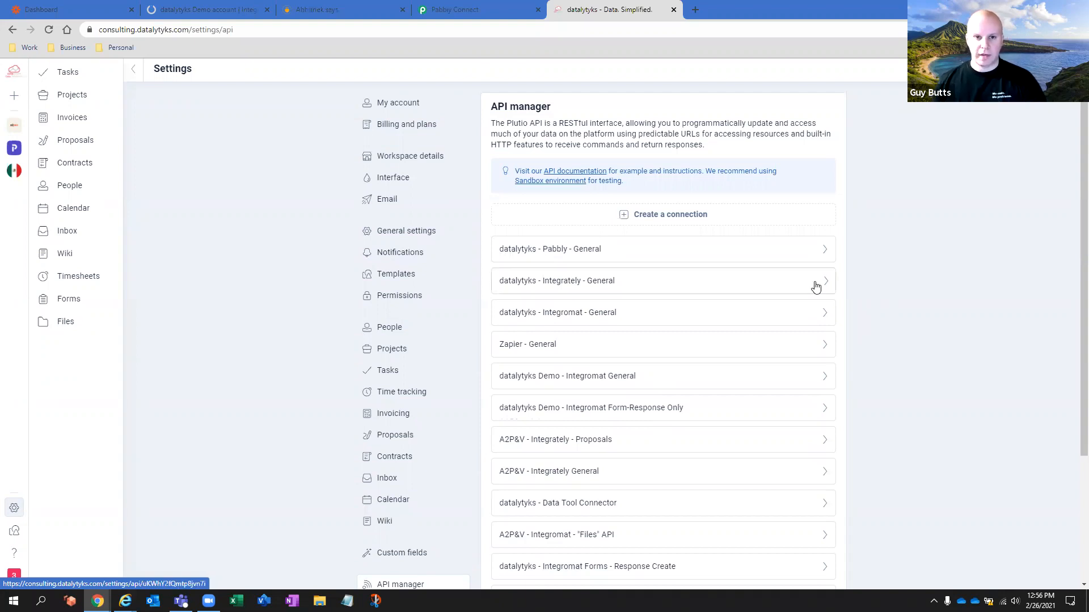
{"action": "scroll", "coordinate": [673, 287], "scroll_direction": "down", "scroll_amount": 3}
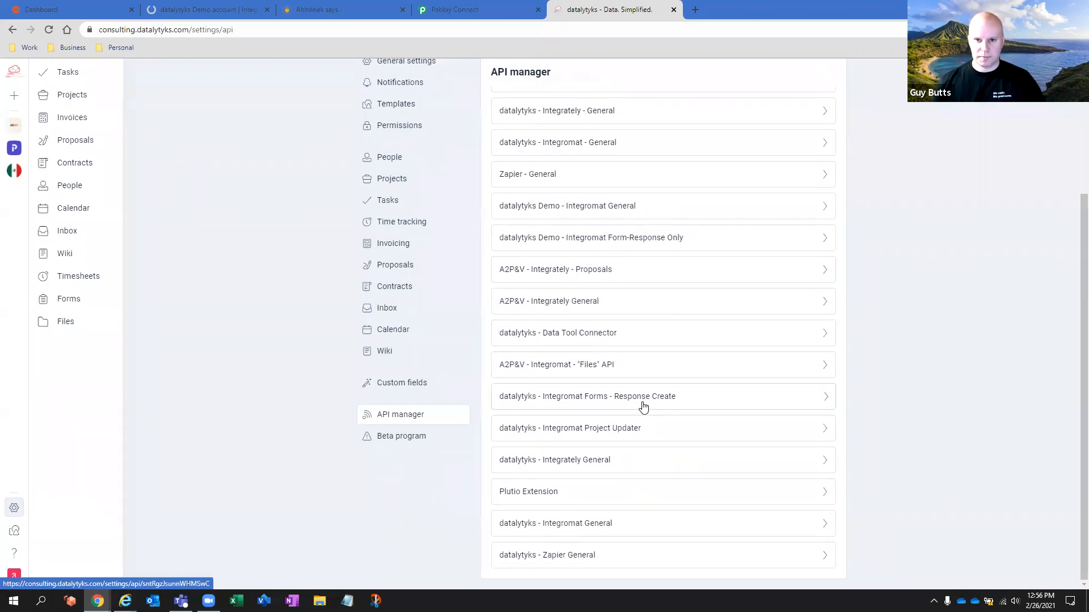
{"action": "scroll", "coordinate": [643, 406], "scroll_direction": "up", "scroll_amount": 3}
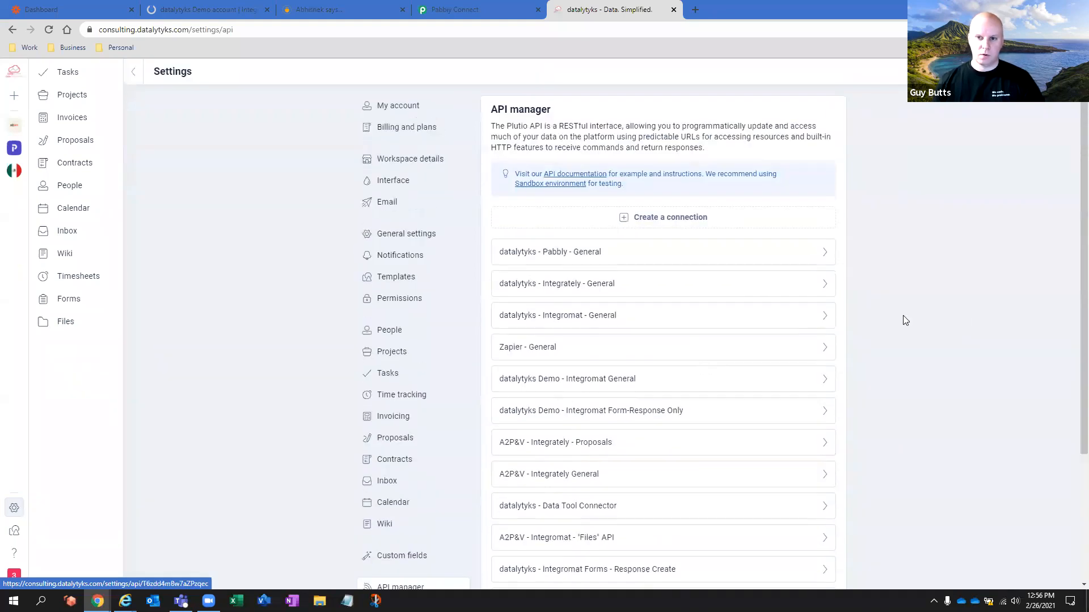